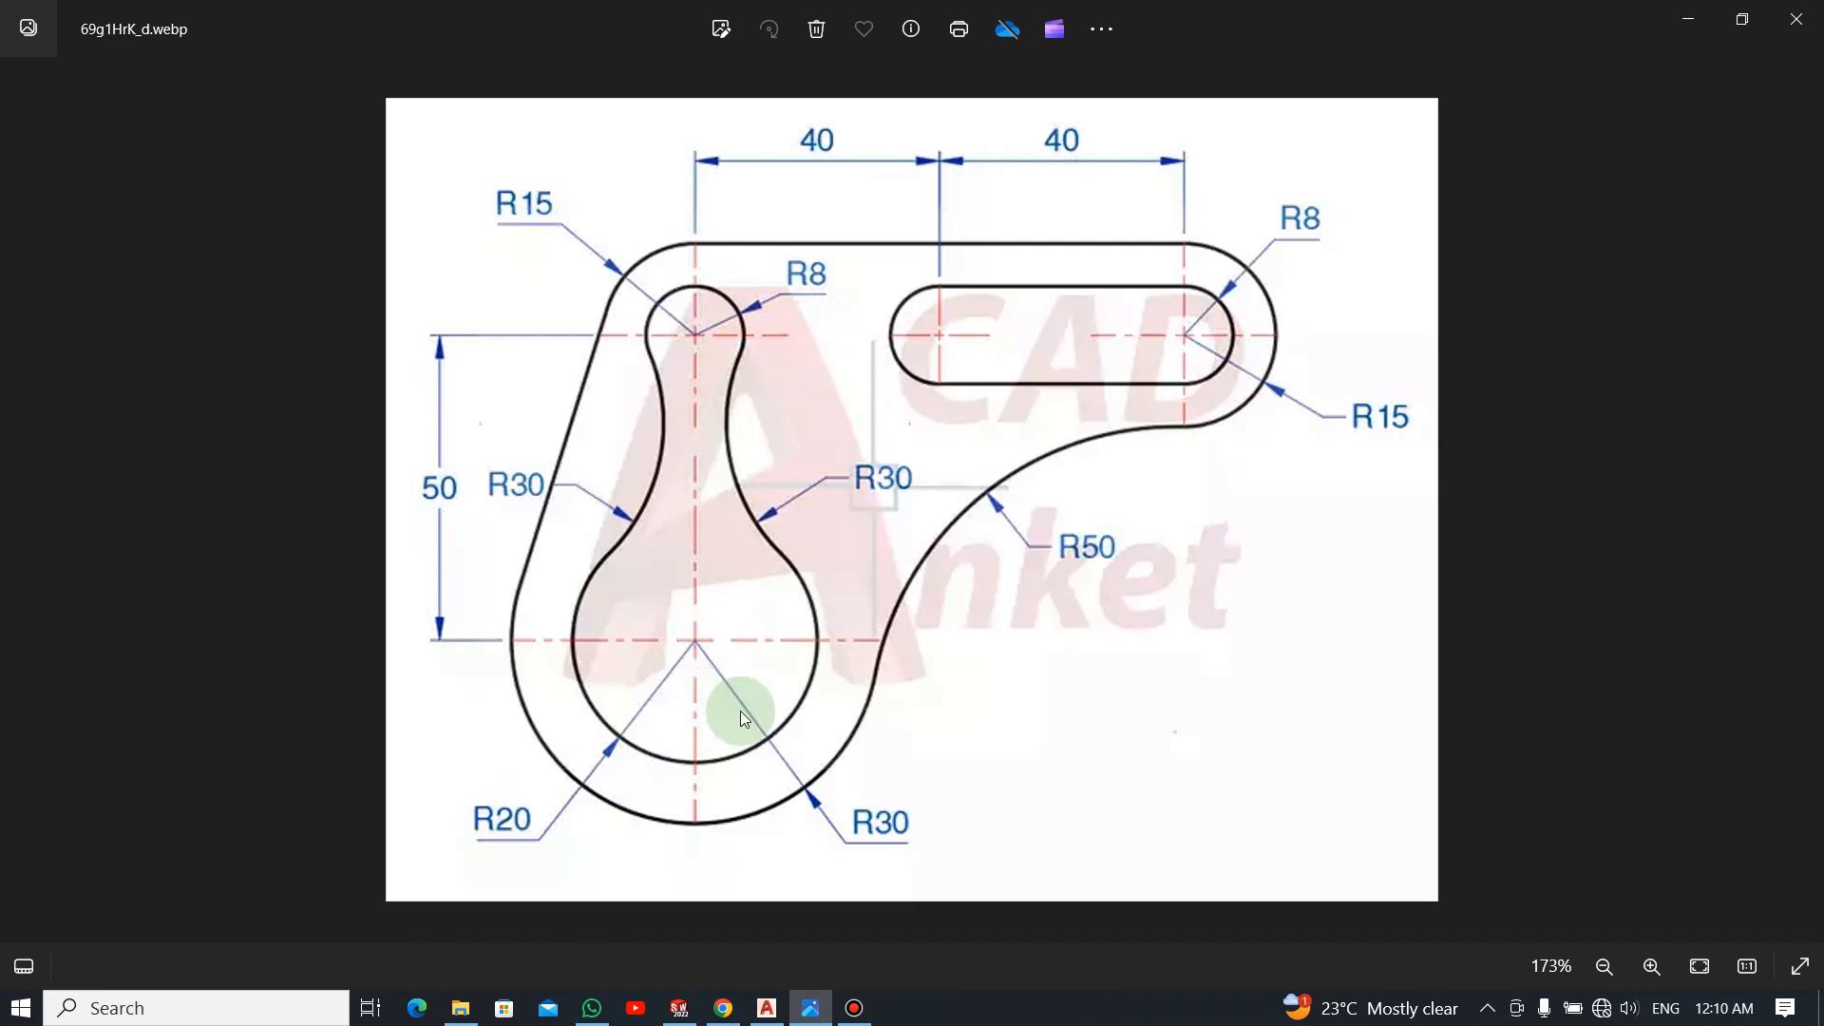
Switch to AutoCAD and create a new drawing from the acadiso.dwt template
{"action": "key", "text": "alt+Tab"}
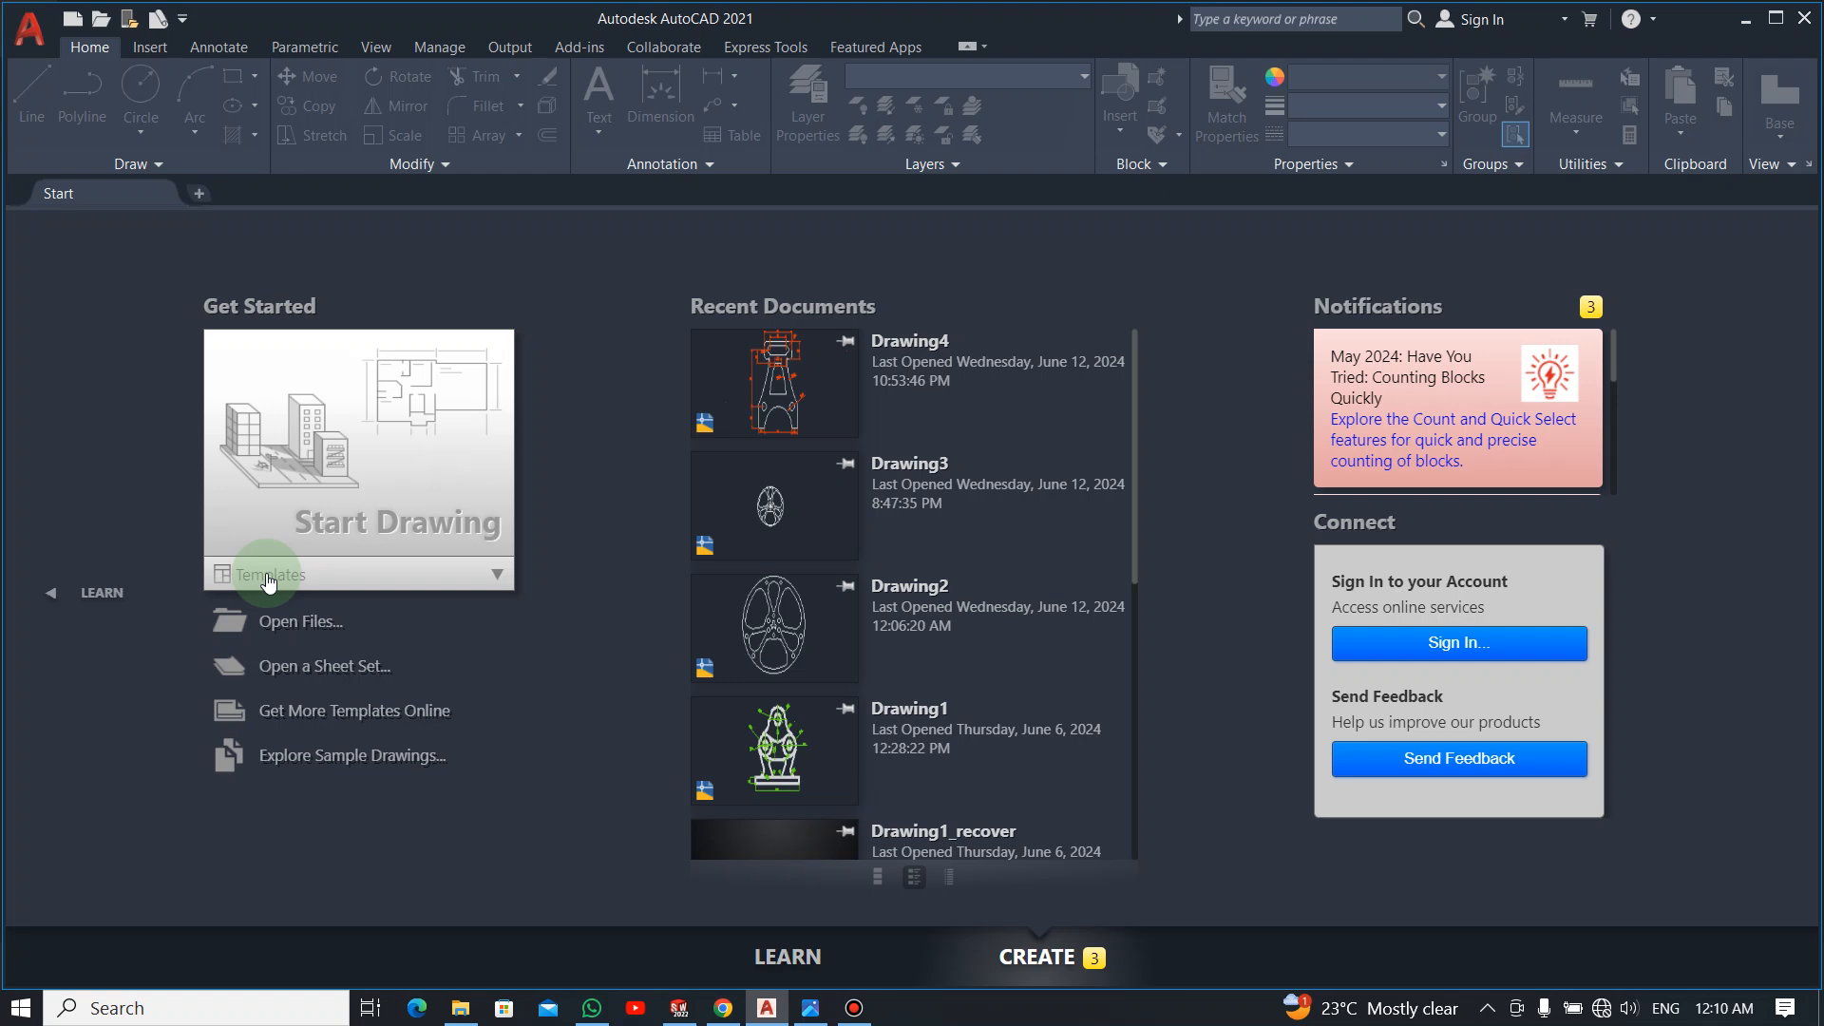
{"action": "left_click", "coordinate": [497, 584]}
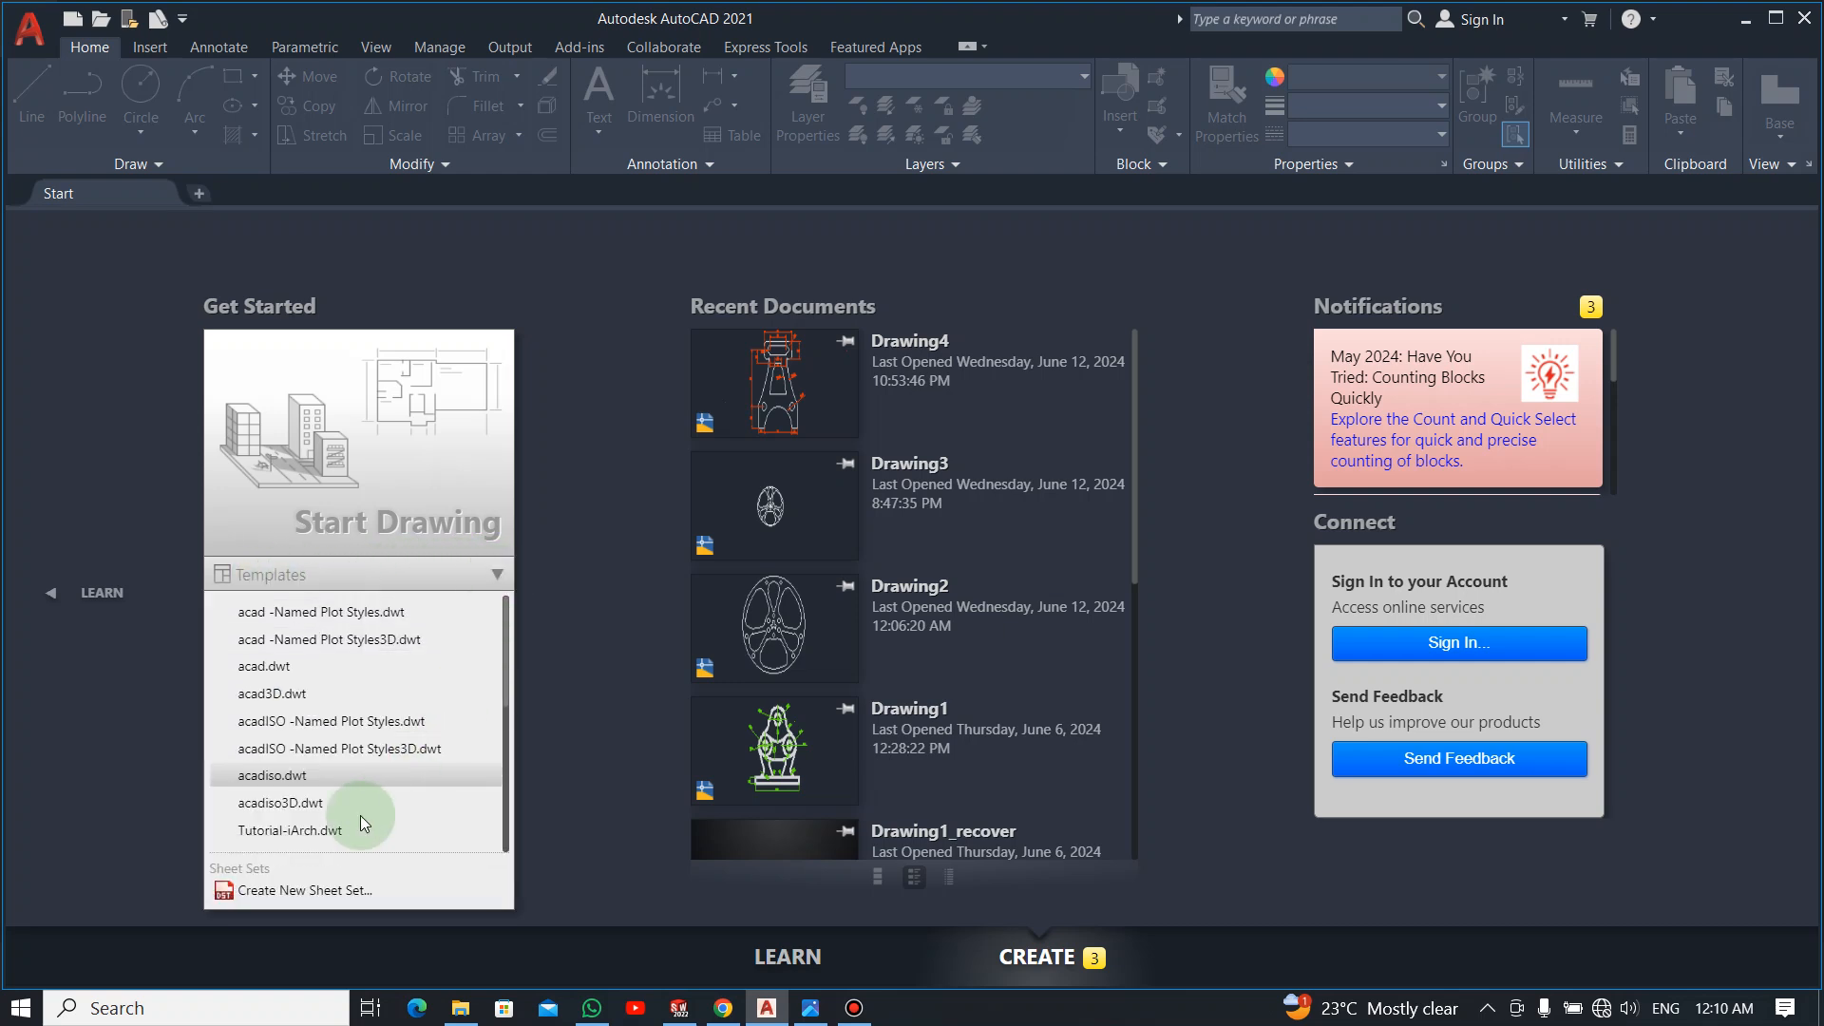
{"action": "left_click", "coordinate": [285, 777]}
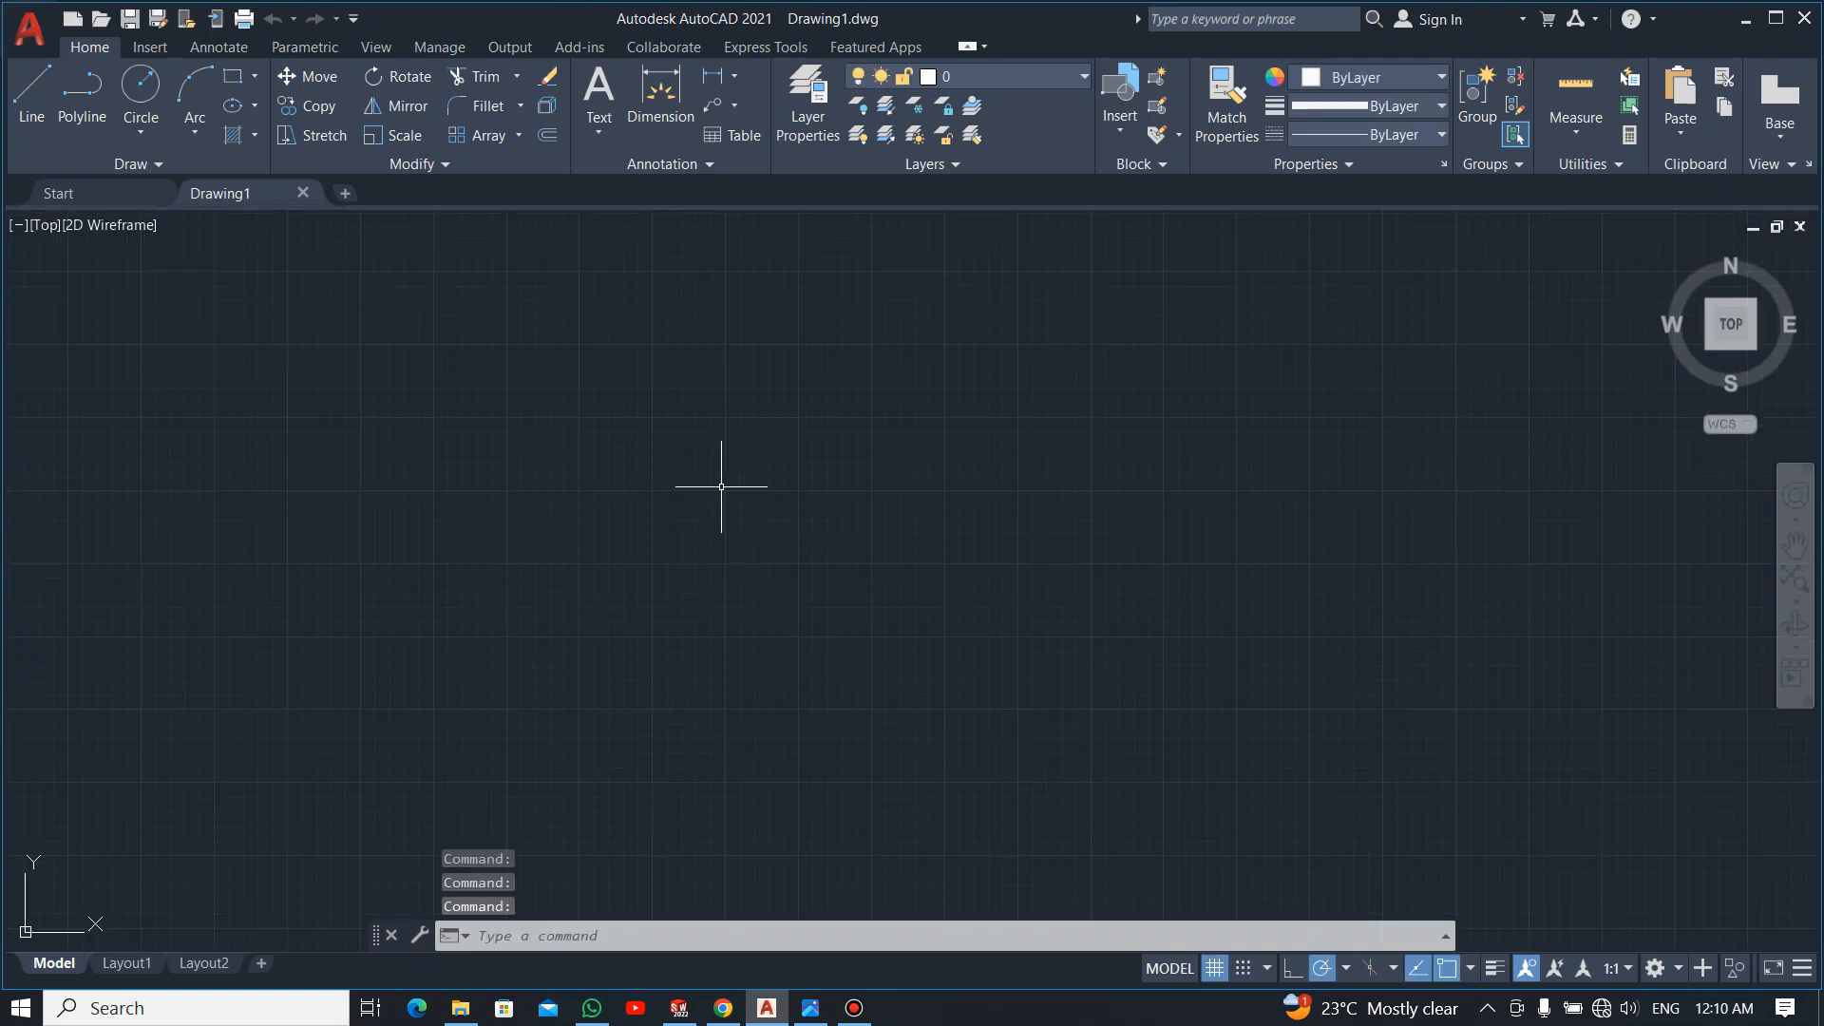
Check the length, angle and insertion scale units of the drawing and accept them
{"action": "type", "text": "units"}
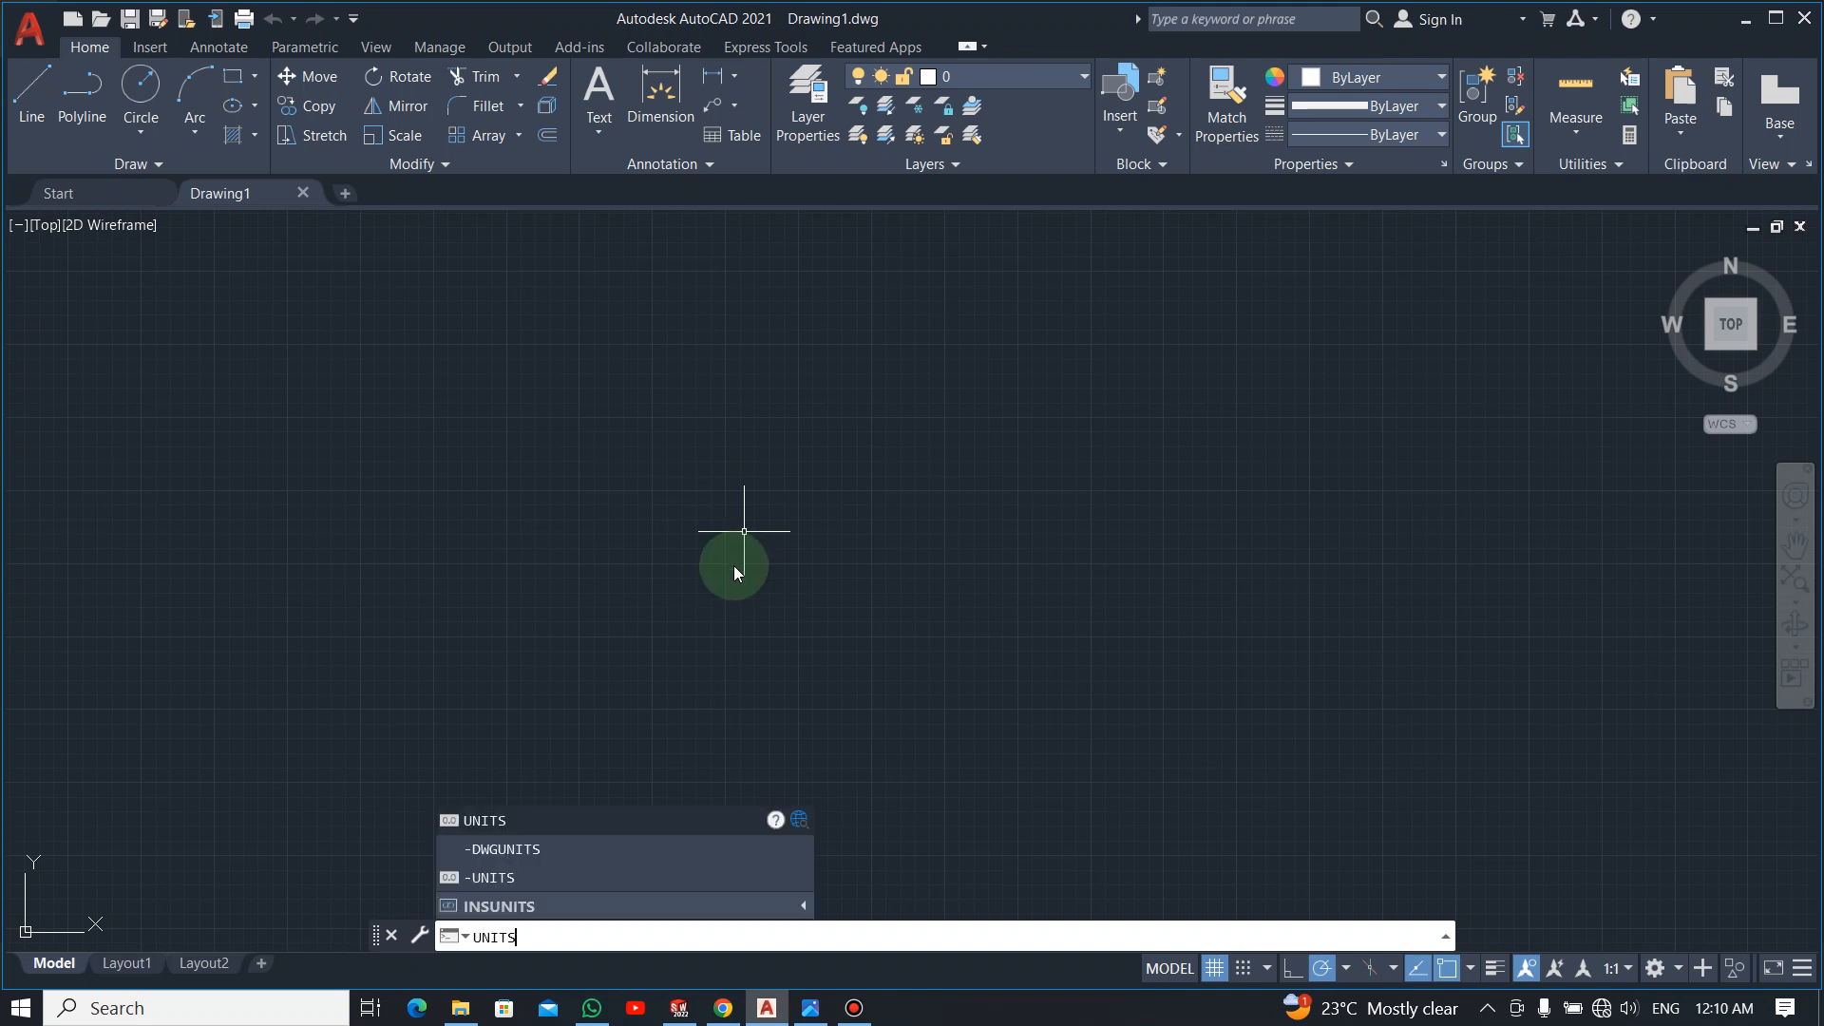
{"action": "key", "text": "Return"}
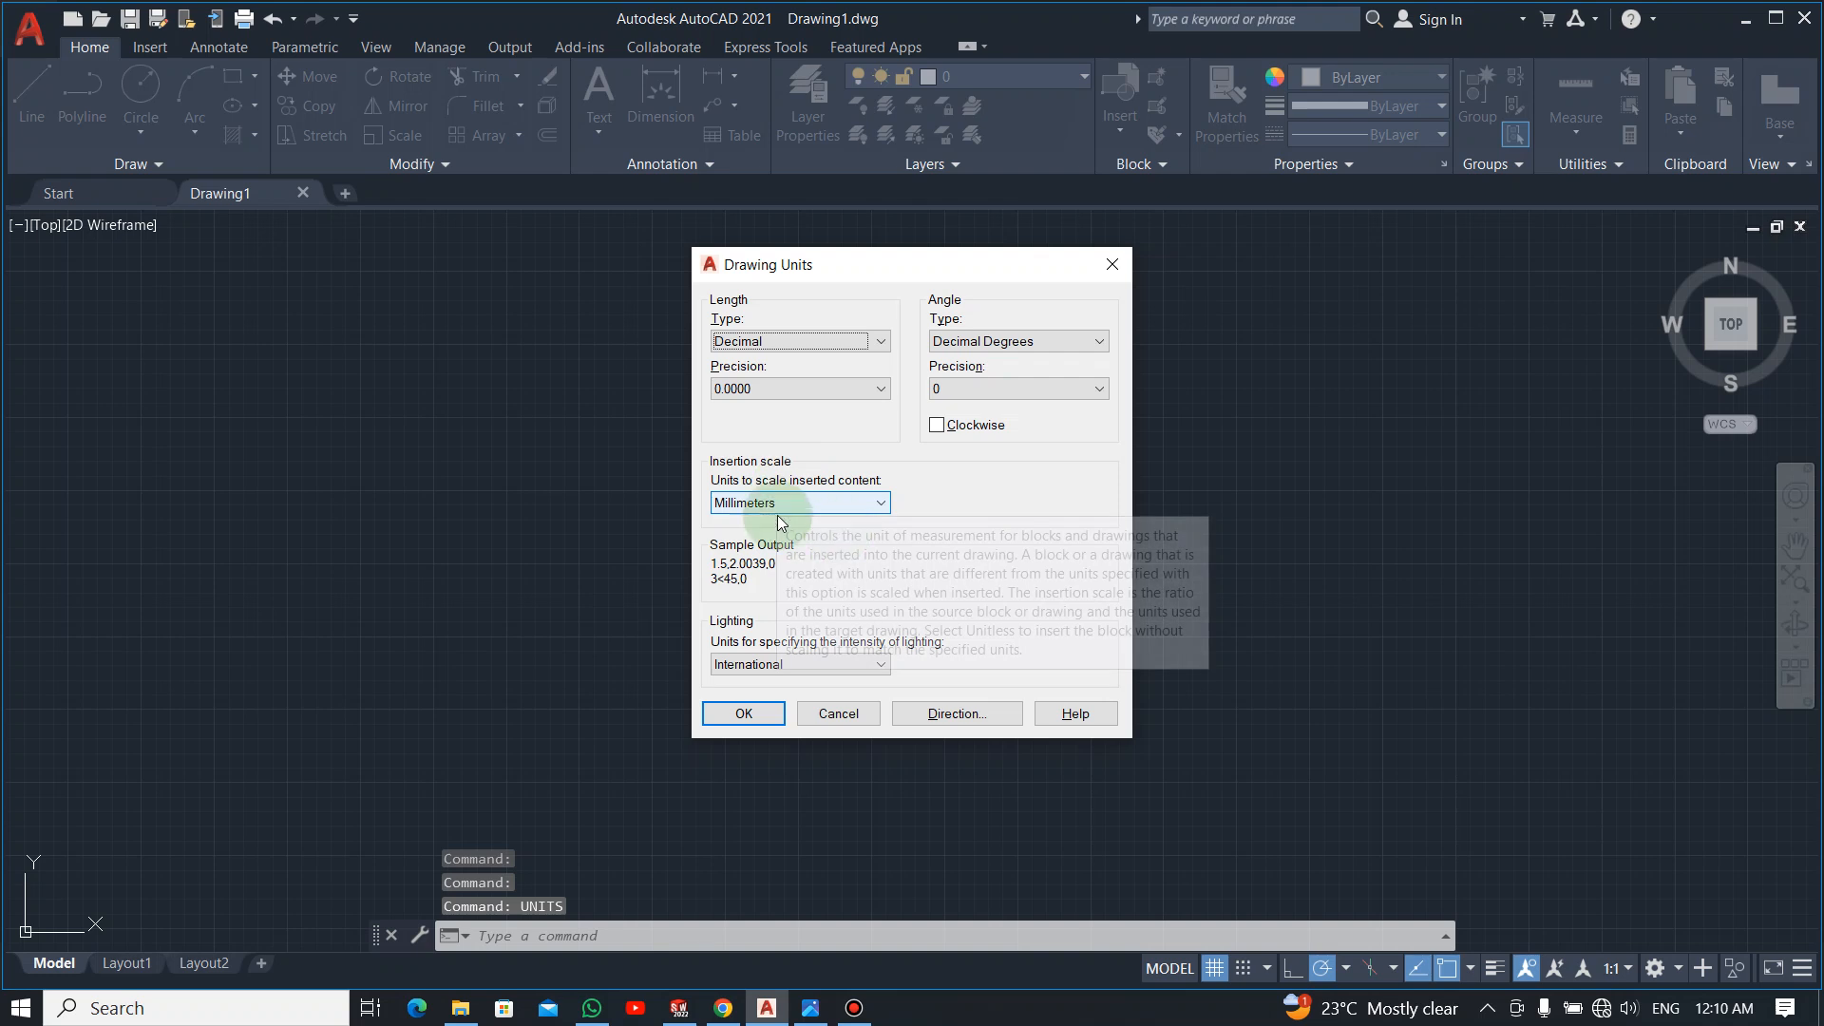
{"action": "left_click", "coordinate": [757, 722]}
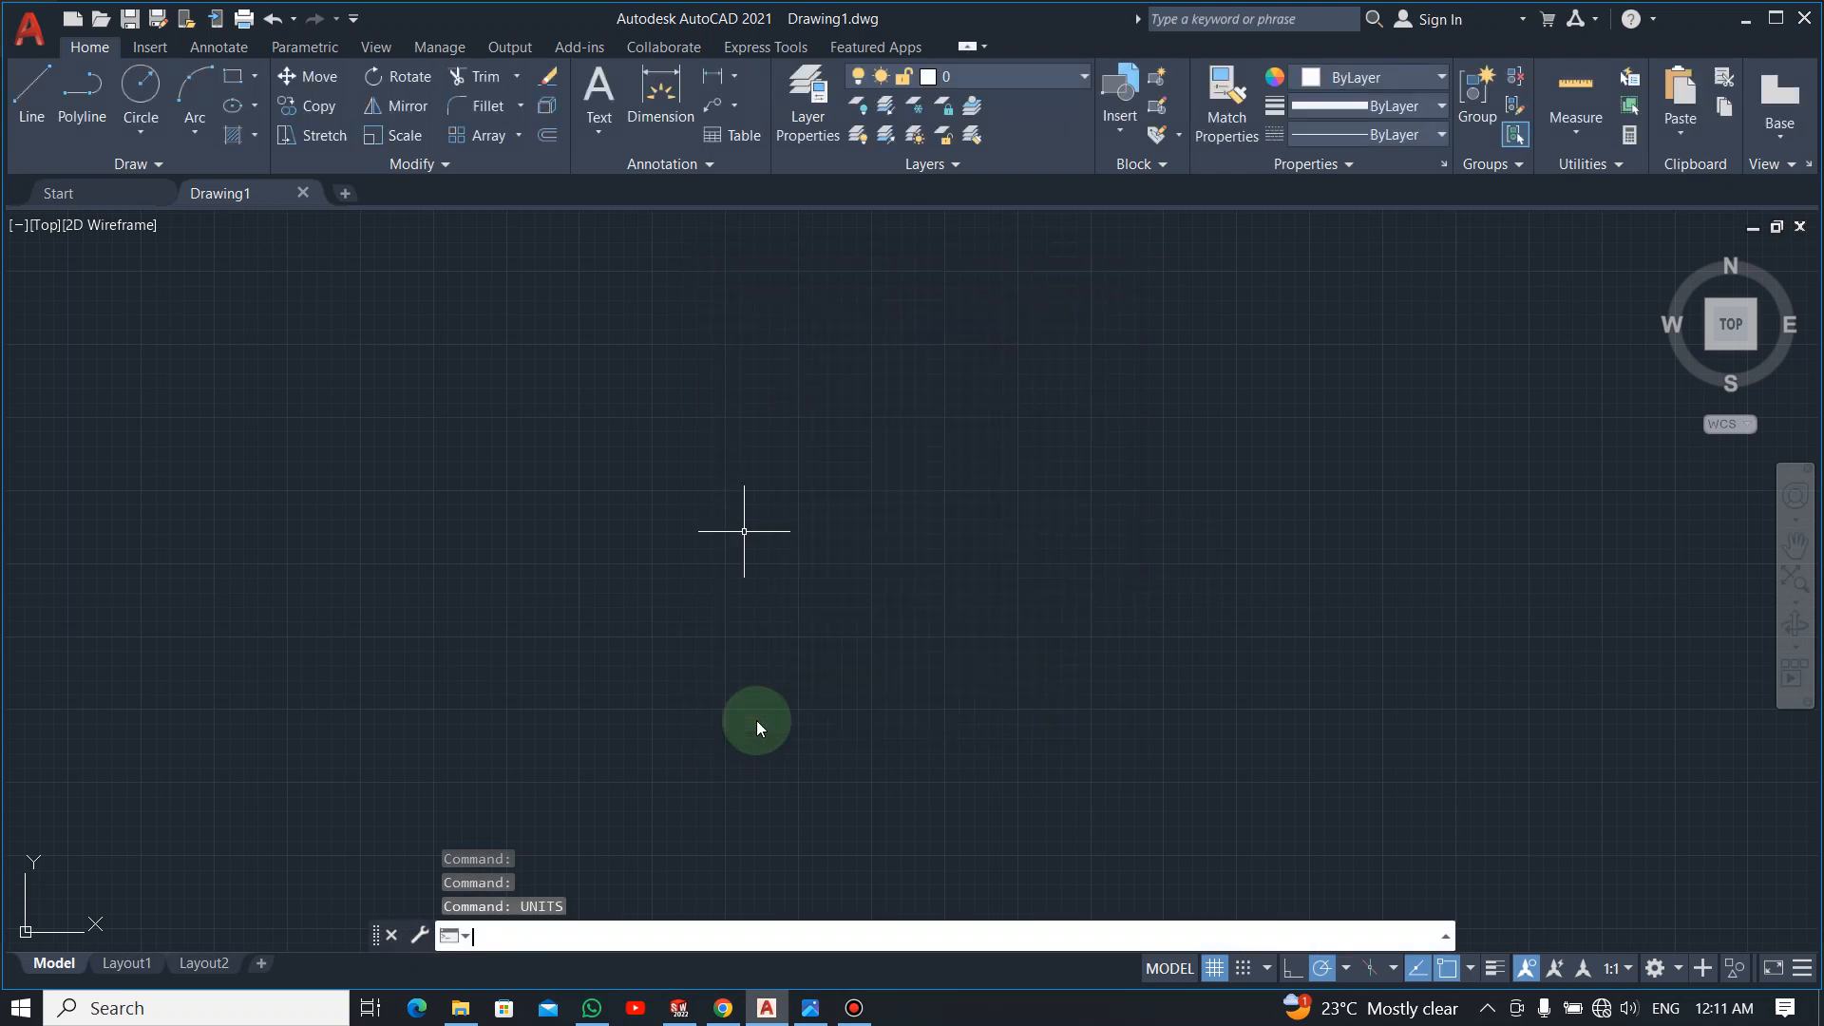
Set the DYNMODE system variable to 1 for dynamic input at the cursor
{"action": "type", "text": "DYNMOde"}
{"action": "key", "text": "Return"}
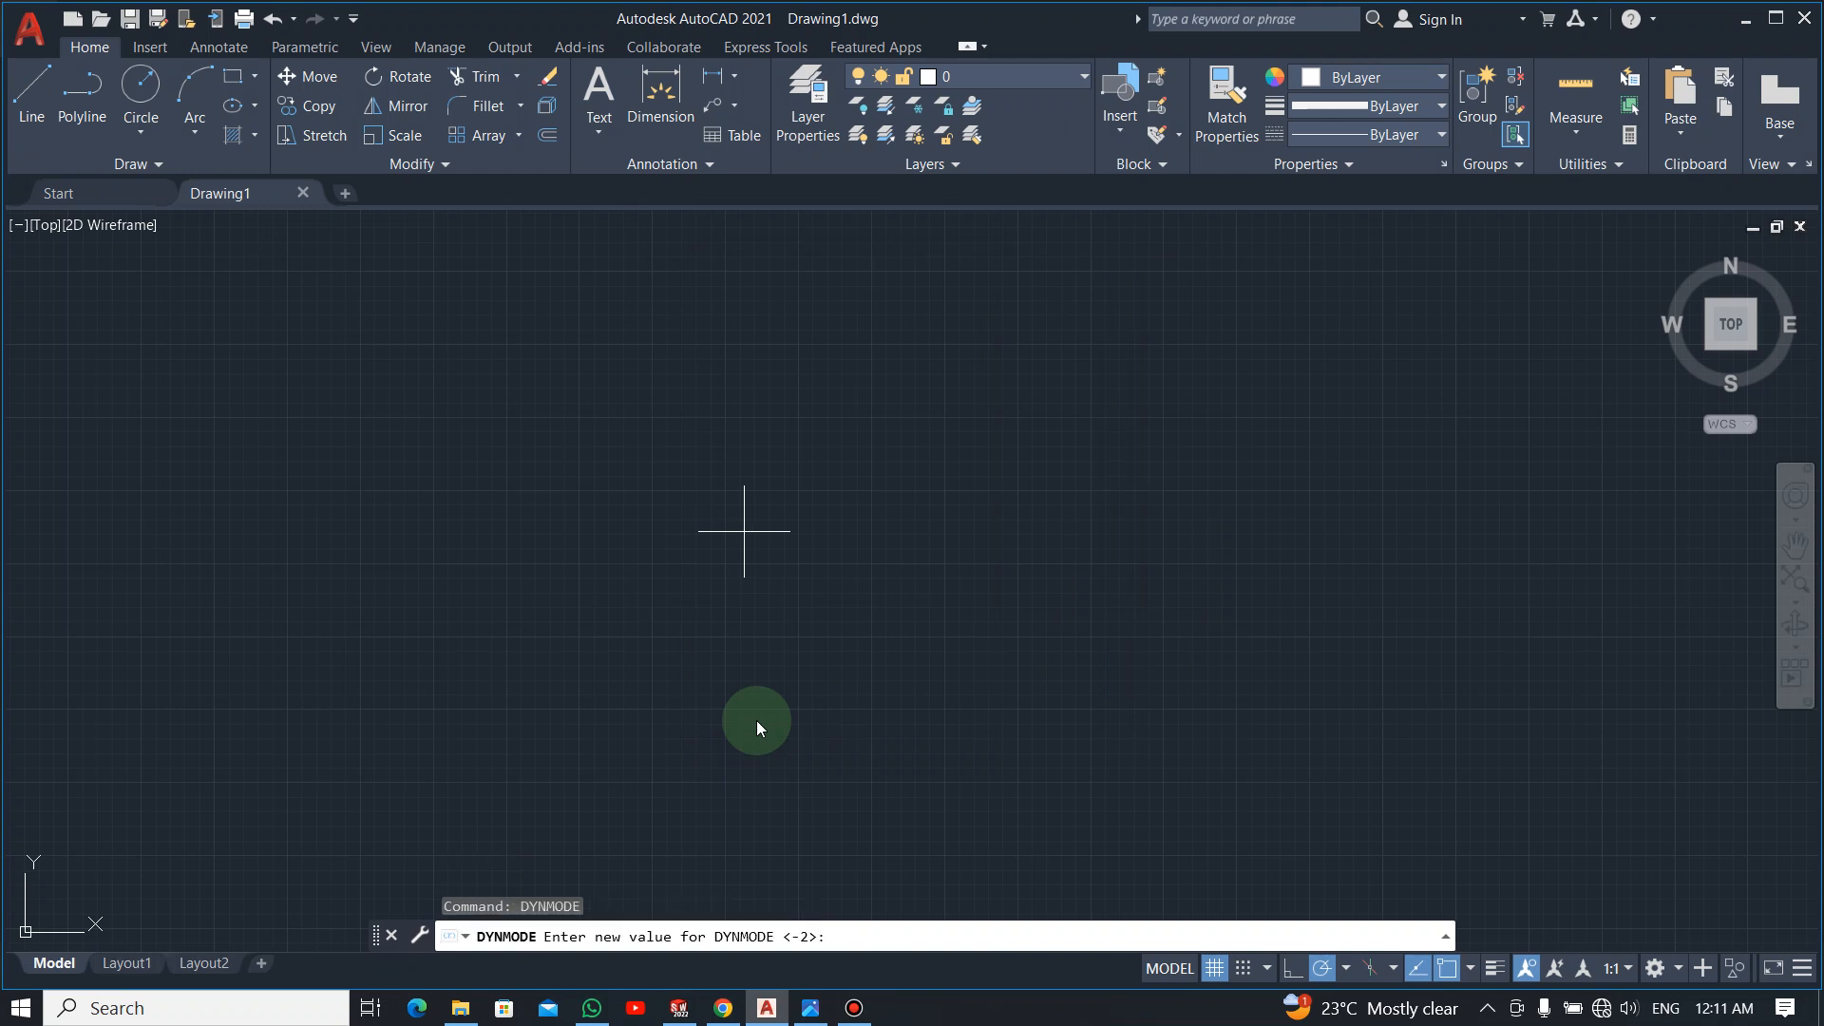
{"action": "type", "text": "1"}
{"action": "key", "text": "Return"}
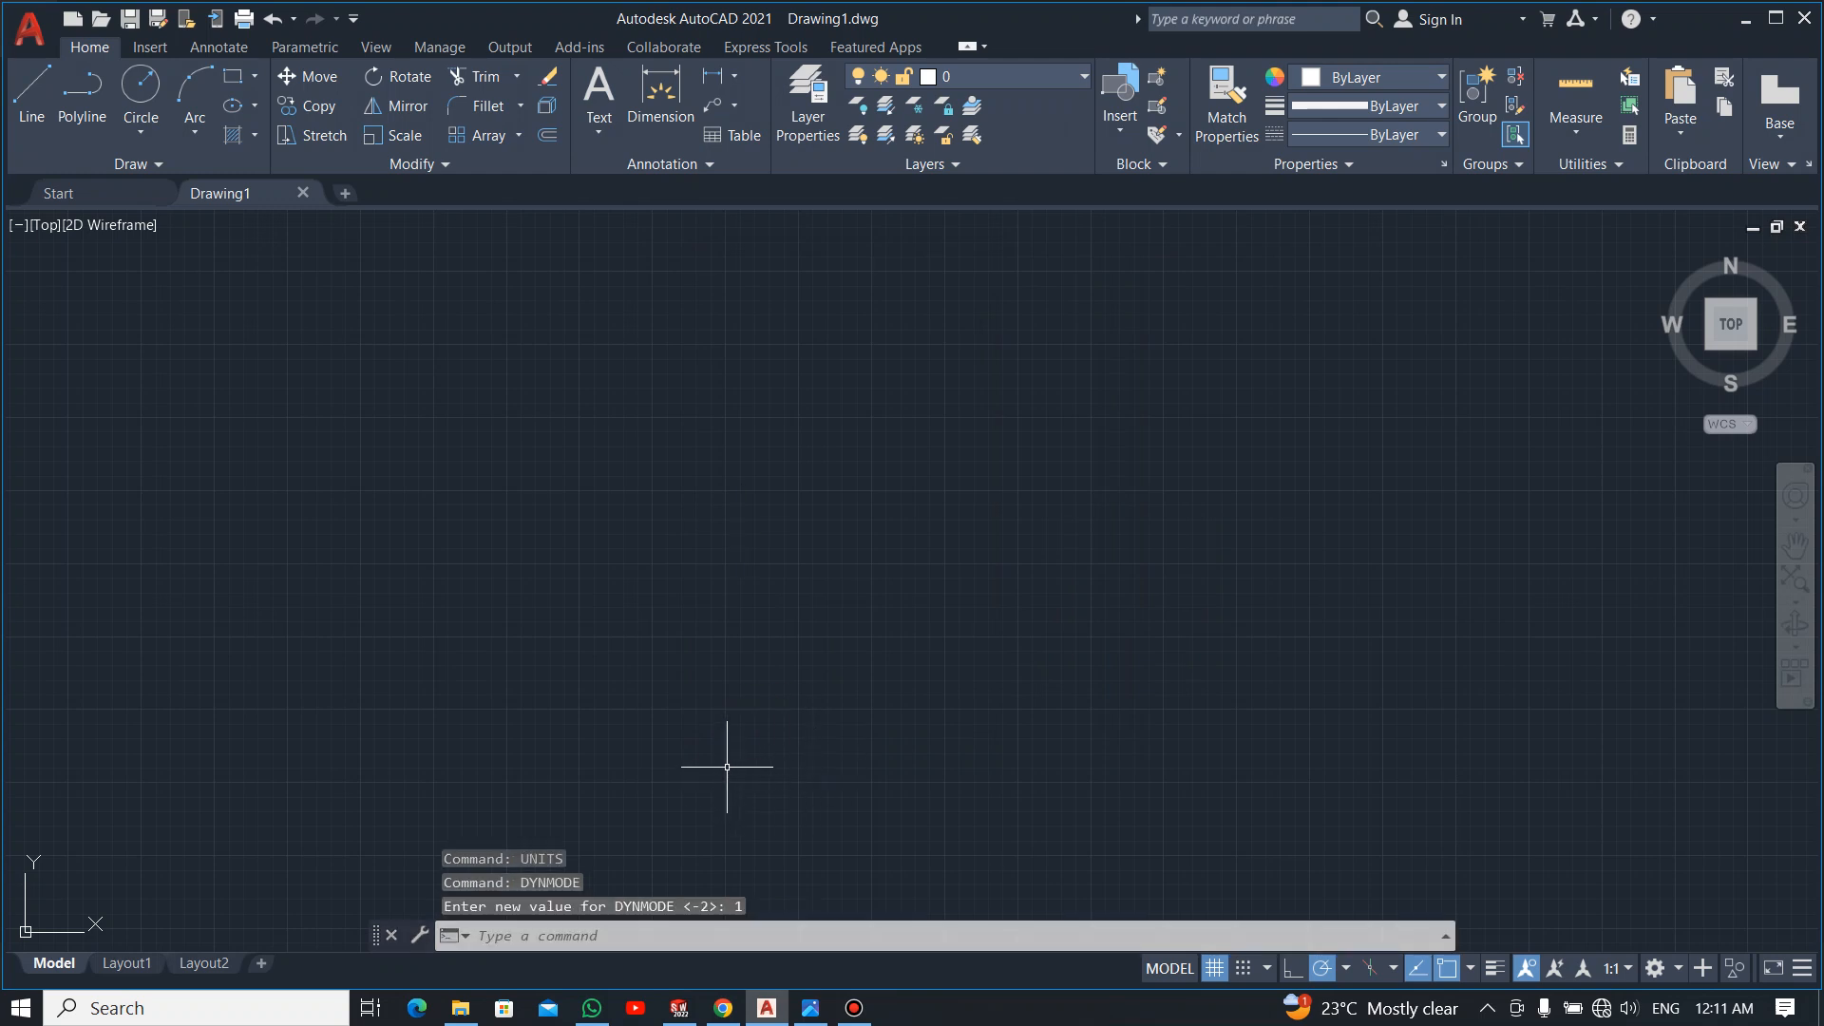
Draw a vertical line and a horizontal line running right from its lower endpoint
{"action": "left_click", "coordinate": [33, 104]}
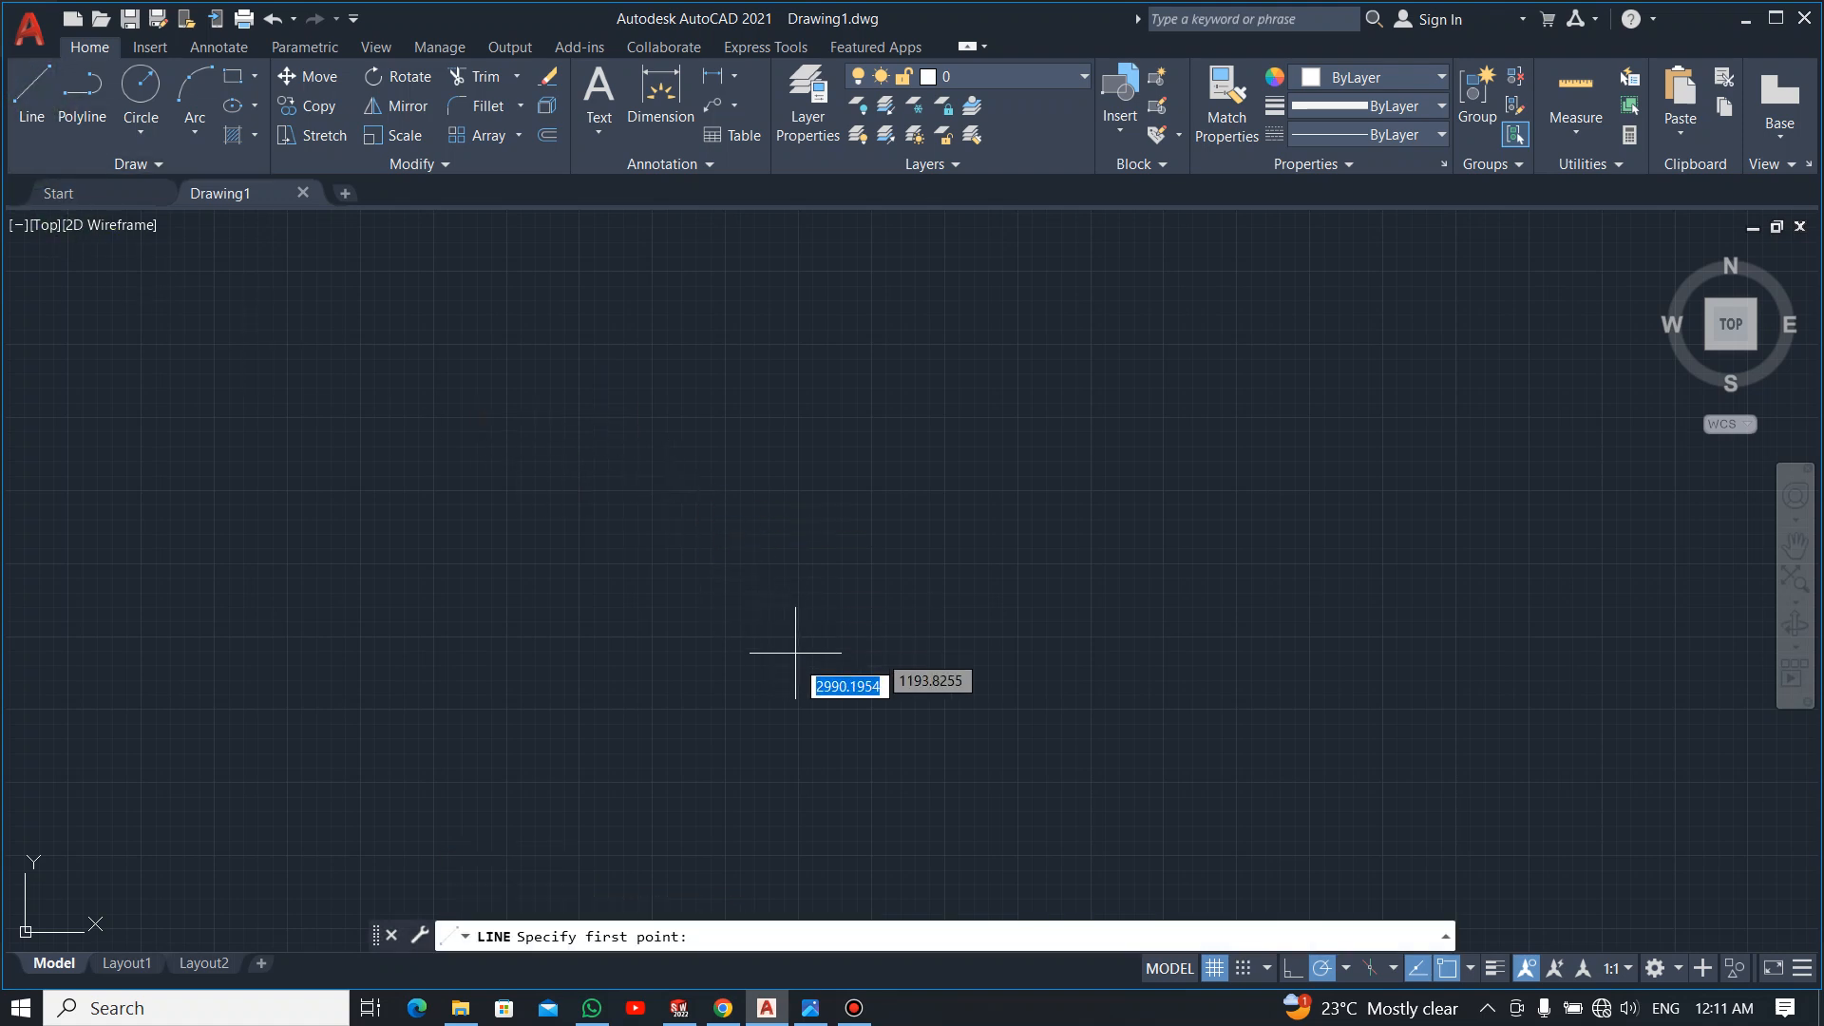
{"action": "left_click", "coordinate": [776, 694]}
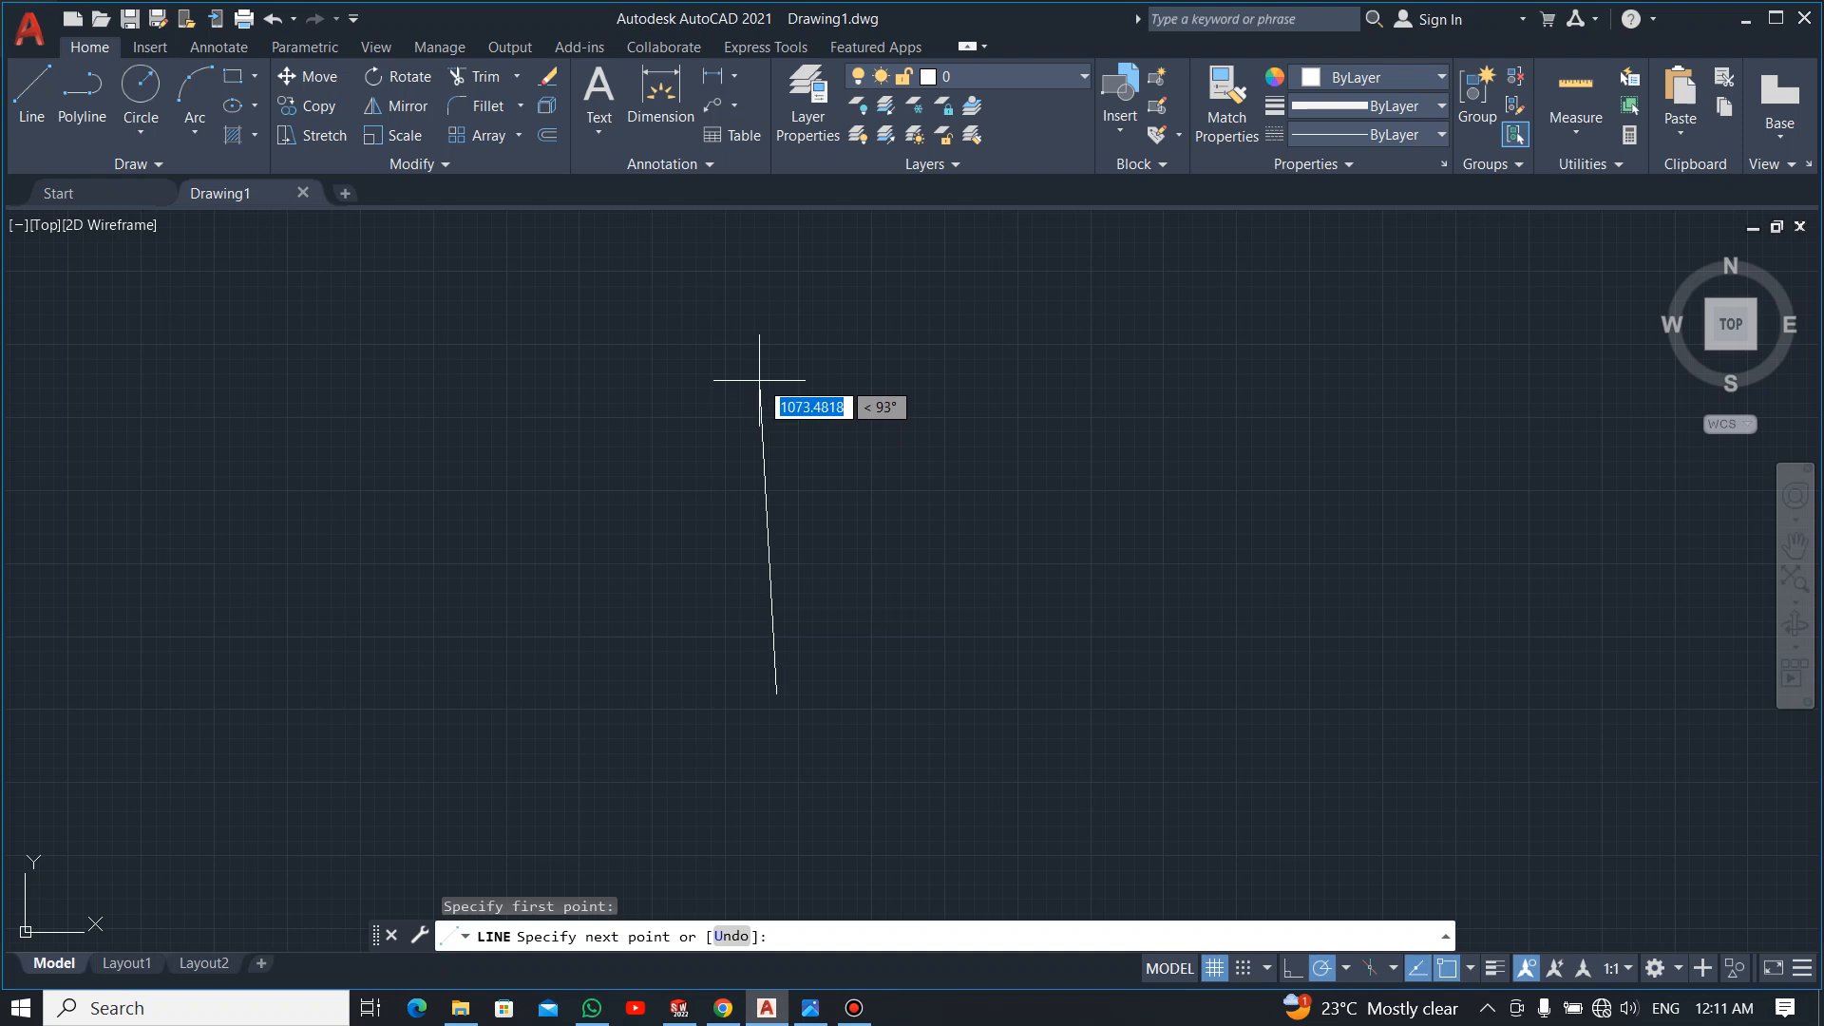
{"action": "left_click", "coordinate": [776, 277]}
{"action": "key", "text": "Escape"}
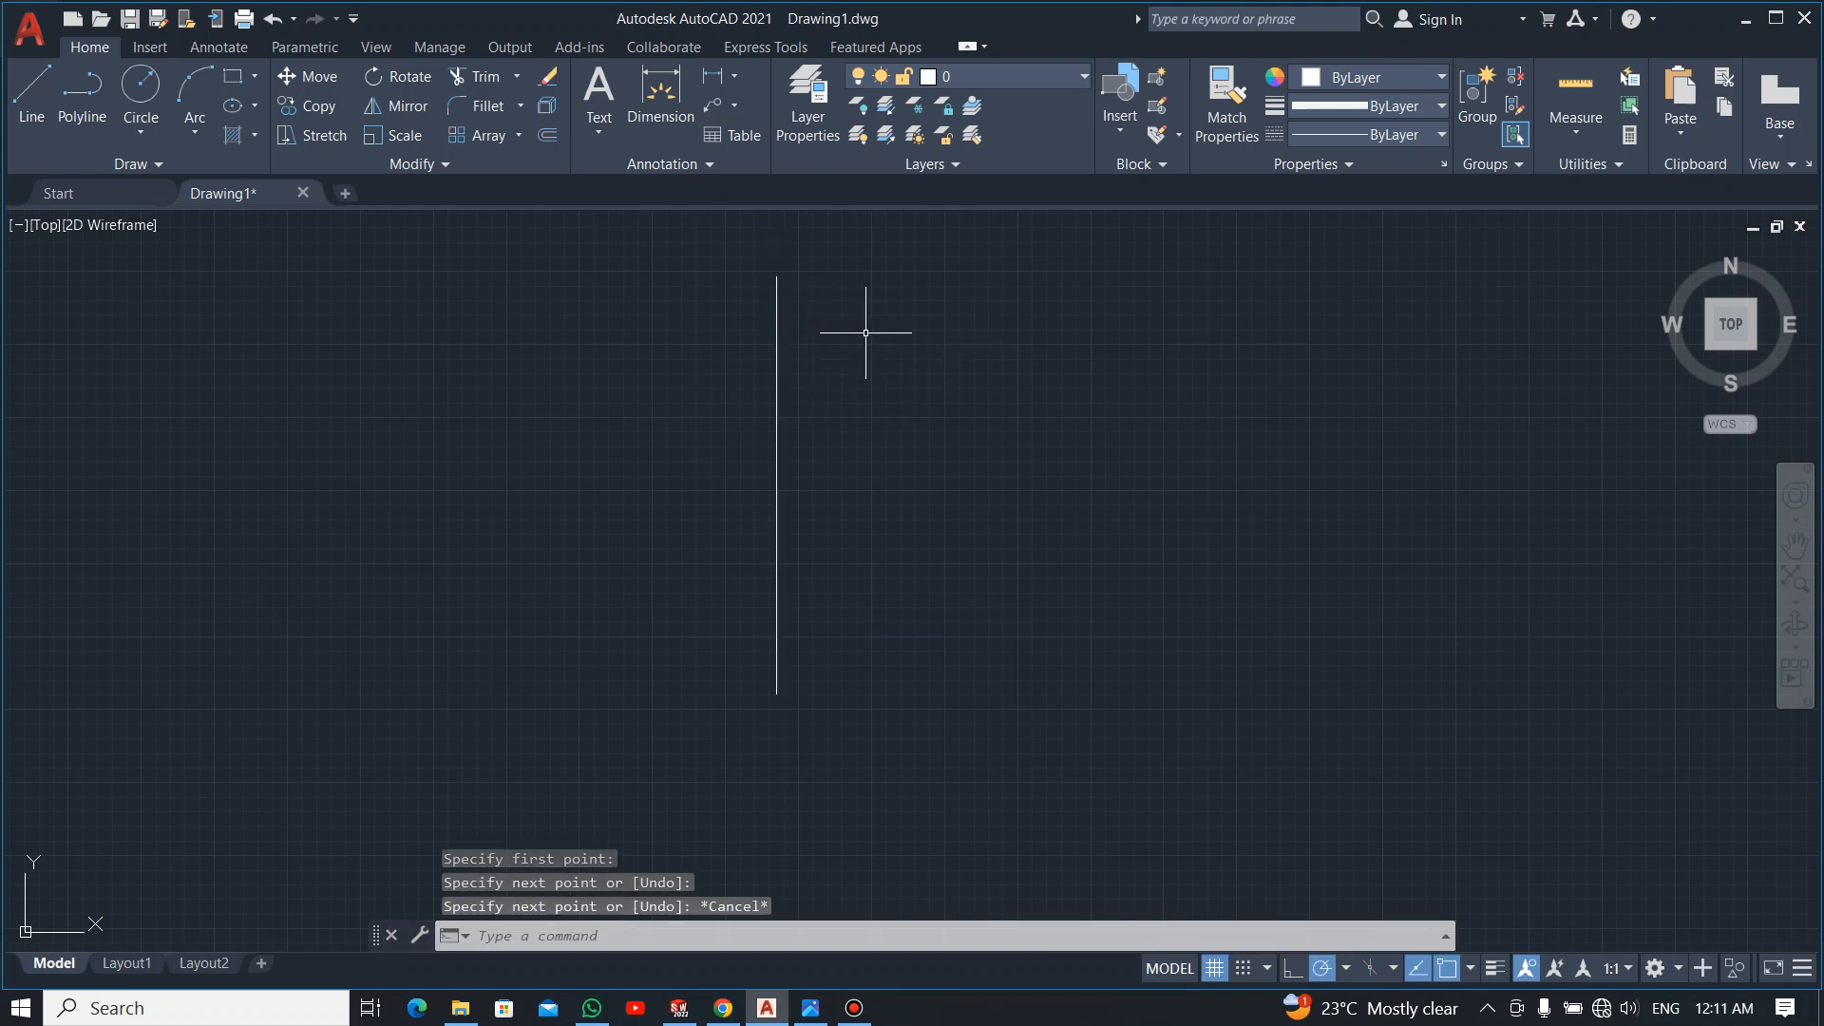
{"action": "key", "text": "Return"}
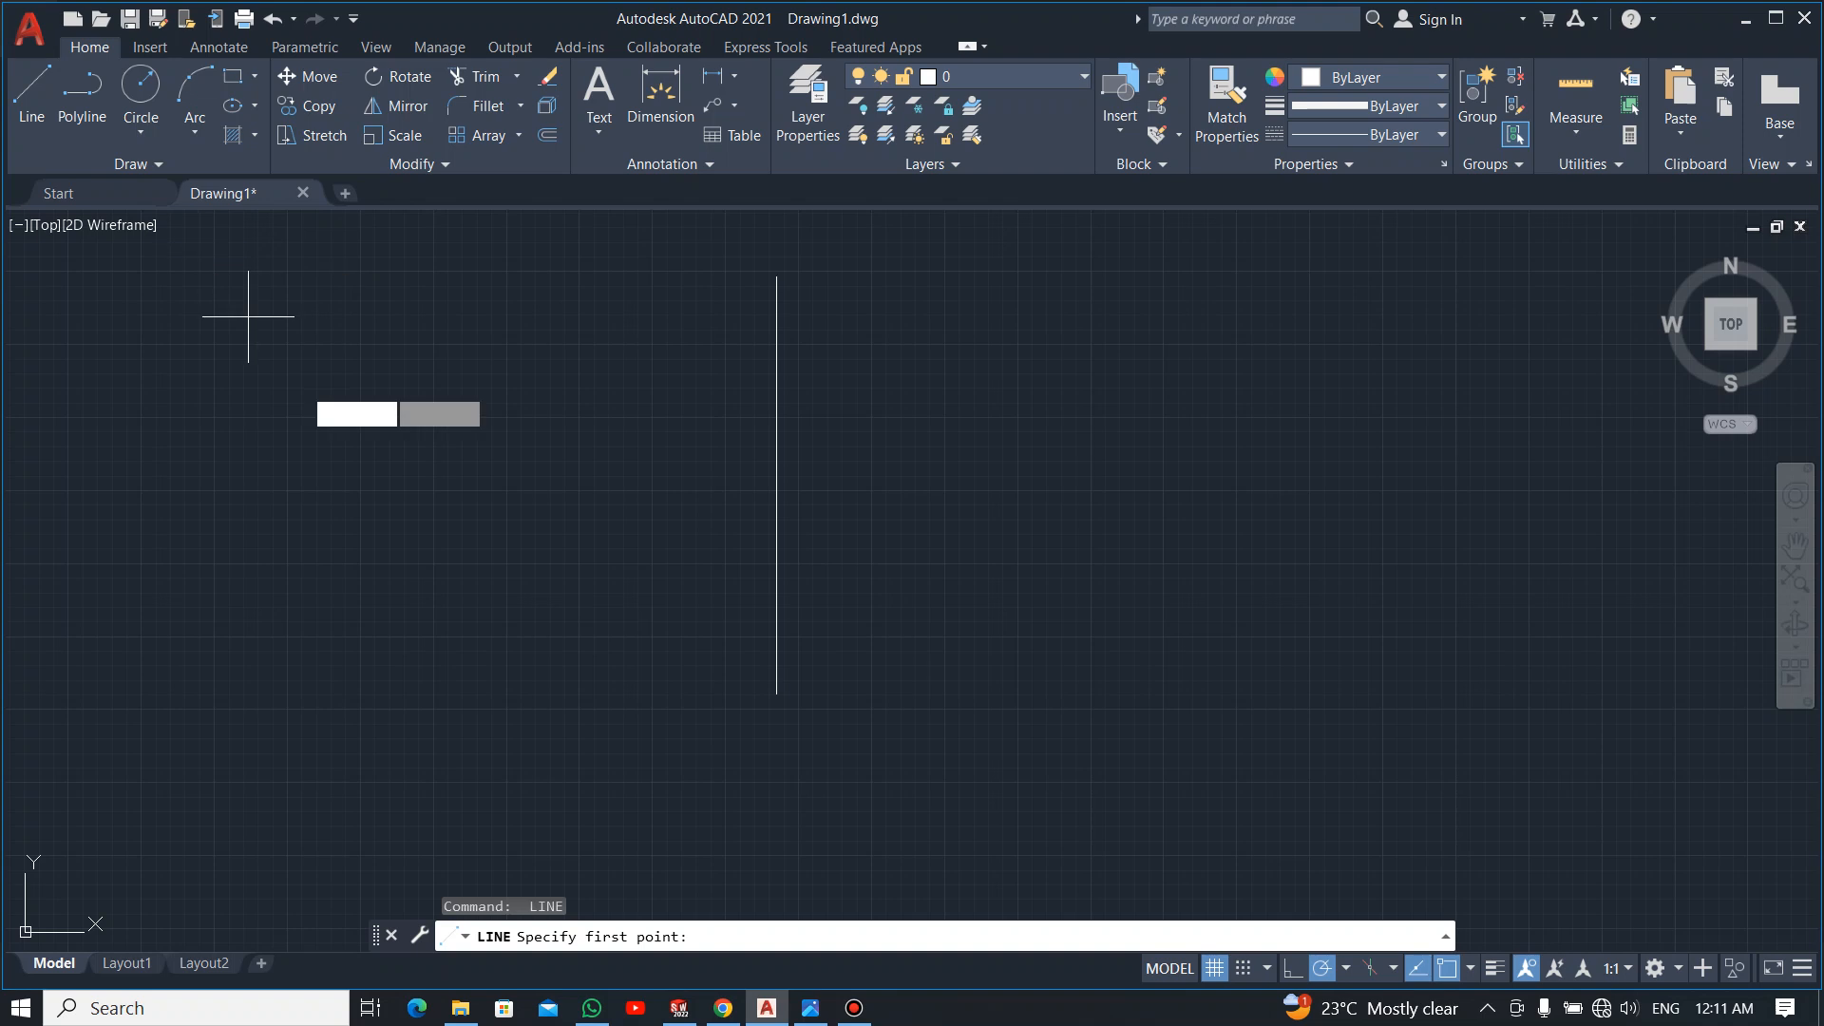
{"action": "left_click", "coordinate": [776, 693]}
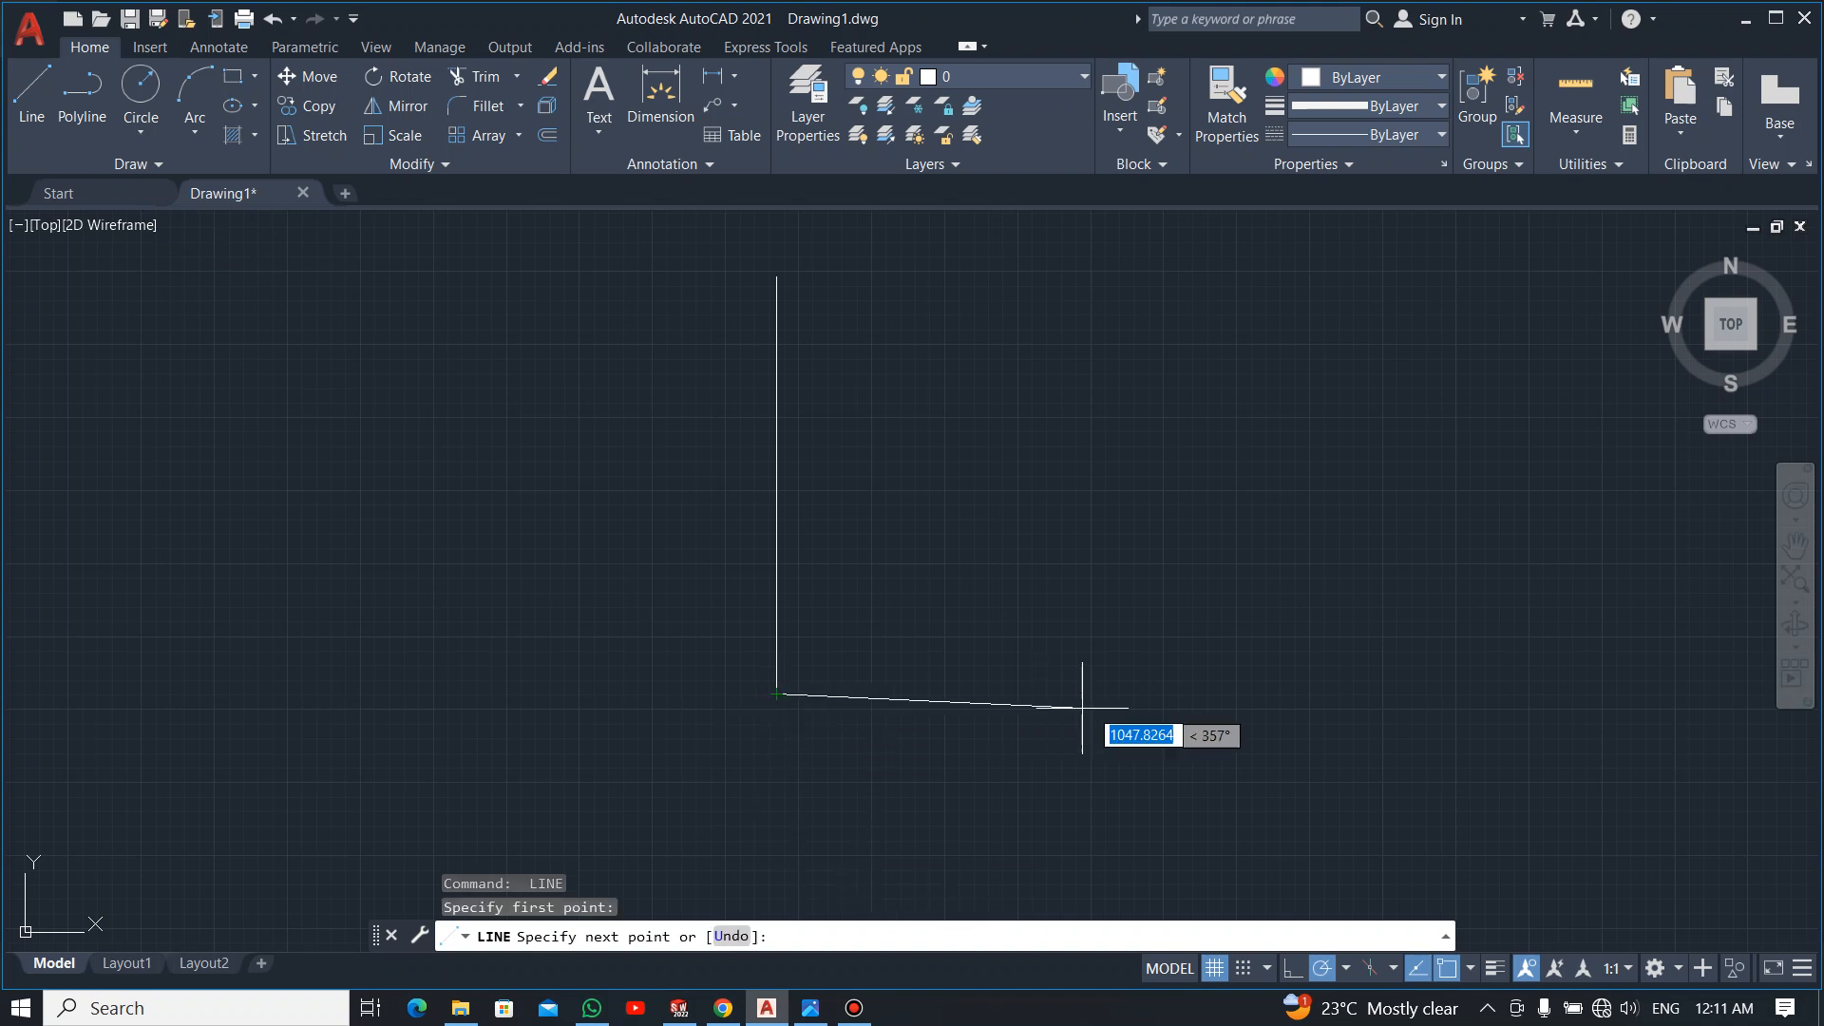
{"action": "left_click", "coordinate": [1257, 694]}
{"action": "key", "text": "Escape"}
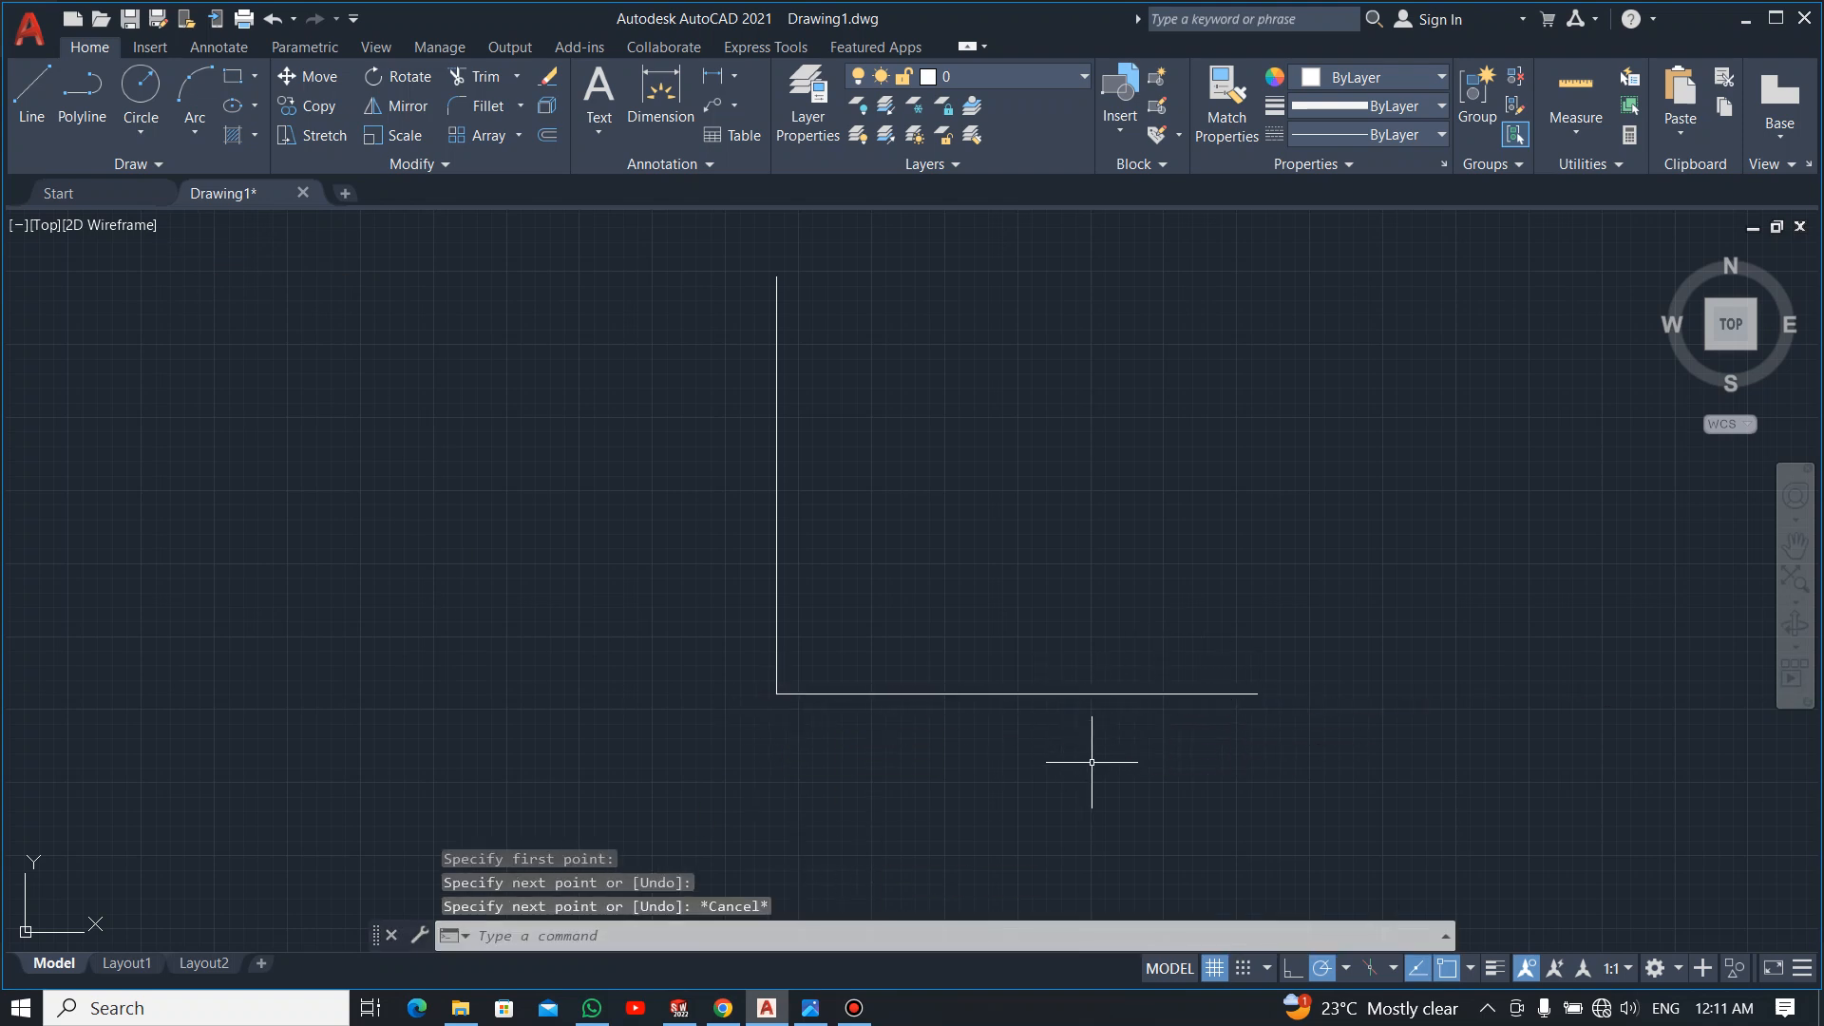
Delete both the vertical and the horizontal line
{"action": "left_click", "coordinate": [1095, 762]}
{"action": "left_click", "coordinate": [542, 493]}
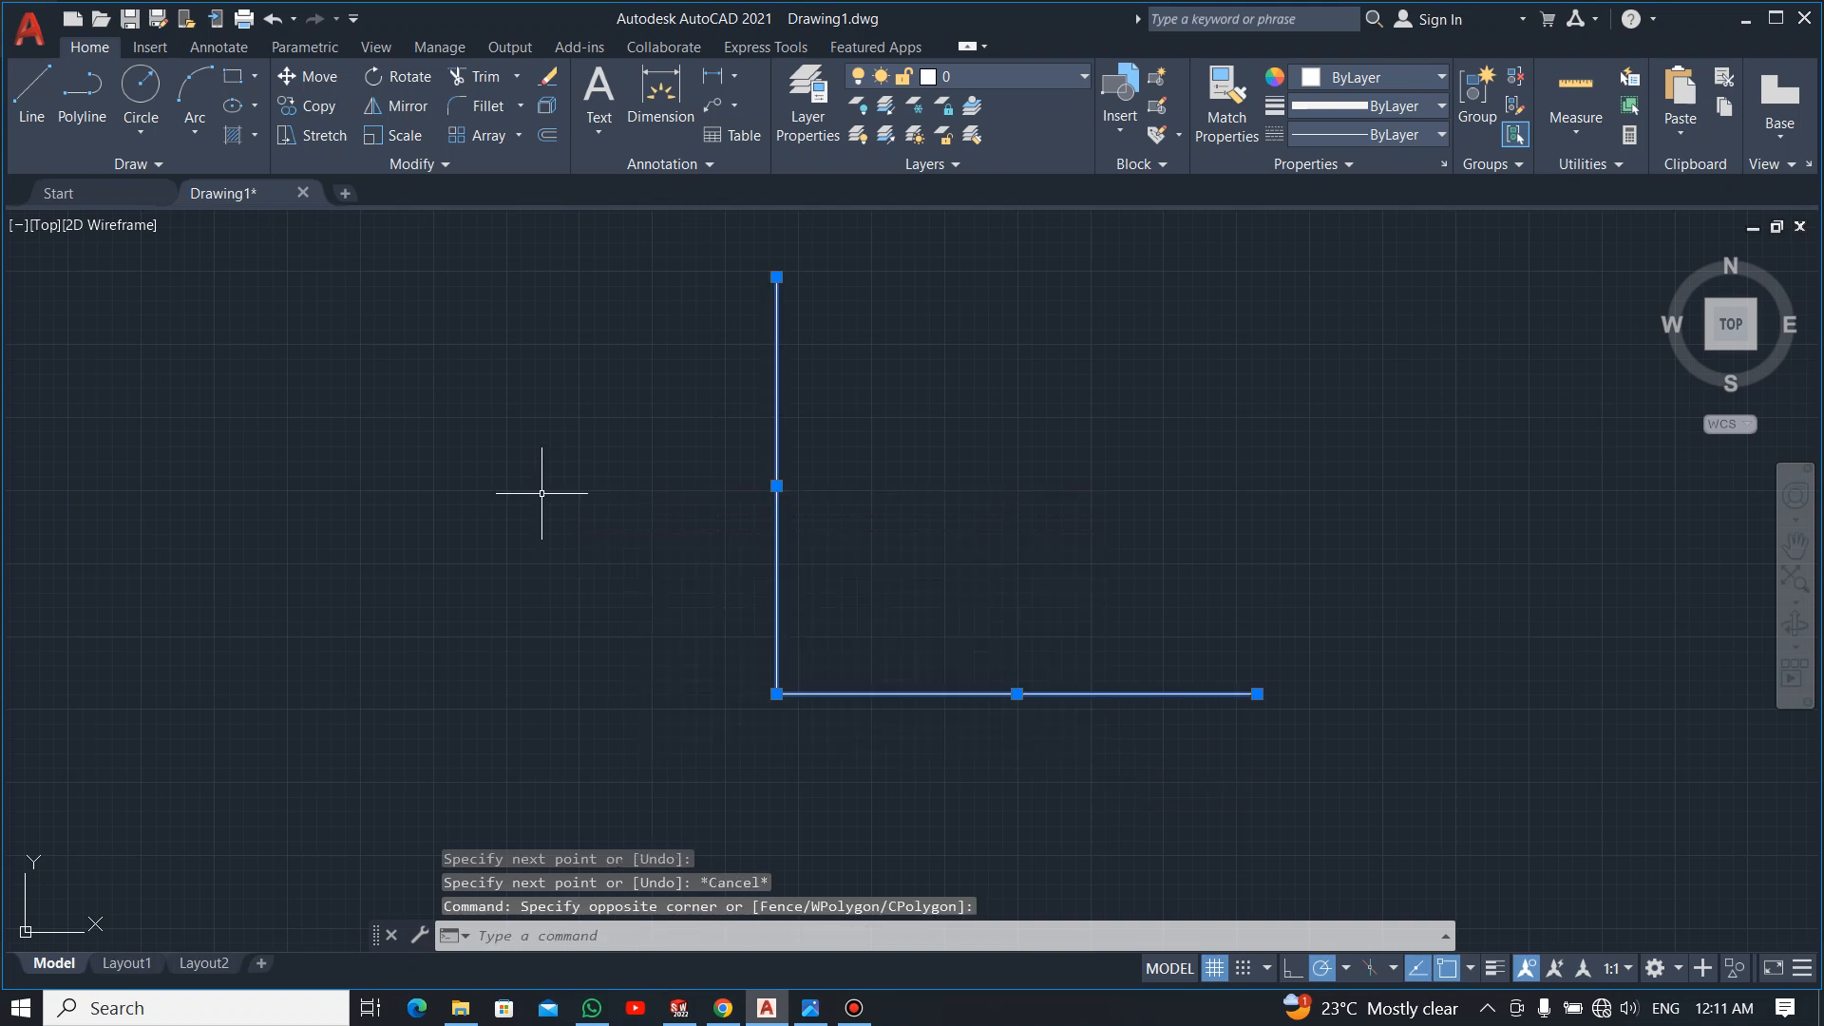
{"action": "key", "text": "Delete"}
Draw a single vertical line upward from the lower middle of the drawing area as a centre line
{"action": "left_click", "coordinate": [31, 97]}
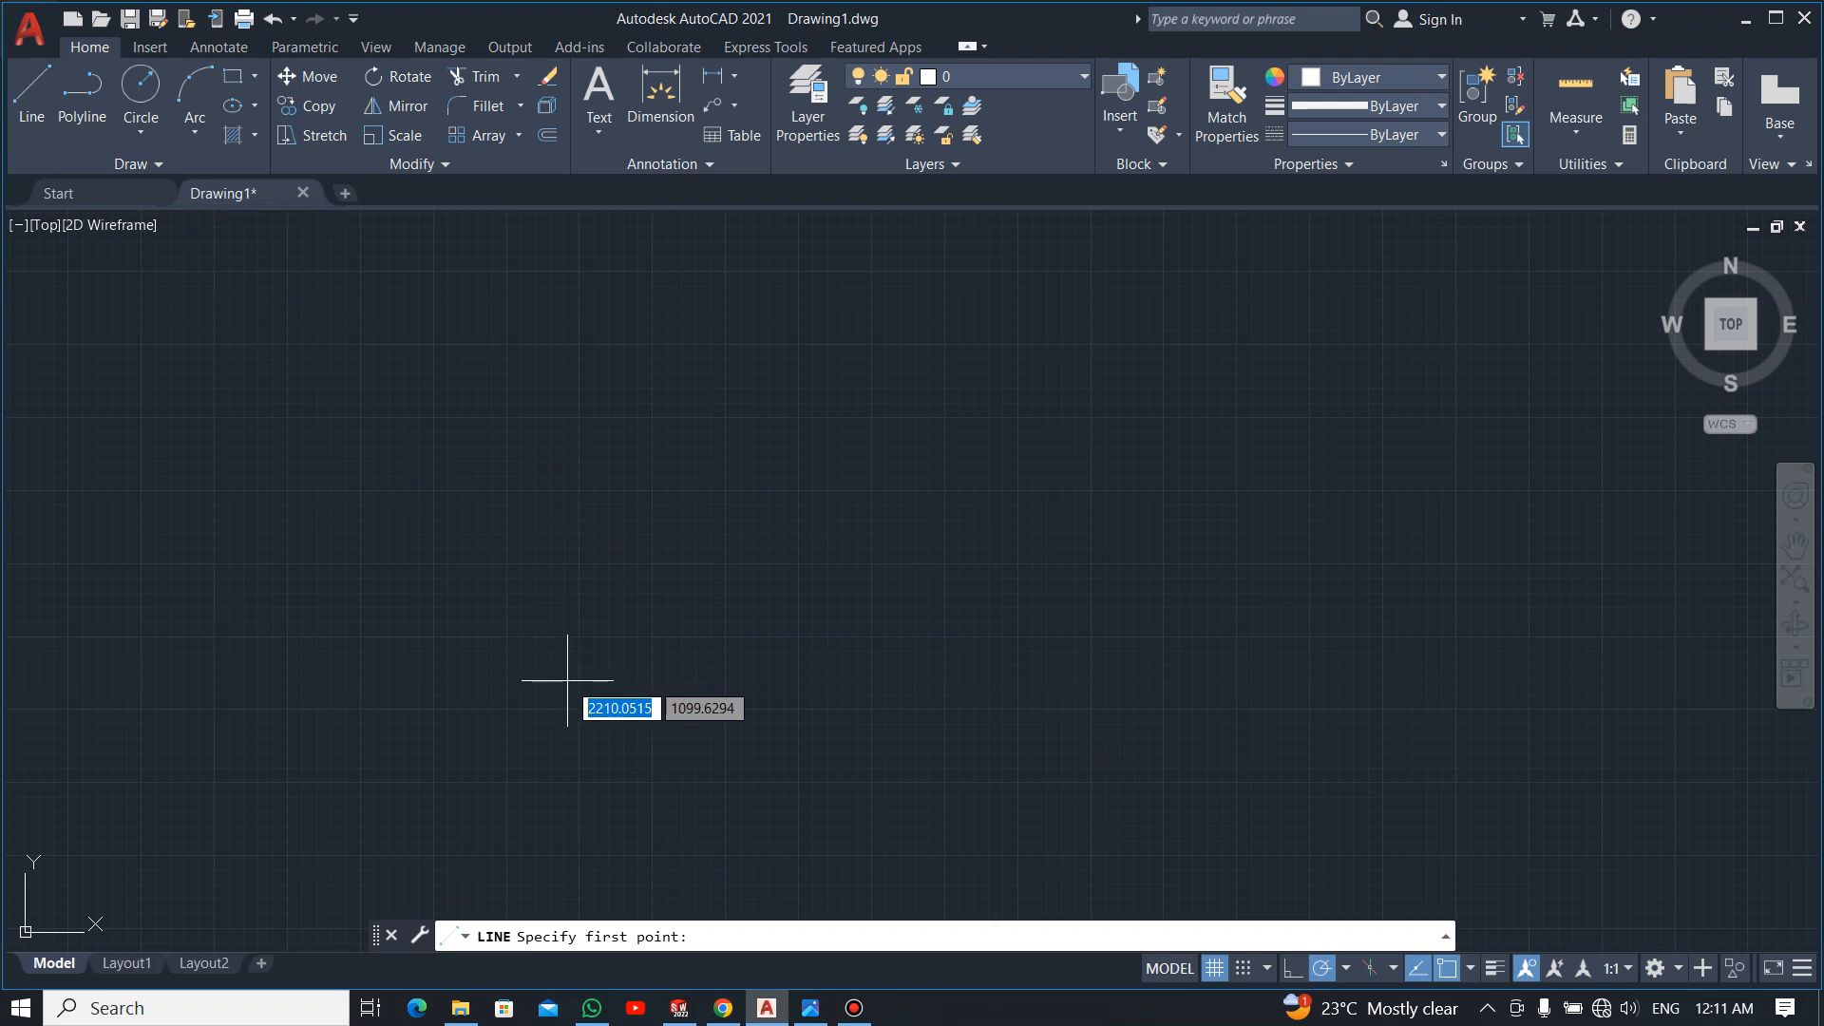
{"action": "key", "text": "Escape"}
{"action": "type", "text": "l"}
{"action": "key", "text": "Return"}
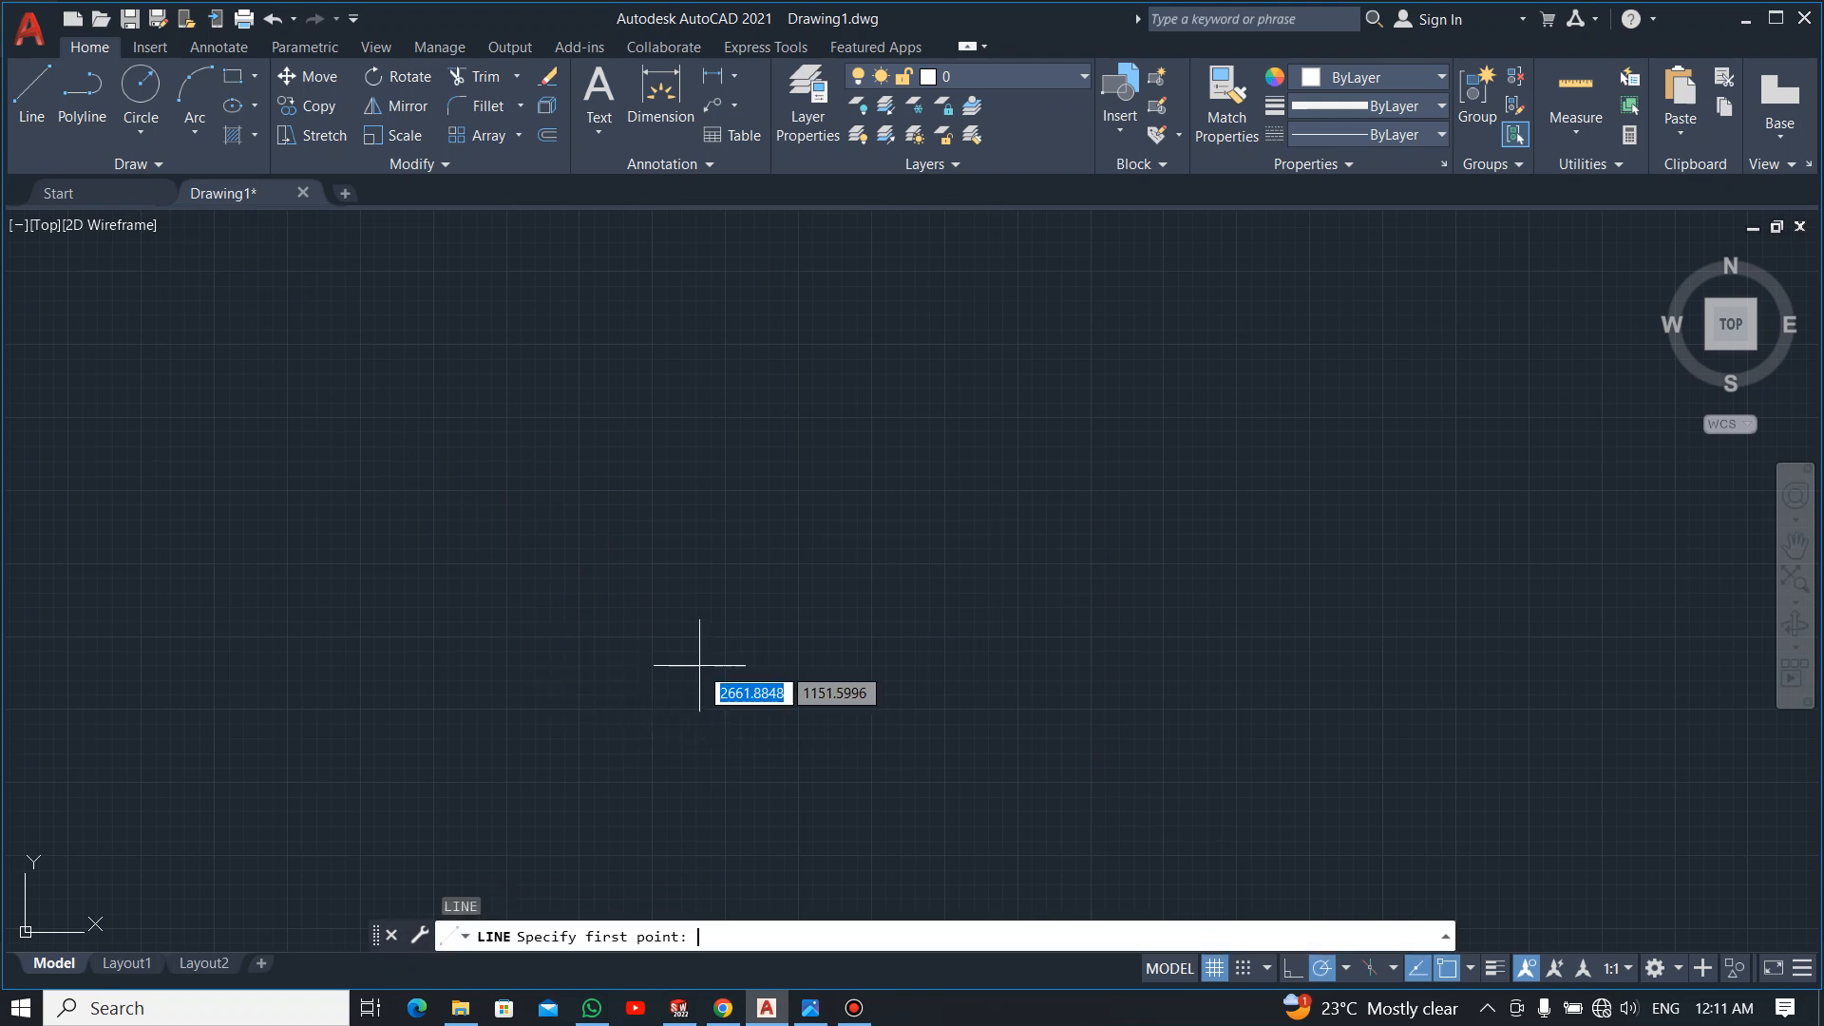
{"action": "left_click", "coordinate": [775, 744]}
{"action": "left_click", "coordinate": [775, 351]}
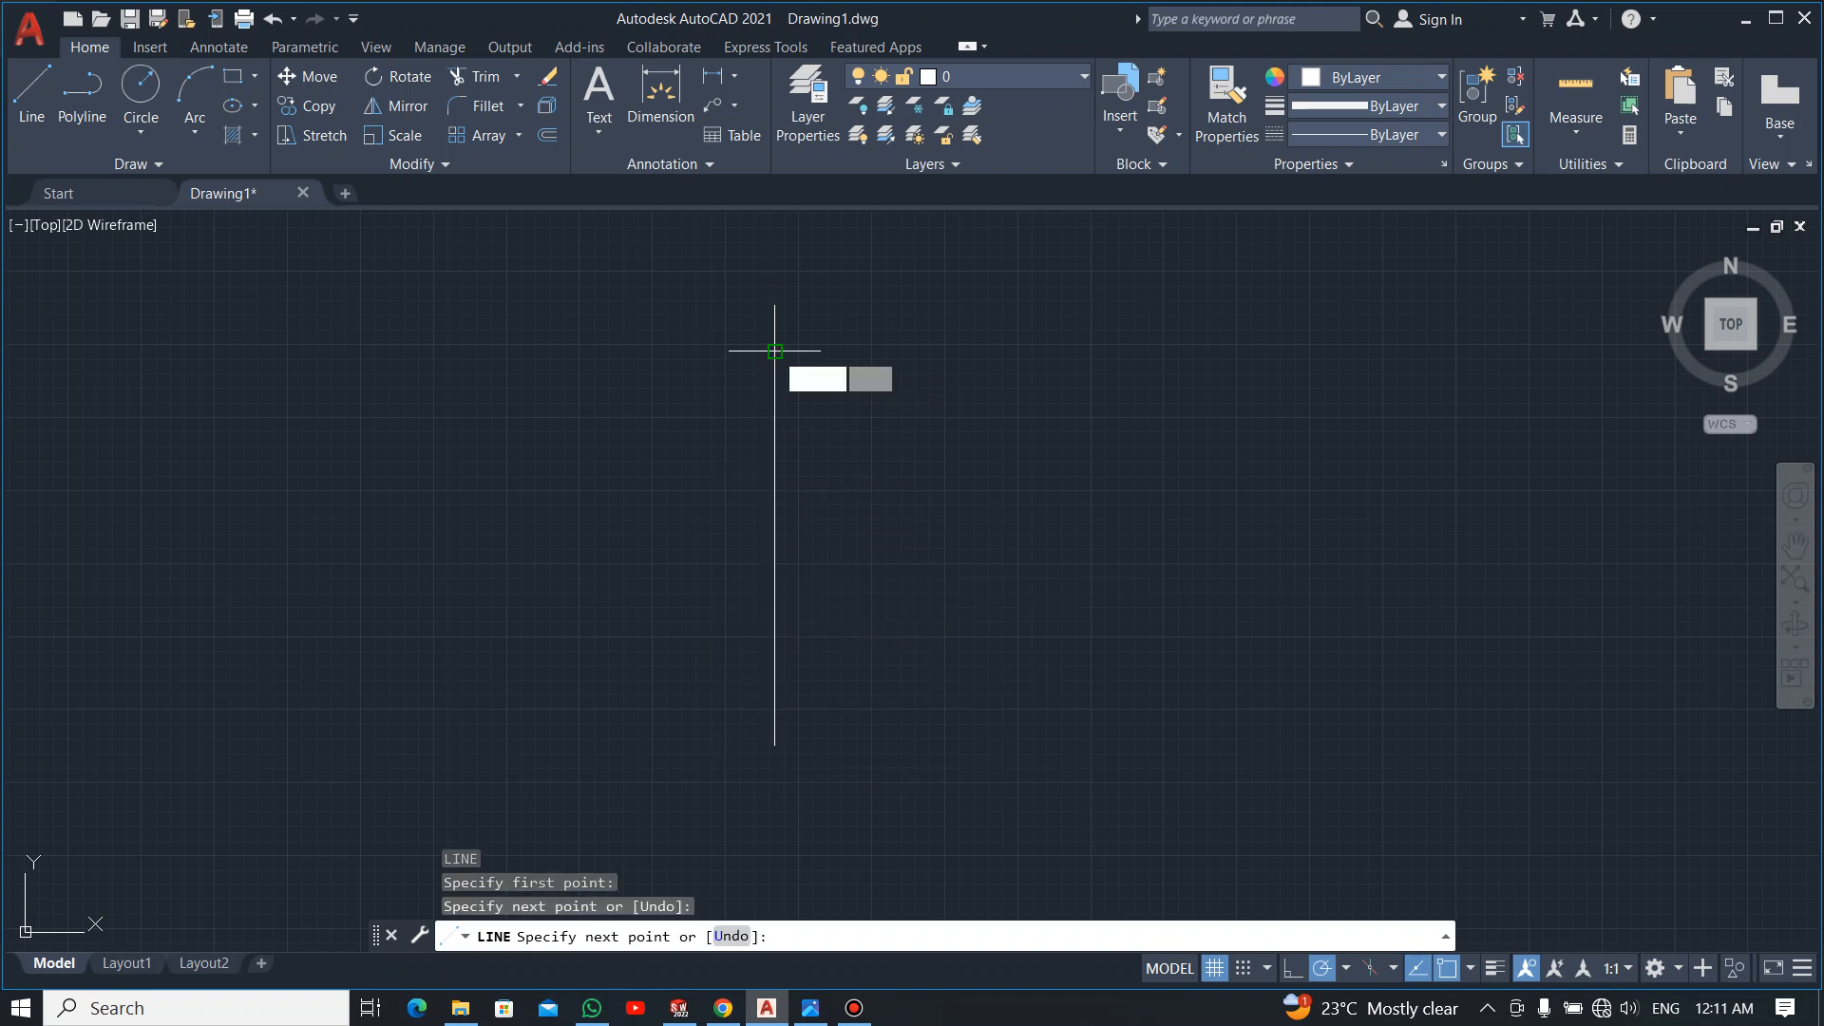
{"action": "key", "text": "Escape"}
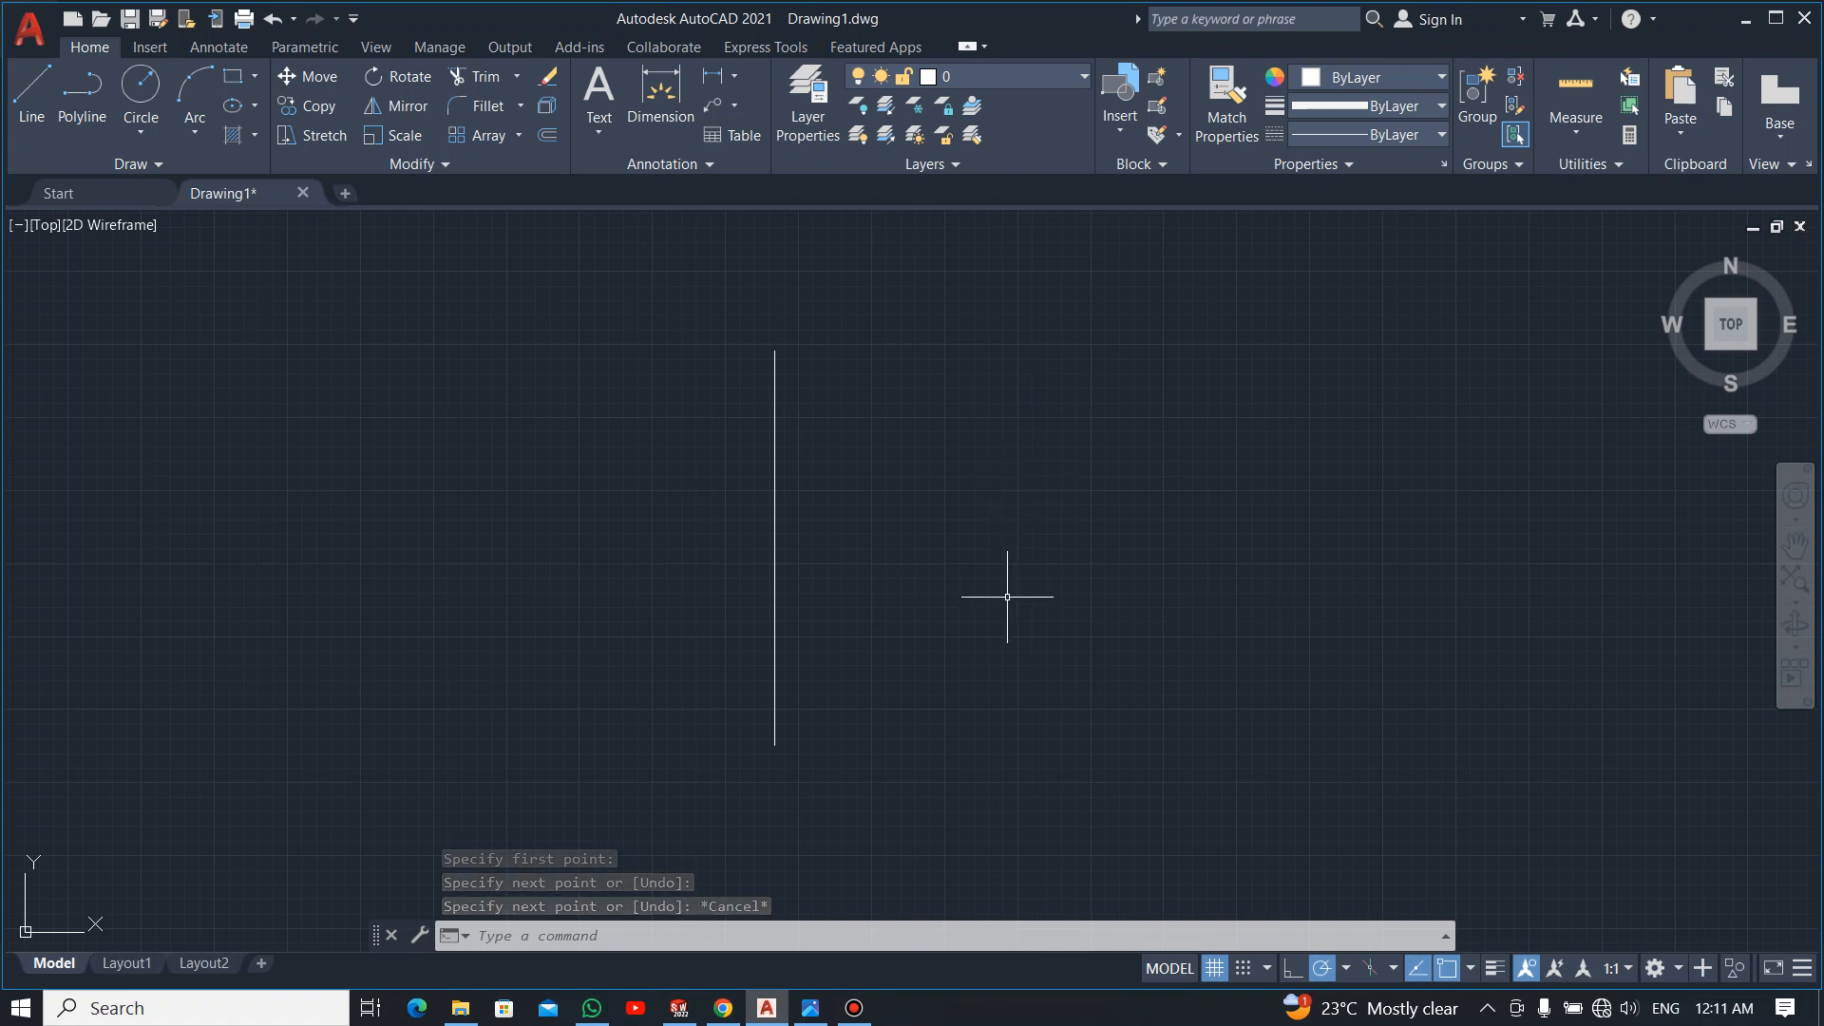
Draw a long horizontal line to the right from the lower endpoint of the vertical line
{"action": "key", "text": "Return"}
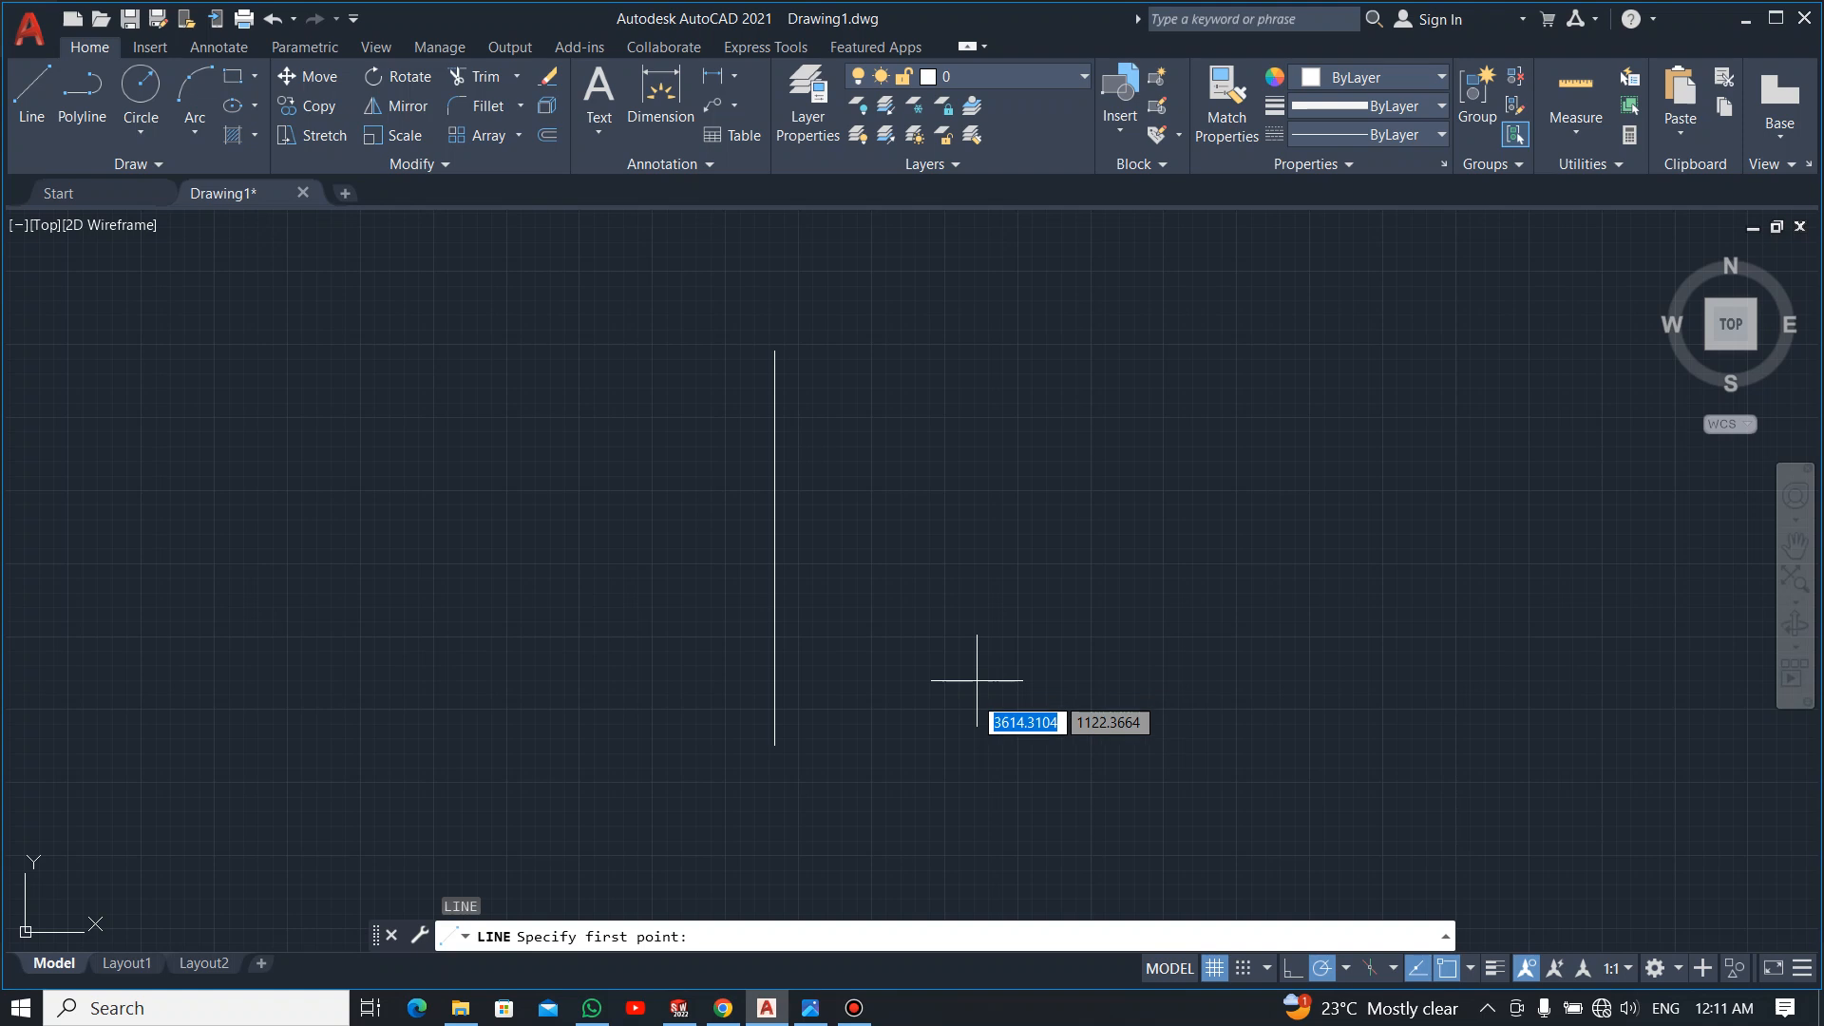
{"action": "left_click", "coordinate": [775, 753]}
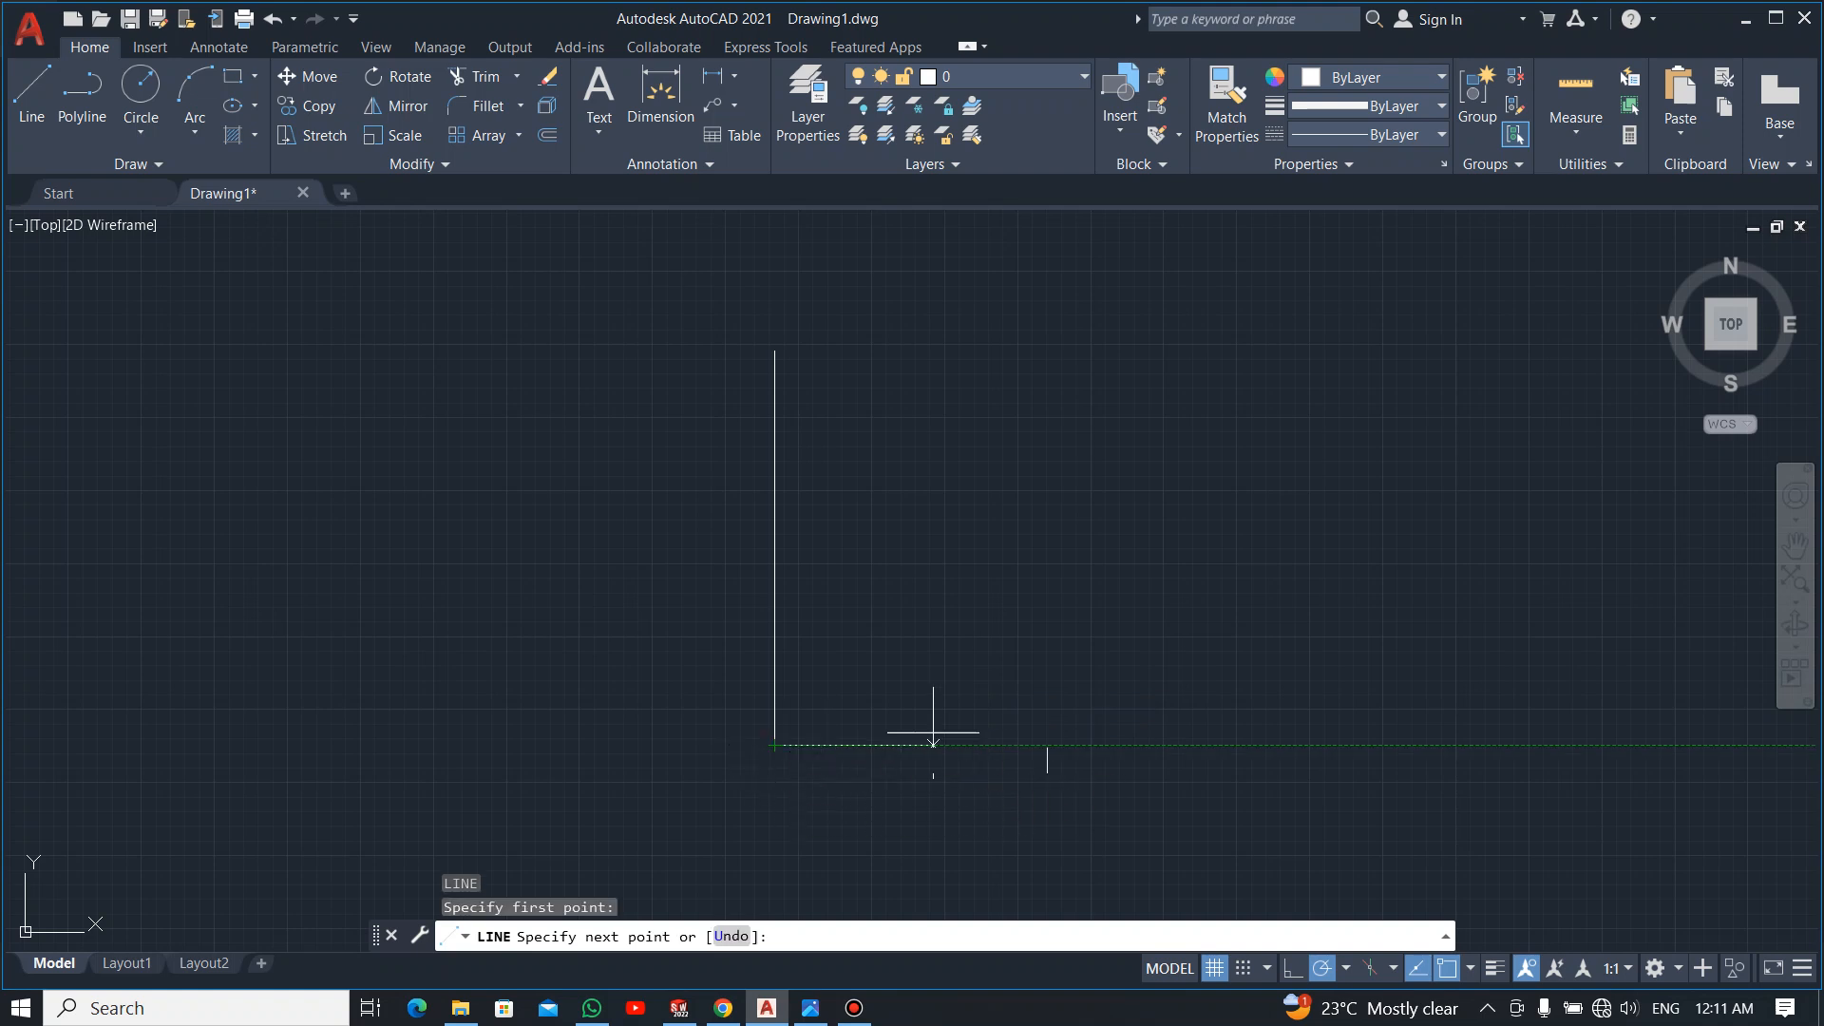
{"action": "left_click", "coordinate": [1413, 745]}
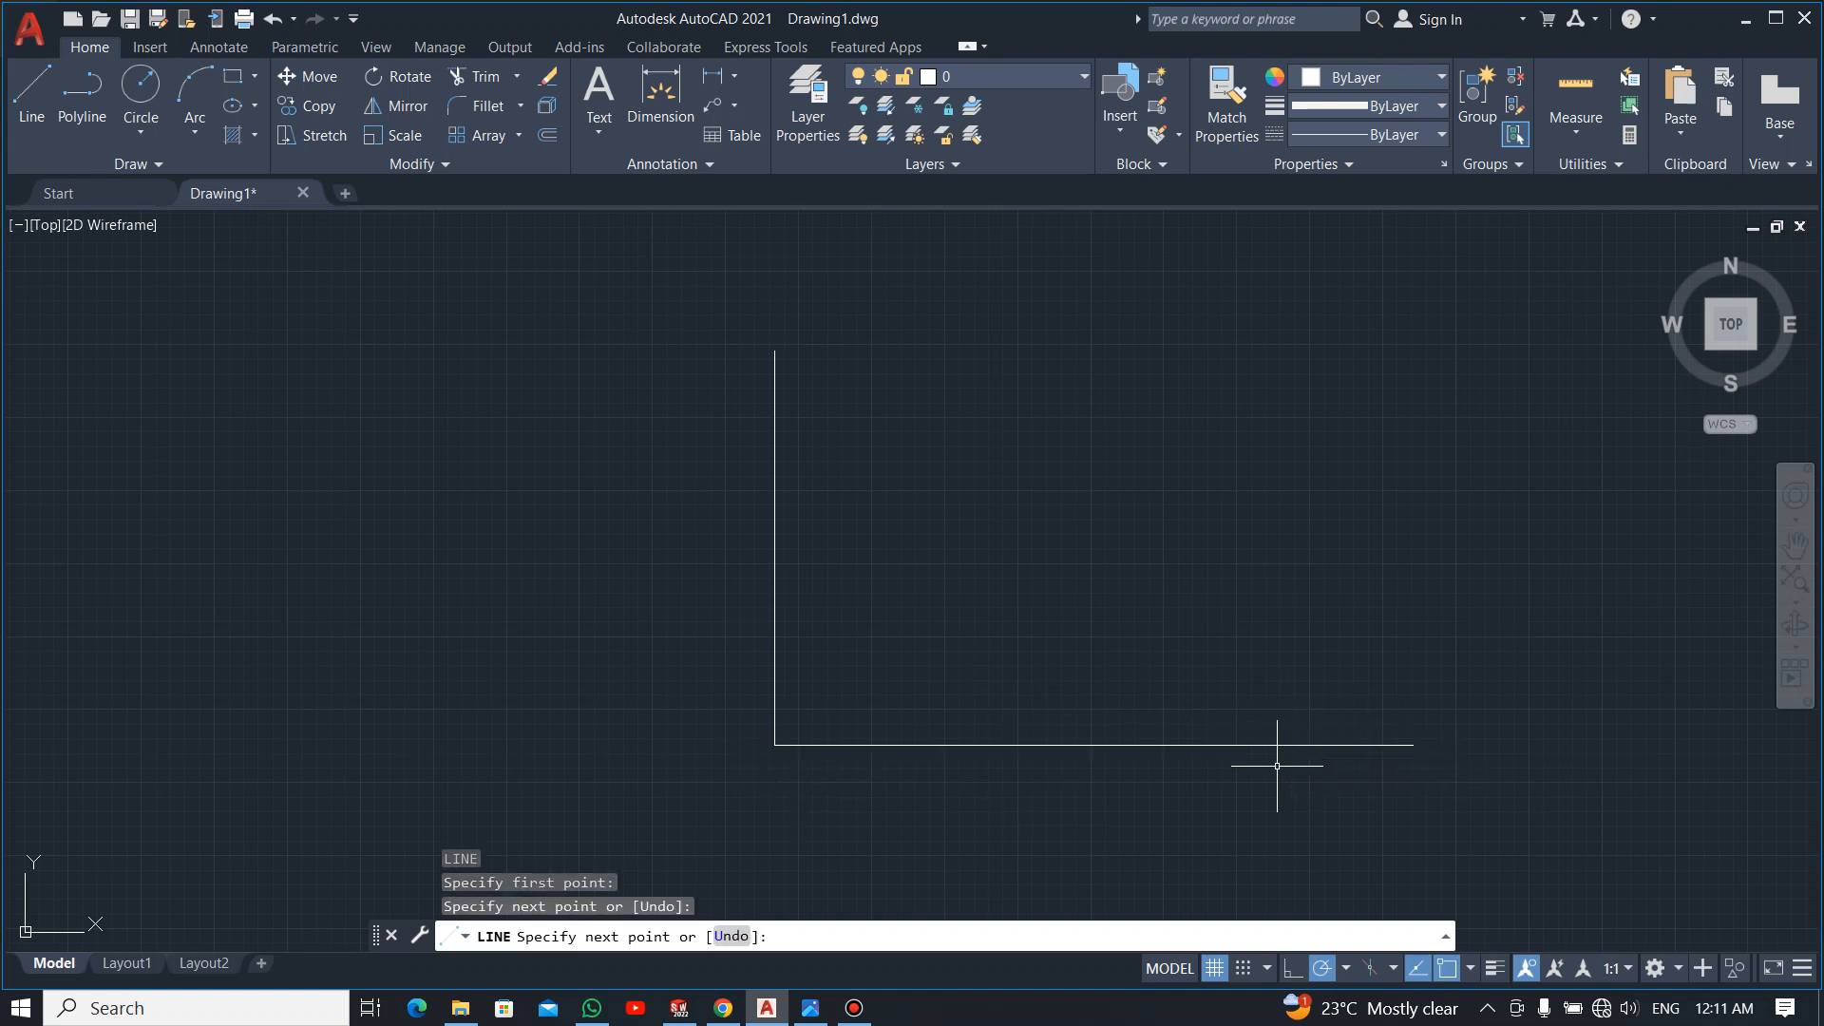
{"action": "key", "text": "Escape"}
Consult the reference image and draw a circle of radius 20 centred on the corner where the two lines meet
{"action": "key", "text": "alt+Tab"}
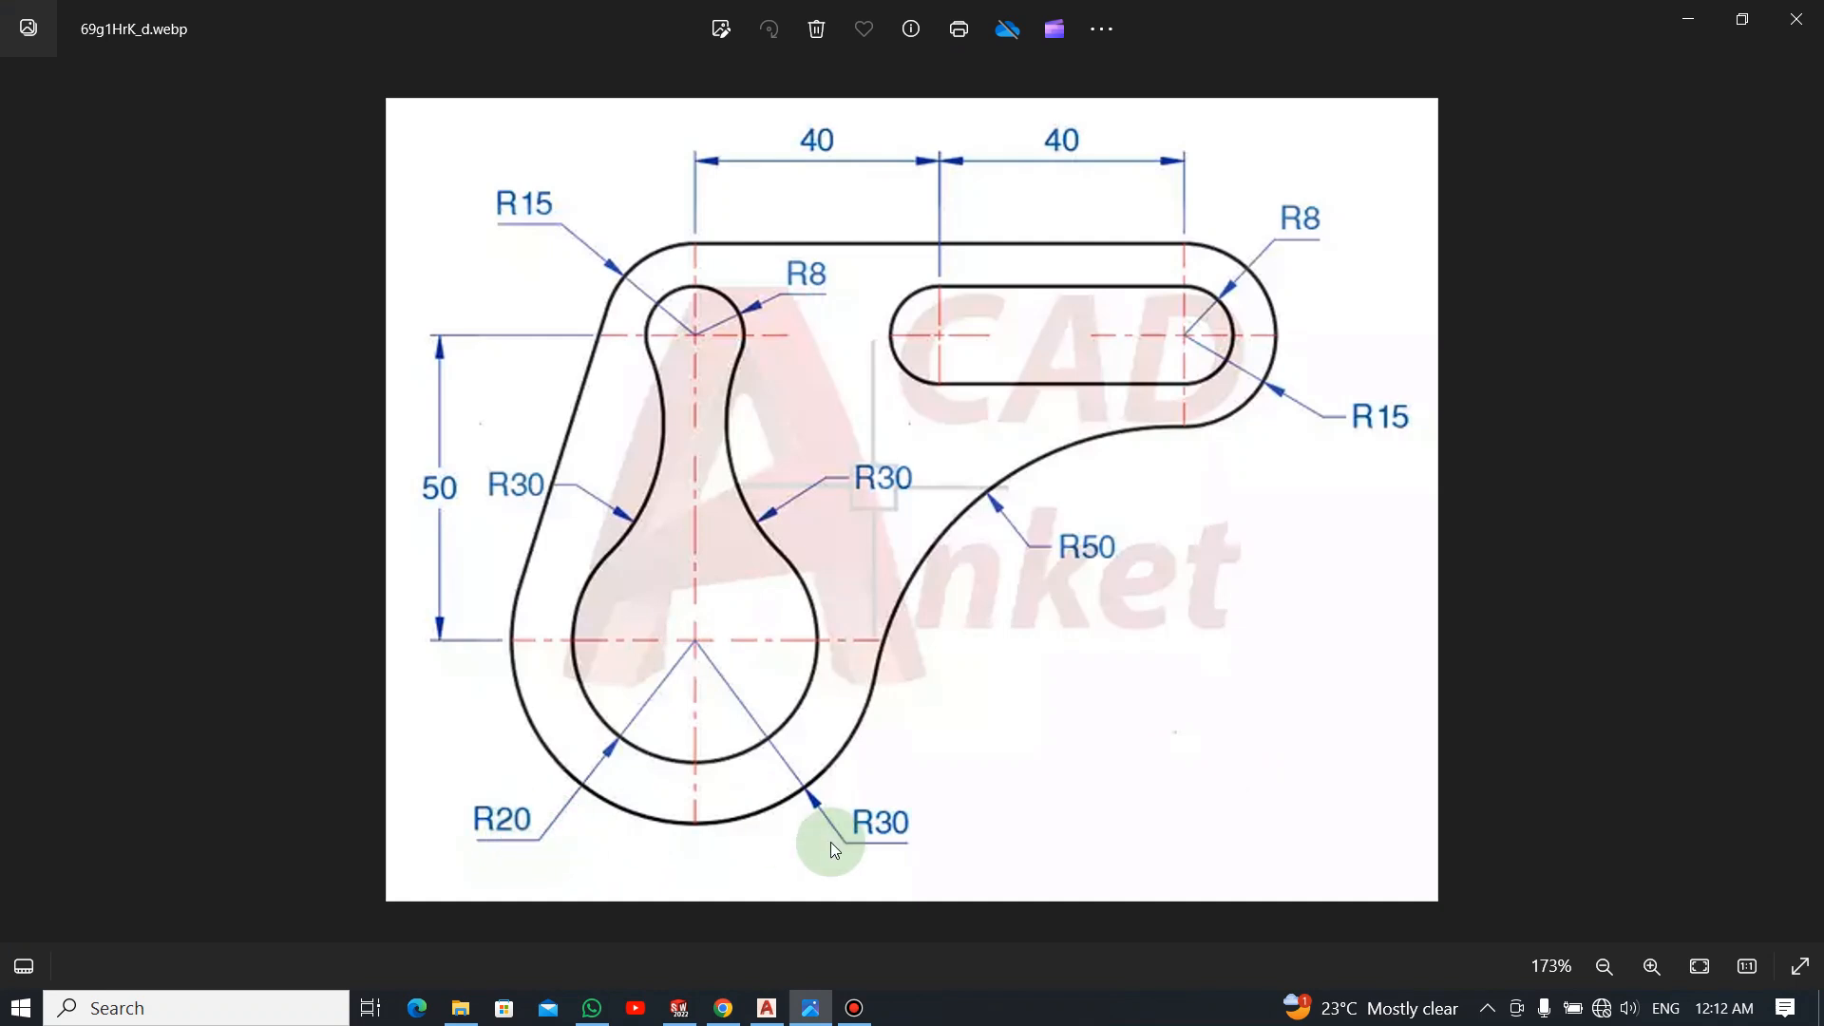
{"action": "key", "text": "alt+Tab"}
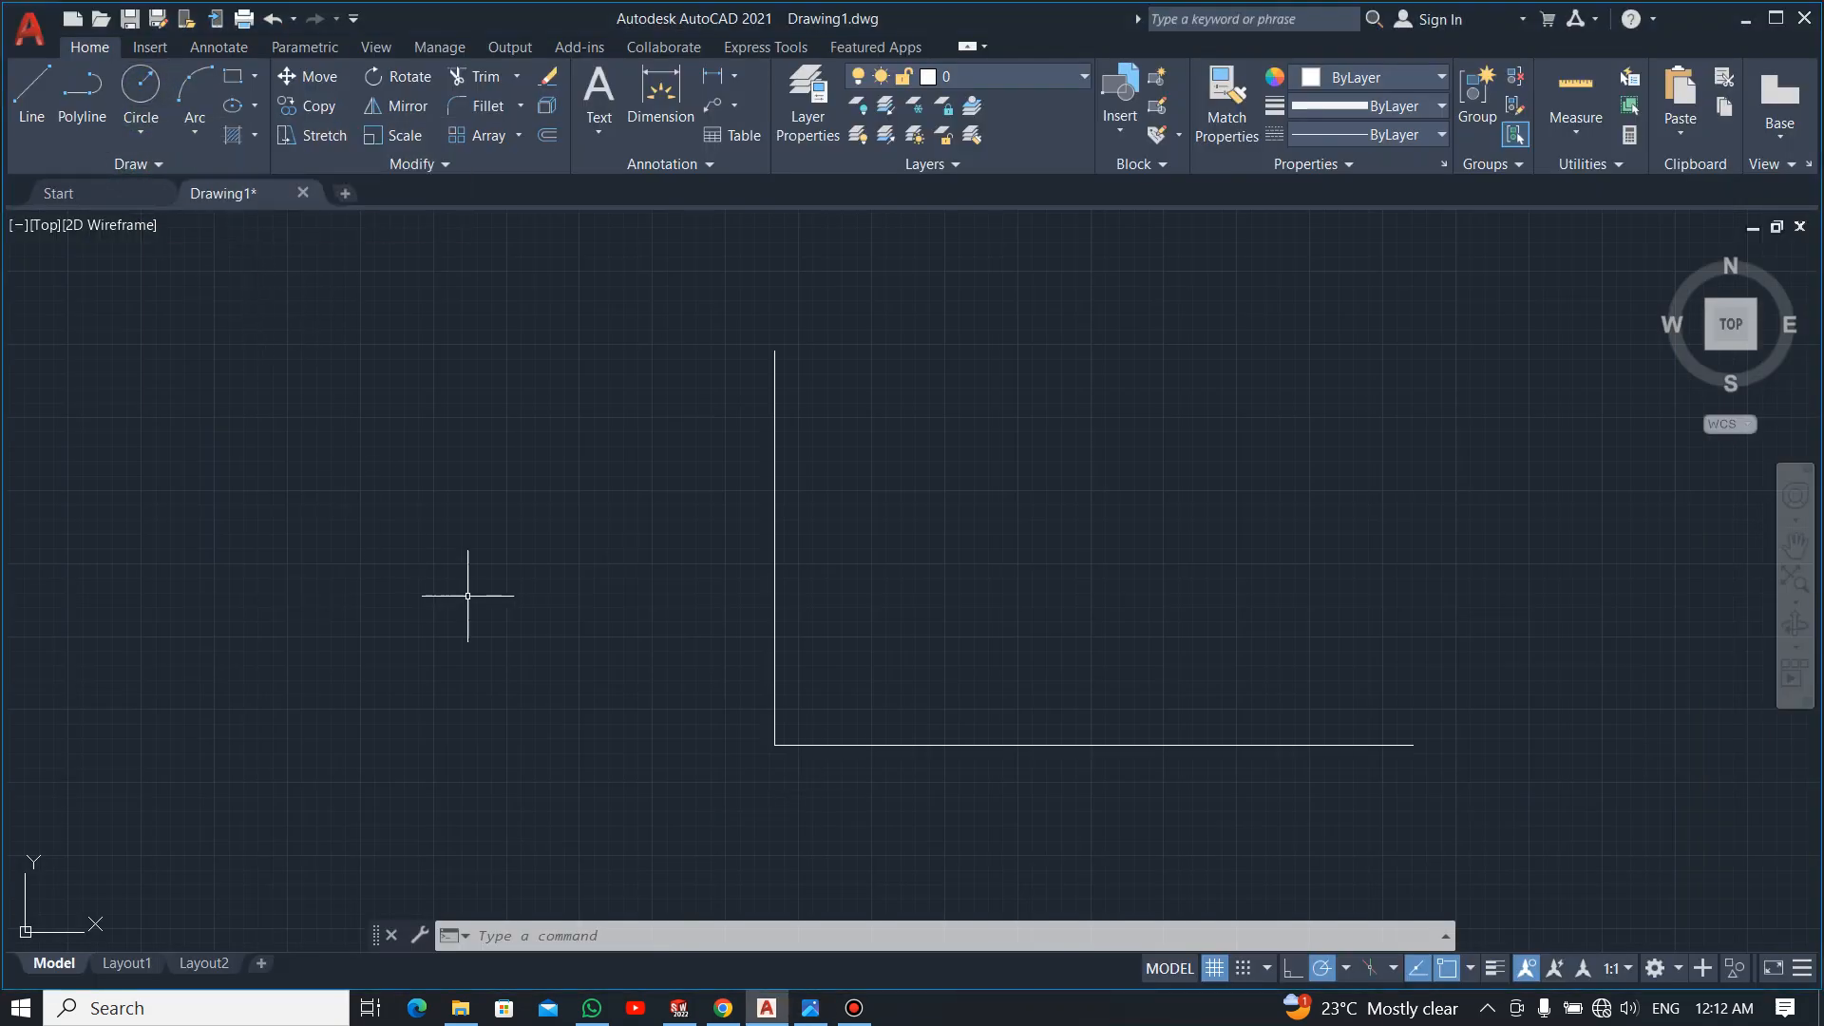
{"action": "type", "text": "c"}
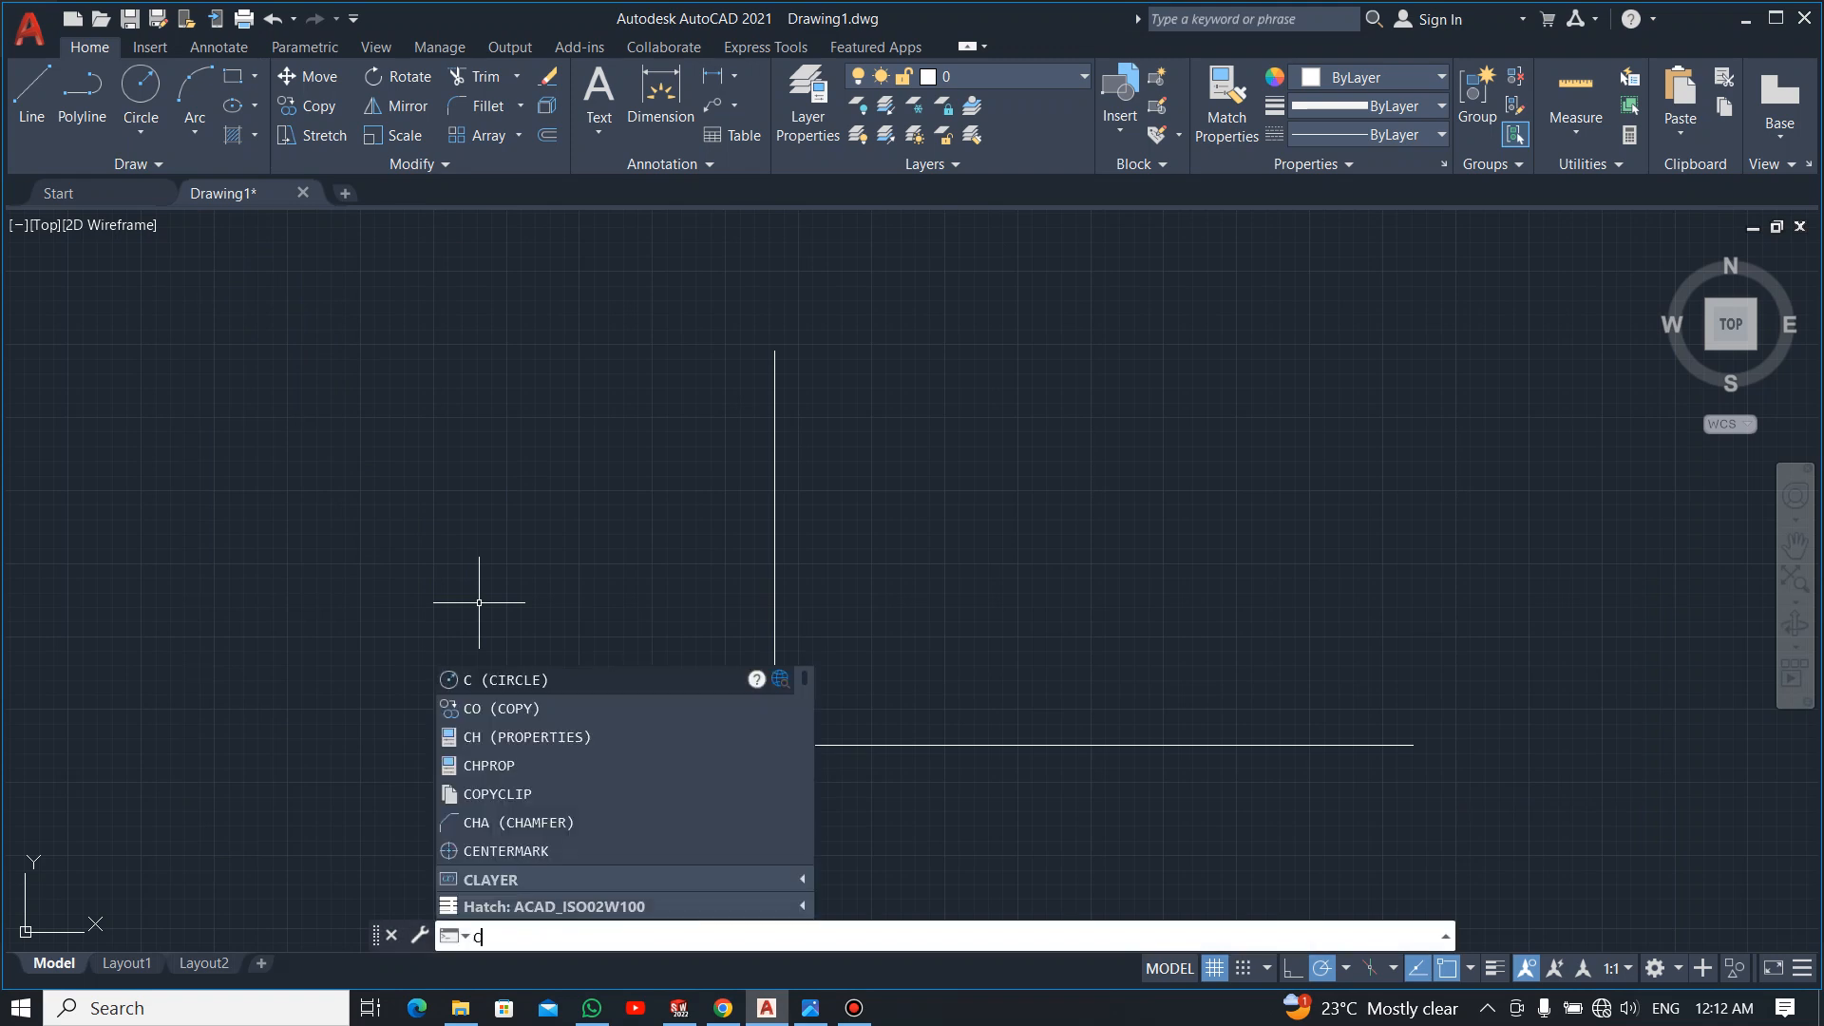
{"action": "key", "text": "Return"}
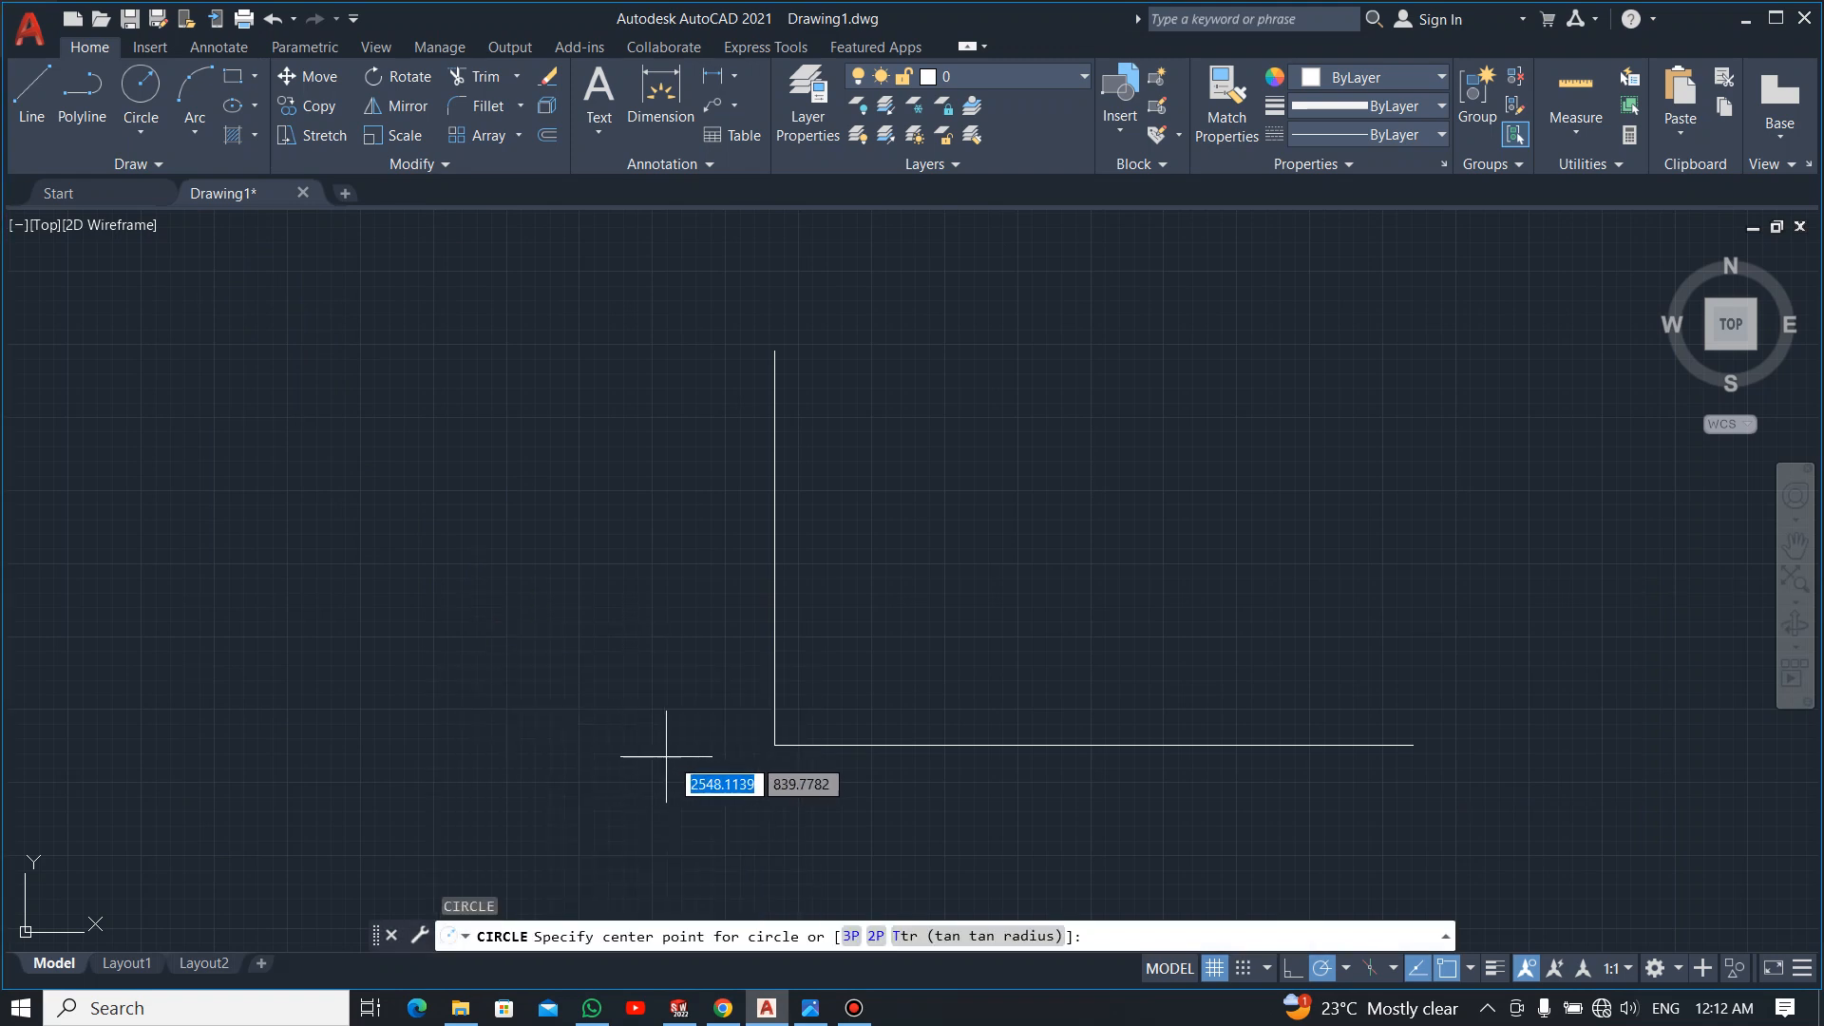
{"action": "left_click", "coordinate": [776, 745]}
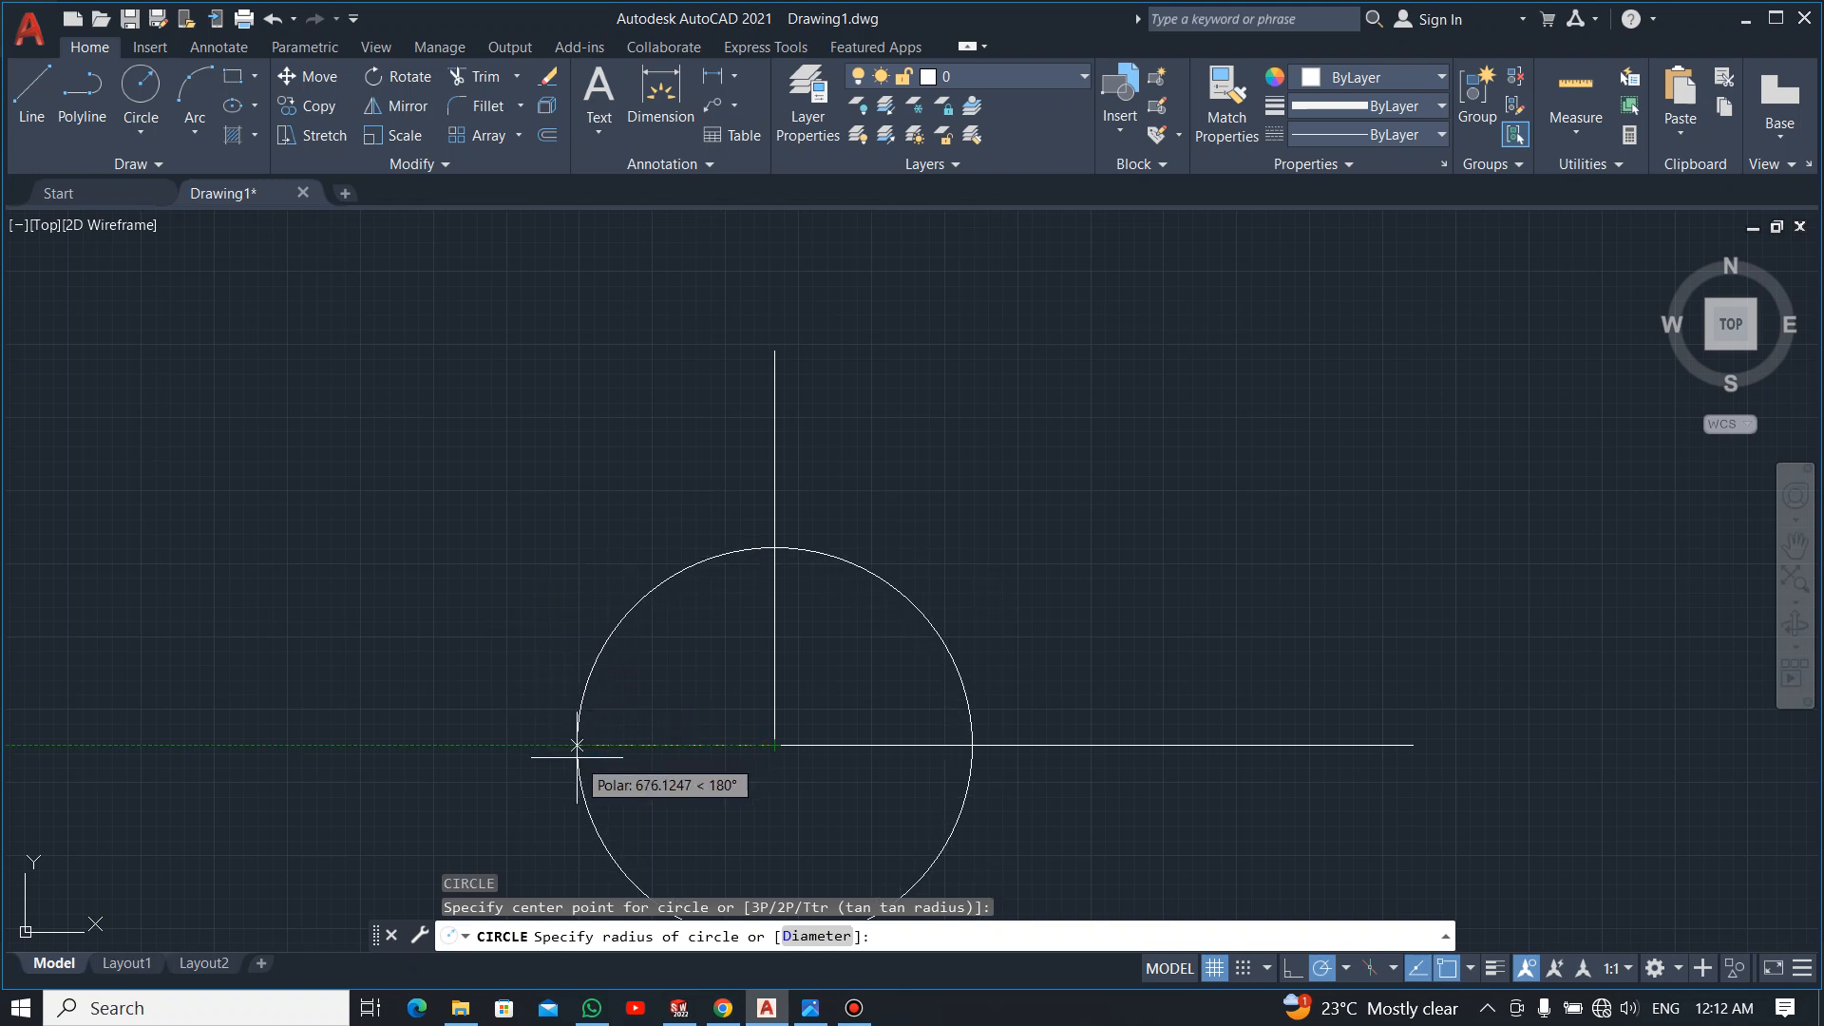
{"action": "type", "text": "20"}
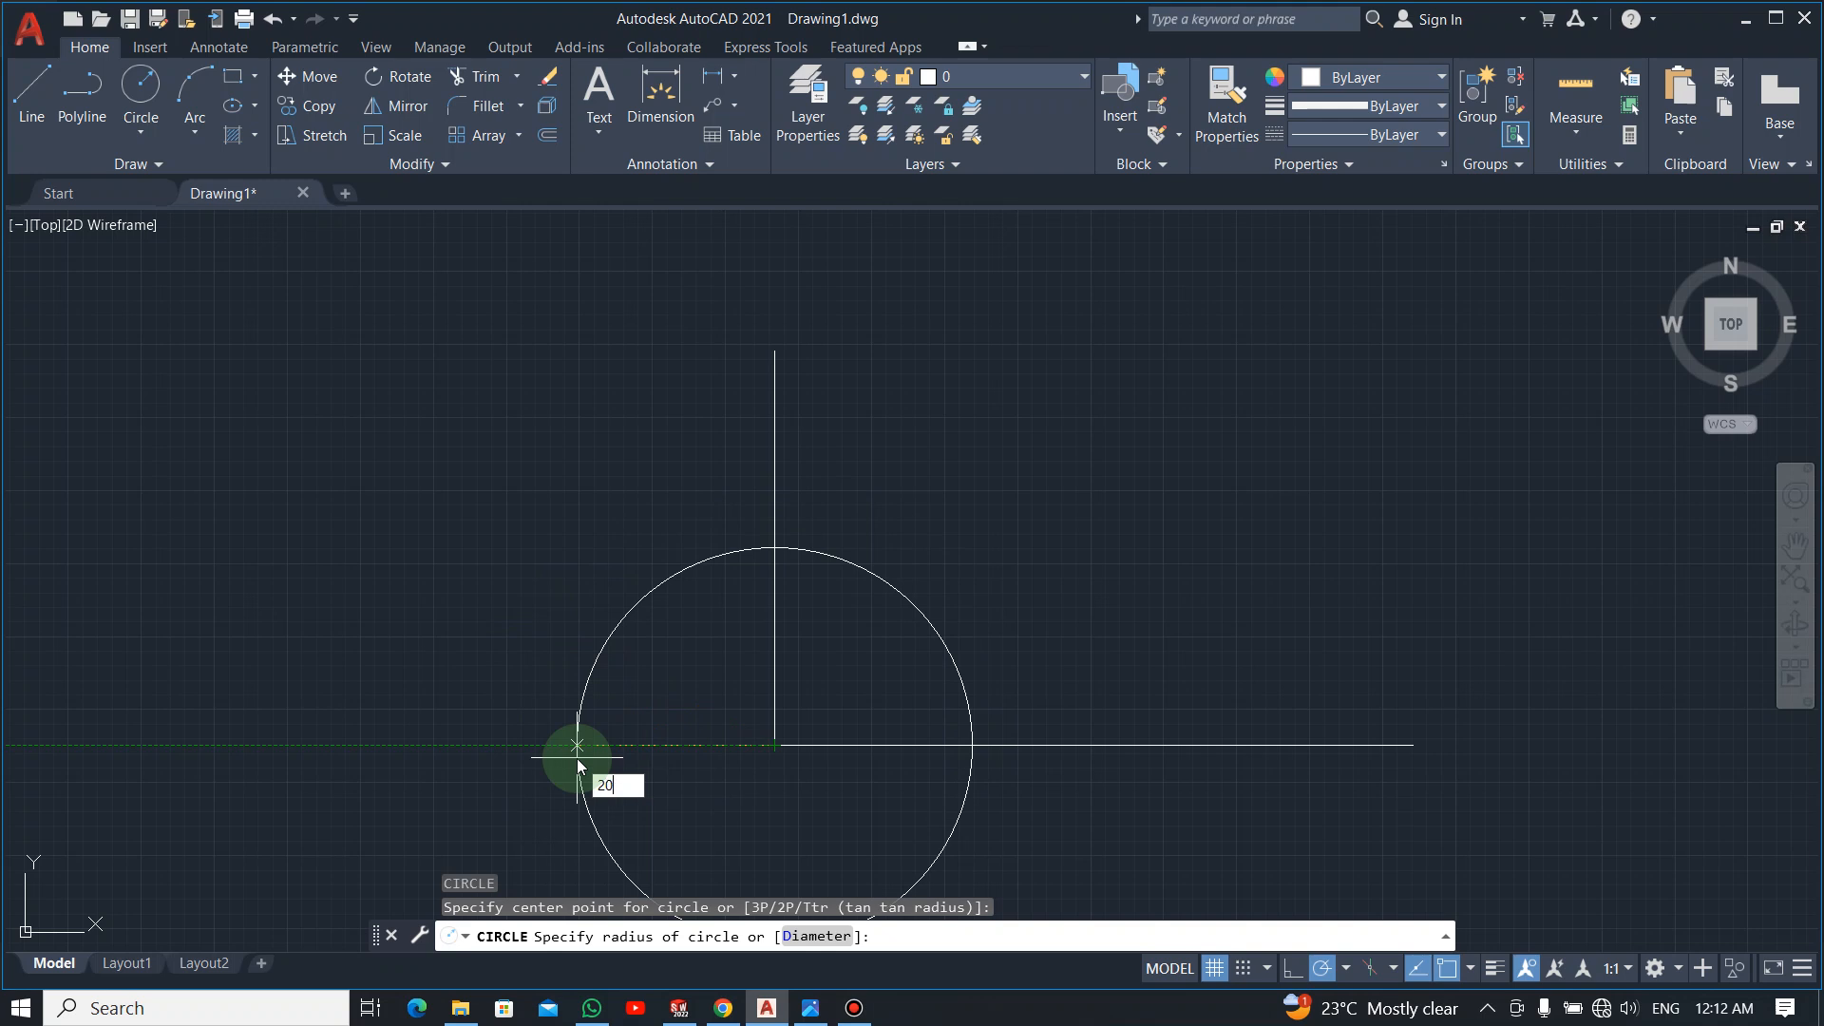
{"action": "key", "text": "Return"}
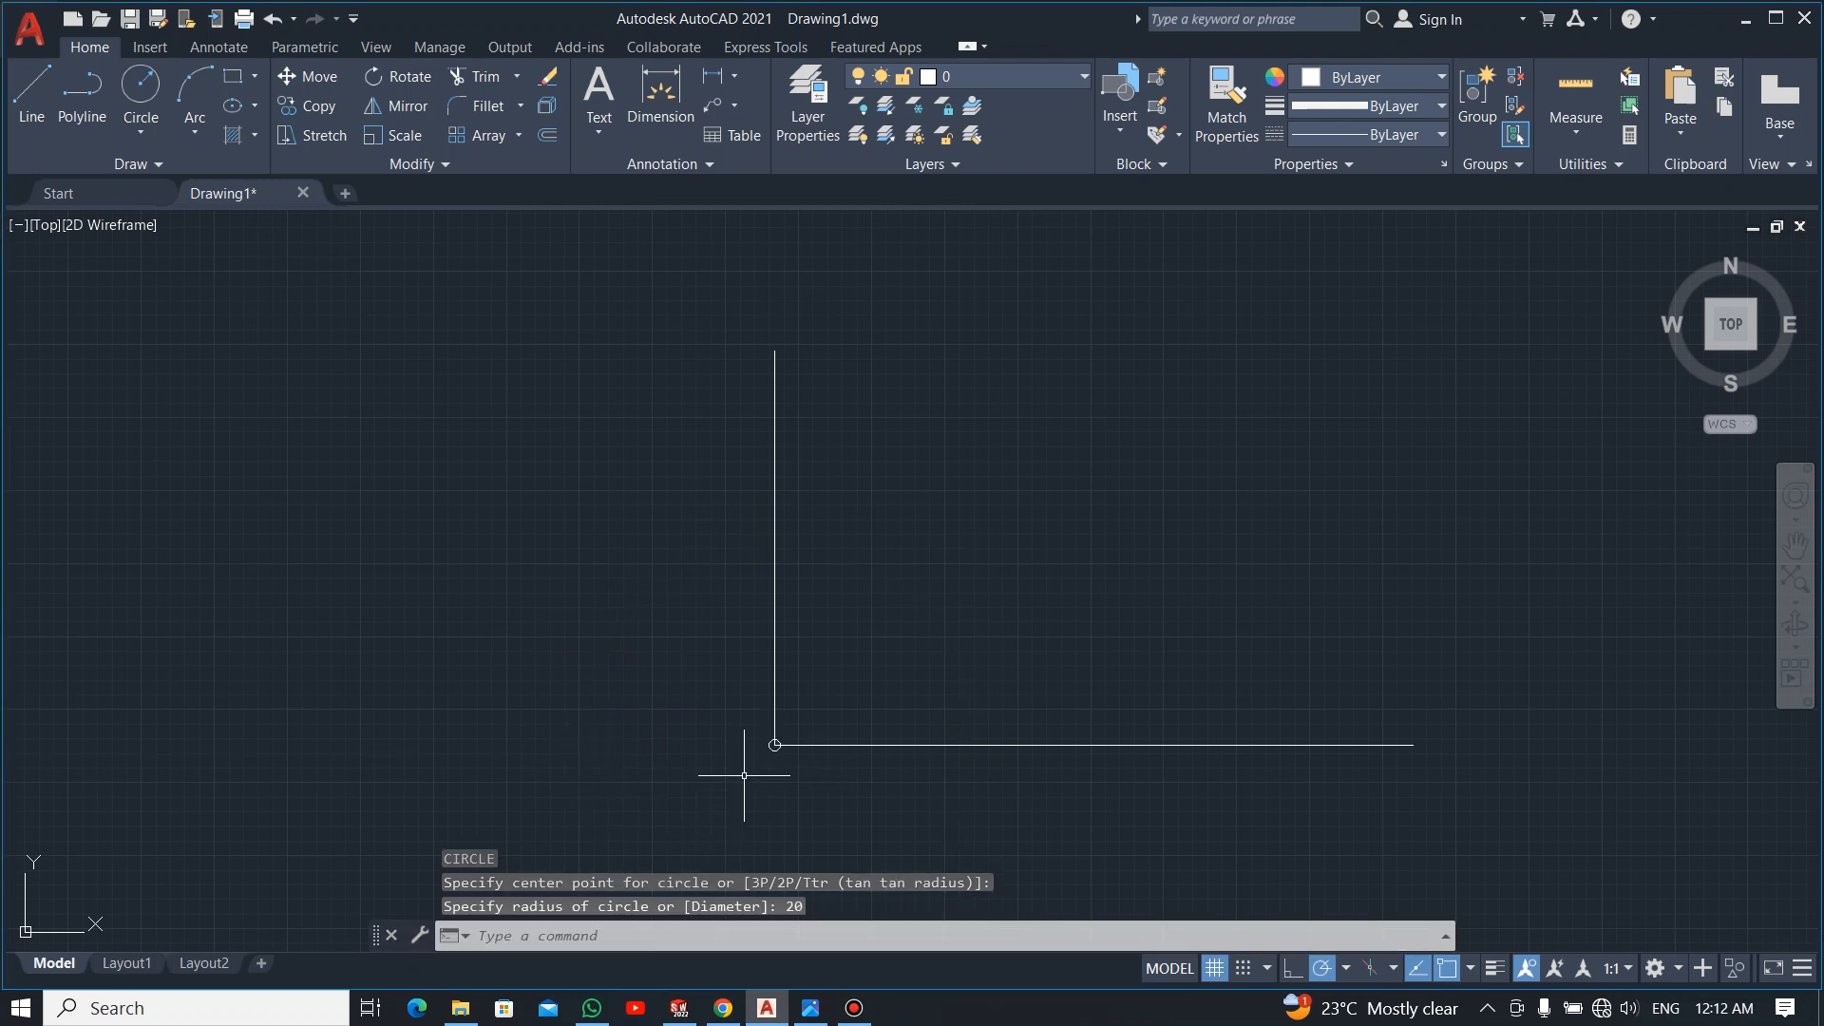
Draw a circle of radius 30 centred on the corner of the two lines, concentric with the existing circle
{"action": "scroll", "coordinate": [775, 746], "scroll_direction": "down", "scroll_amount": 10}
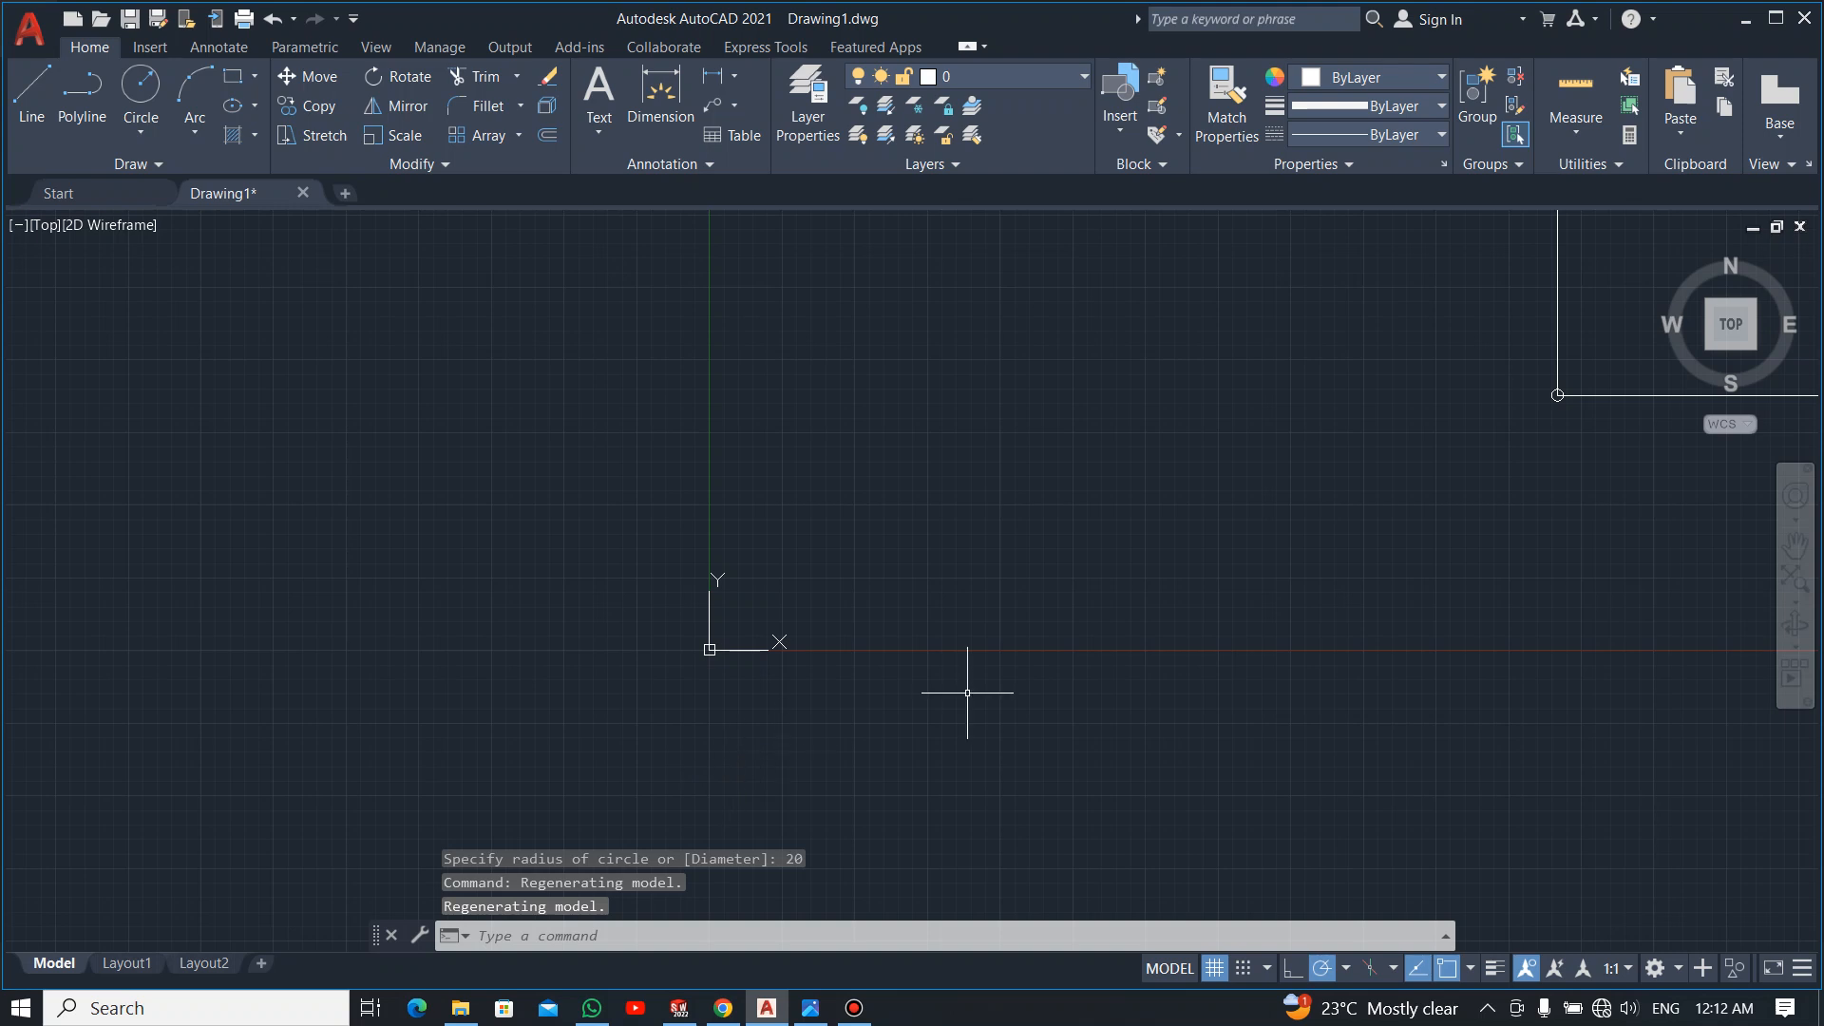
{"action": "scroll", "coordinate": [1332, 458], "scroll_direction": "up", "scroll_amount": 6}
{"action": "scroll", "coordinate": [1461, 401], "scroll_direction": "up", "scroll_amount": 3}
{"action": "scroll", "coordinate": [1238, 700], "scroll_direction": "up", "scroll_amount": 2}
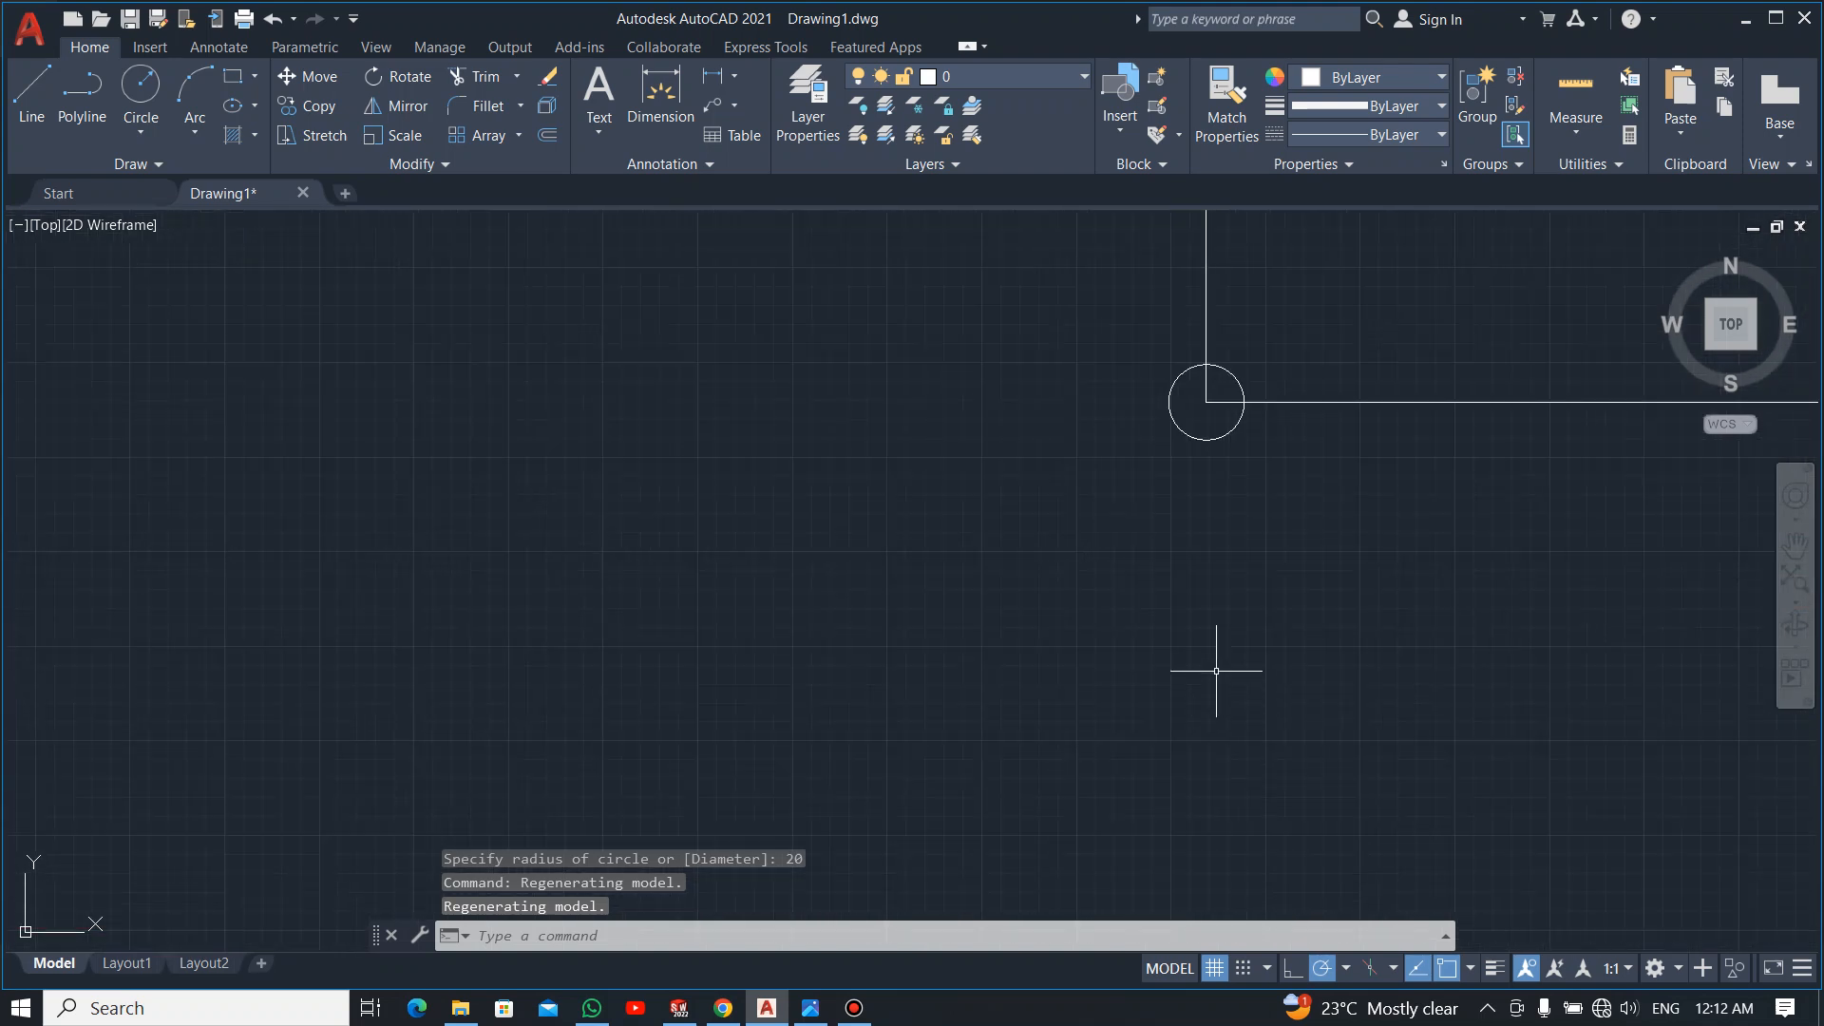
{"action": "scroll", "coordinate": [1290, 282], "scroll_direction": "up", "scroll_amount": 4}
{"action": "scroll", "coordinate": [1167, 494], "scroll_direction": "up", "scroll_amount": 2}
{"action": "scroll", "coordinate": [1112, 532], "scroll_direction": "up", "scroll_amount": 2}
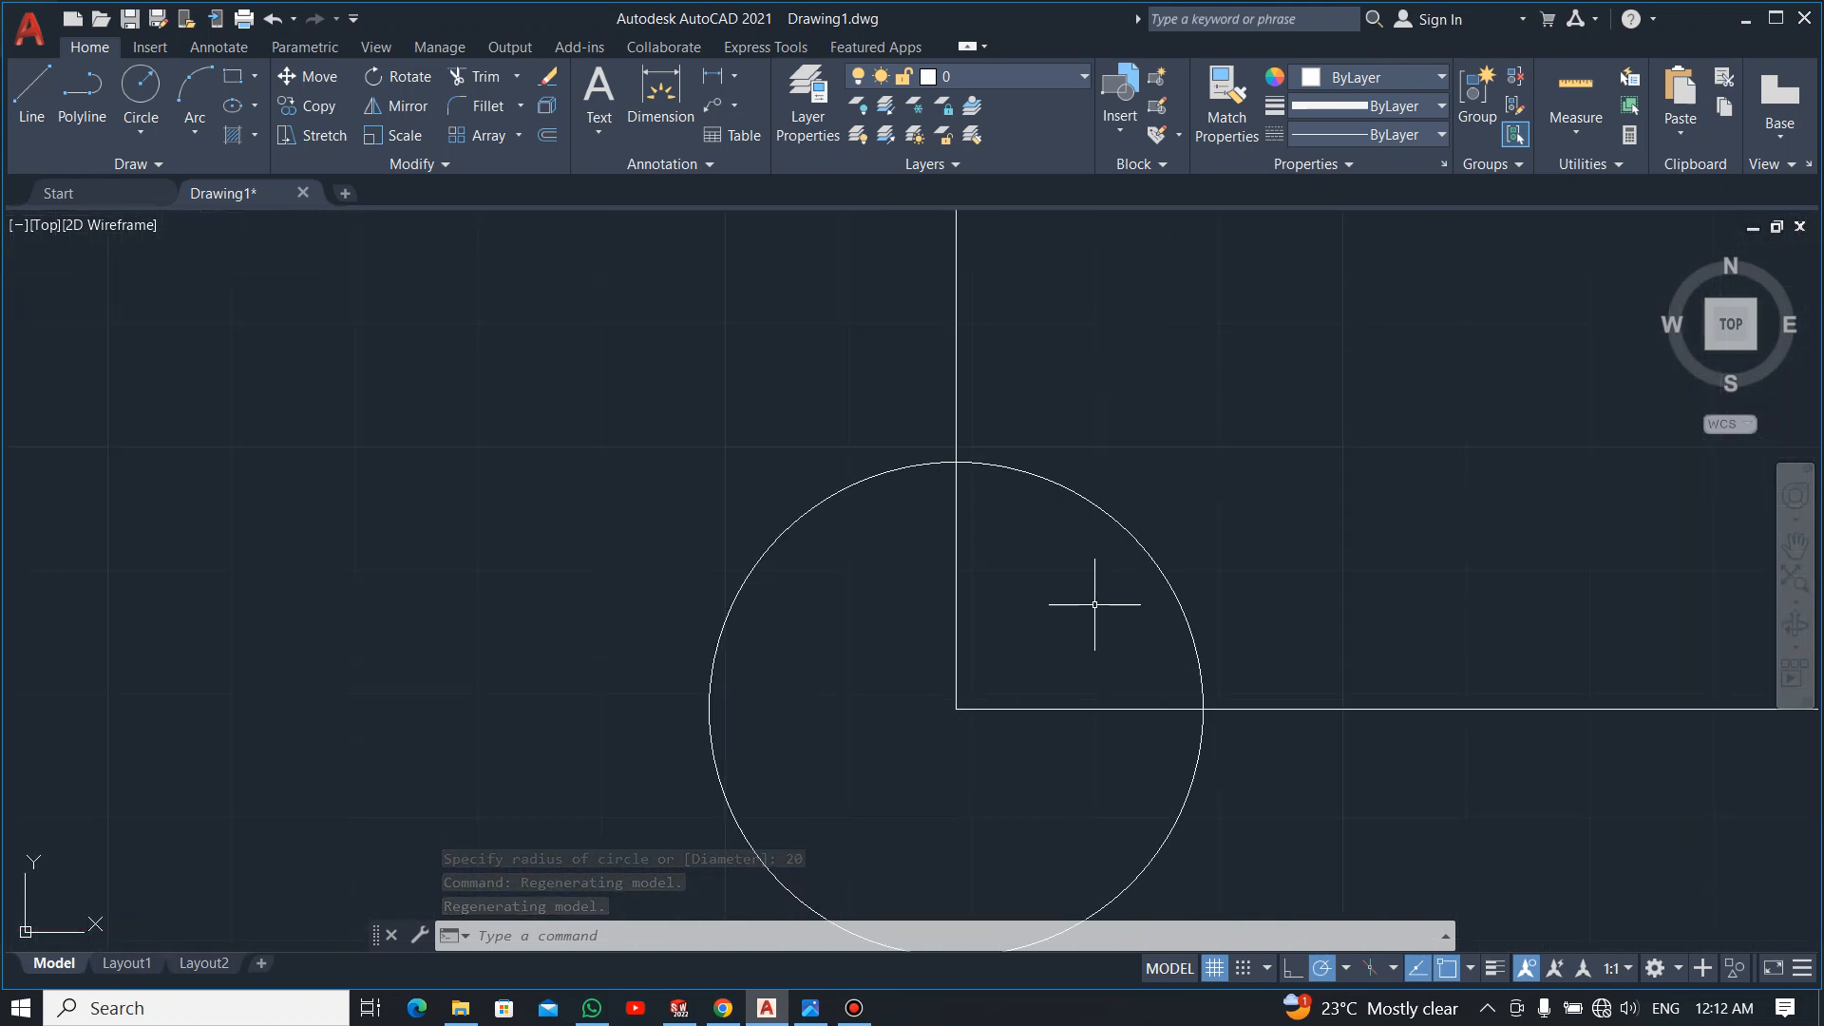
{"action": "scroll", "coordinate": [1028, 655], "scroll_direction": "up", "scroll_amount": 2}
{"action": "scroll", "coordinate": [1026, 651], "scroll_direction": "down", "scroll_amount": 2}
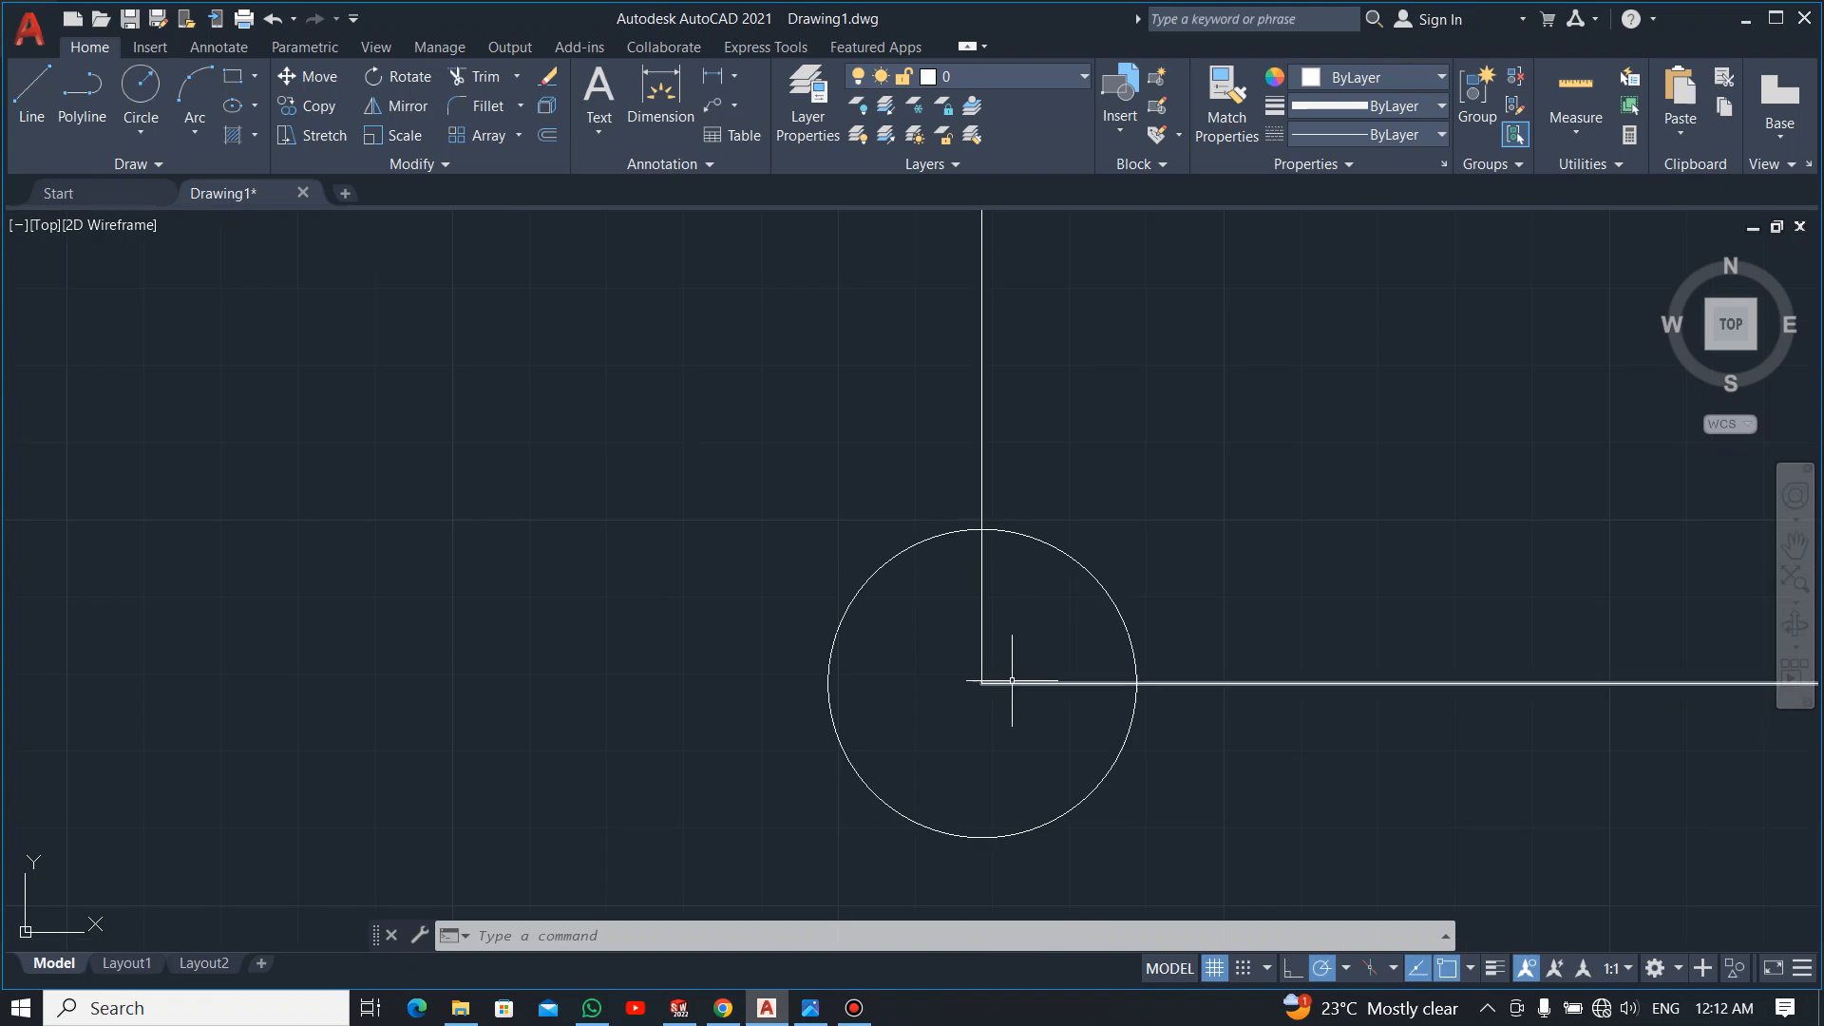
{"action": "left_click", "coordinate": [139, 100]}
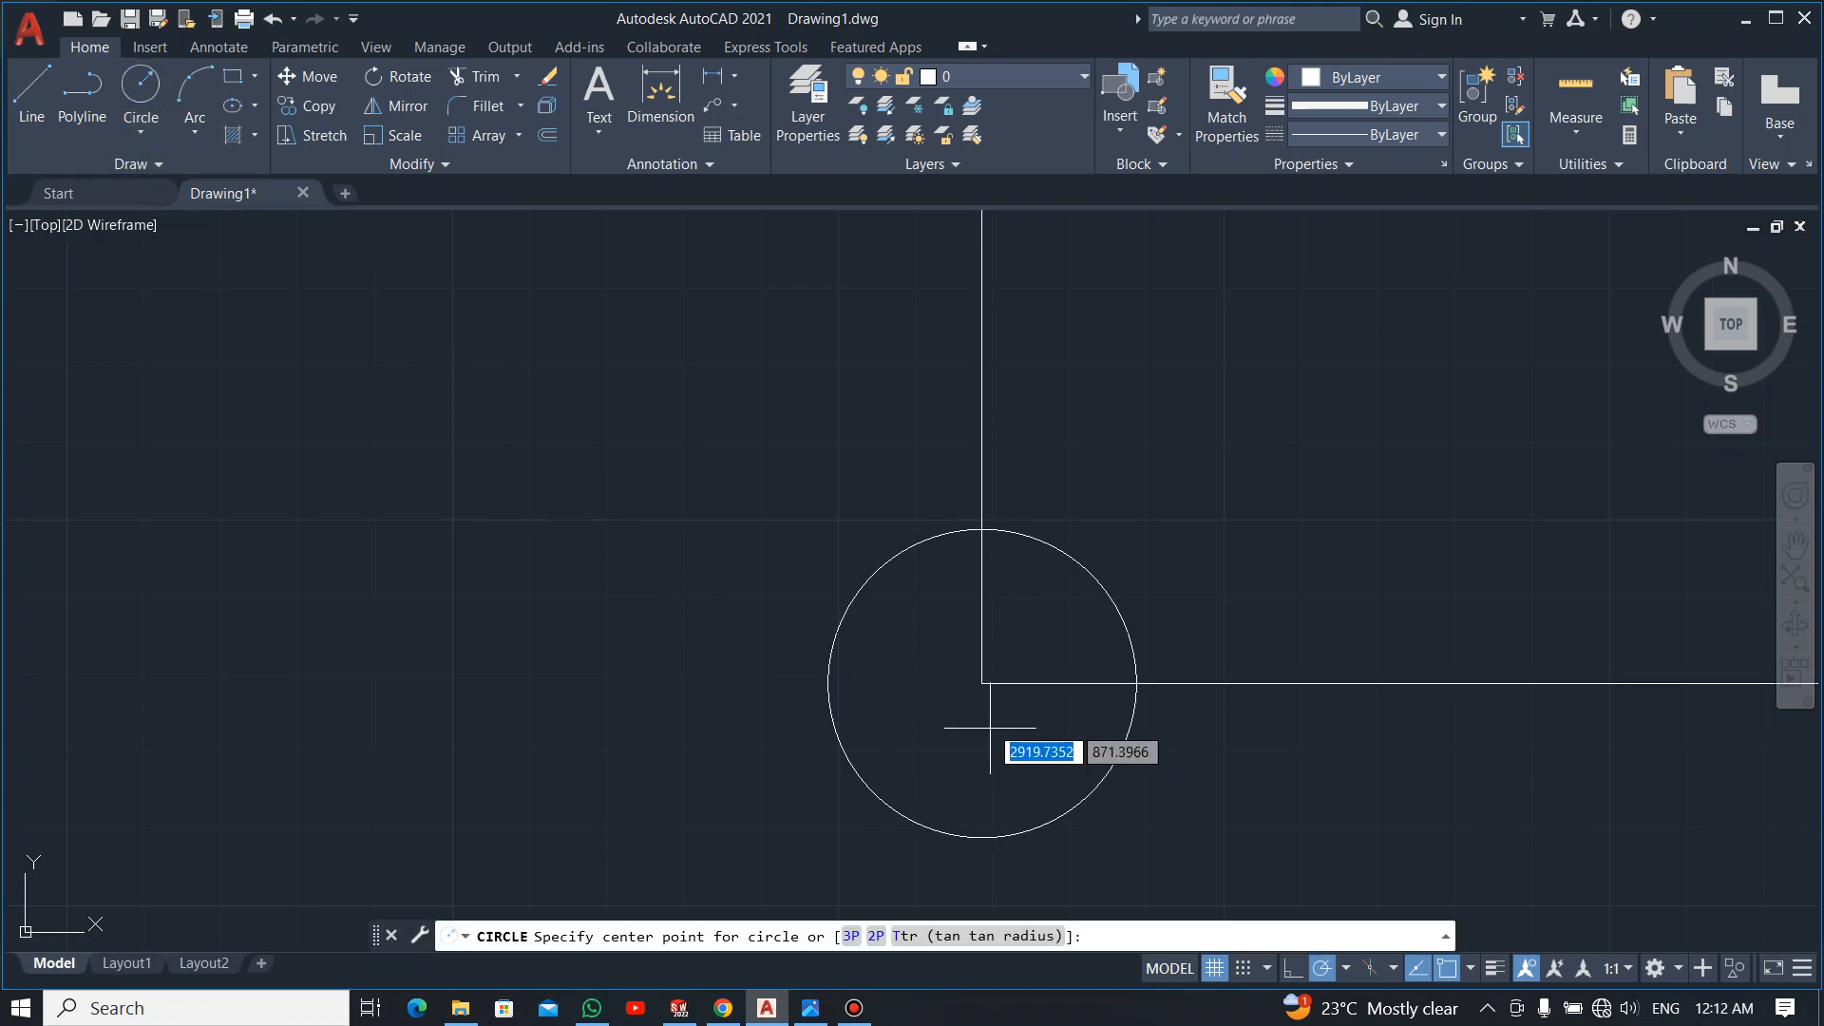
{"action": "left_click", "coordinate": [982, 683]}
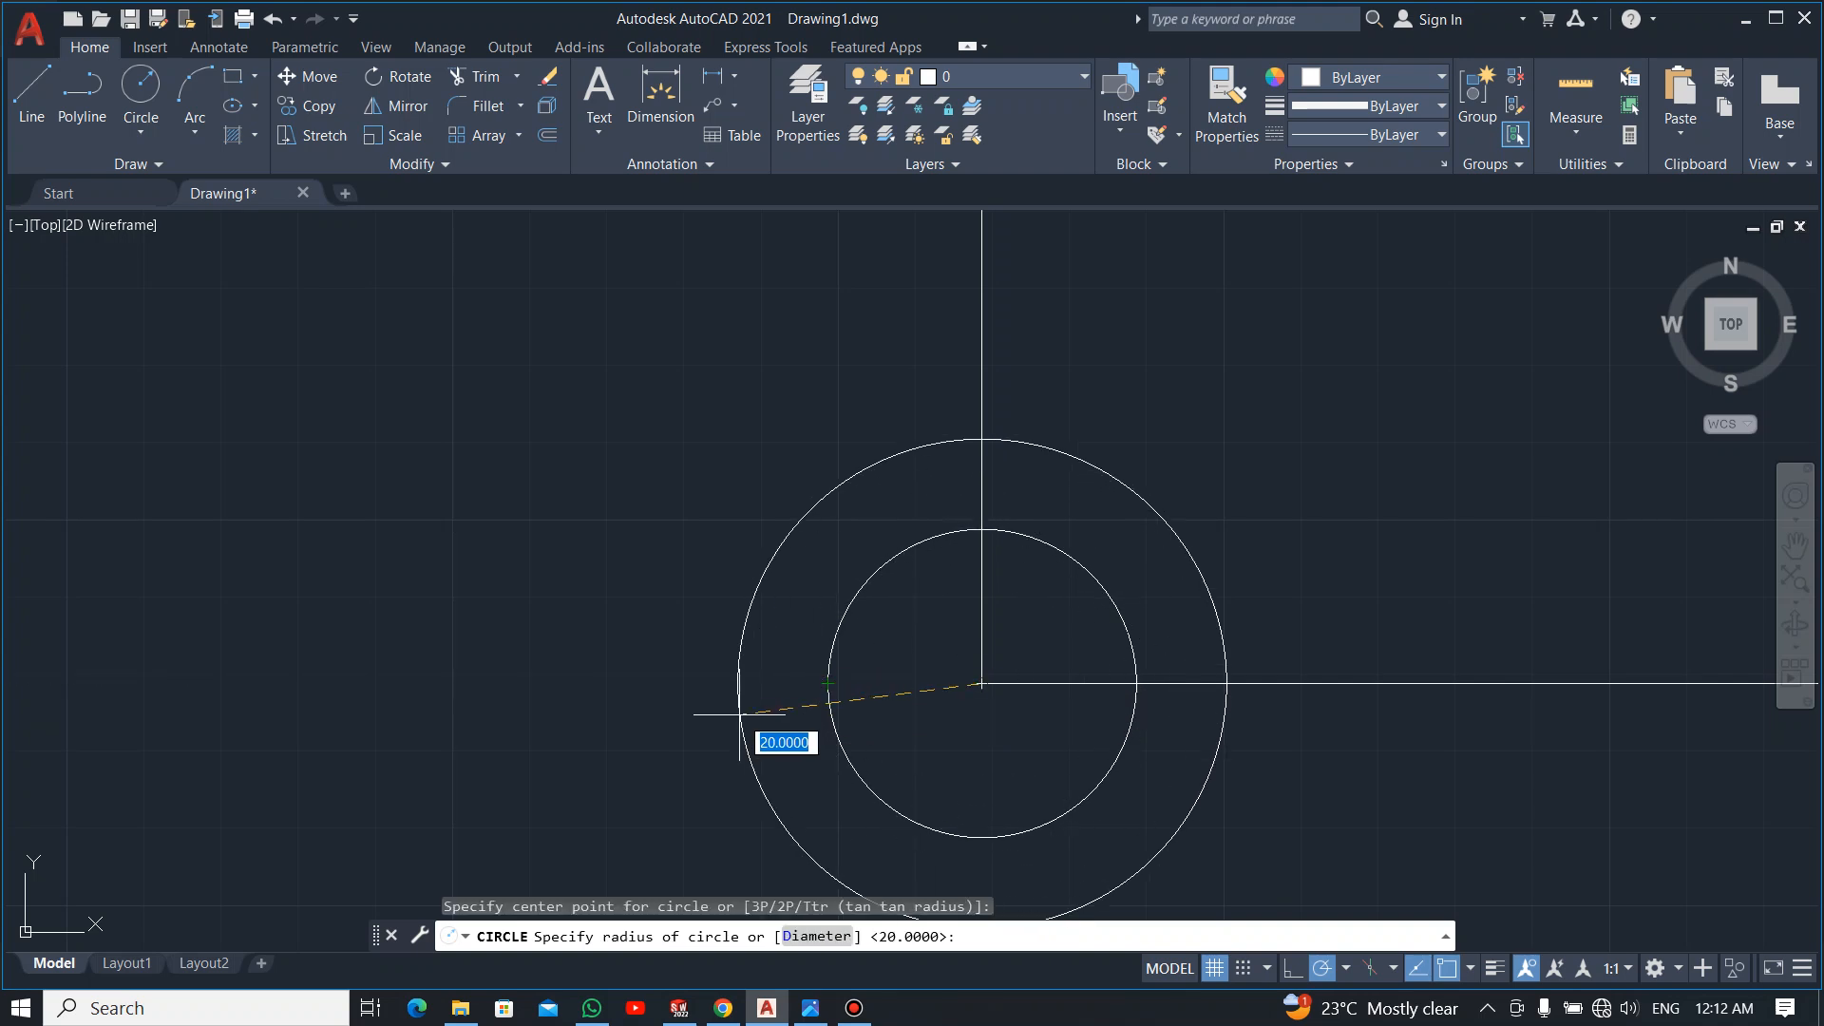
{"action": "type", "text": "30"}
{"action": "key", "text": "Return"}
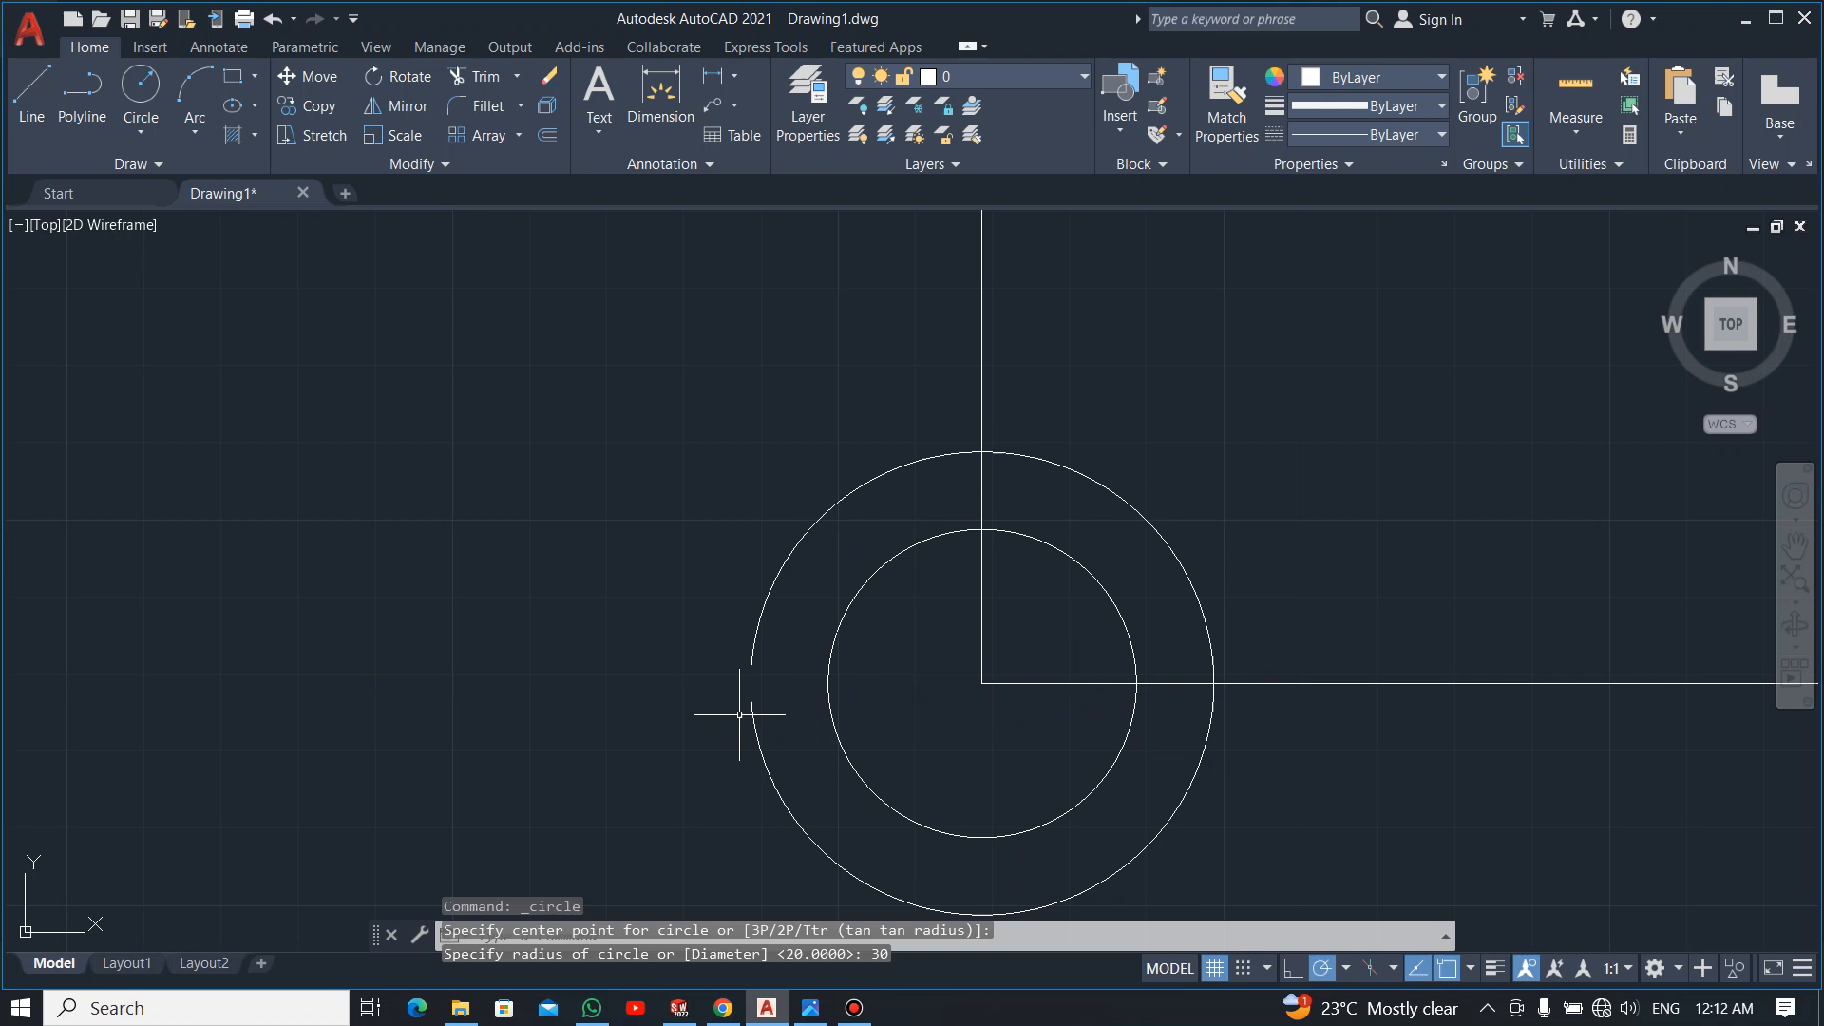
Check the vertical centre distance in the reference image and delete the long vertical line above the circles
{"action": "key", "text": "alt+Tab"}
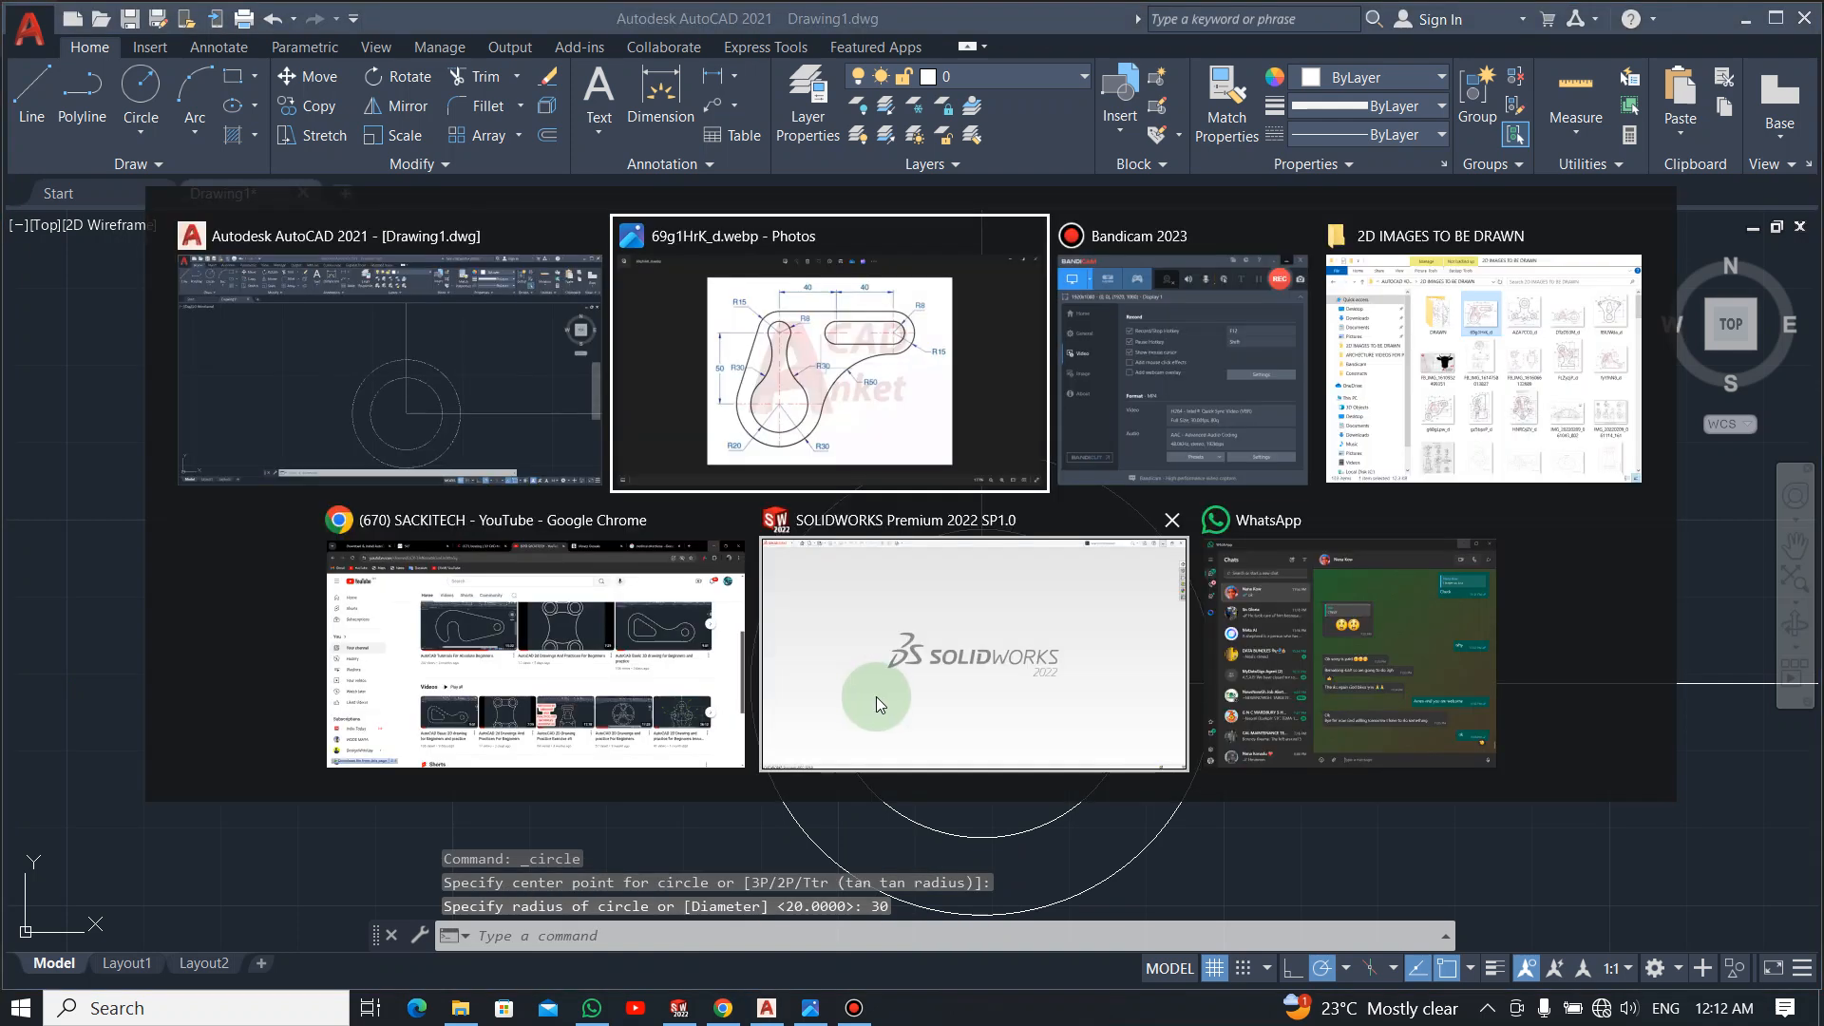
{"action": "key", "text": "alt+Tab"}
{"action": "key", "text": "alt+shift+Tab"}
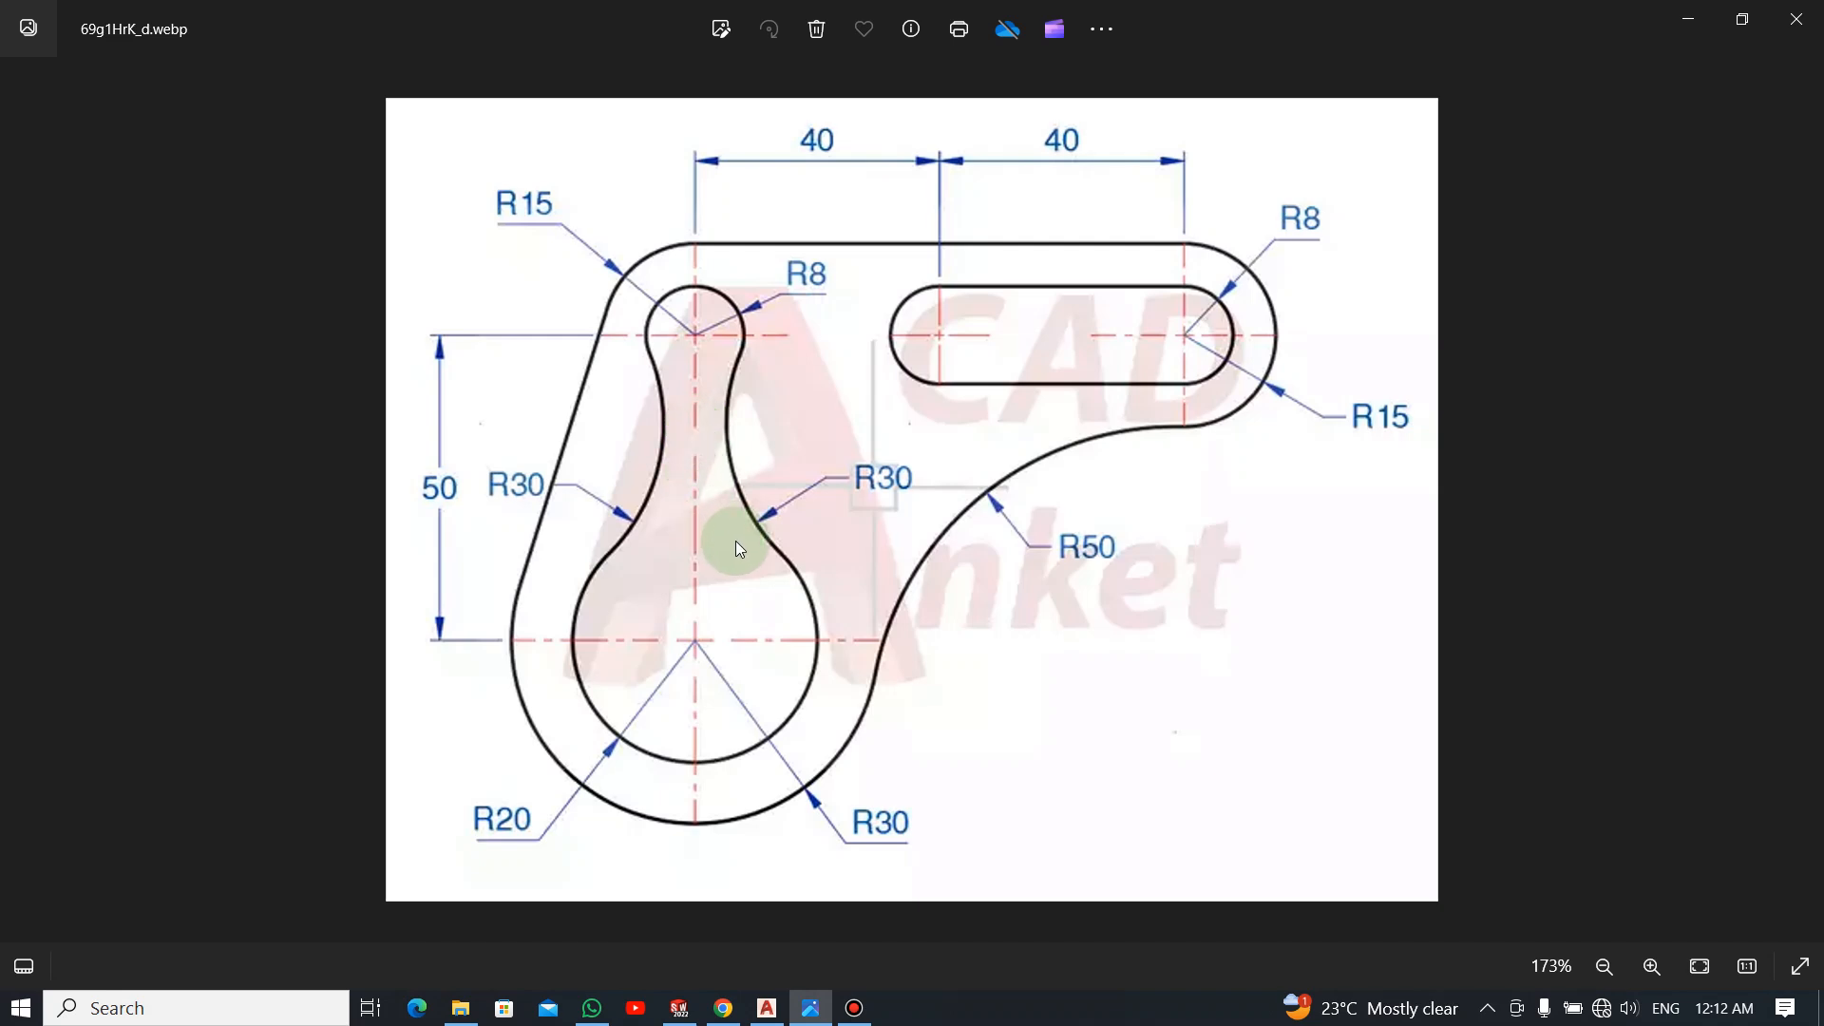
{"action": "key", "text": "alt+Tab"}
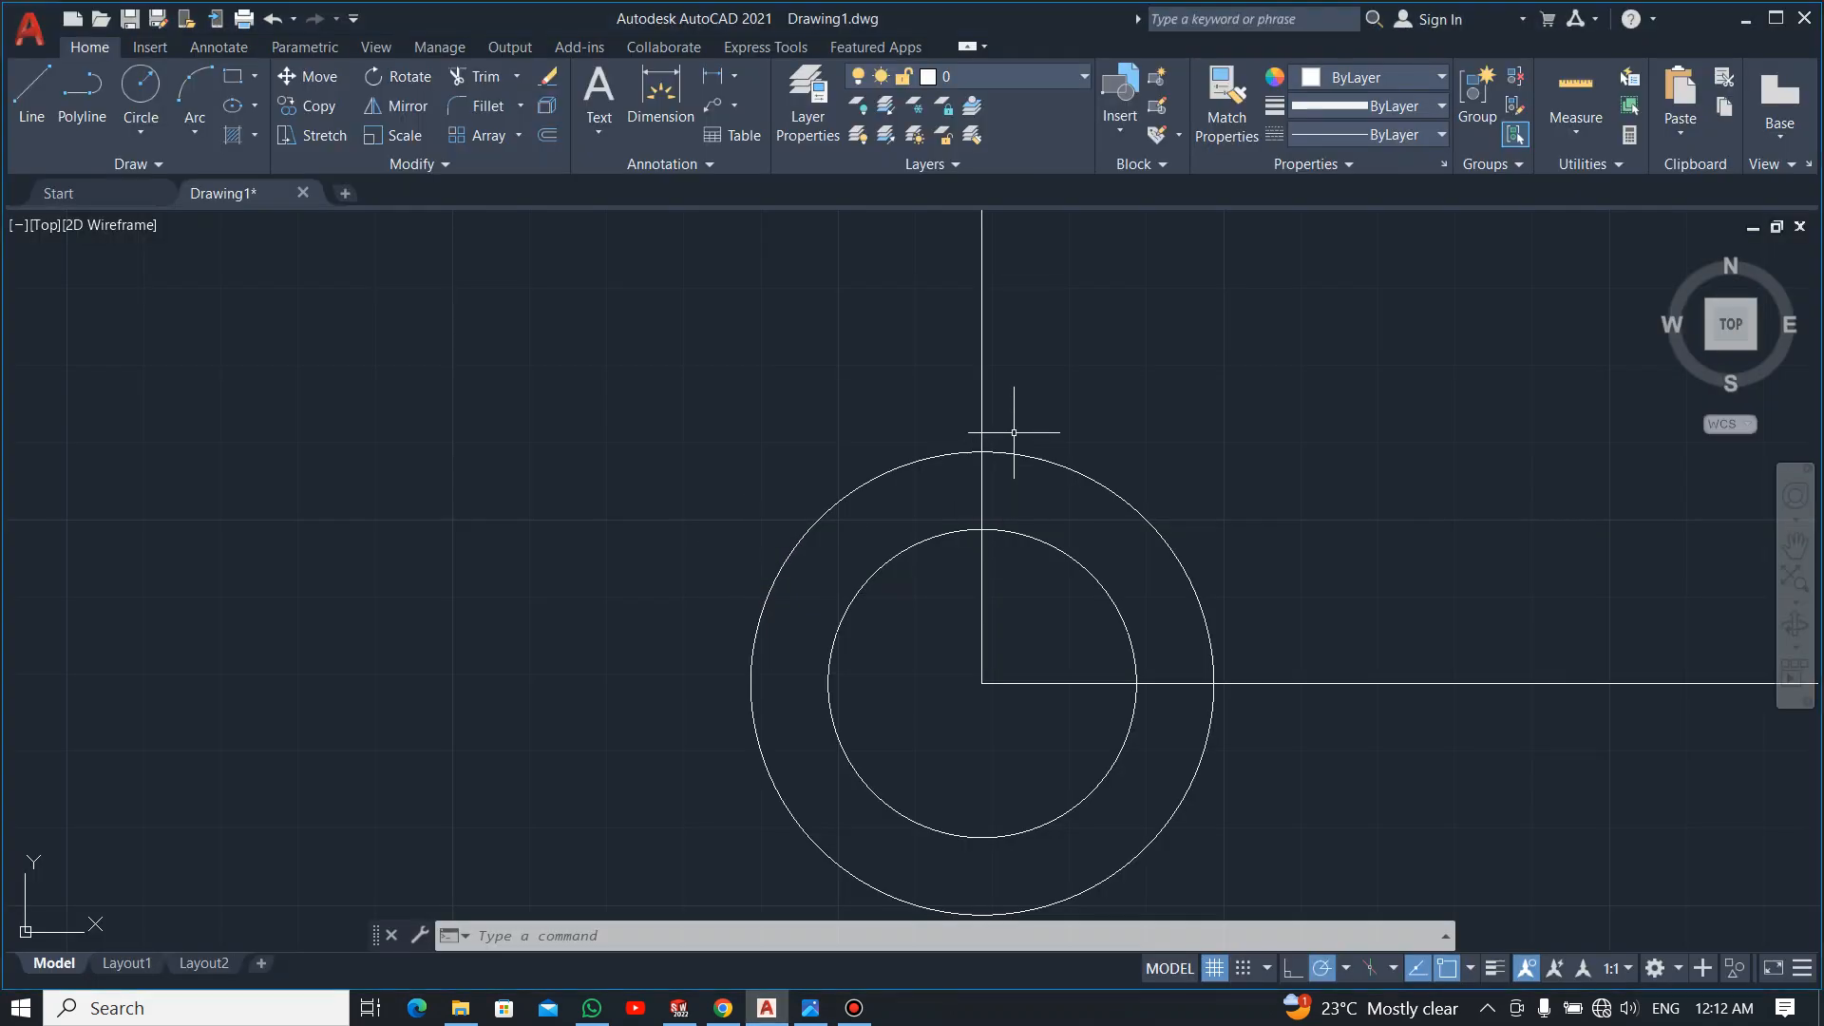
{"action": "scroll", "coordinate": [1014, 432], "scroll_direction": "down", "scroll_amount": 8}
{"action": "mouse_move", "coordinate": [1071, 375]}
{"action": "middle_mouse_down"}
{"action": "mouse_move", "coordinate": [1099, 452]}
{"action": "mouse_move", "coordinate": [1096, 685]}
{"action": "middle_mouse_up"}
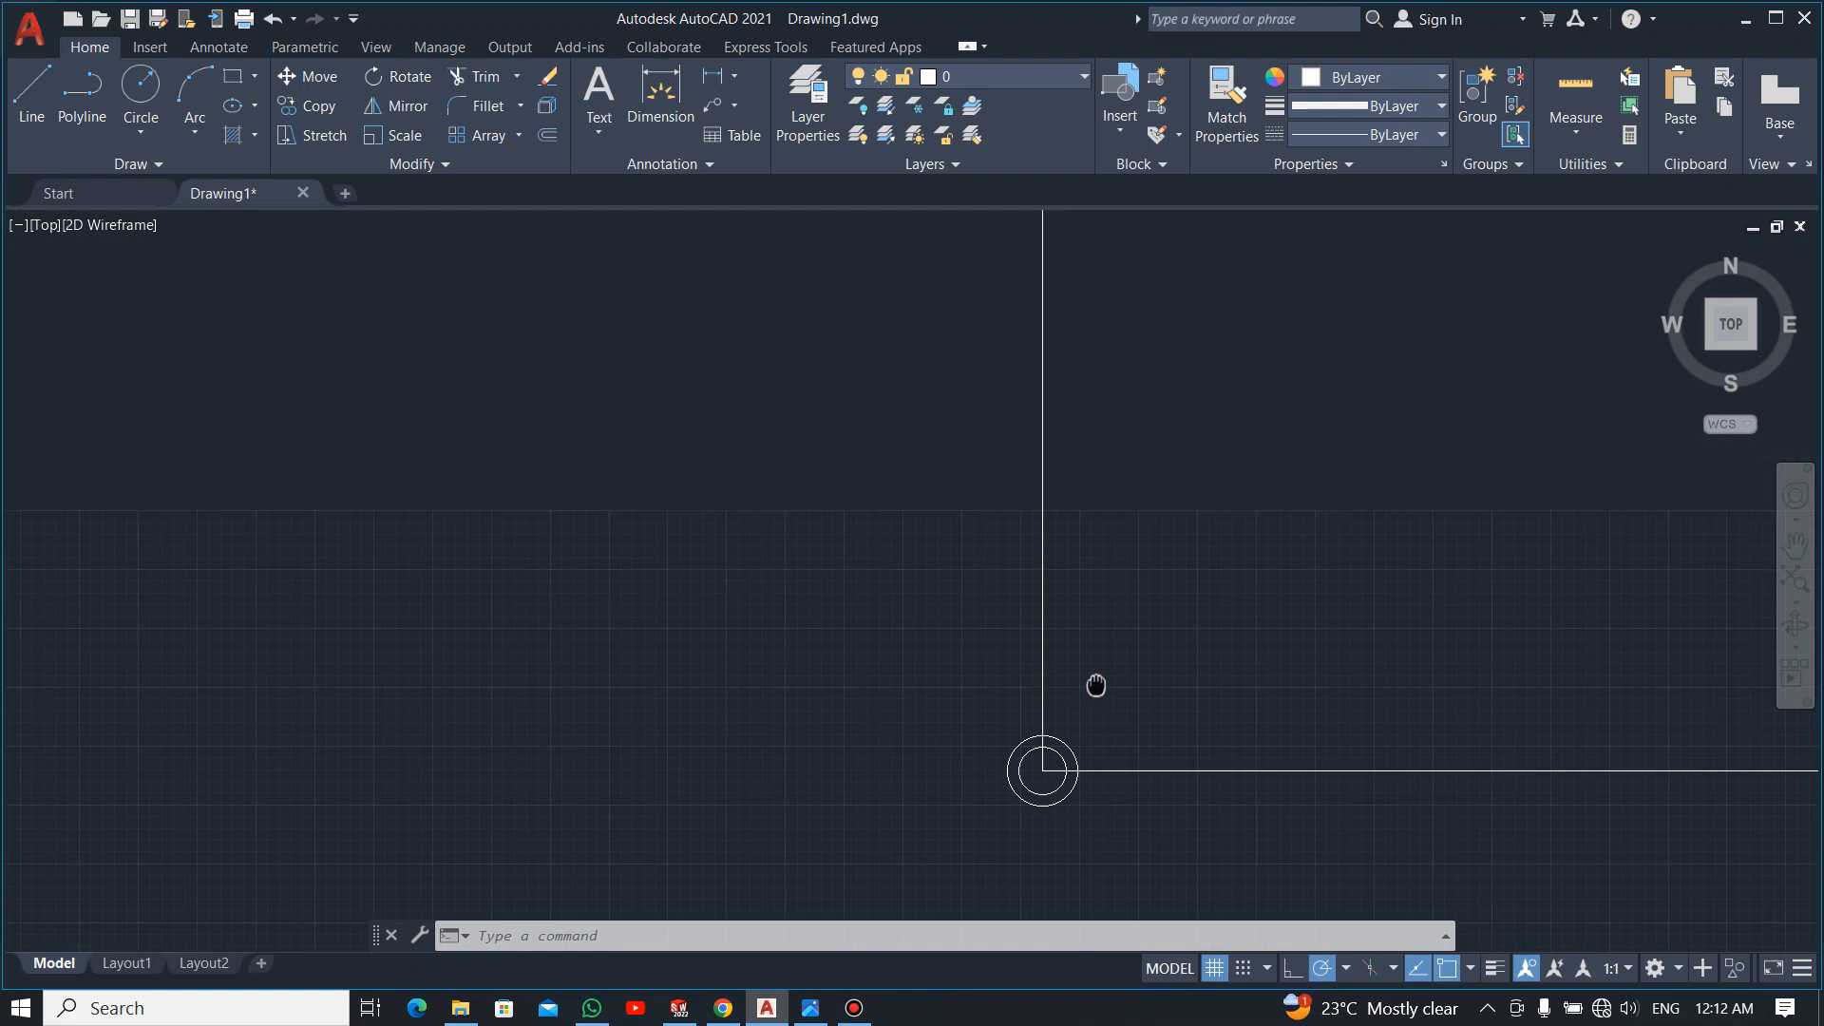
{"action": "left_click", "coordinate": [1042, 584]}
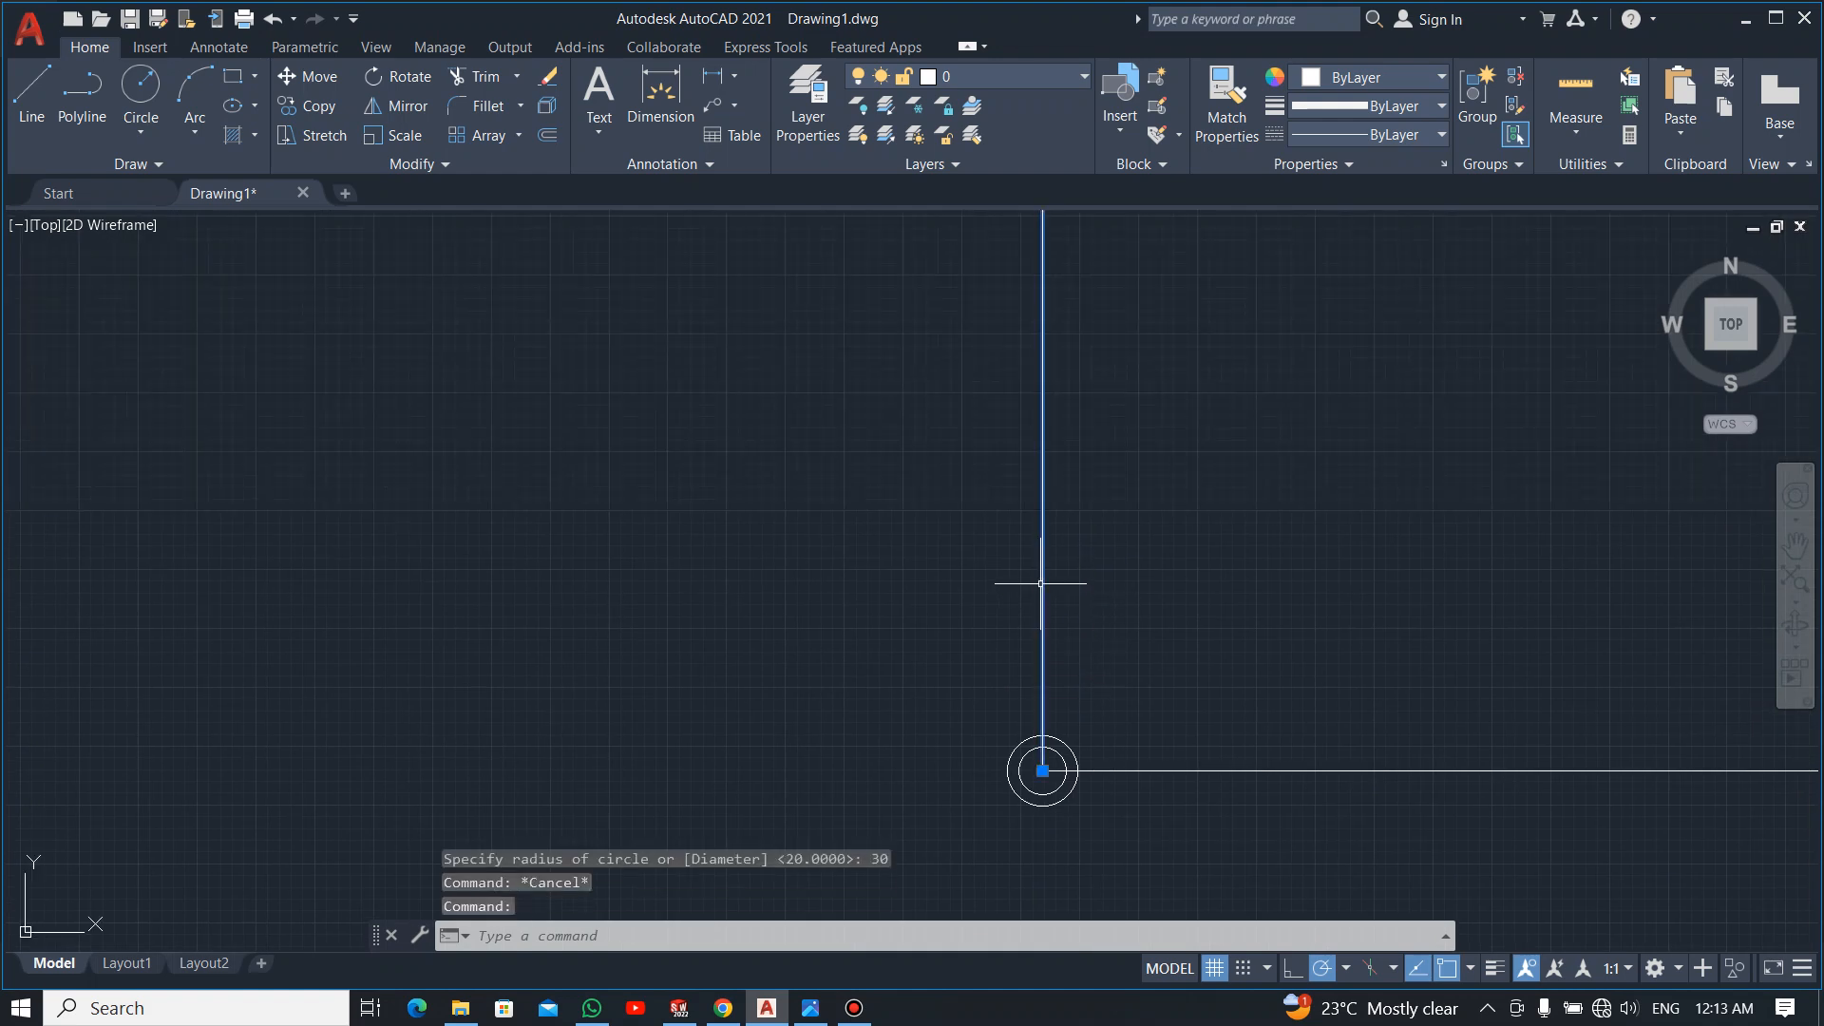
{"action": "key", "text": "Delete"}
Draw a vertical line 50 units long straight up from the centre of the two concentric circles
{"action": "type", "text": "l"}
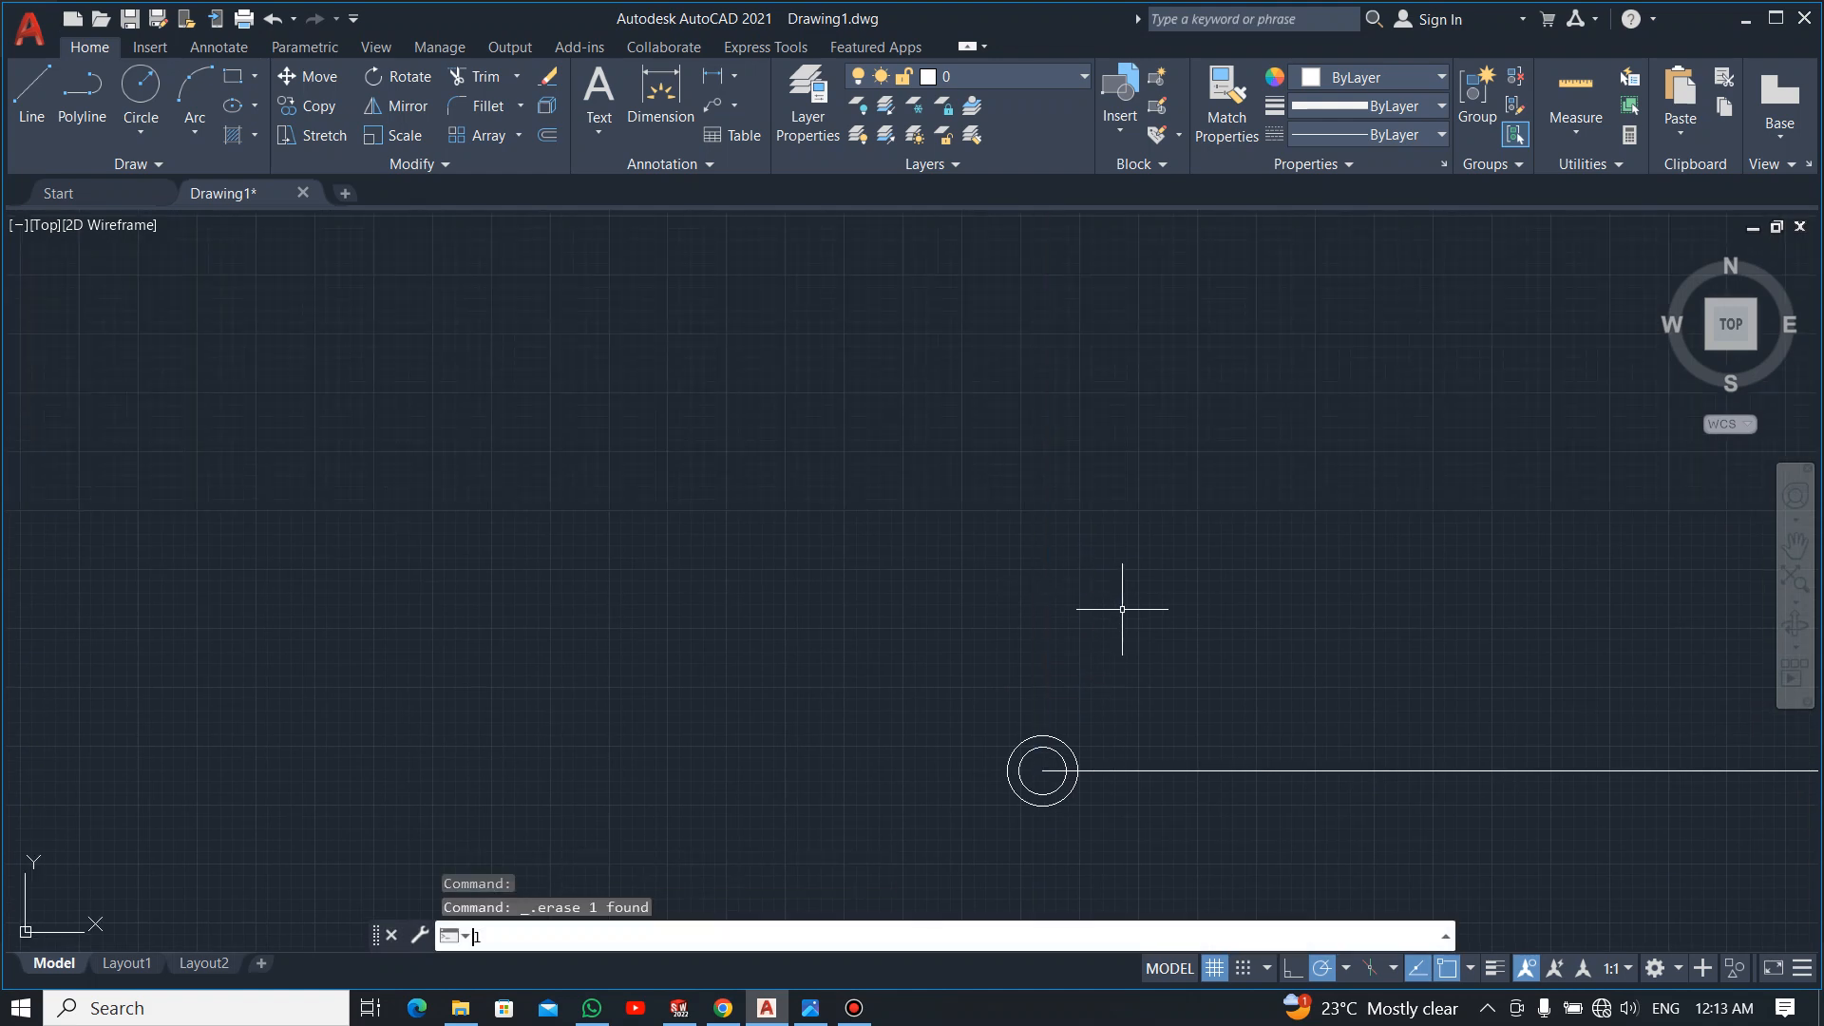
{"action": "key", "text": "Return"}
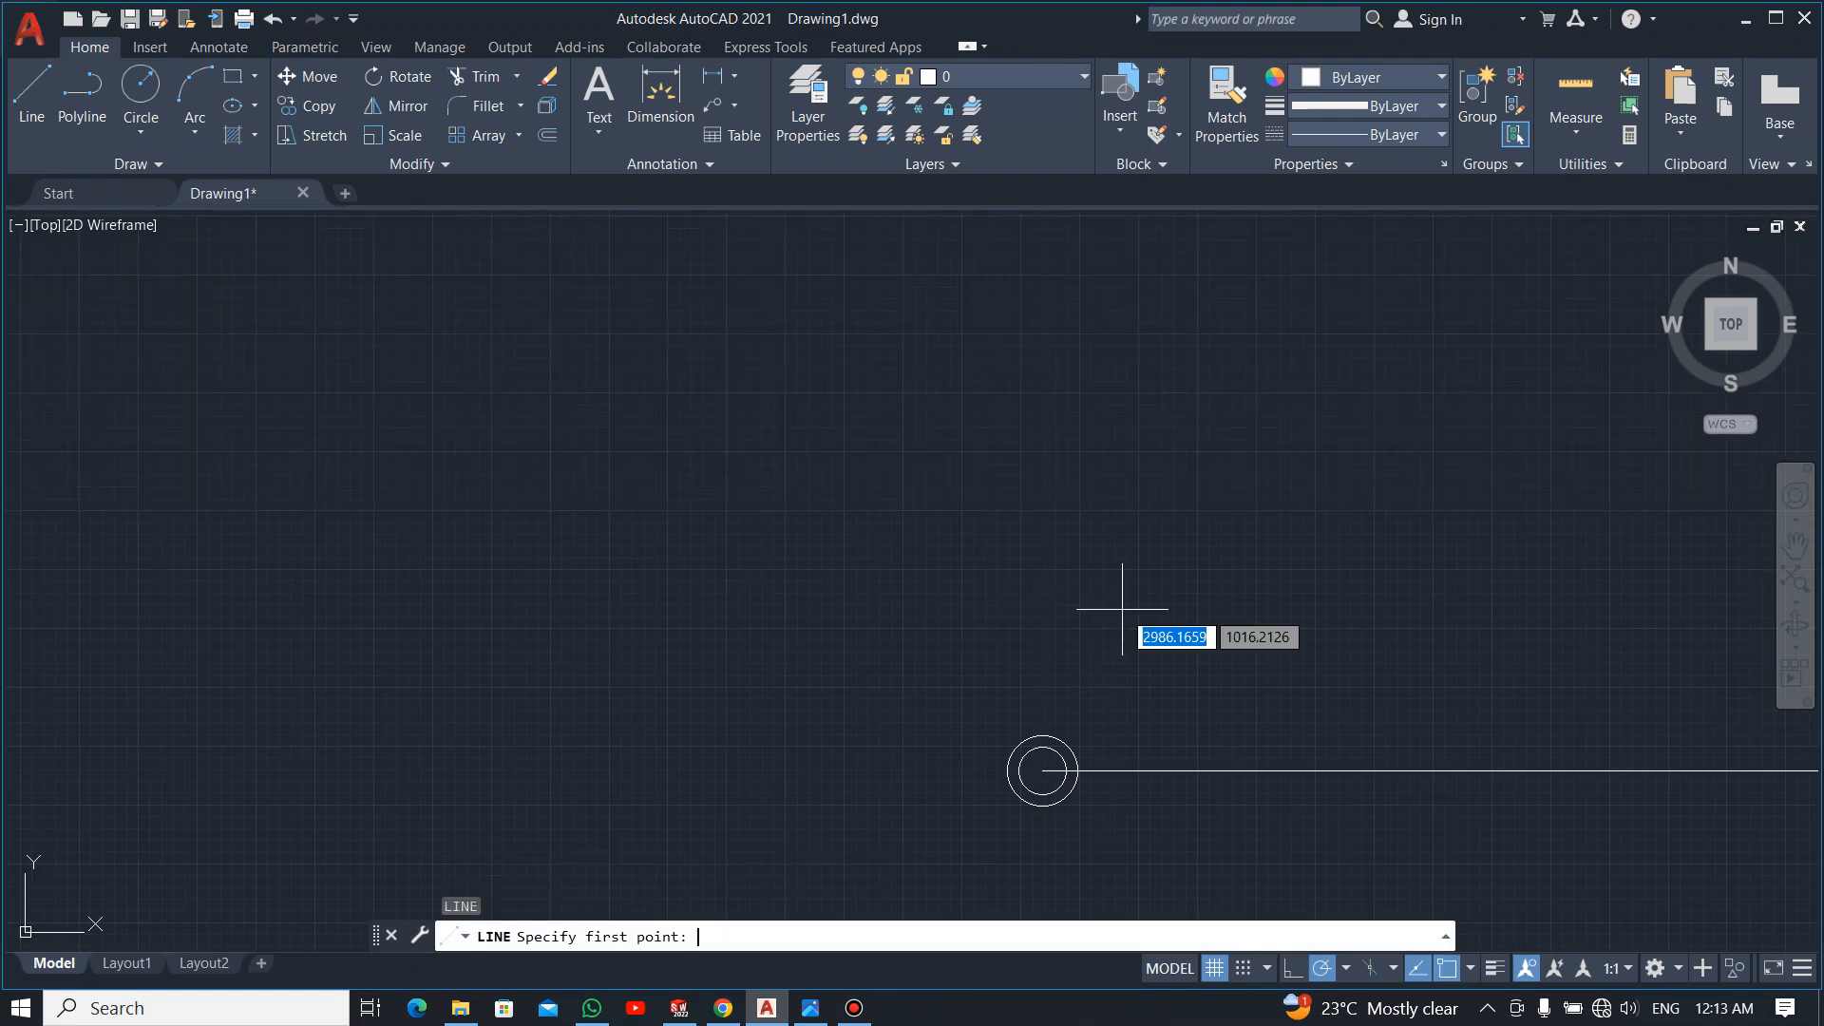
{"action": "left_click", "coordinate": [1045, 770]}
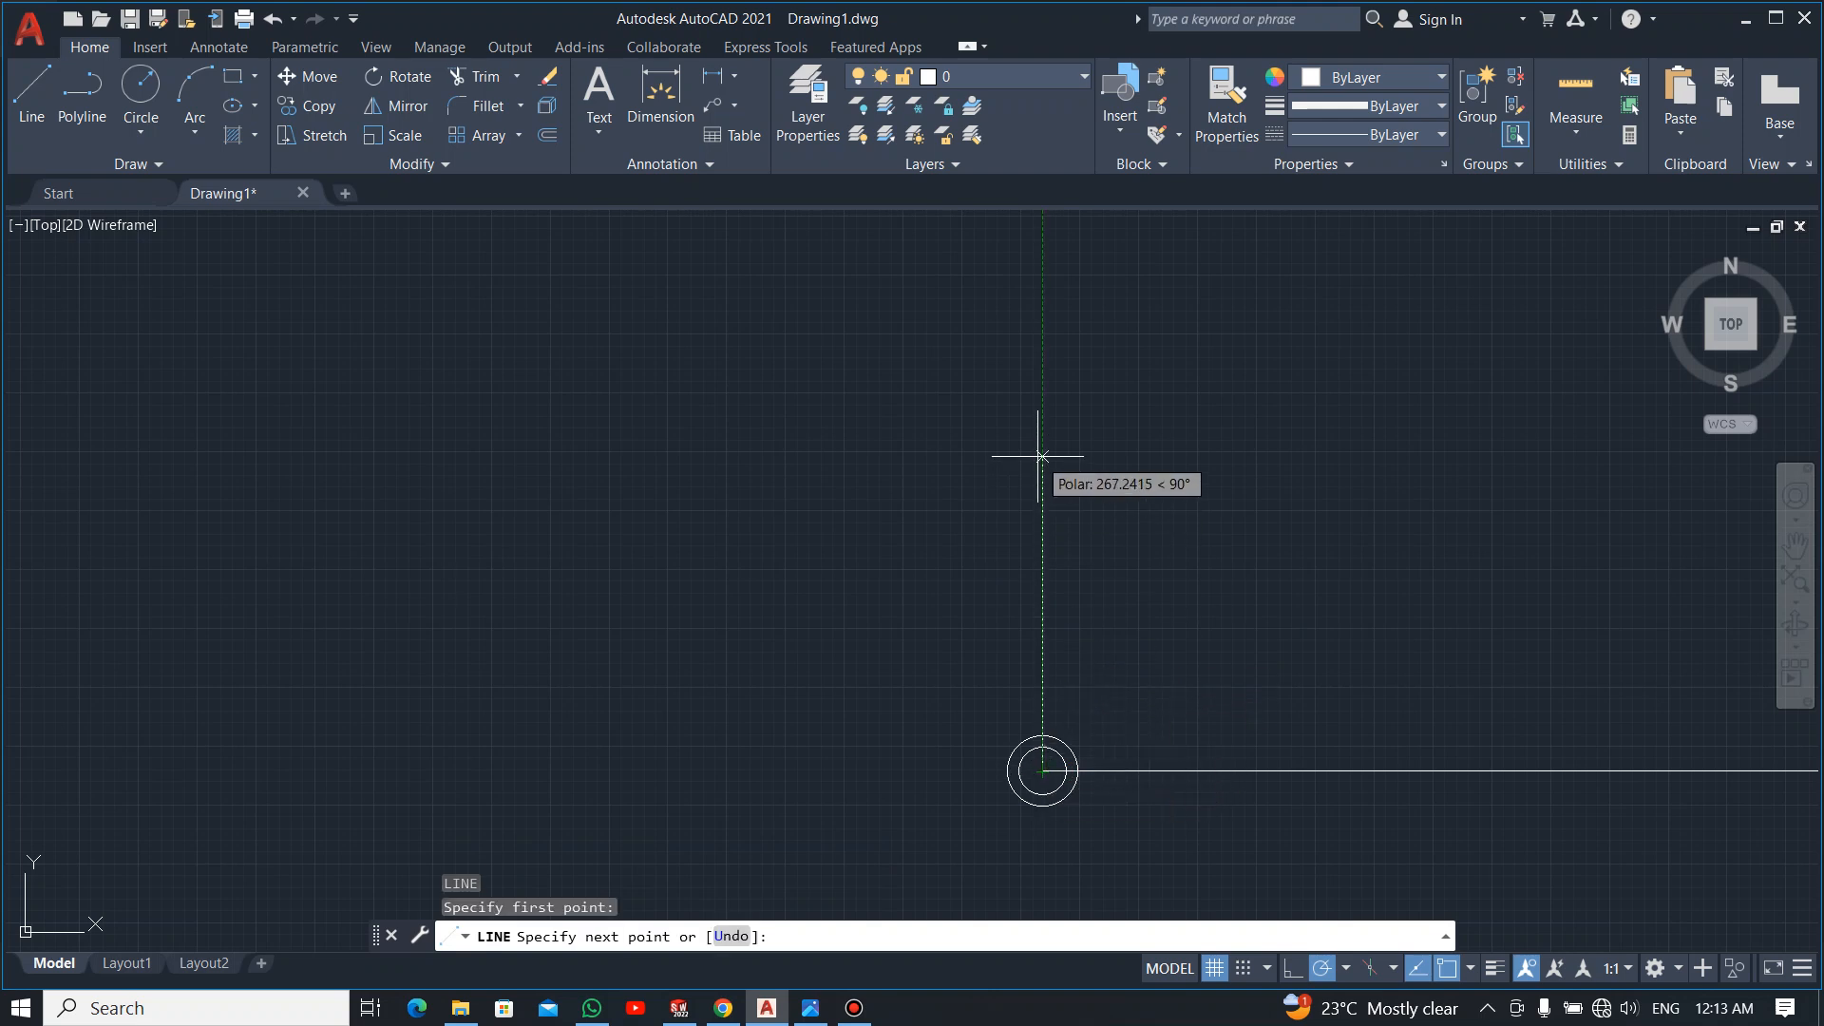
{"action": "type", "text": "50"}
{"action": "key", "text": "Return"}
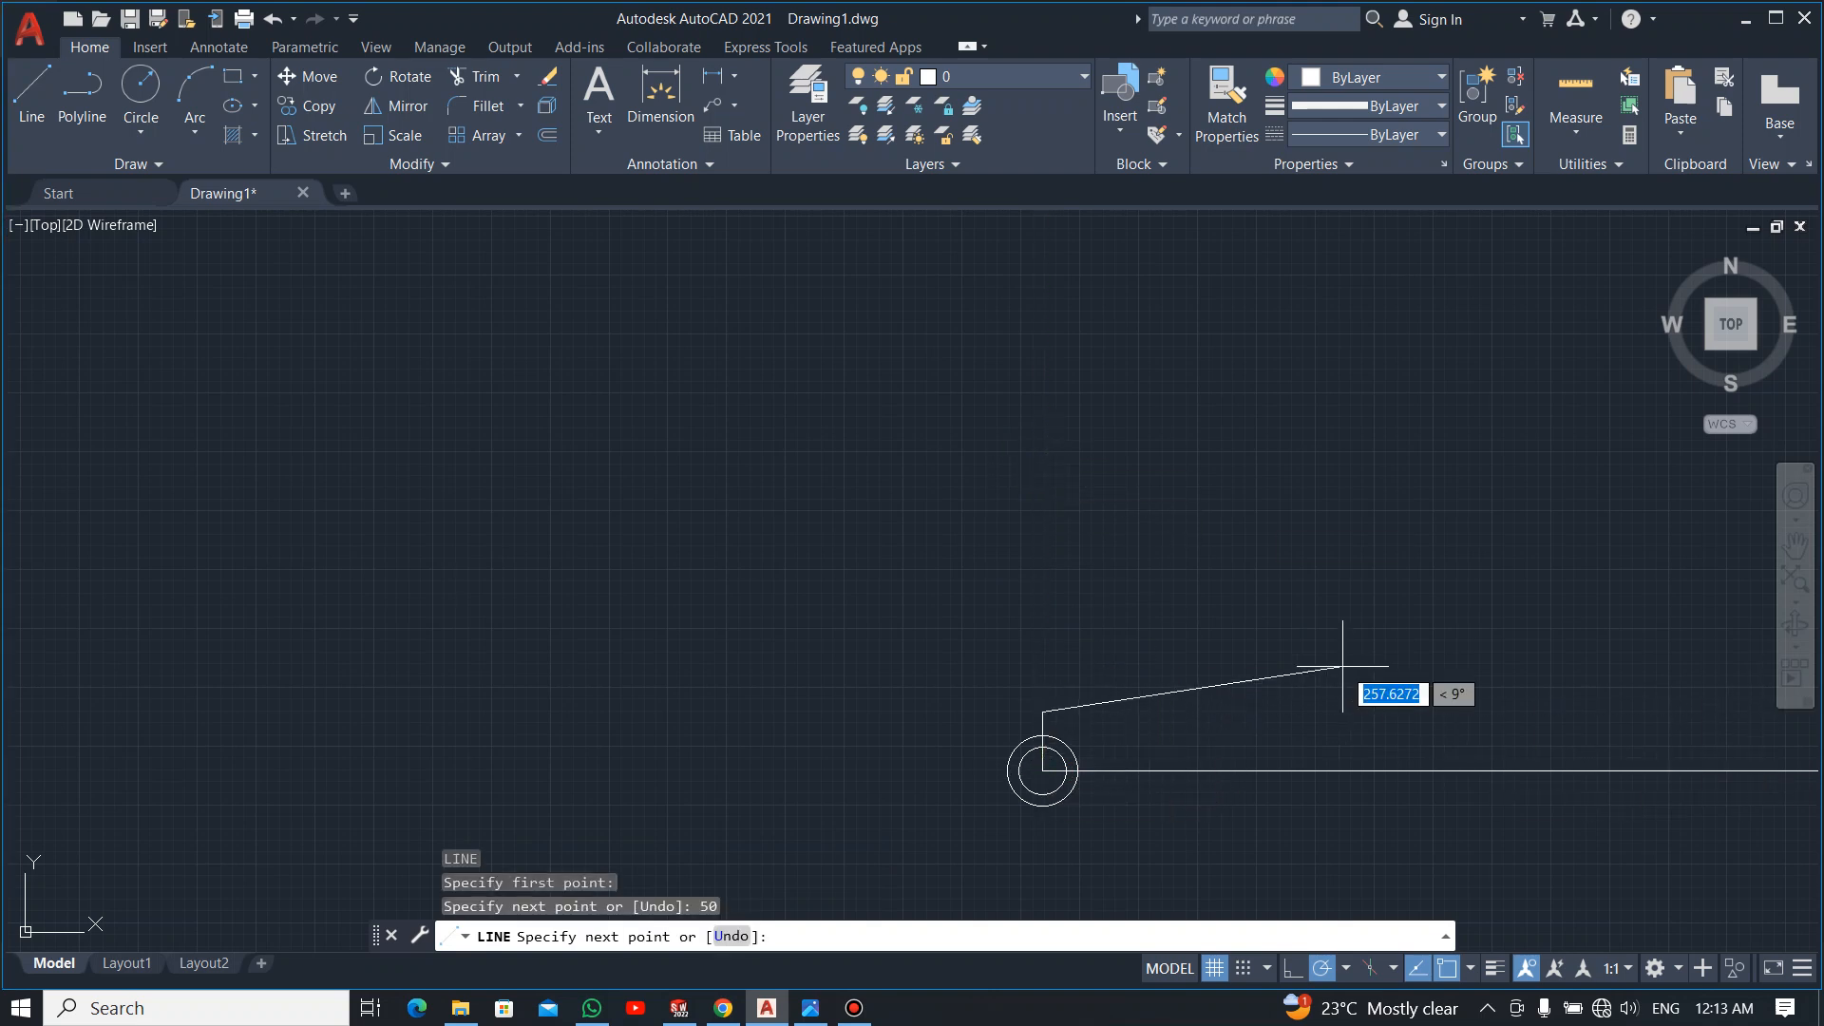
{"action": "key", "text": "Escape"}
{"action": "scroll", "coordinate": [1046, 766], "scroll_direction": "up", "scroll_amount": 3}
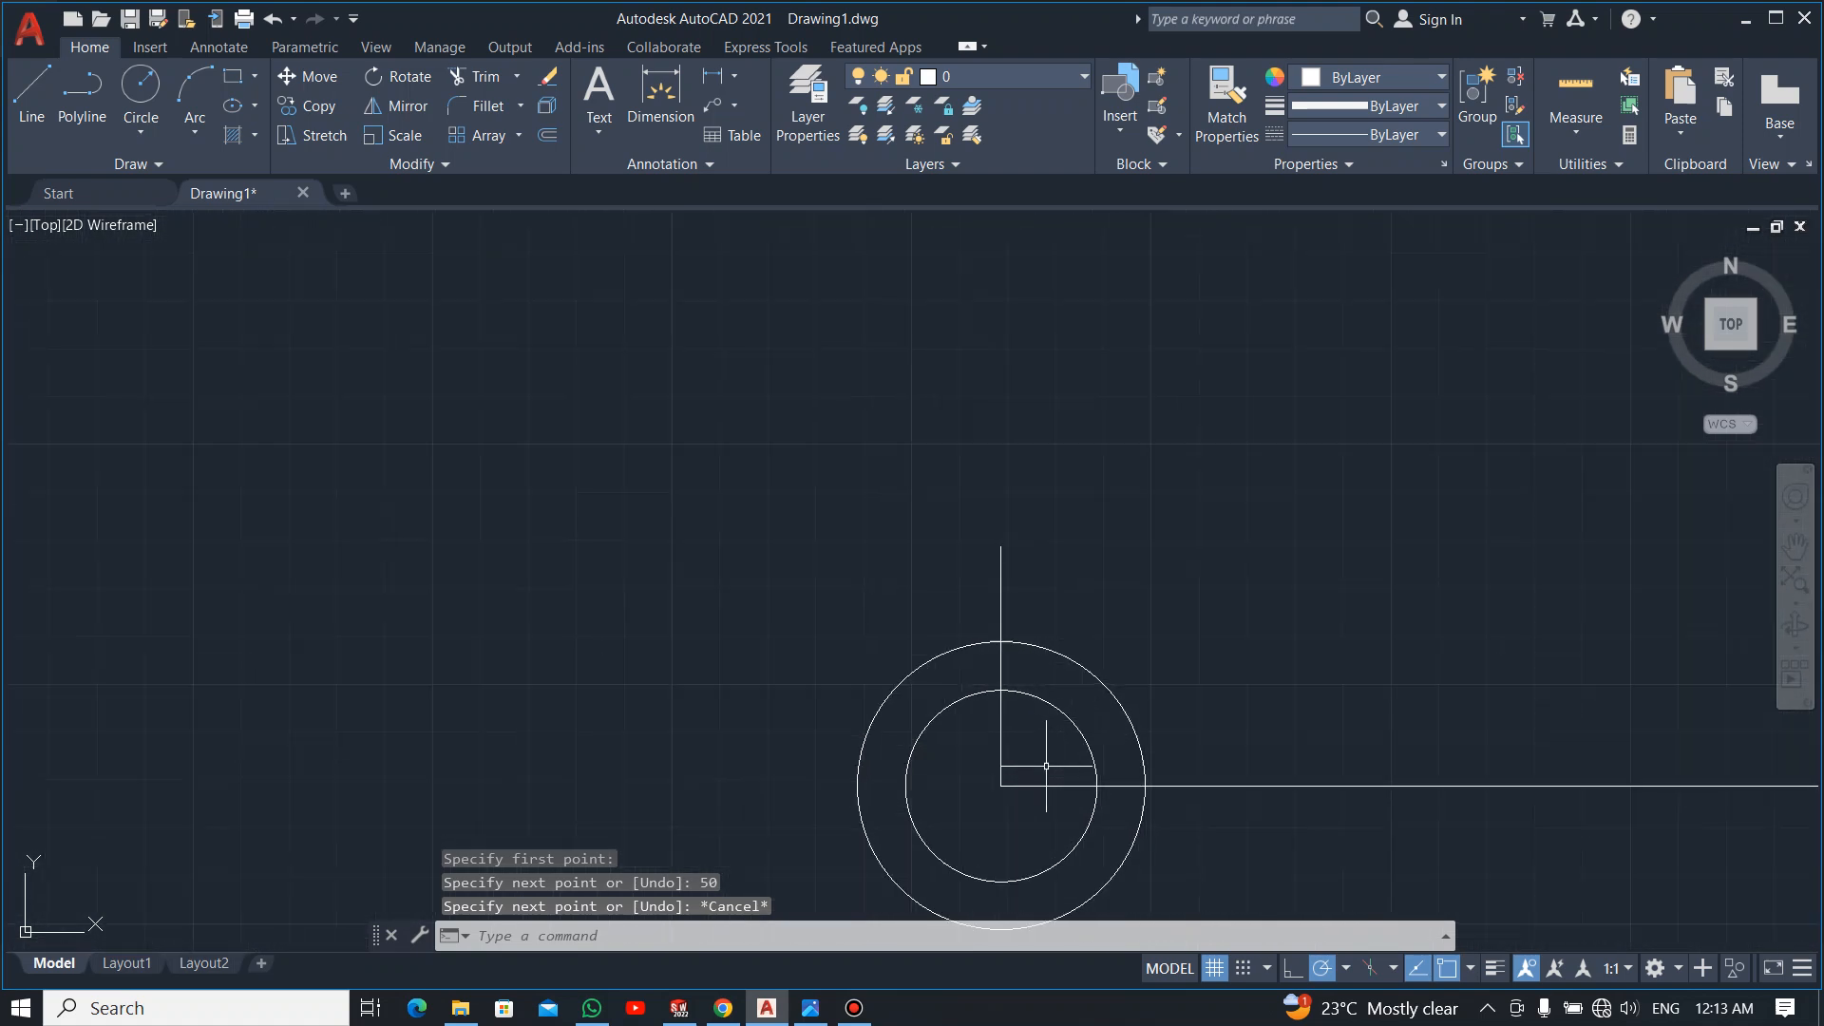
{"action": "scroll", "coordinate": [1046, 766], "scroll_direction": "up", "scroll_amount": 3}
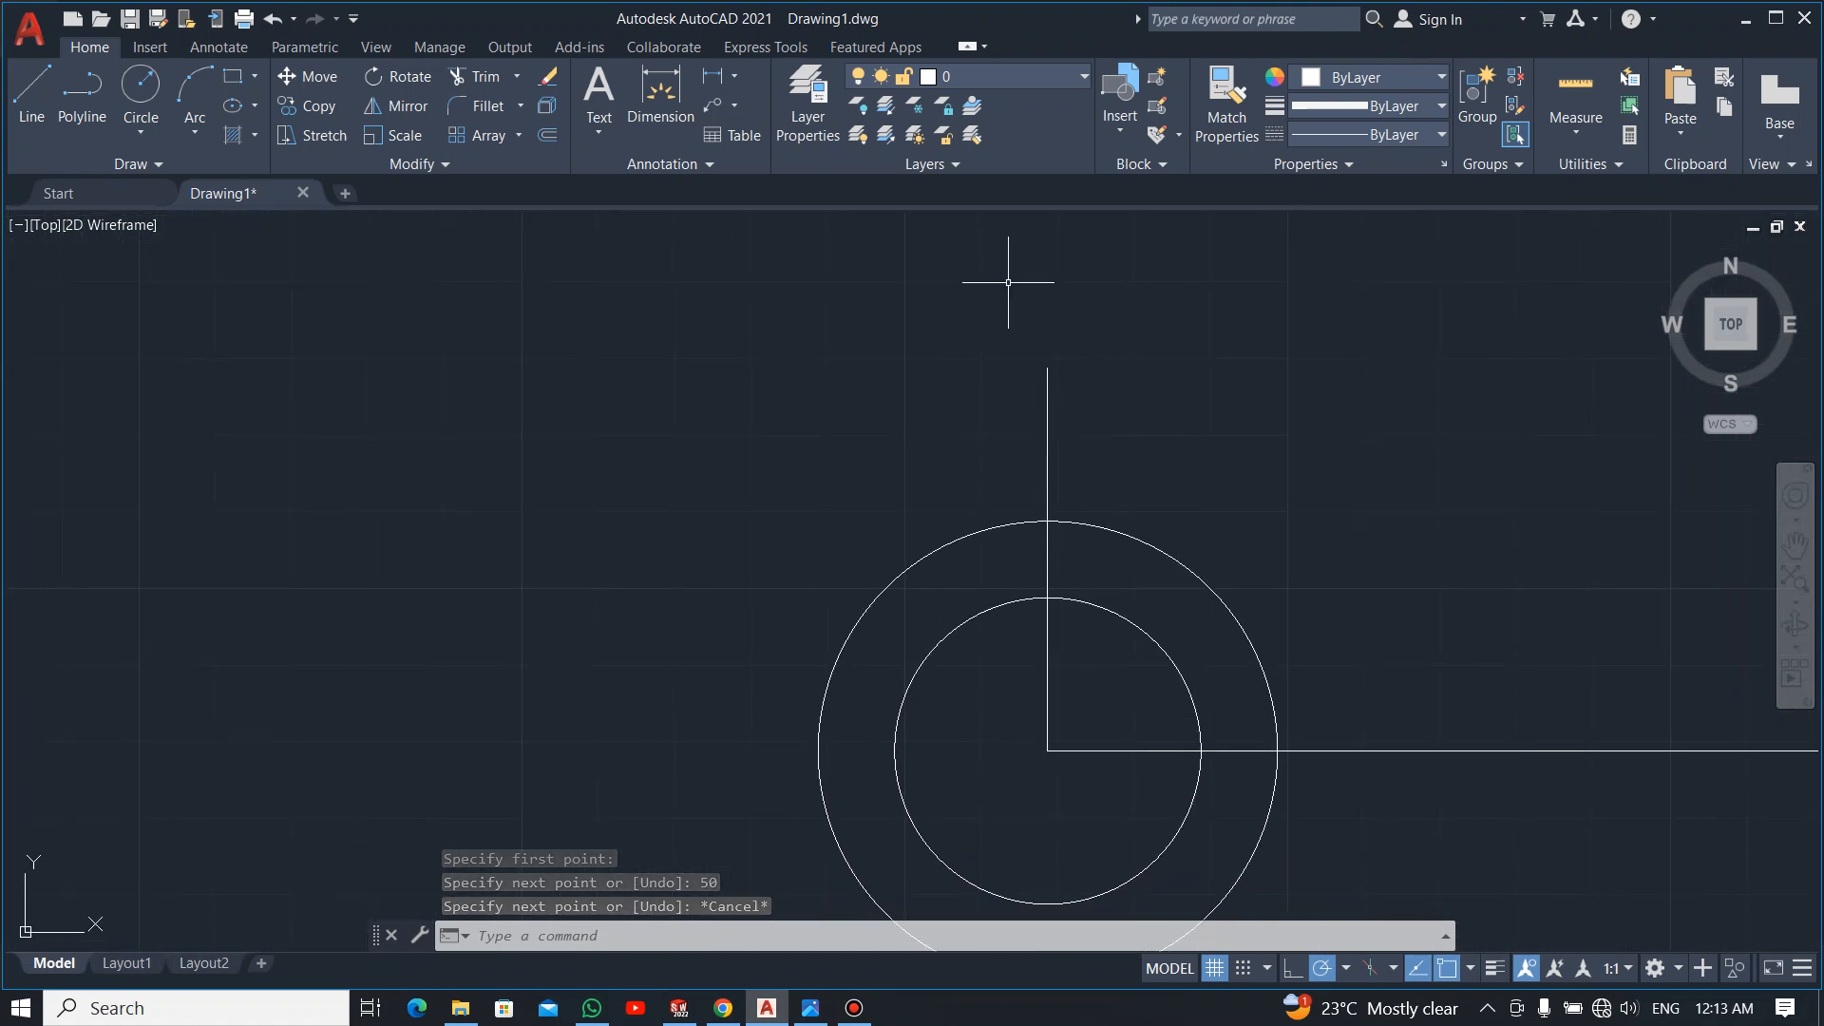
{"action": "type", "text": "c"}
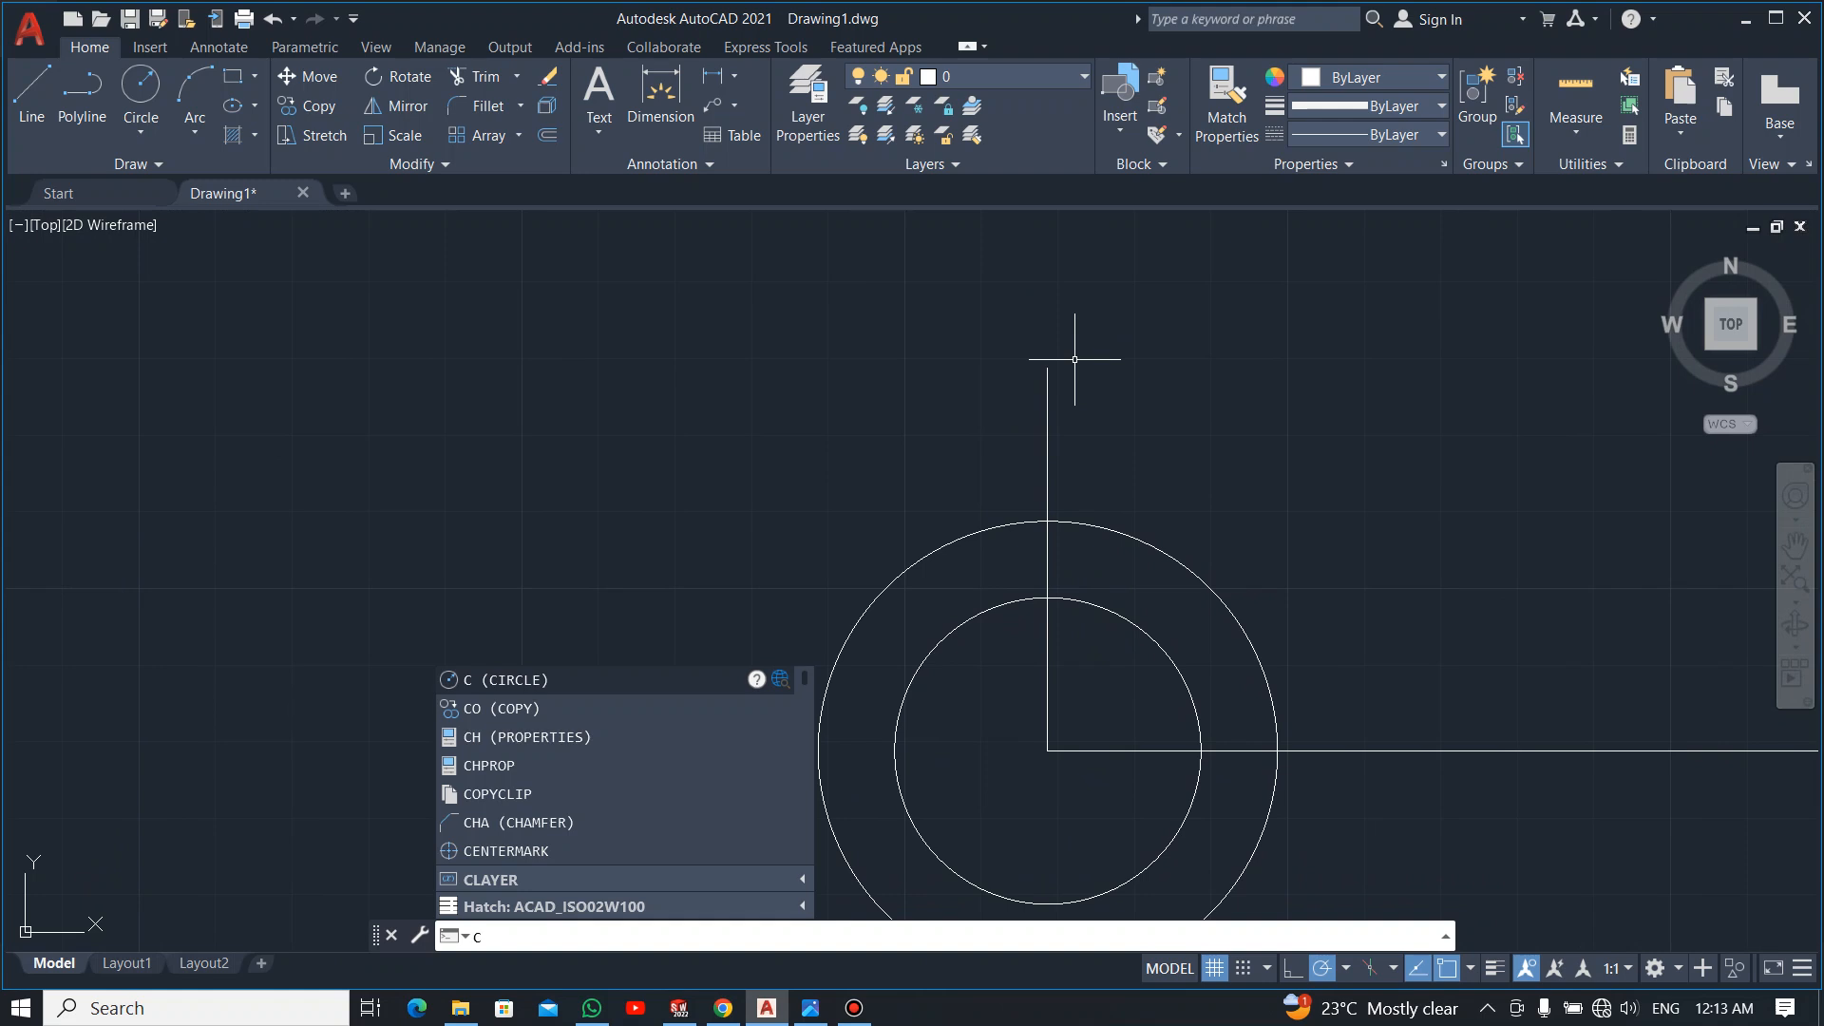
{"action": "key", "text": "Return"}
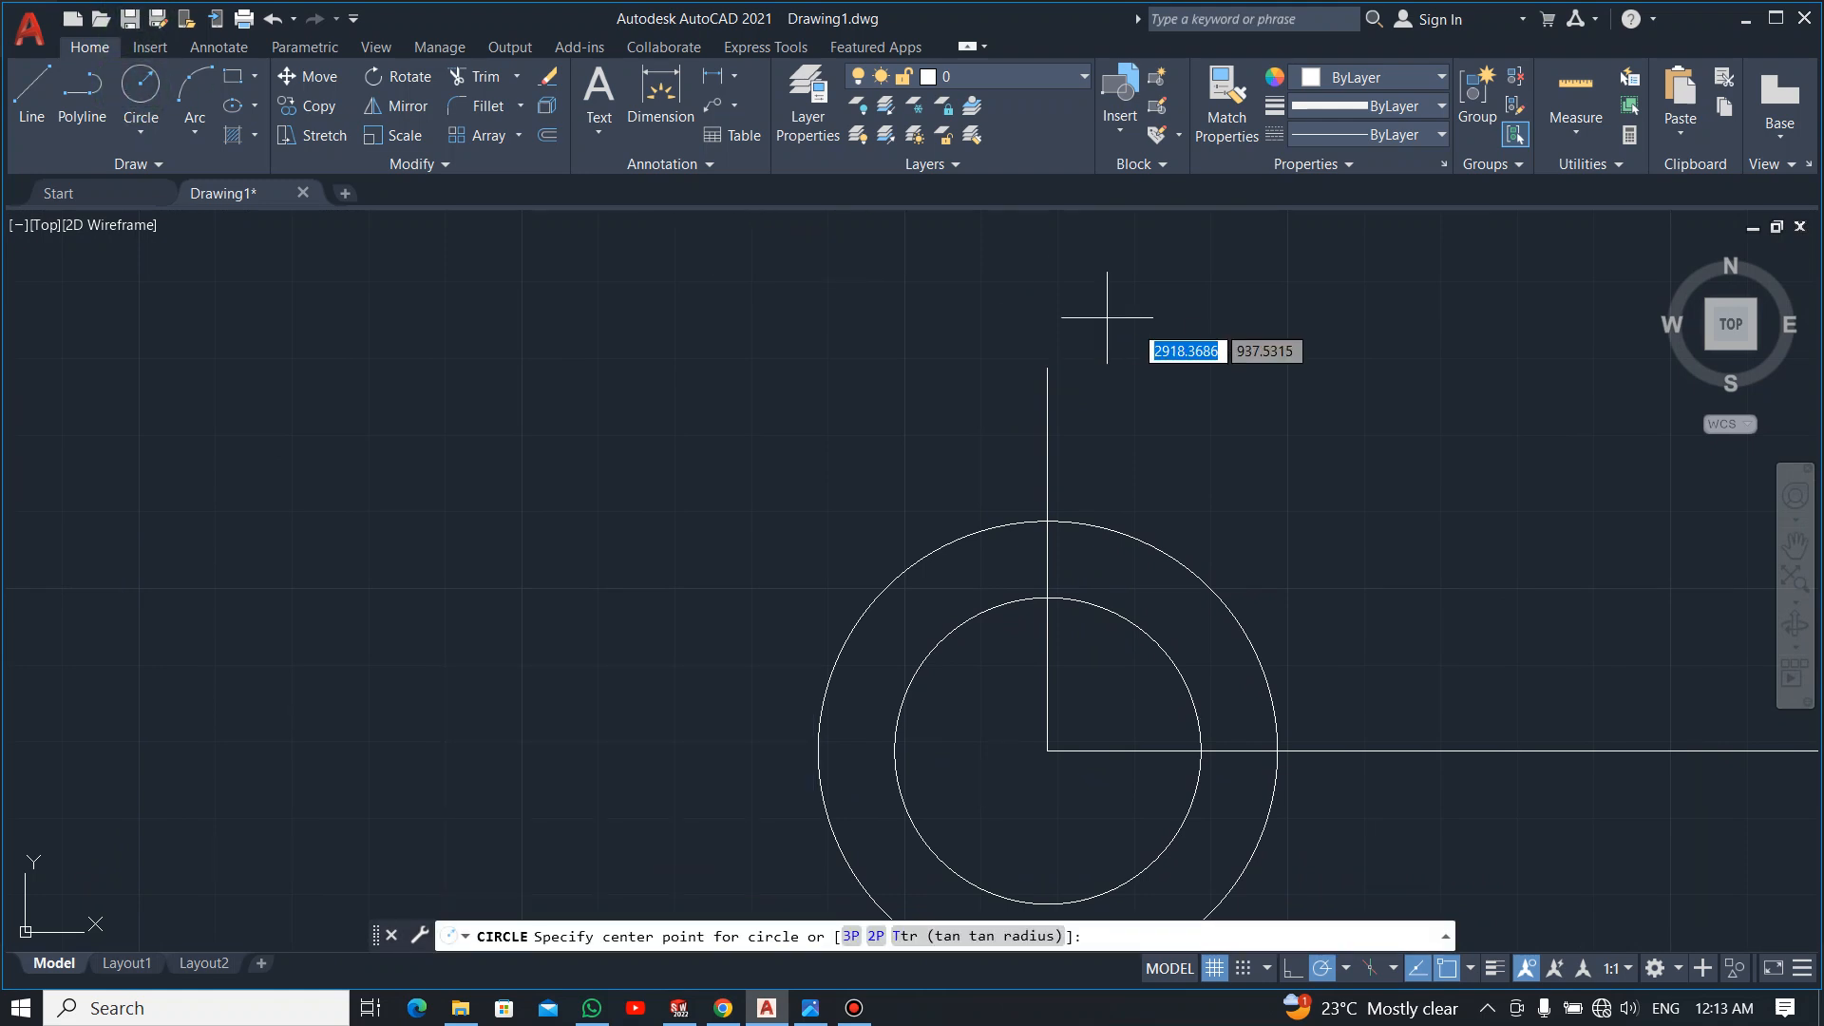
{"action": "left_click", "coordinate": [1048, 369]}
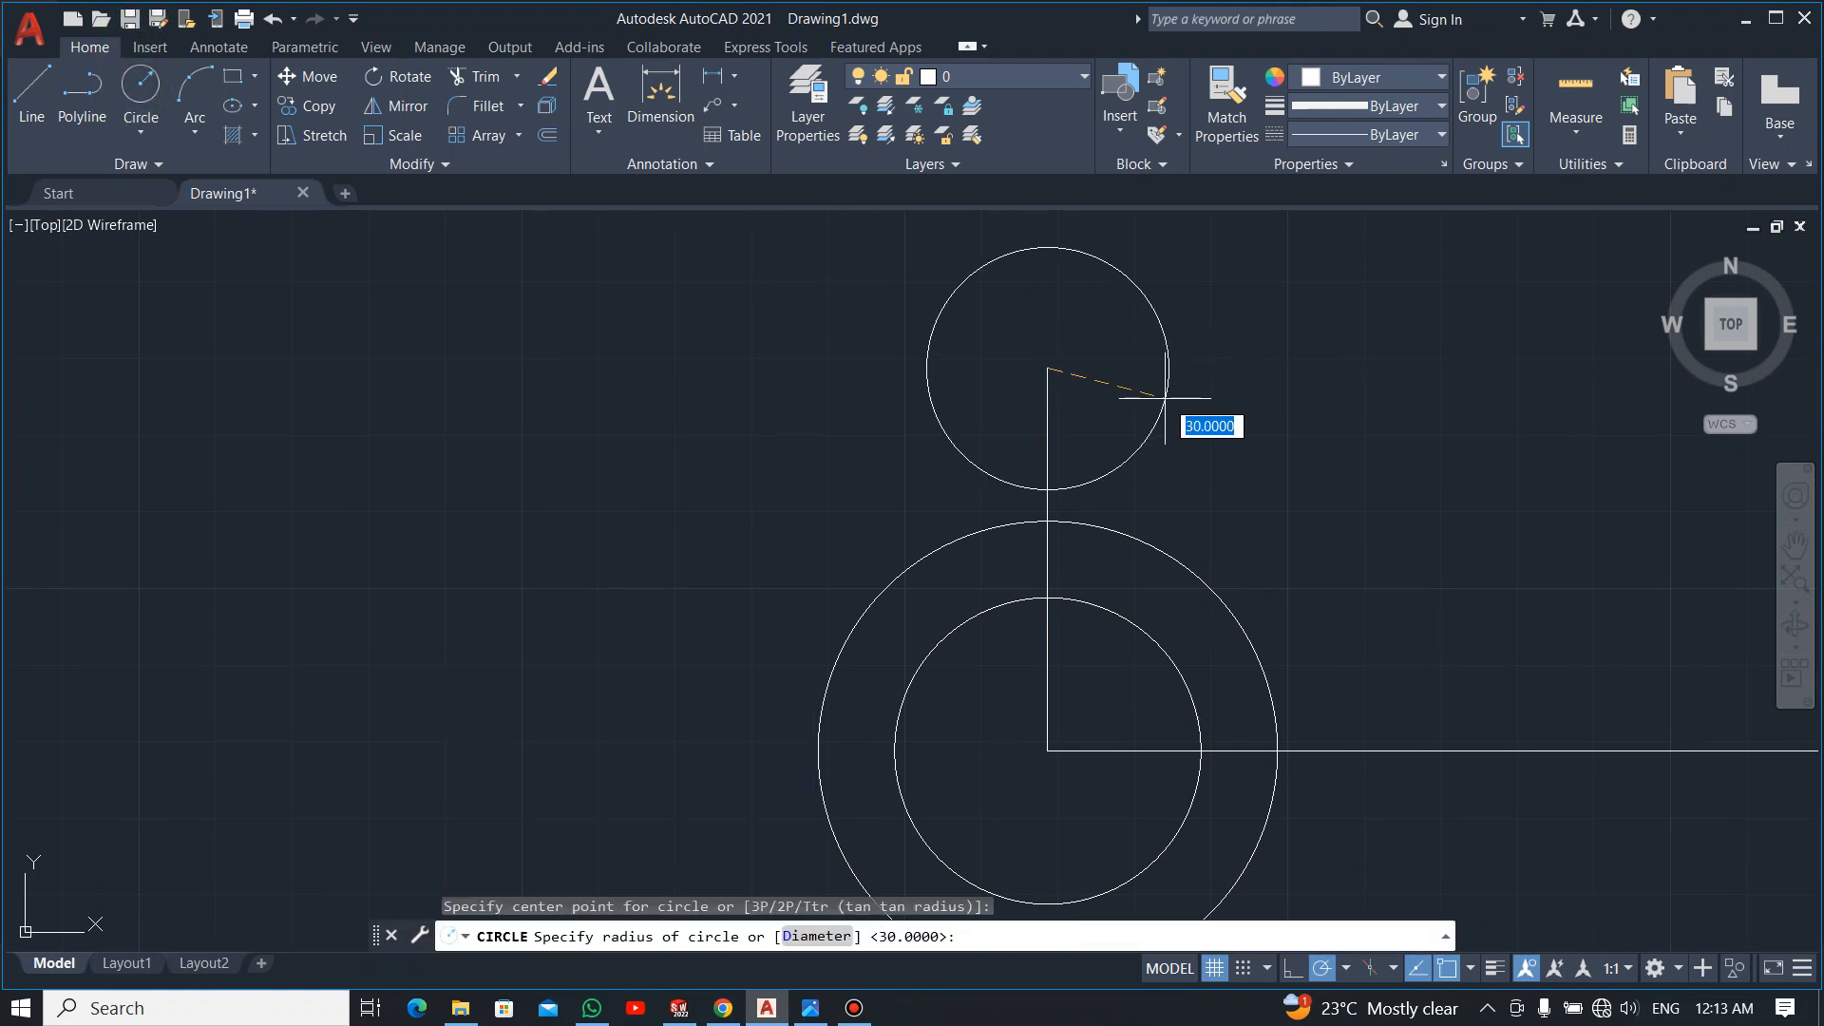
{"action": "key", "text": "alt+Tab"}
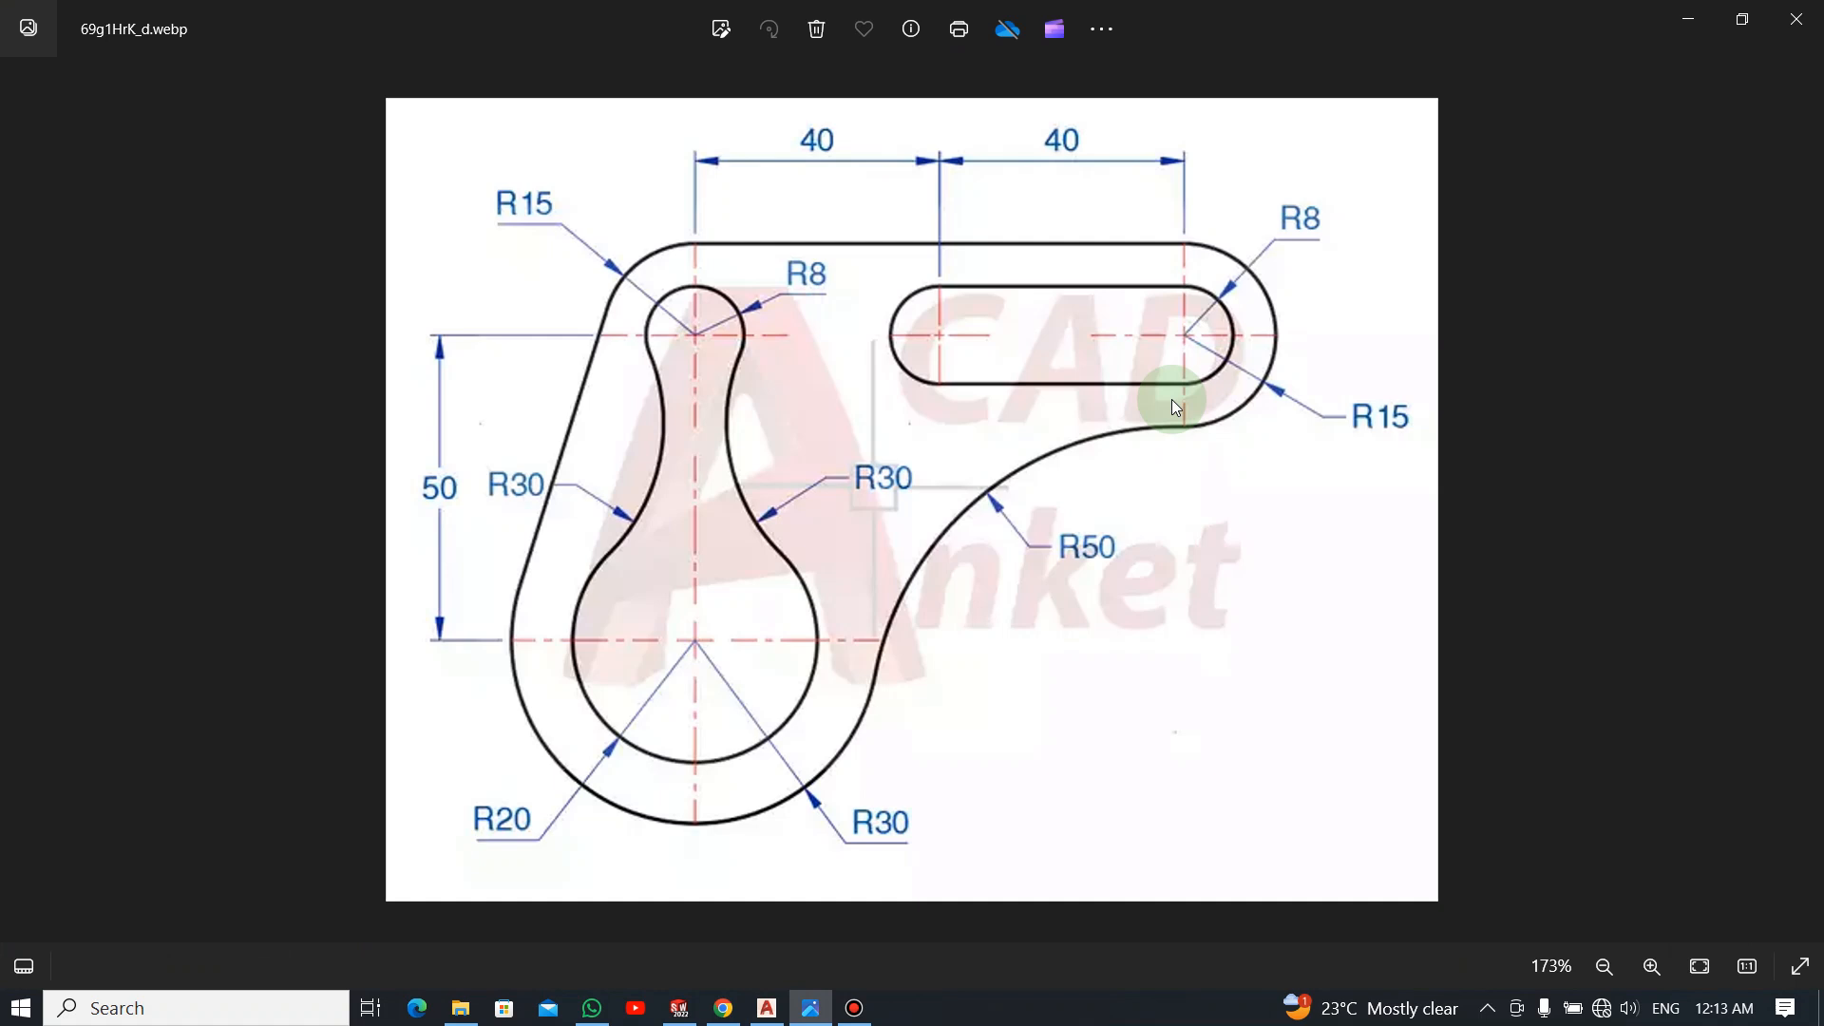
{"action": "key", "text": "alt+Tab"}
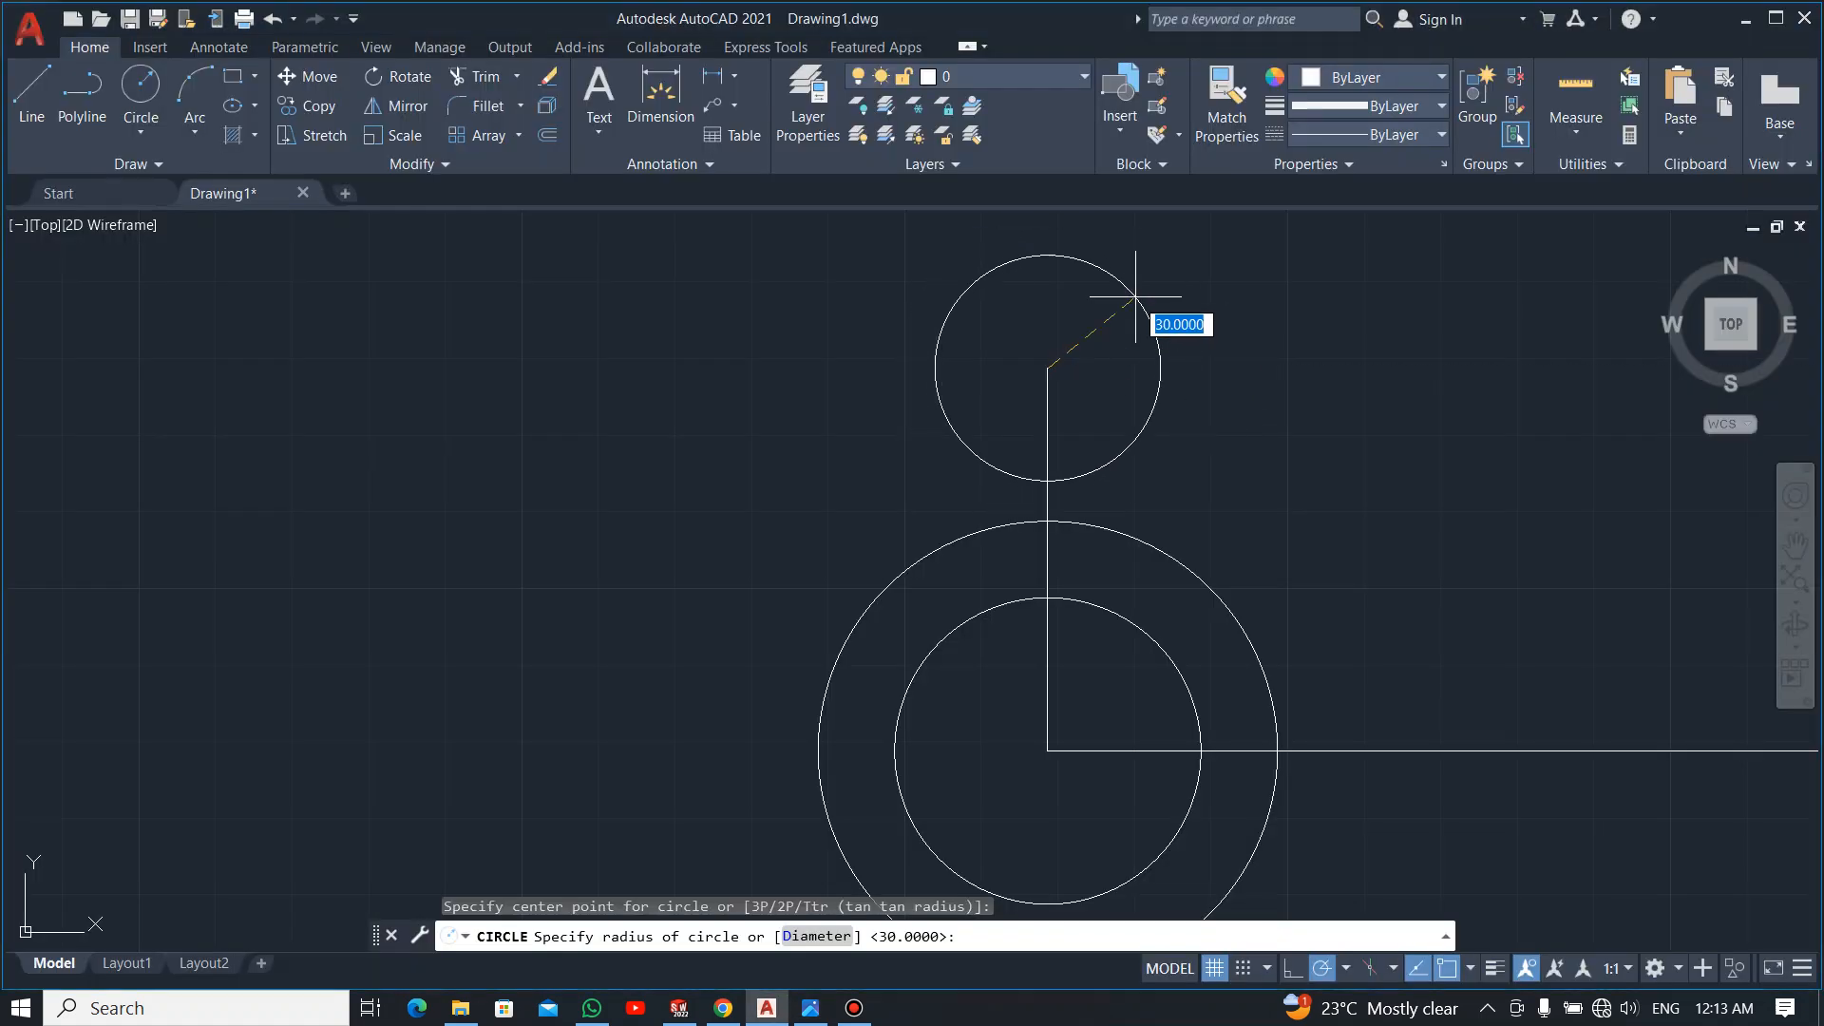
{"action": "key", "text": "Escape"}
{"action": "left_click", "coordinate": [129, 97]}
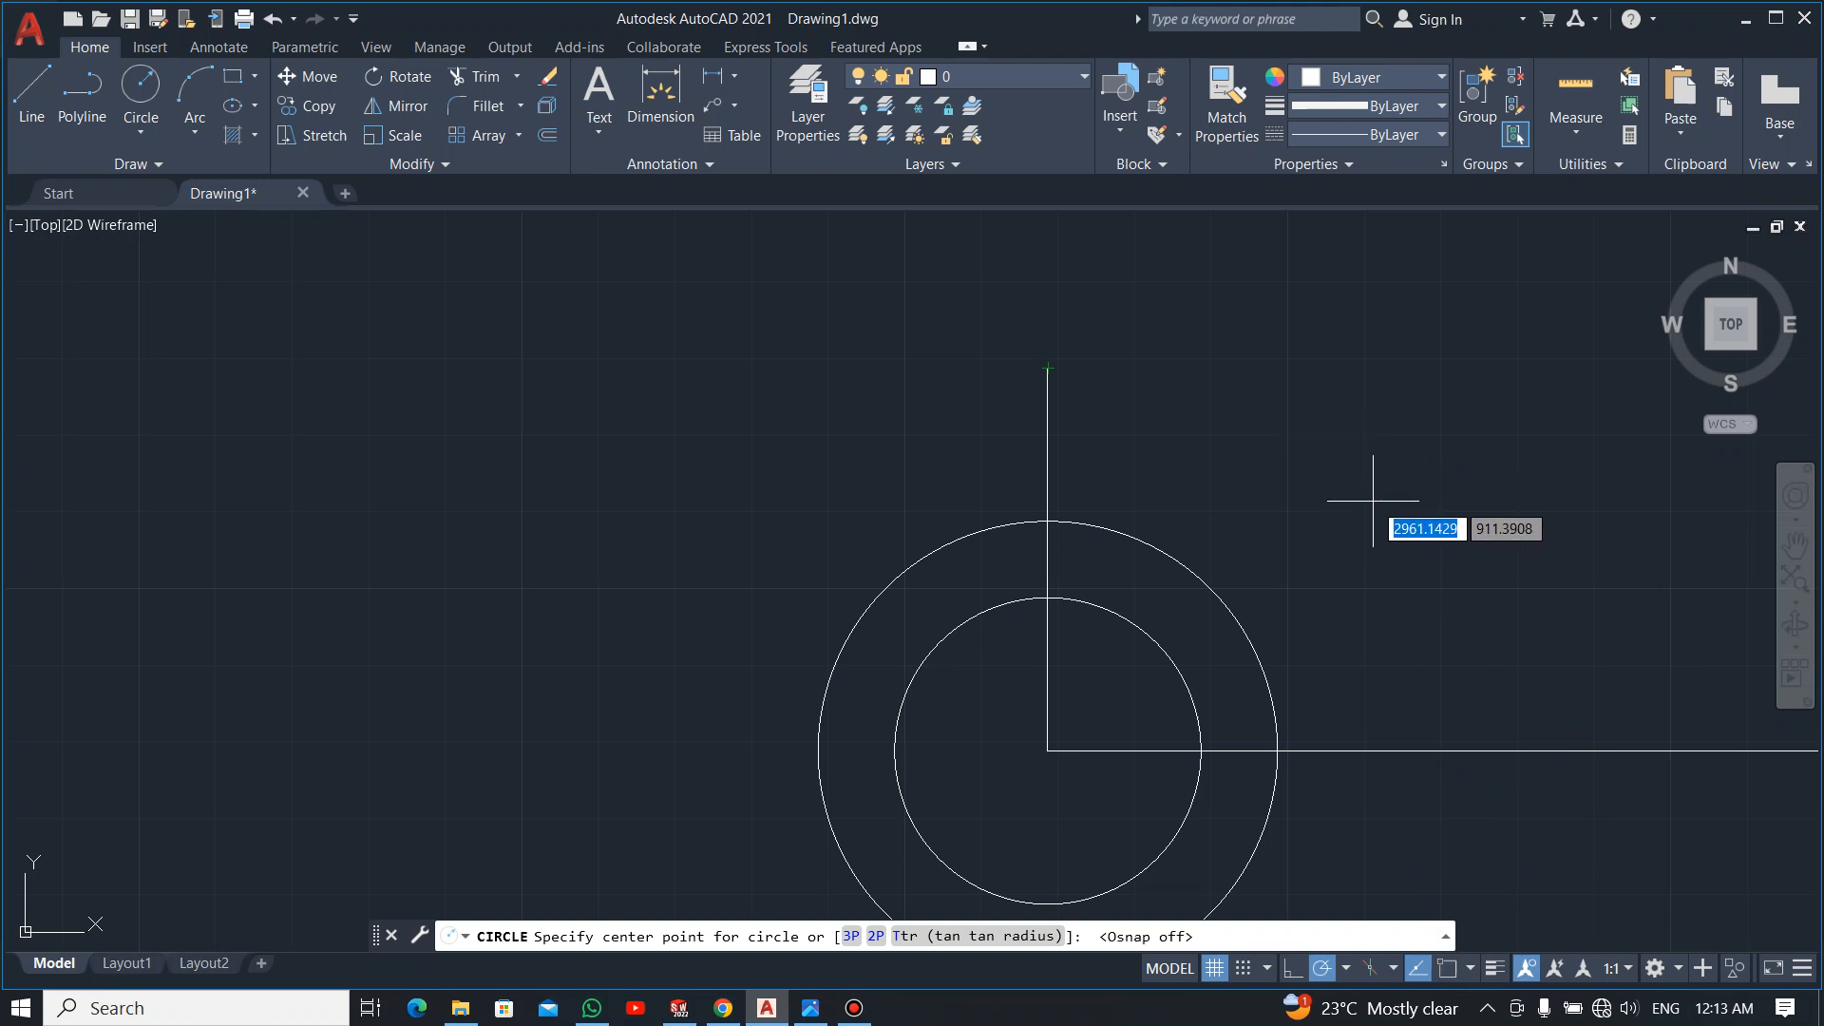
{"action": "key", "text": "Escape"}
{"action": "key", "text": "F3"}
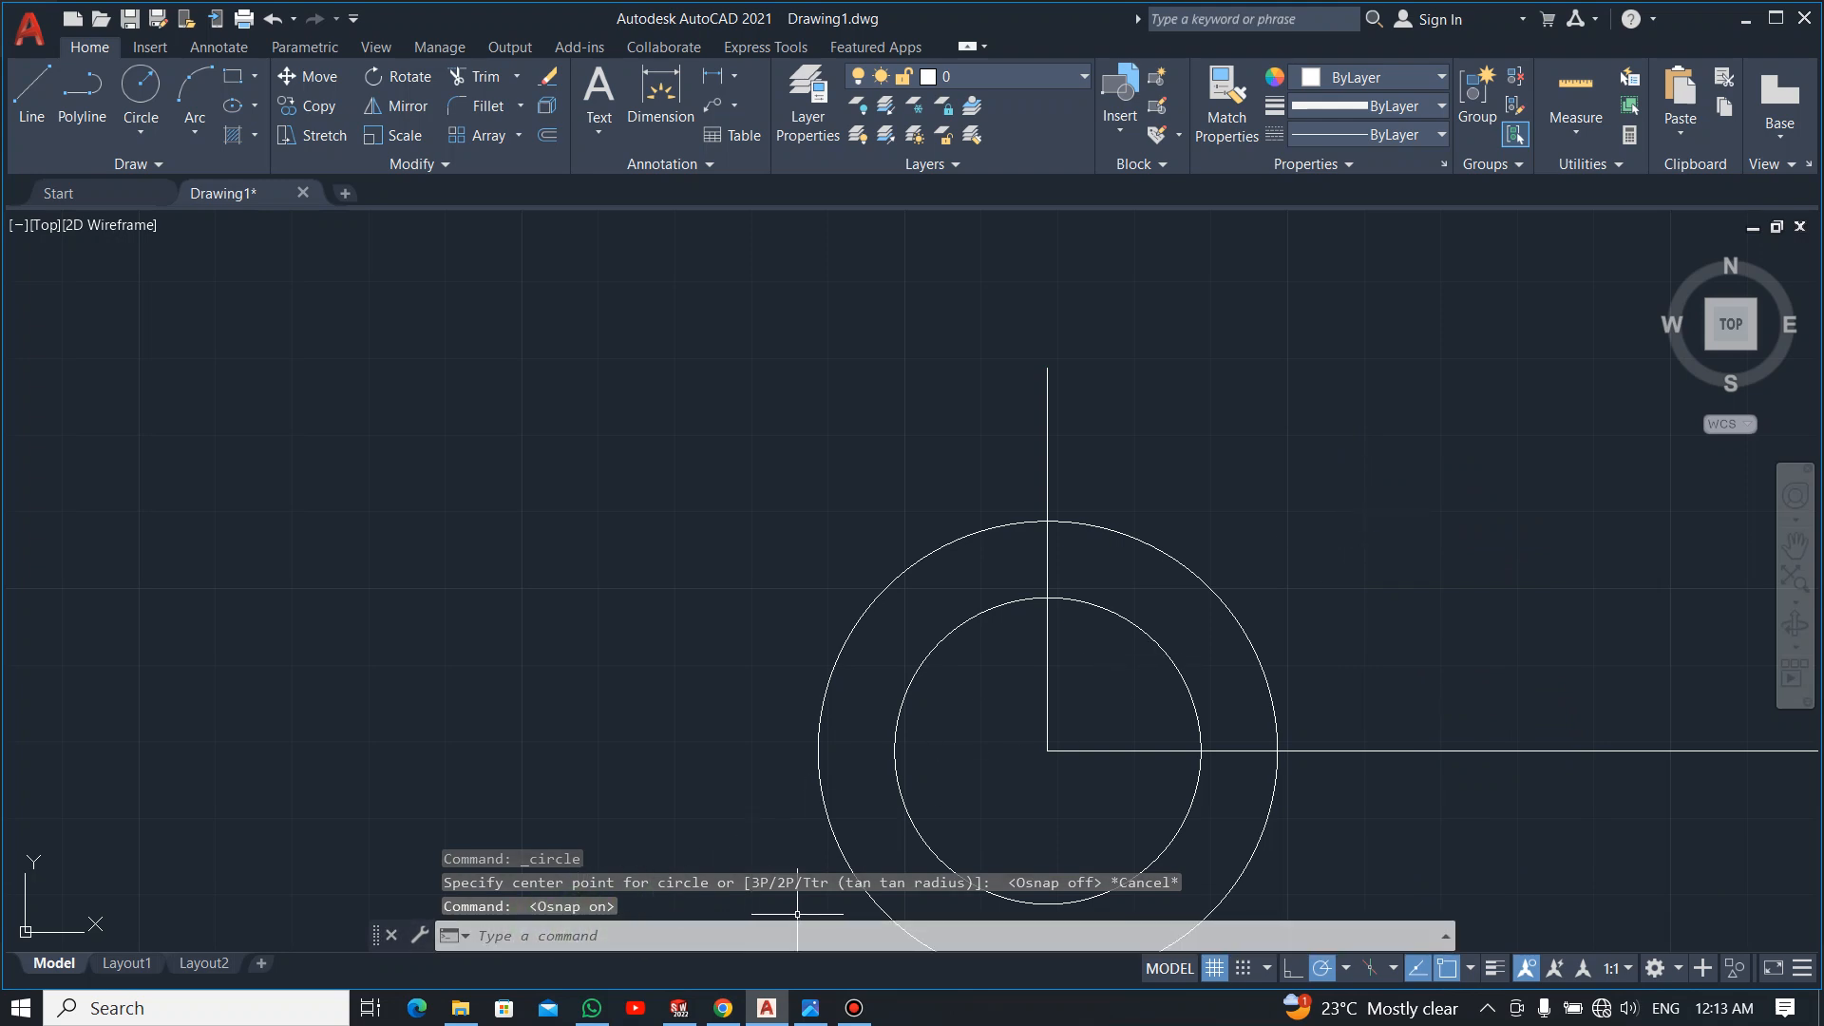
Review which object snap modes are enabled
{"action": "left_click", "coordinate": [1469, 969]}
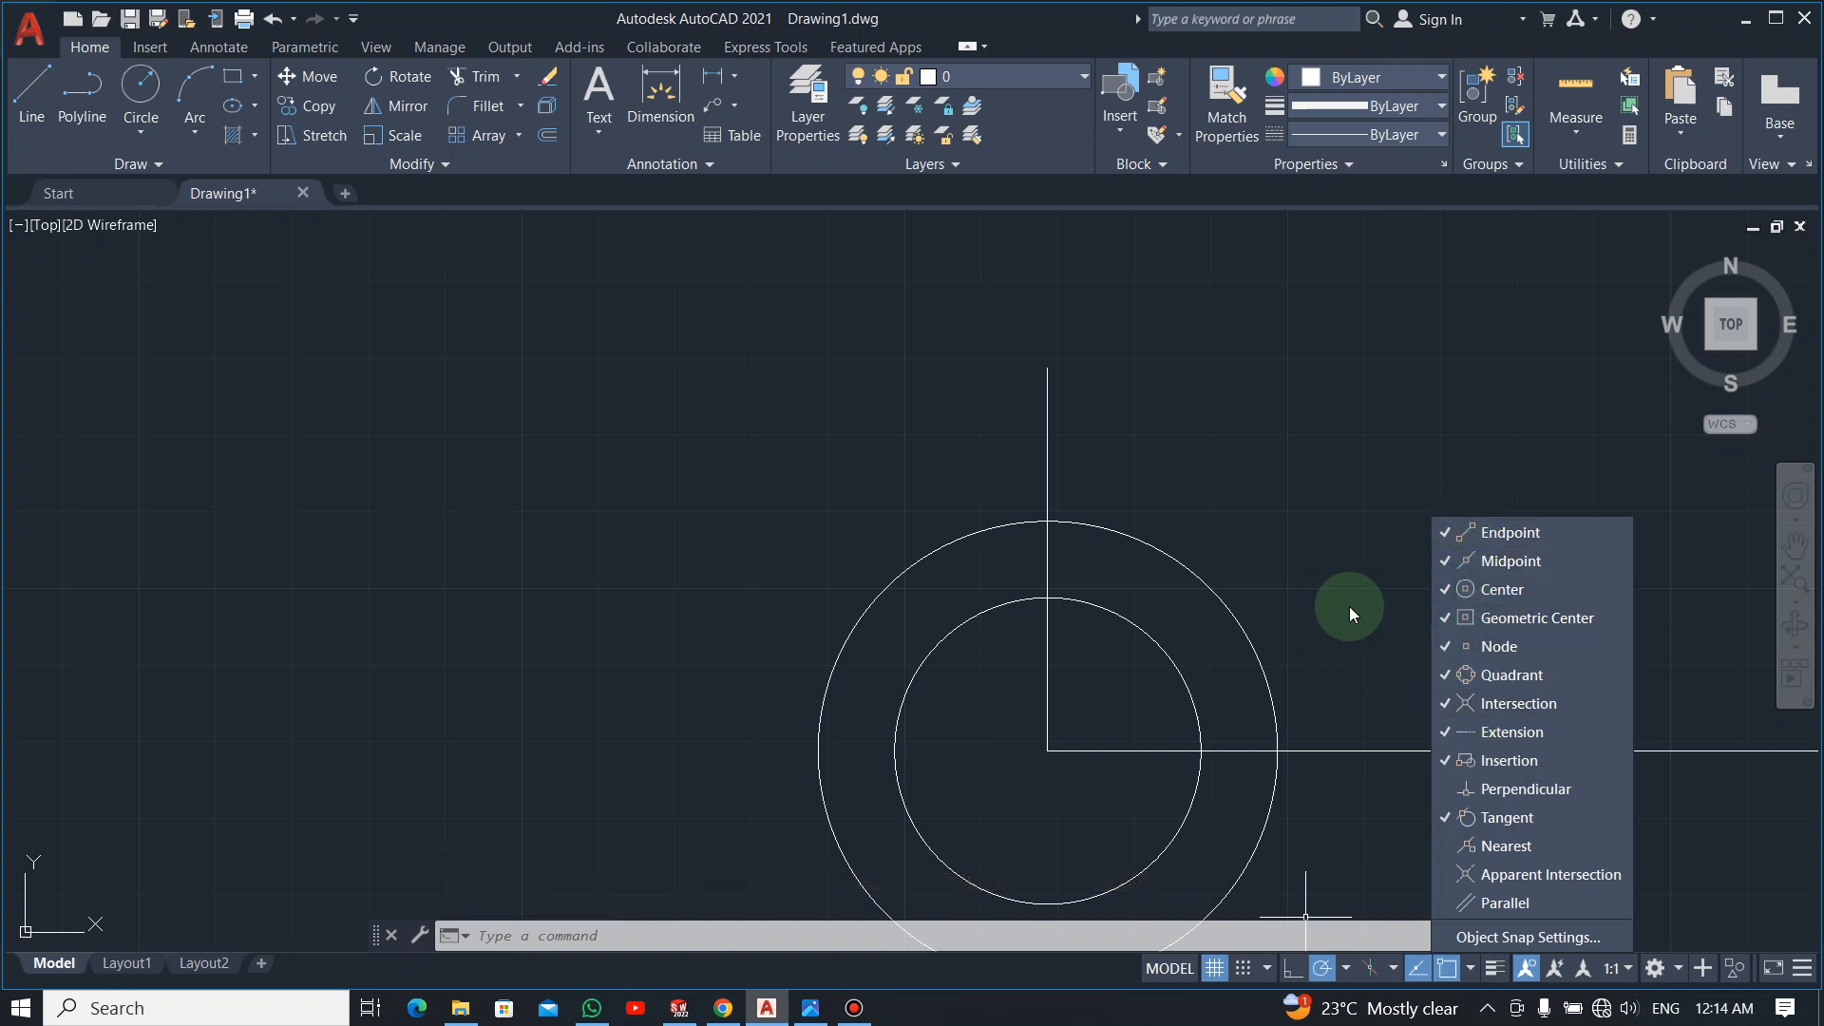
{"action": "left_click", "coordinate": [1283, 367]}
{"action": "key", "text": "Escape"}
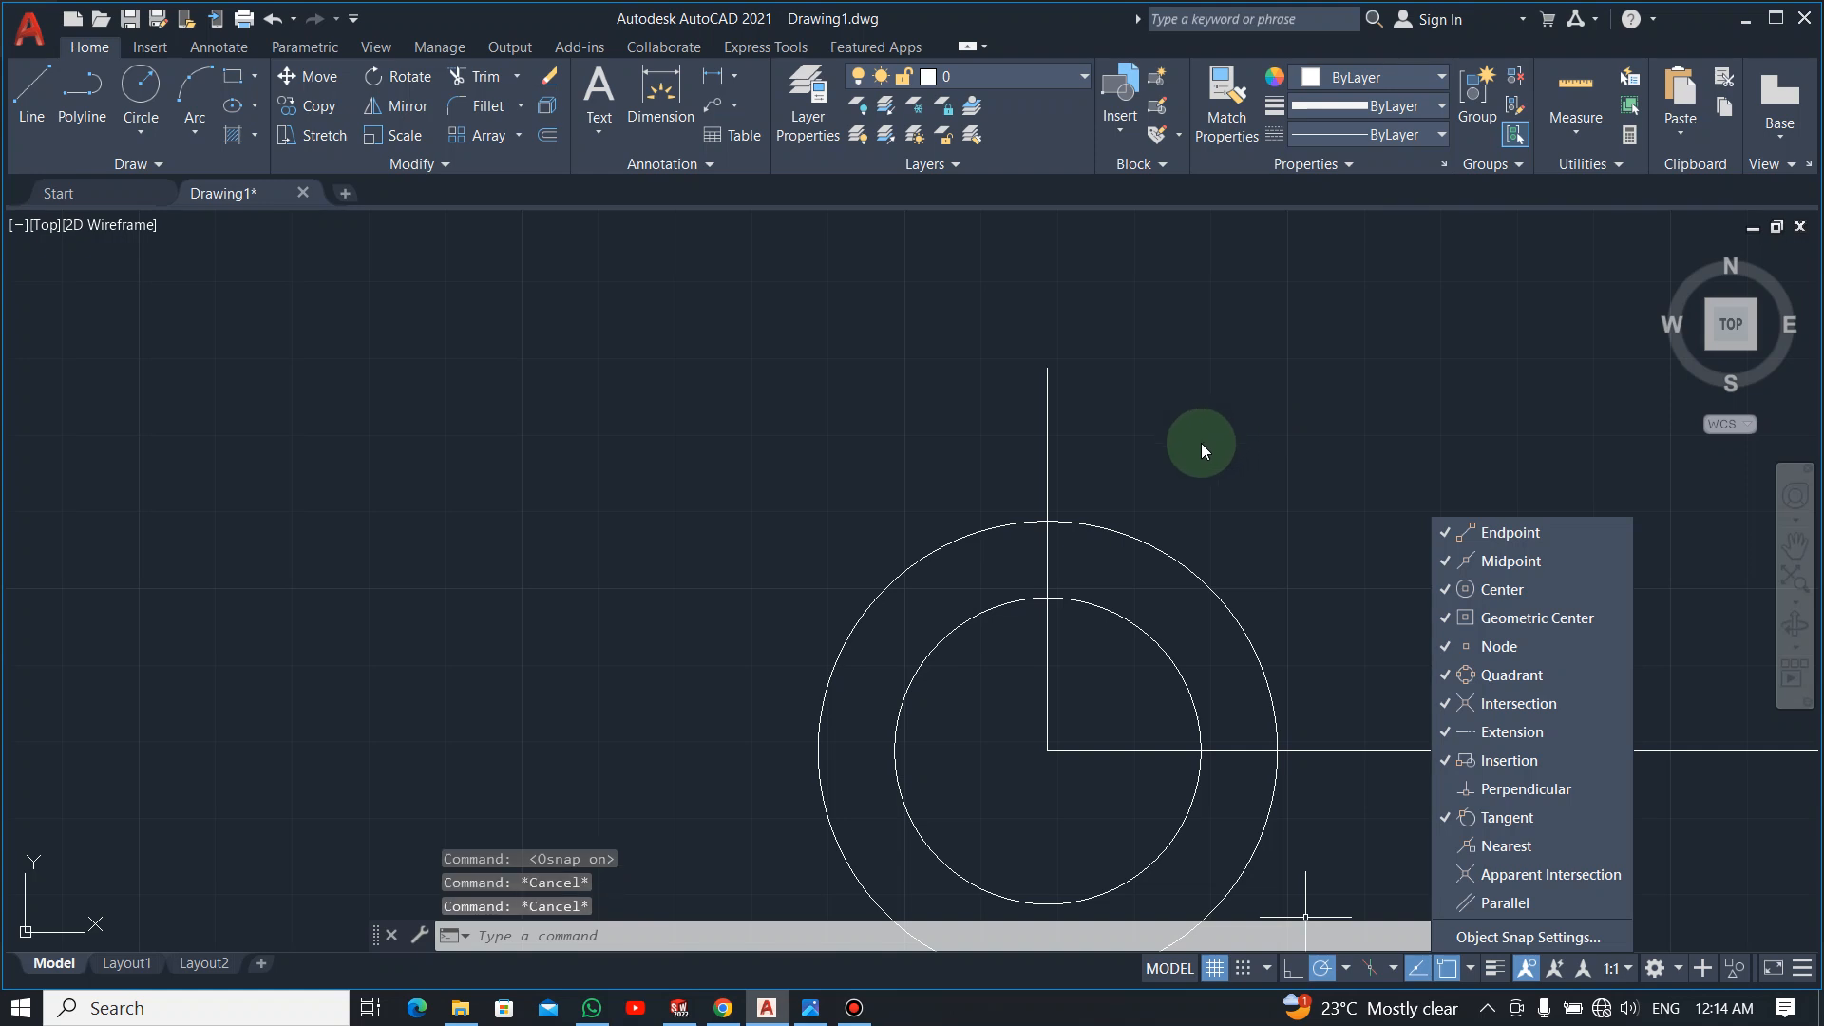
{"action": "left_click", "coordinate": [1302, 460]}
{"action": "key", "text": "Escape"}
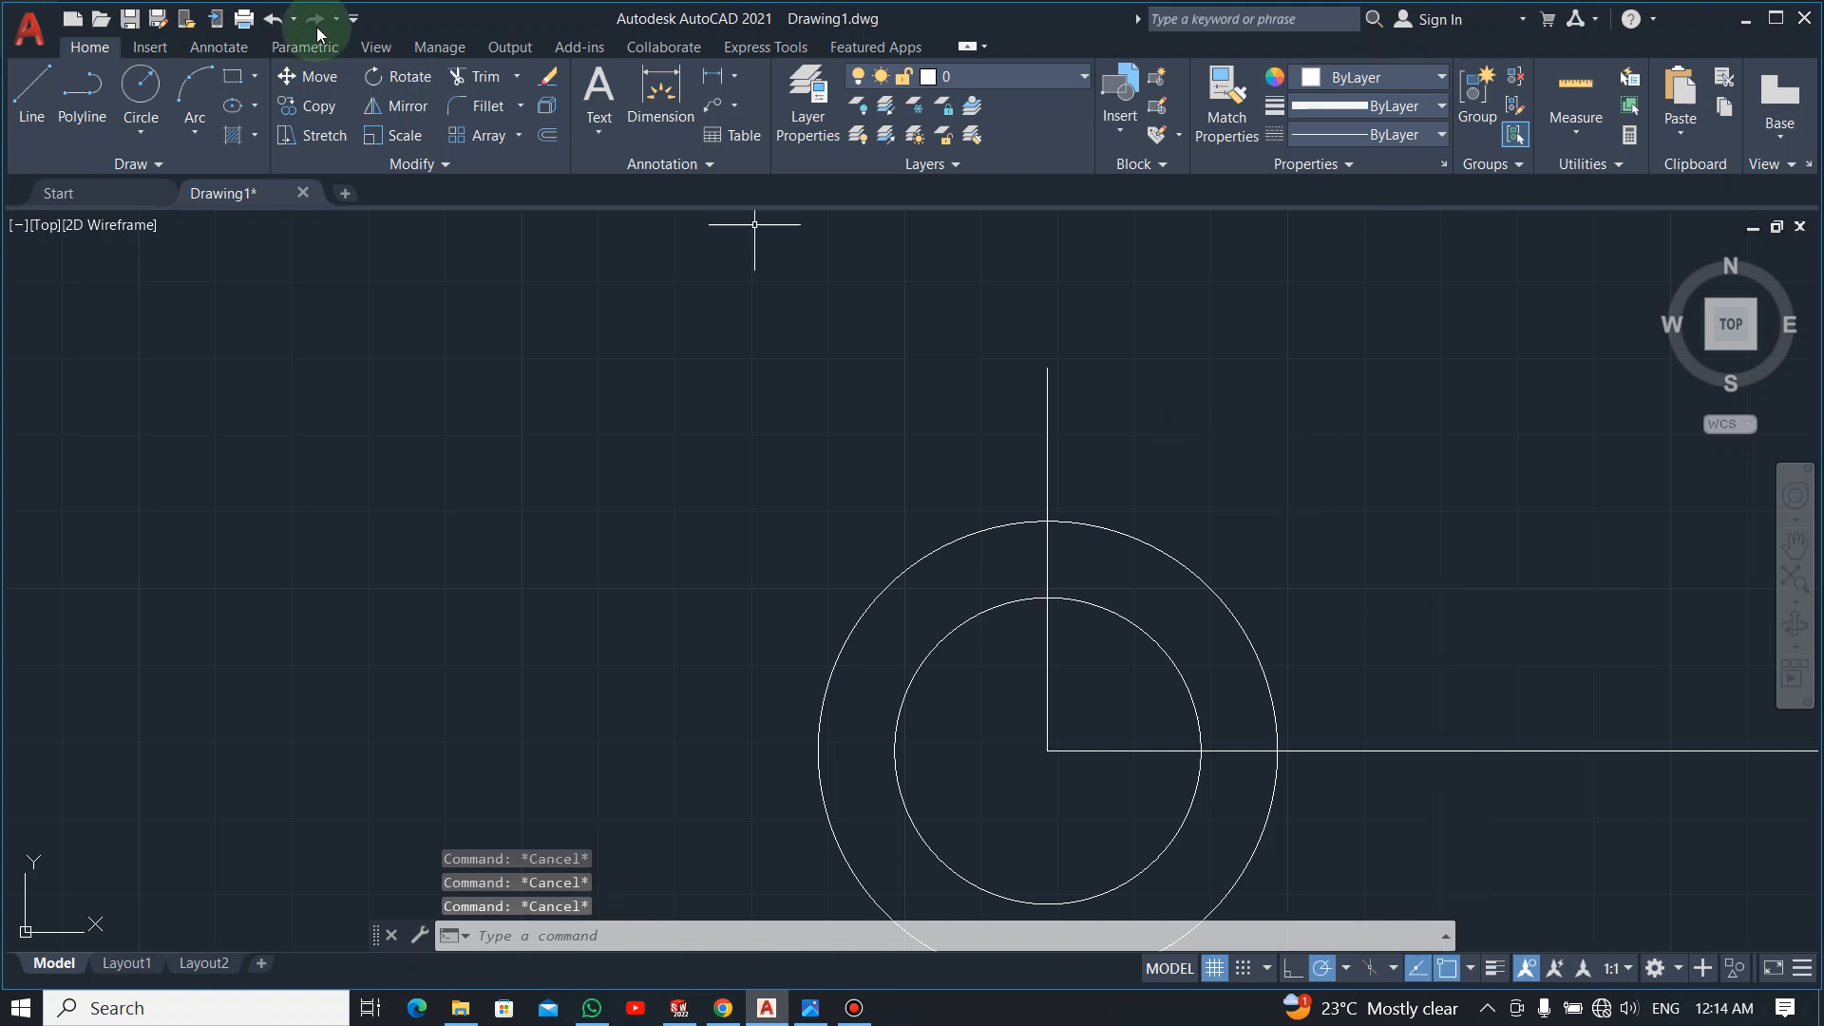
Draw a circle of radius 8 centred on the upper endpoint of the vertical line
{"action": "left_click", "coordinate": [140, 90]}
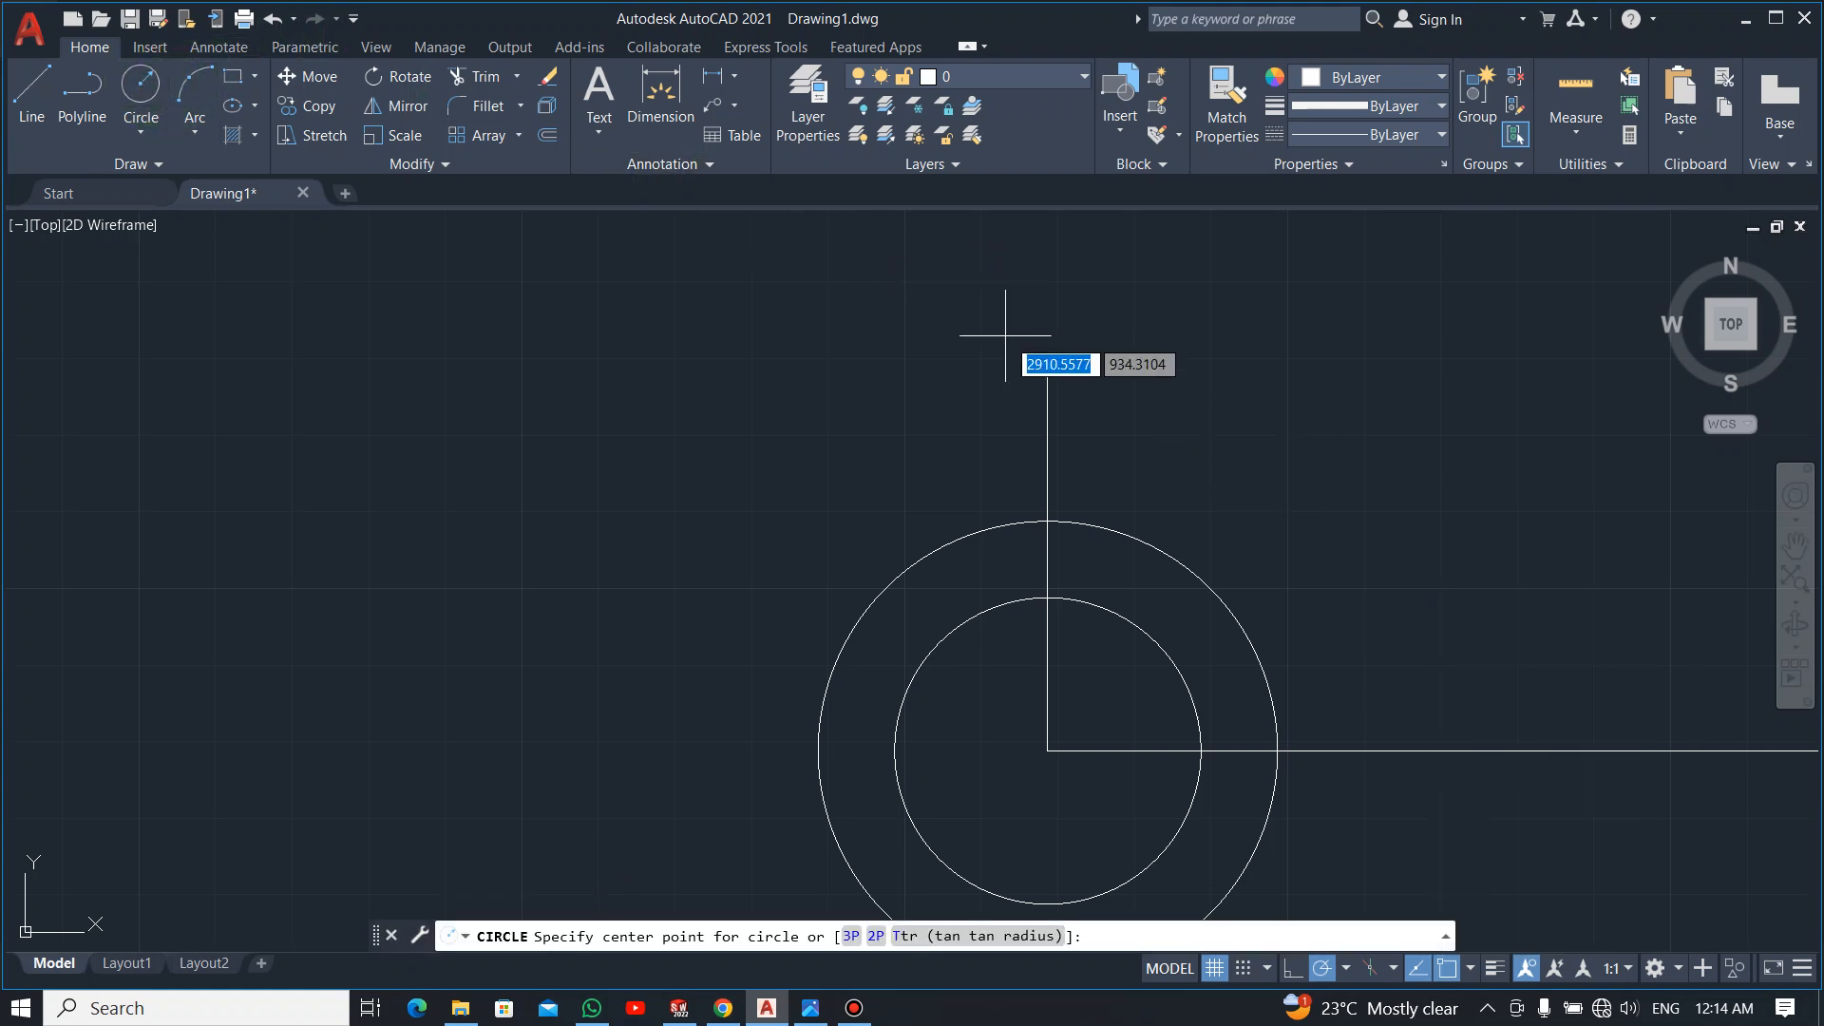
{"action": "left_click", "coordinate": [1047, 368]}
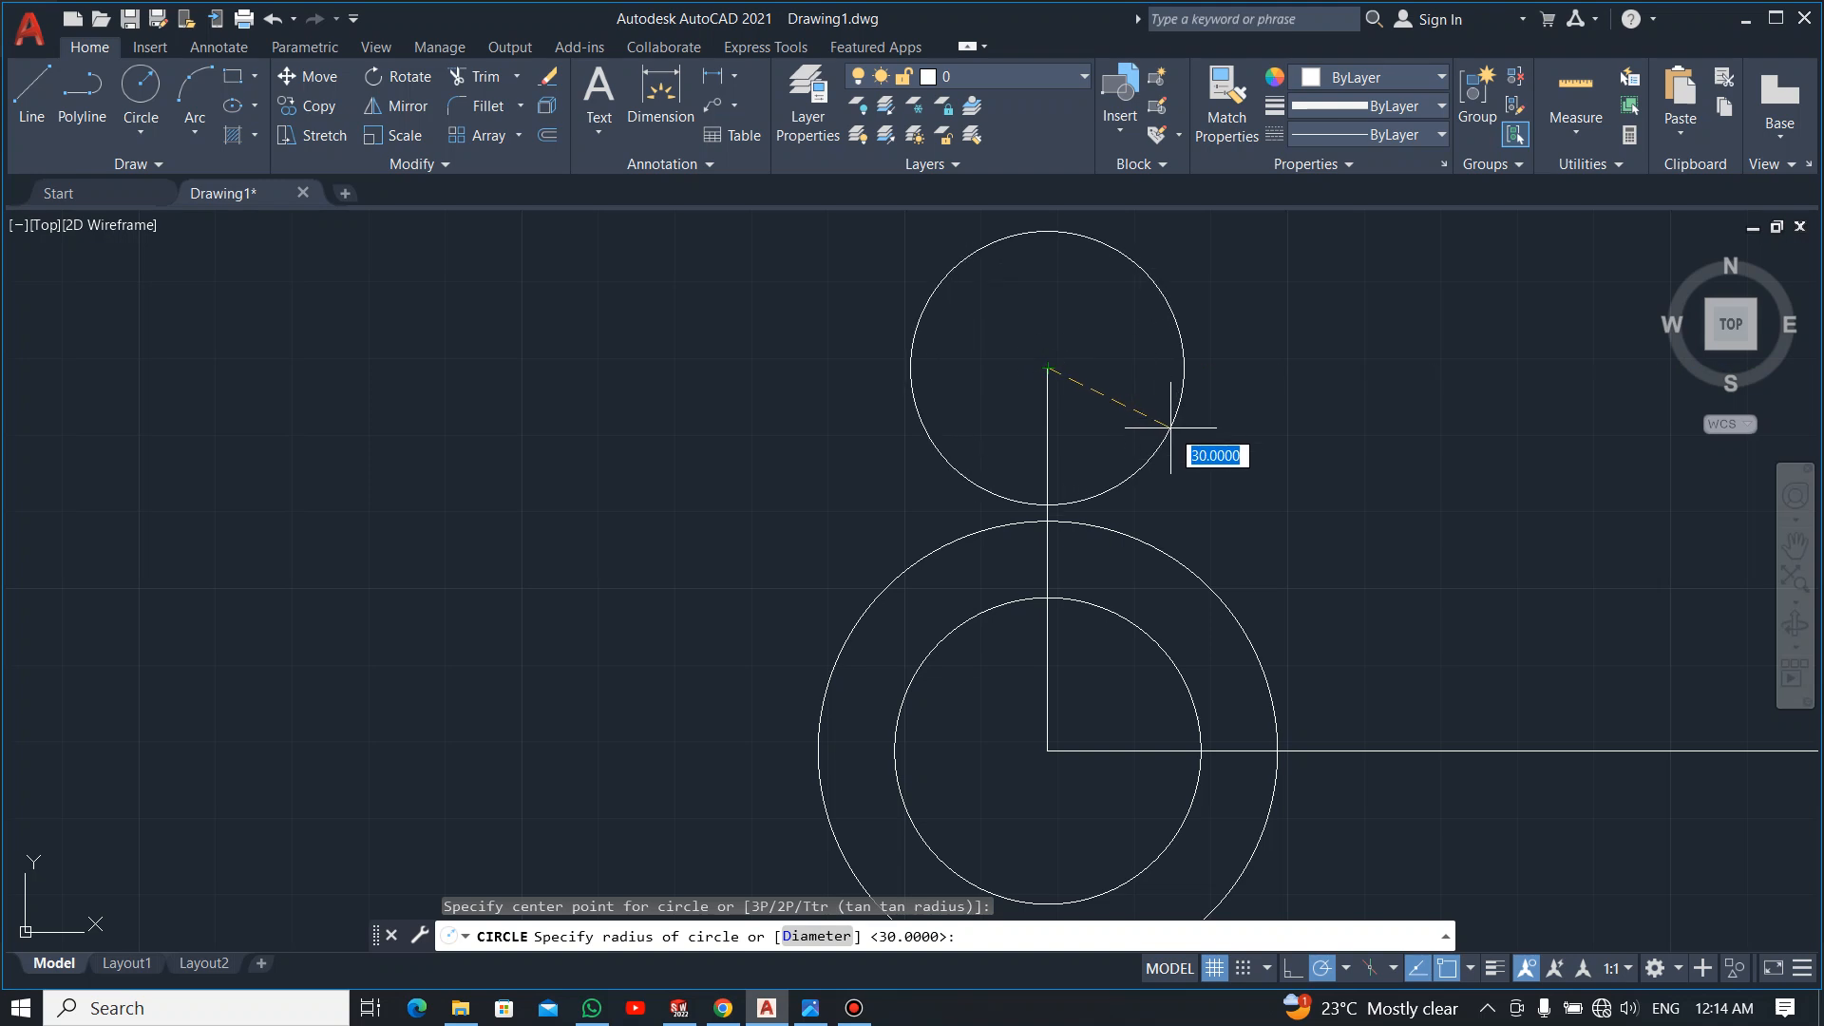
{"action": "type", "text": "8"}
{"action": "key", "text": "Return"}
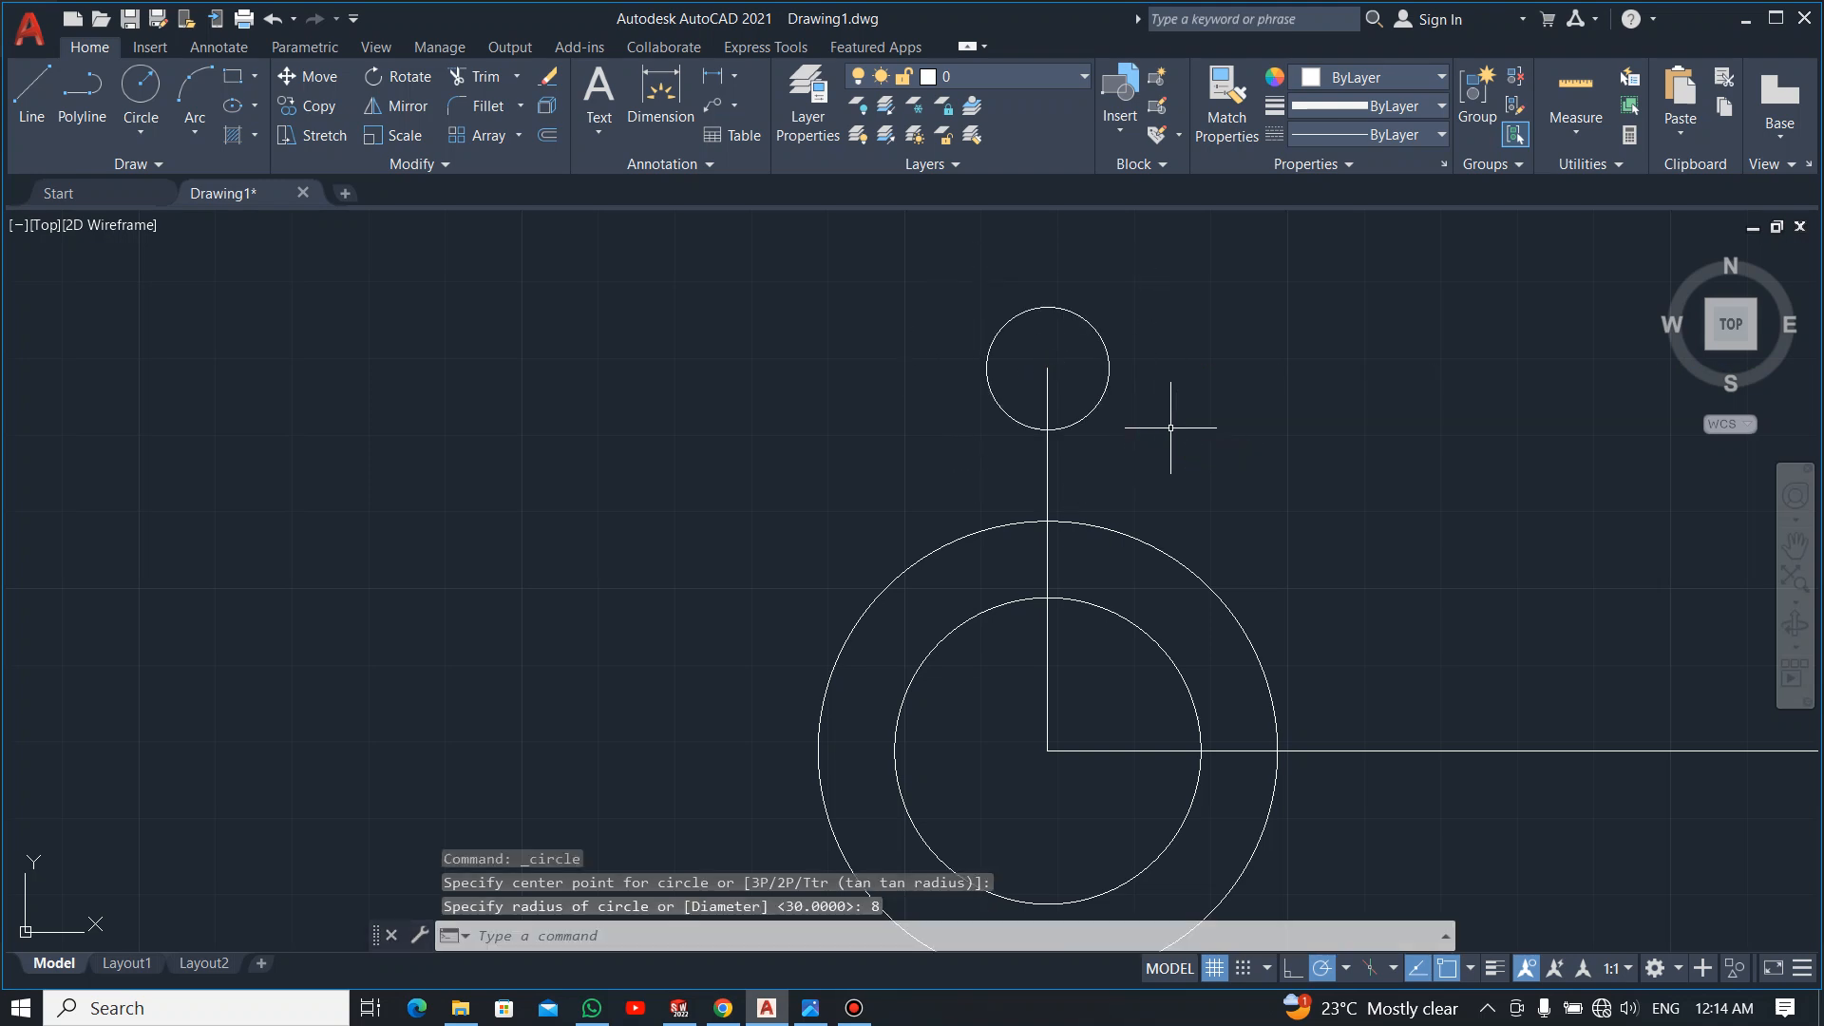
Check the upper-left arc in the reference image and draw a radius 15 circle concentric with the upper radius 8 circle
{"action": "key", "text": "alt+Tab"}
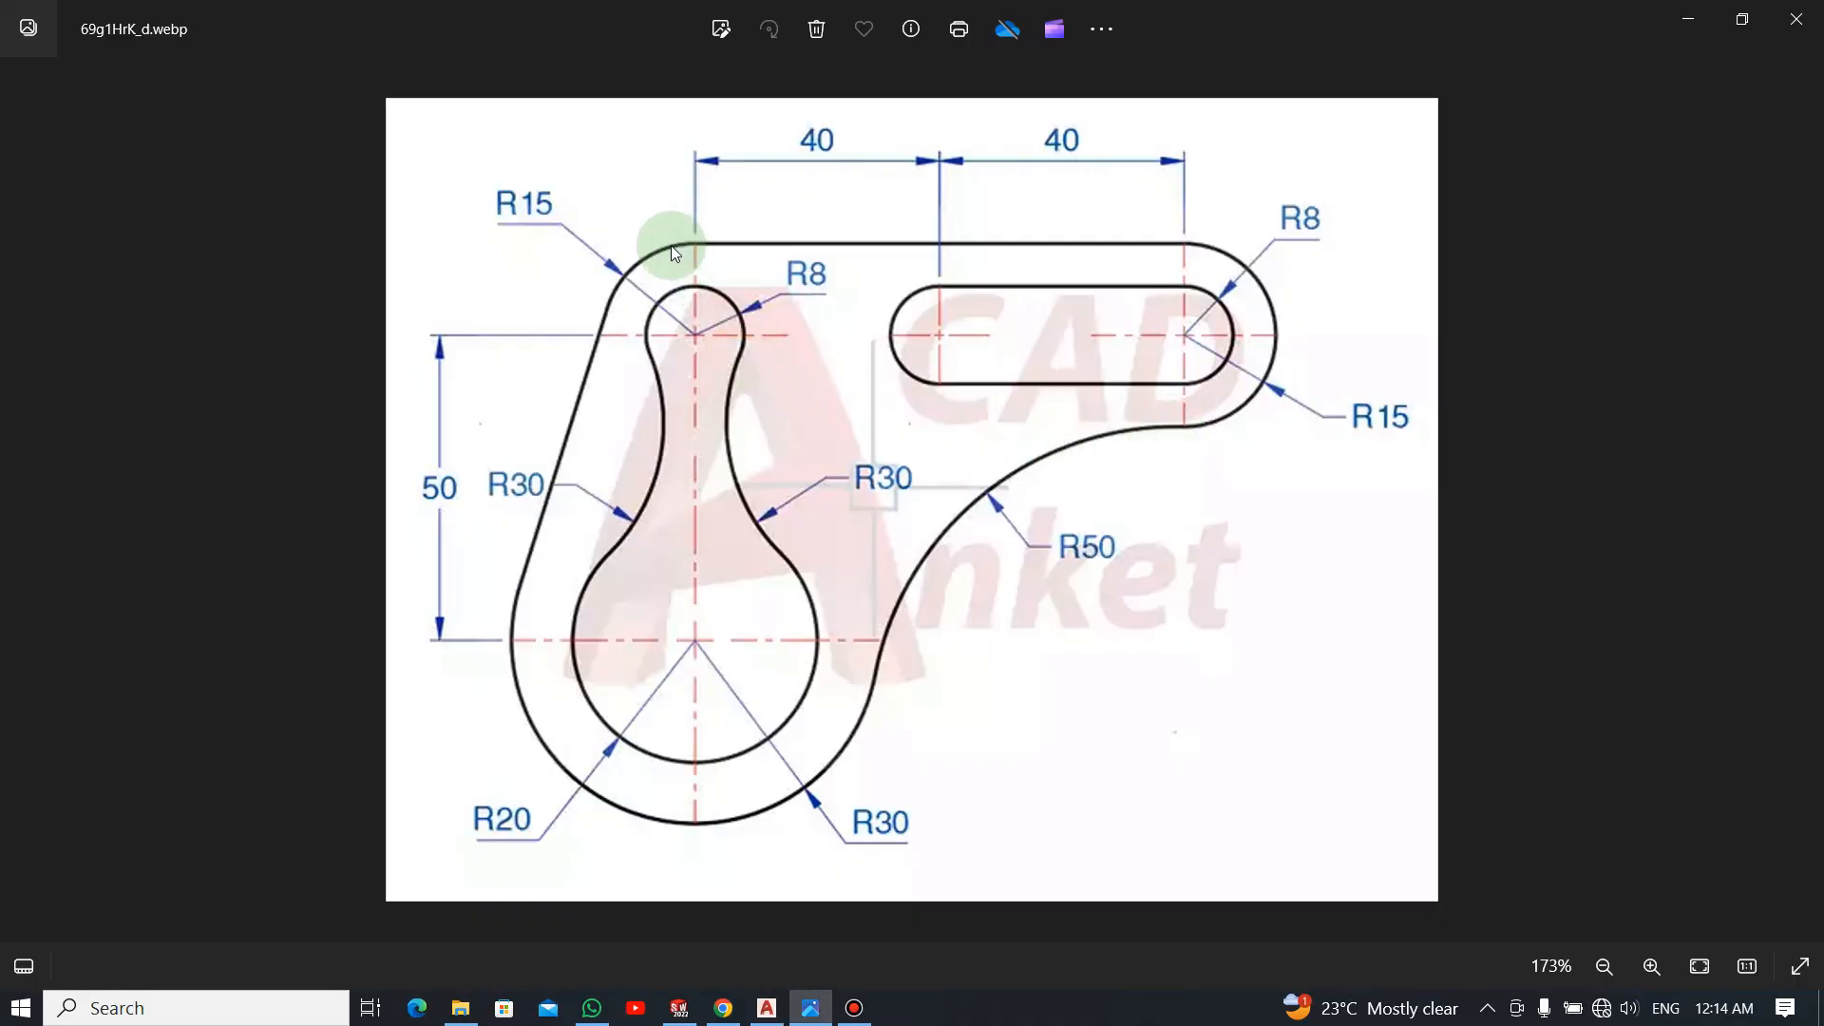
{"action": "key", "text": "alt+Tab"}
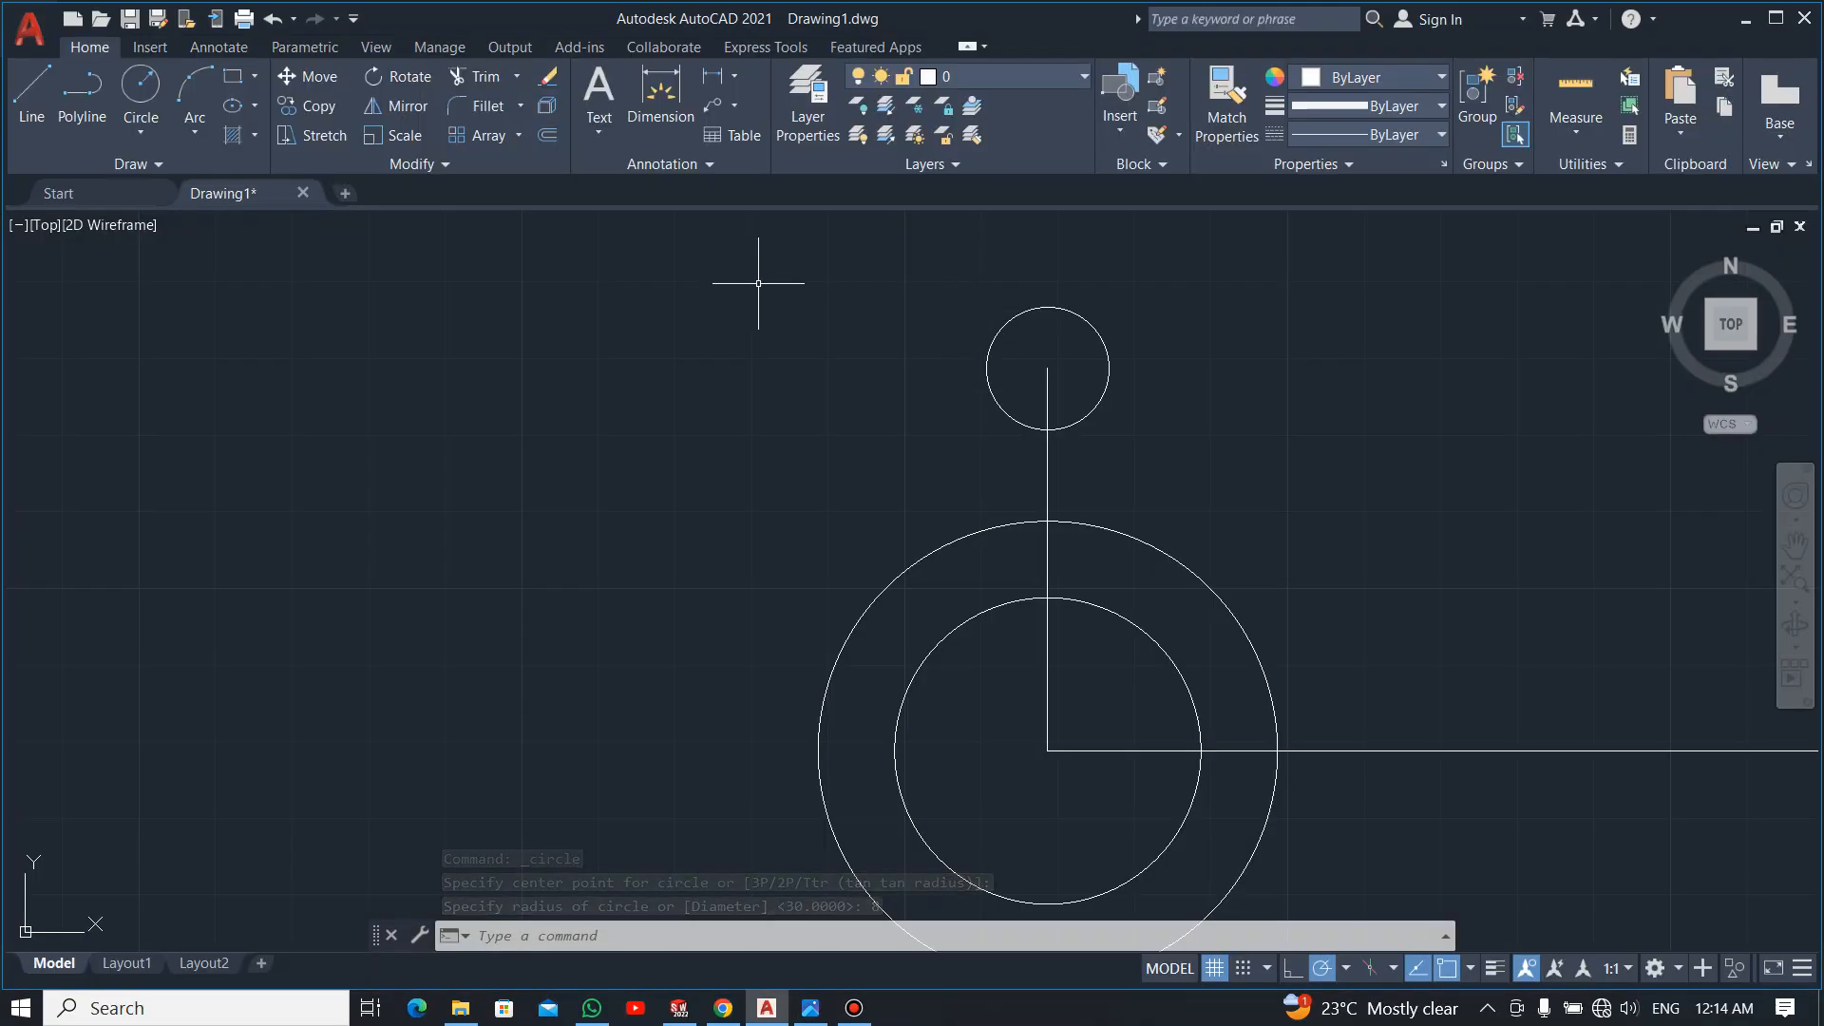
{"action": "type", "text": "c"}
{"action": "key", "text": "Return"}
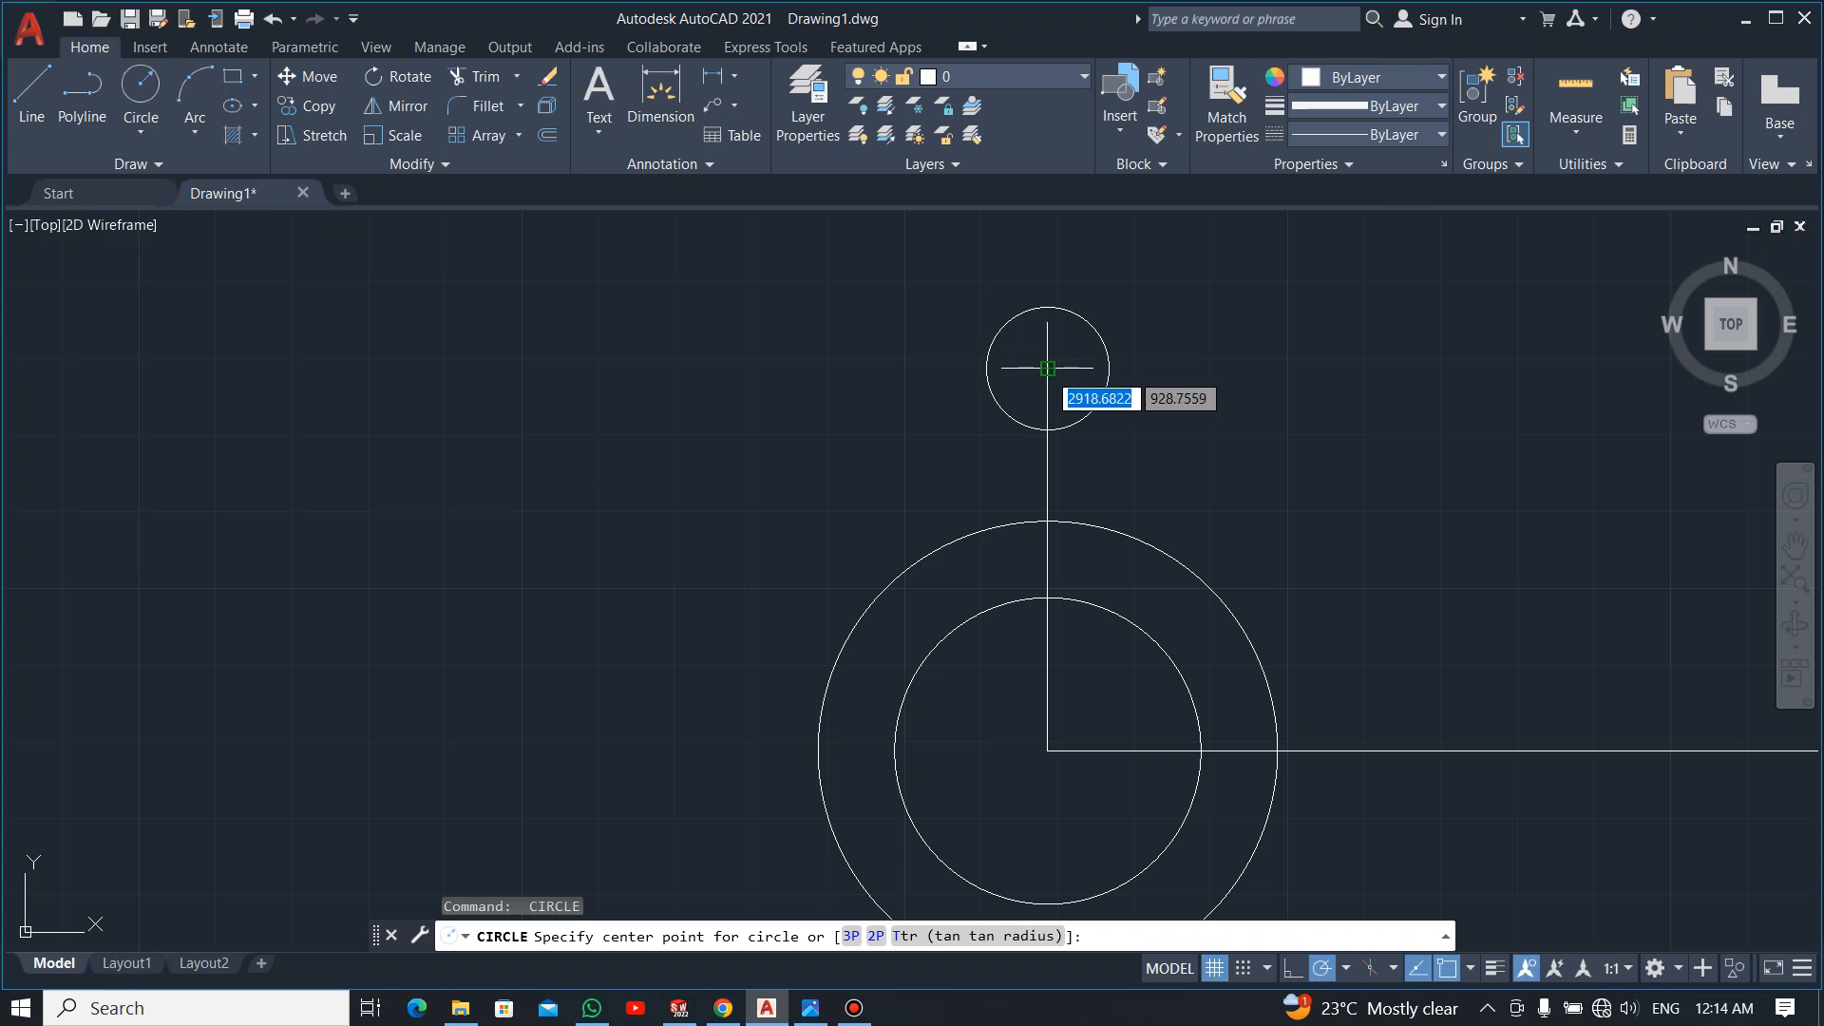
{"action": "left_click", "coordinate": [1048, 369]}
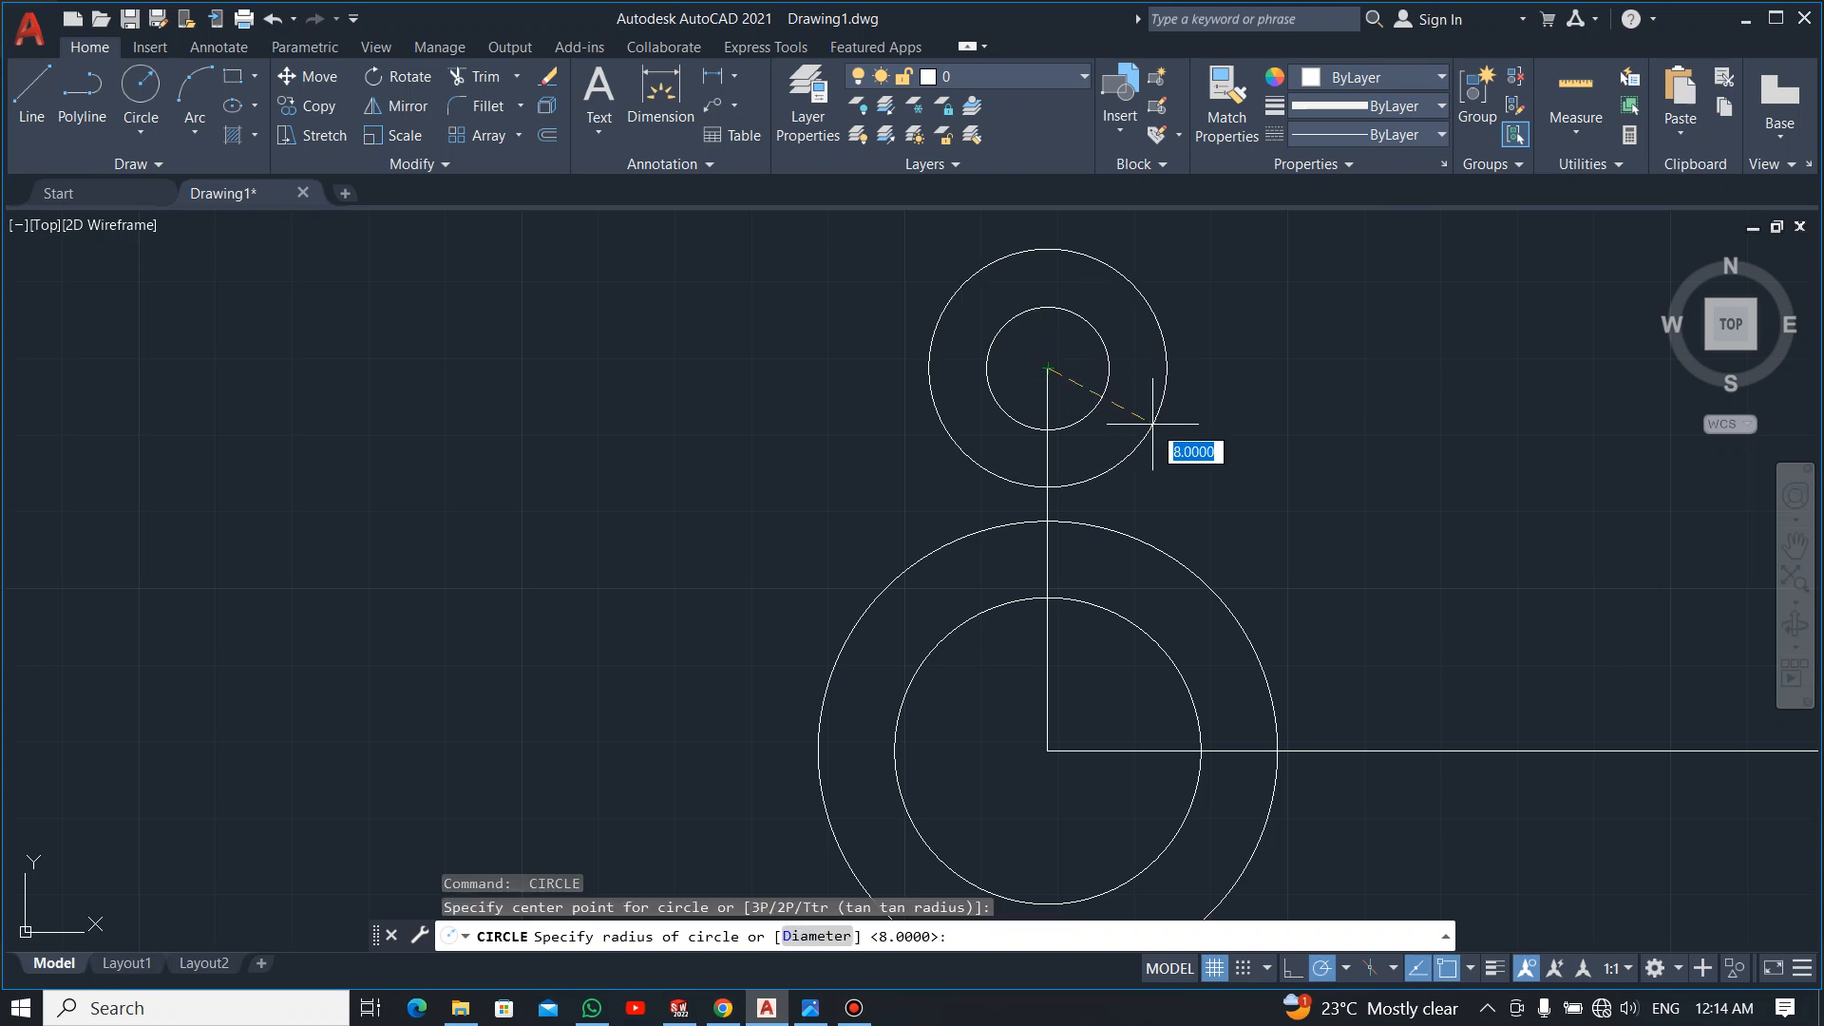
{"action": "type", "text": "15"}
{"action": "key", "text": "Return"}
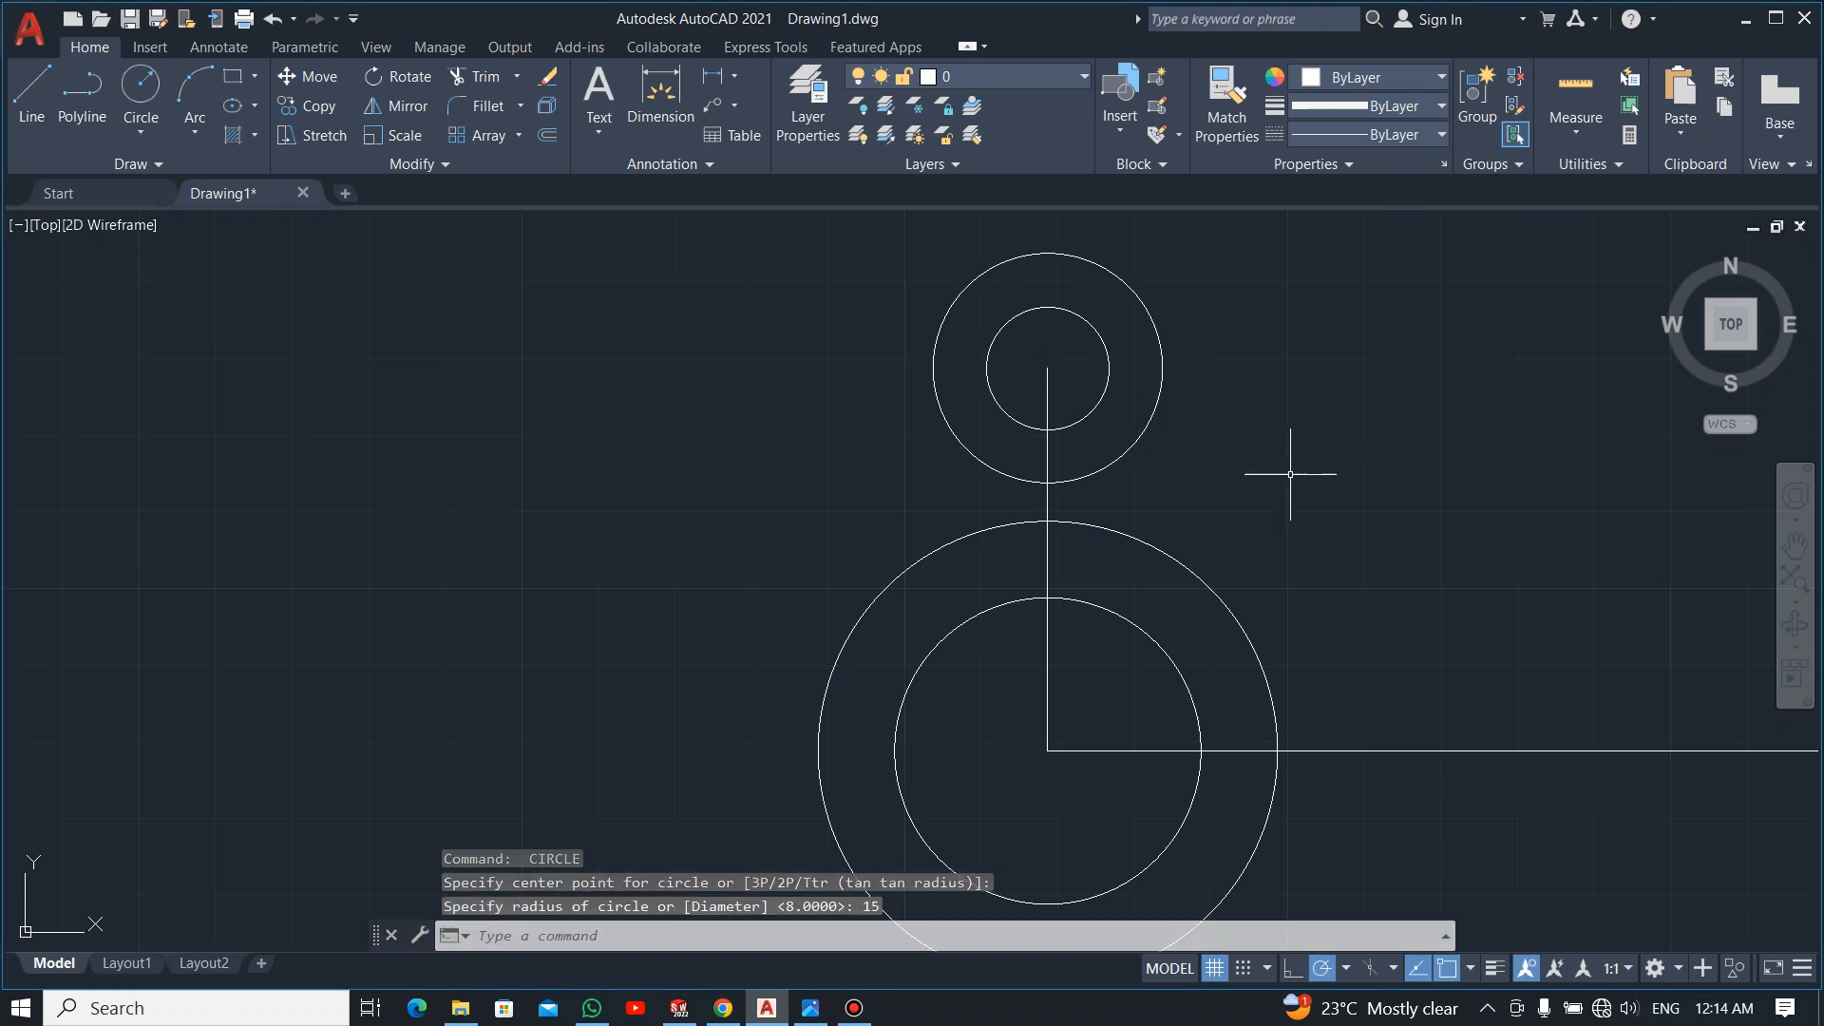
Delete the long horizontal construction line running through the centre of the two lower circles
{"action": "scroll", "coordinate": [1276, 564], "scroll_direction": "up", "scroll_amount": 2}
{"action": "mouse_move", "coordinate": [1379, 561]}
{"action": "middle_mouse_down"}
{"action": "mouse_move", "coordinate": [1421, 557]}
{"action": "mouse_move", "coordinate": [1050, 541]}
{"action": "middle_mouse_up"}
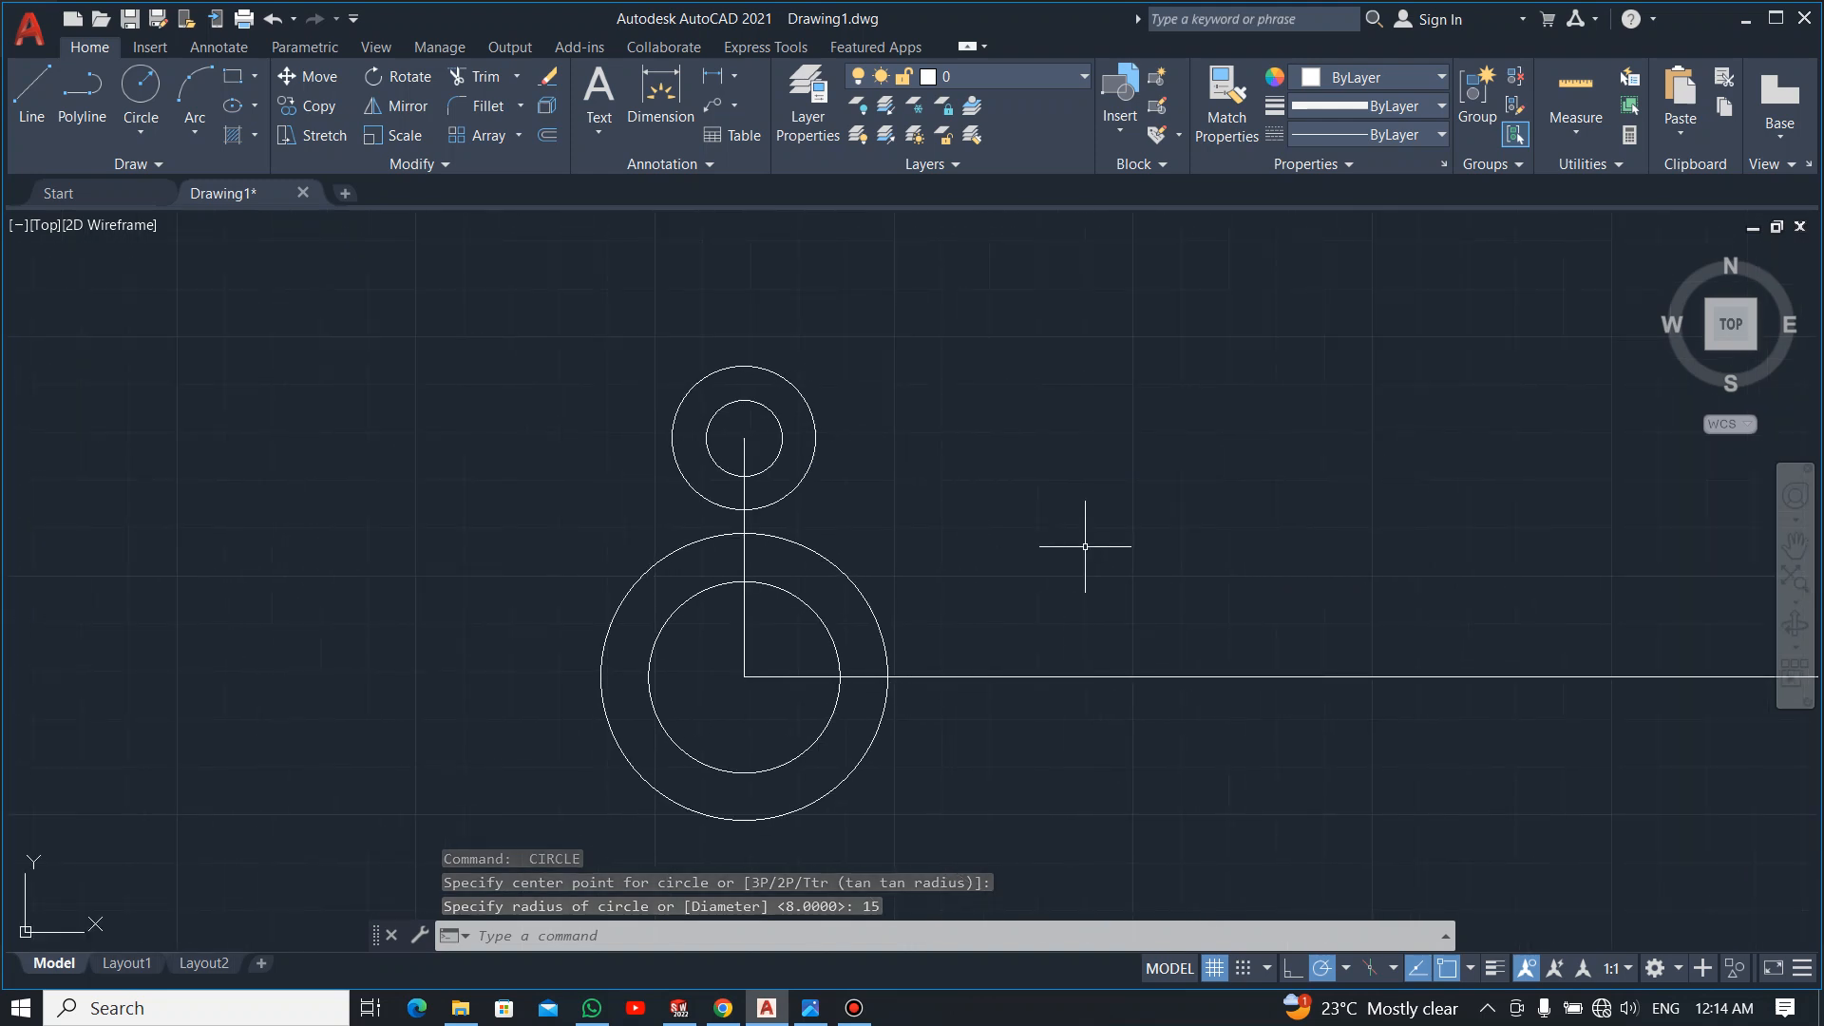
{"action": "left_click", "coordinate": [1195, 677]}
{"action": "key", "text": "Delete"}
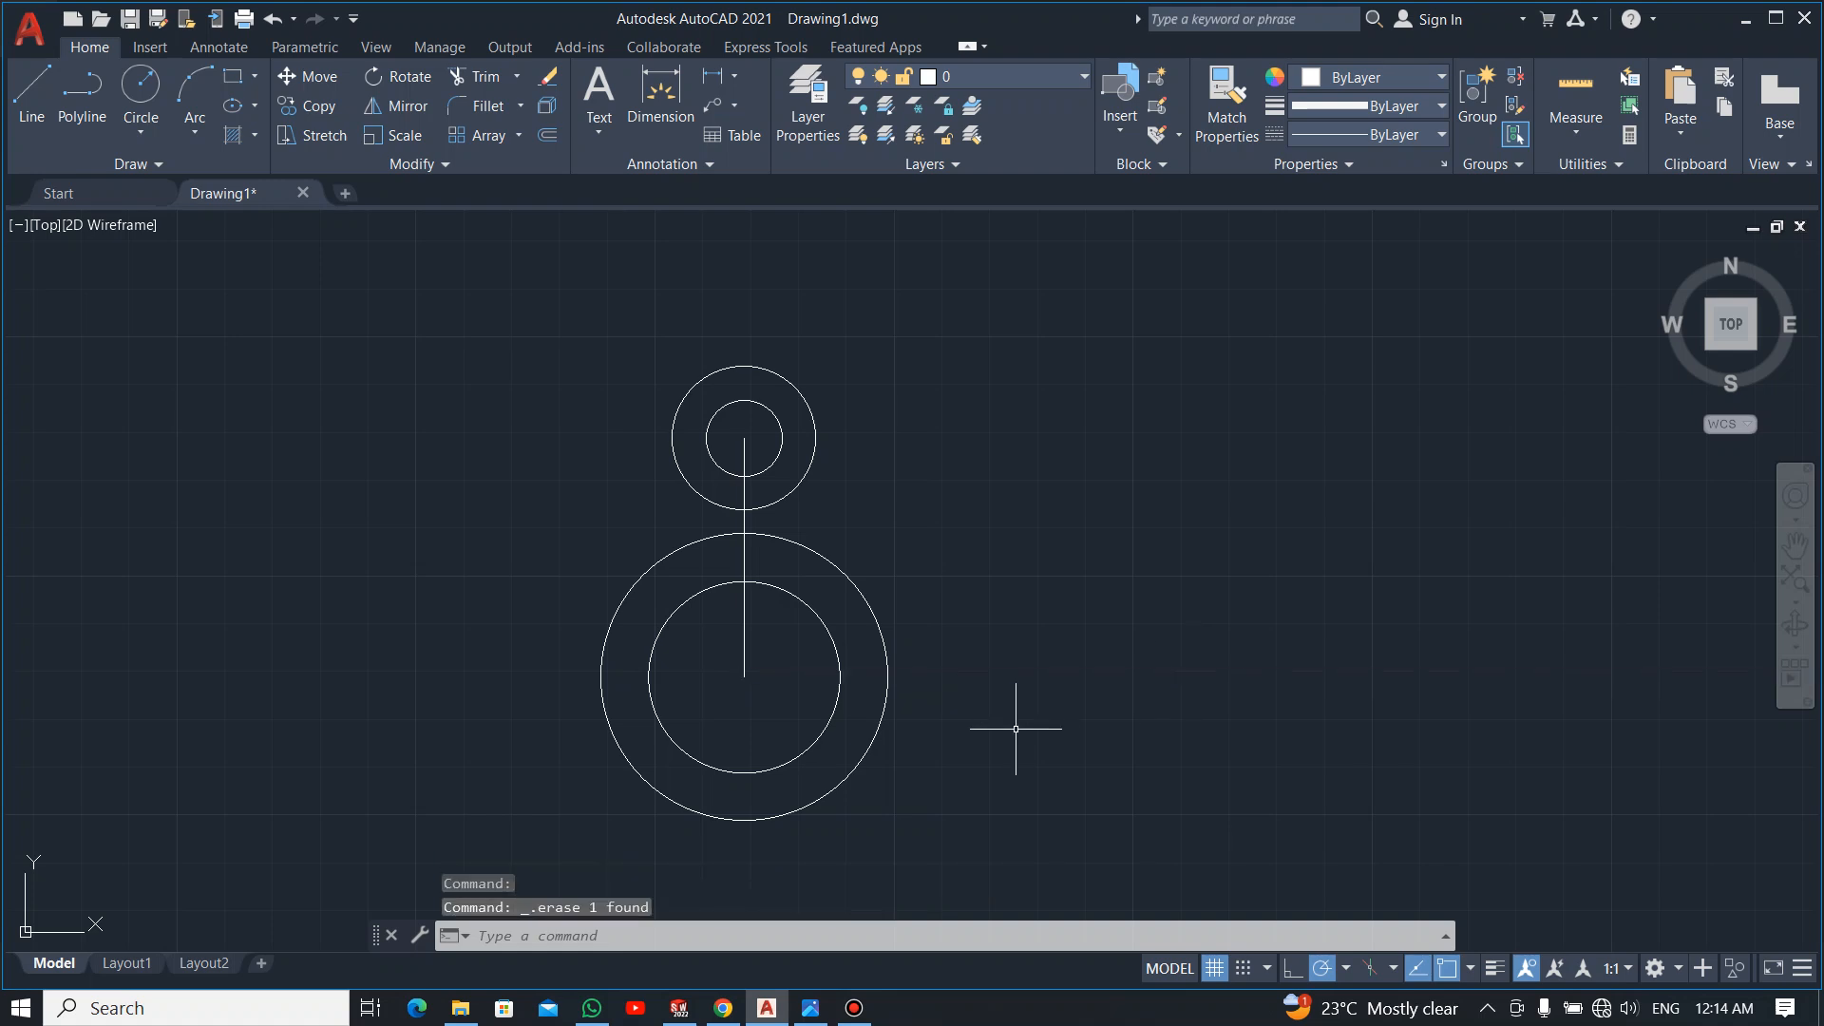
Check the horizontal centre distances in the reference image and draw a line 80 units long to the right from the upper circles' centre
{"action": "key", "text": "alt+Tab"}
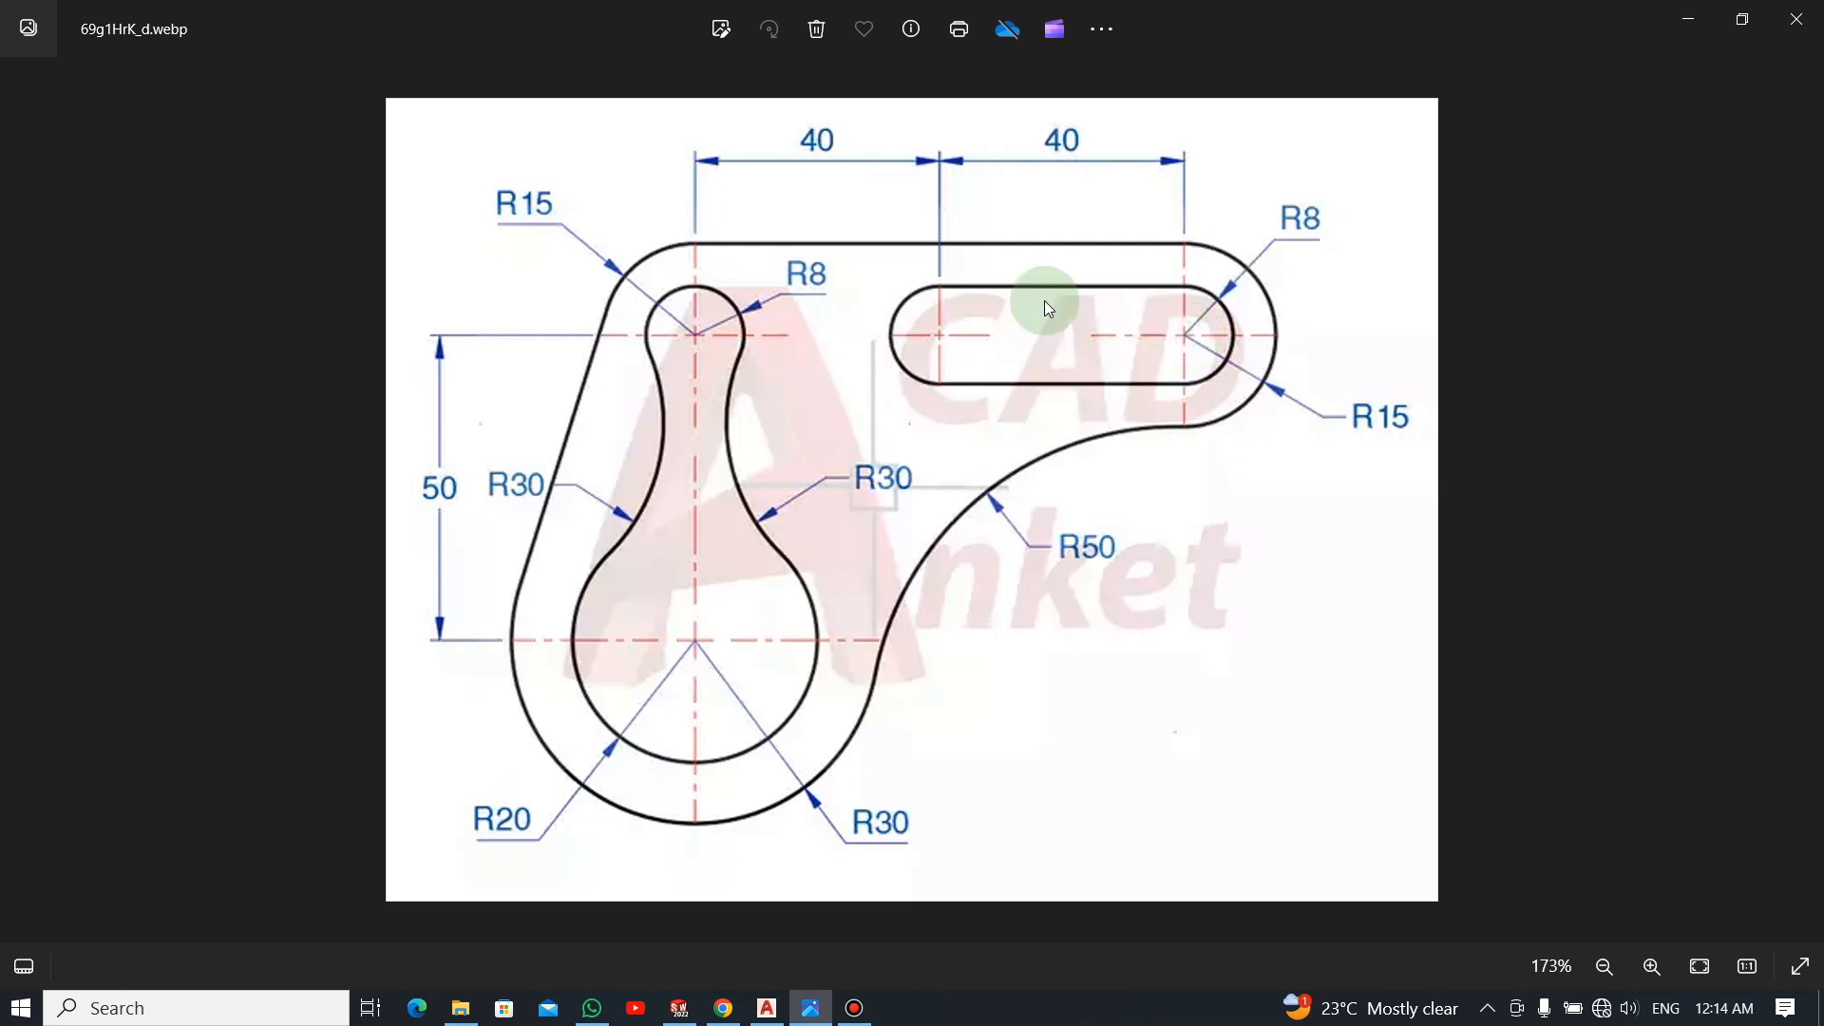
{"action": "key", "text": "alt+Tab"}
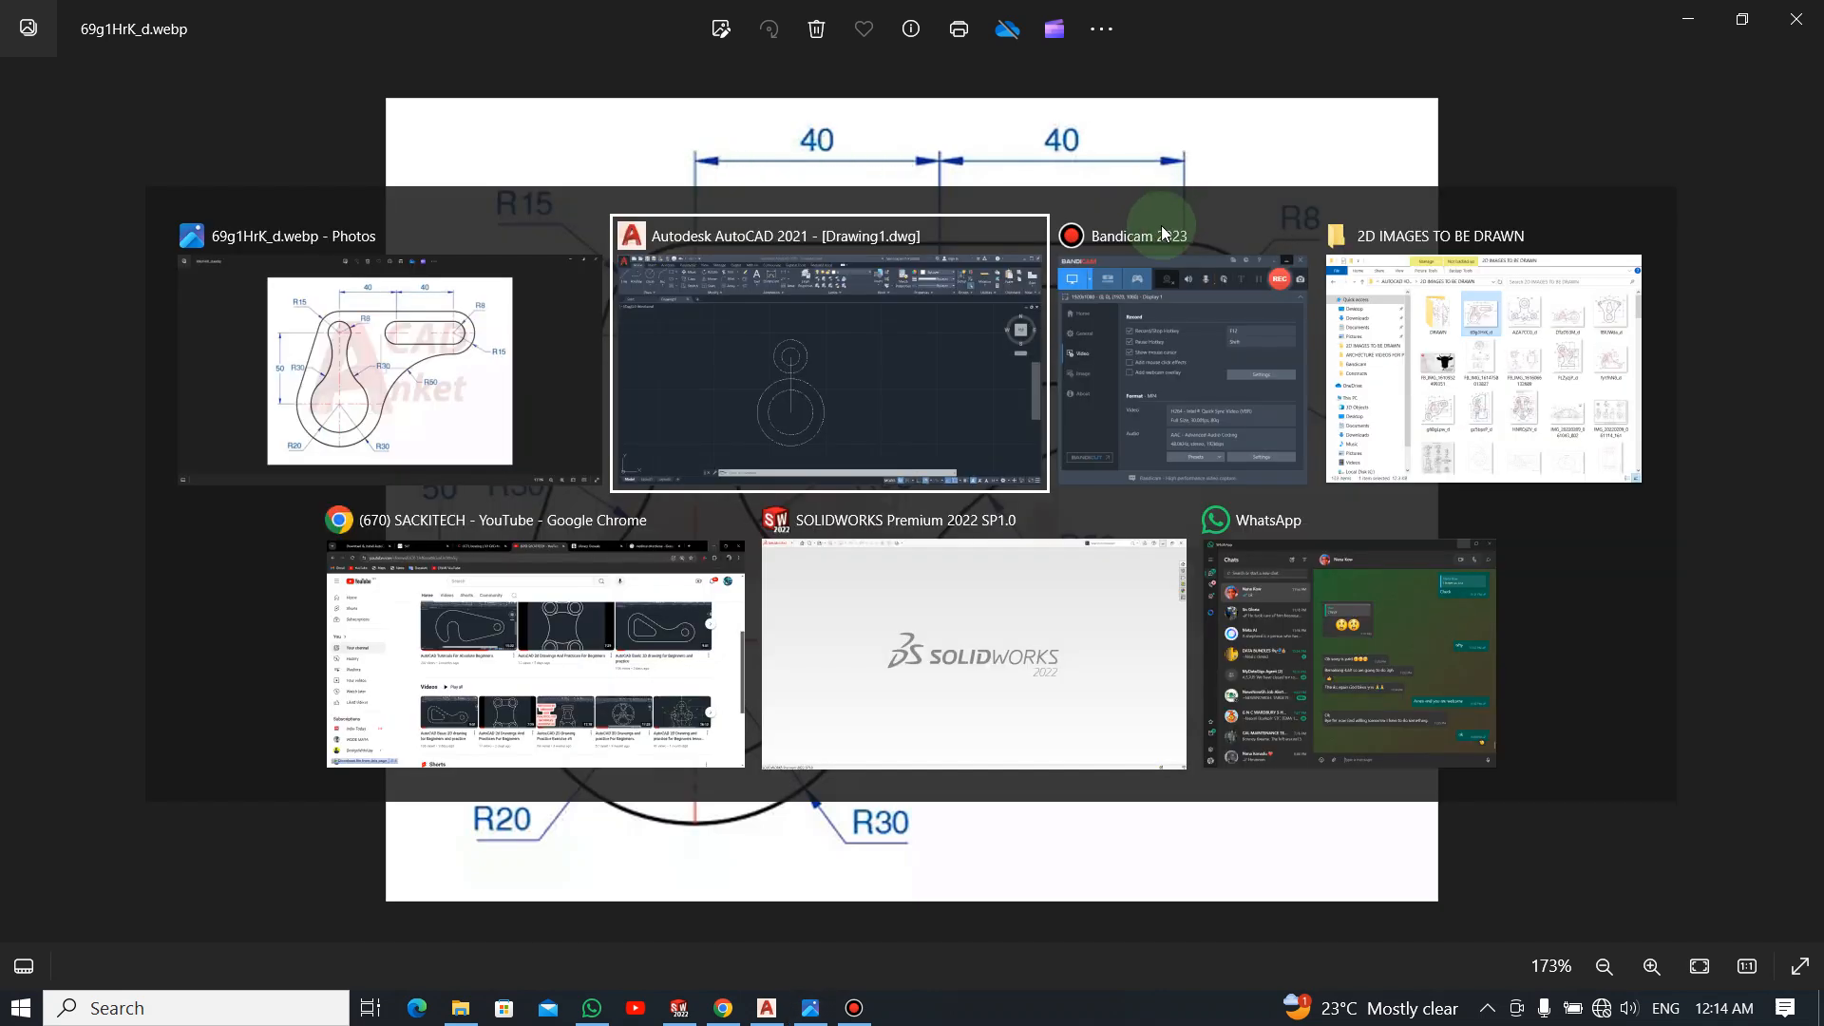
{"action": "type", "text": "l"}
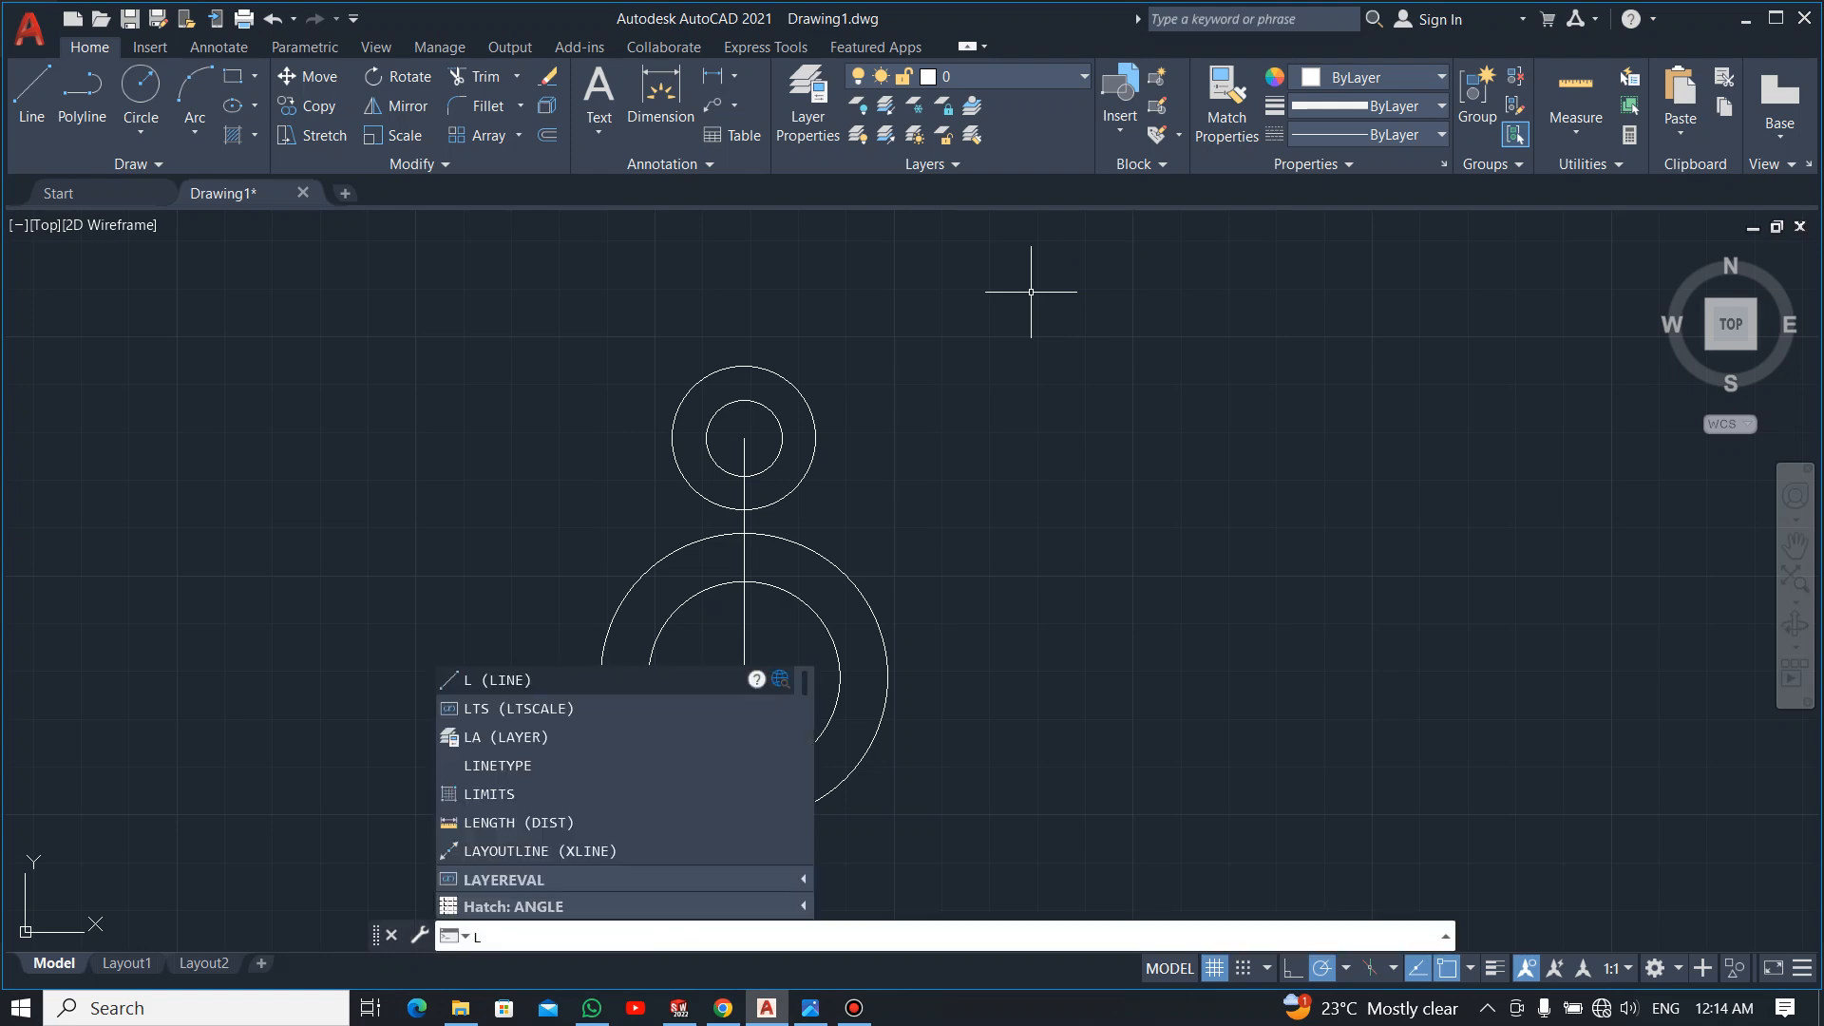
{"action": "key", "text": "Return"}
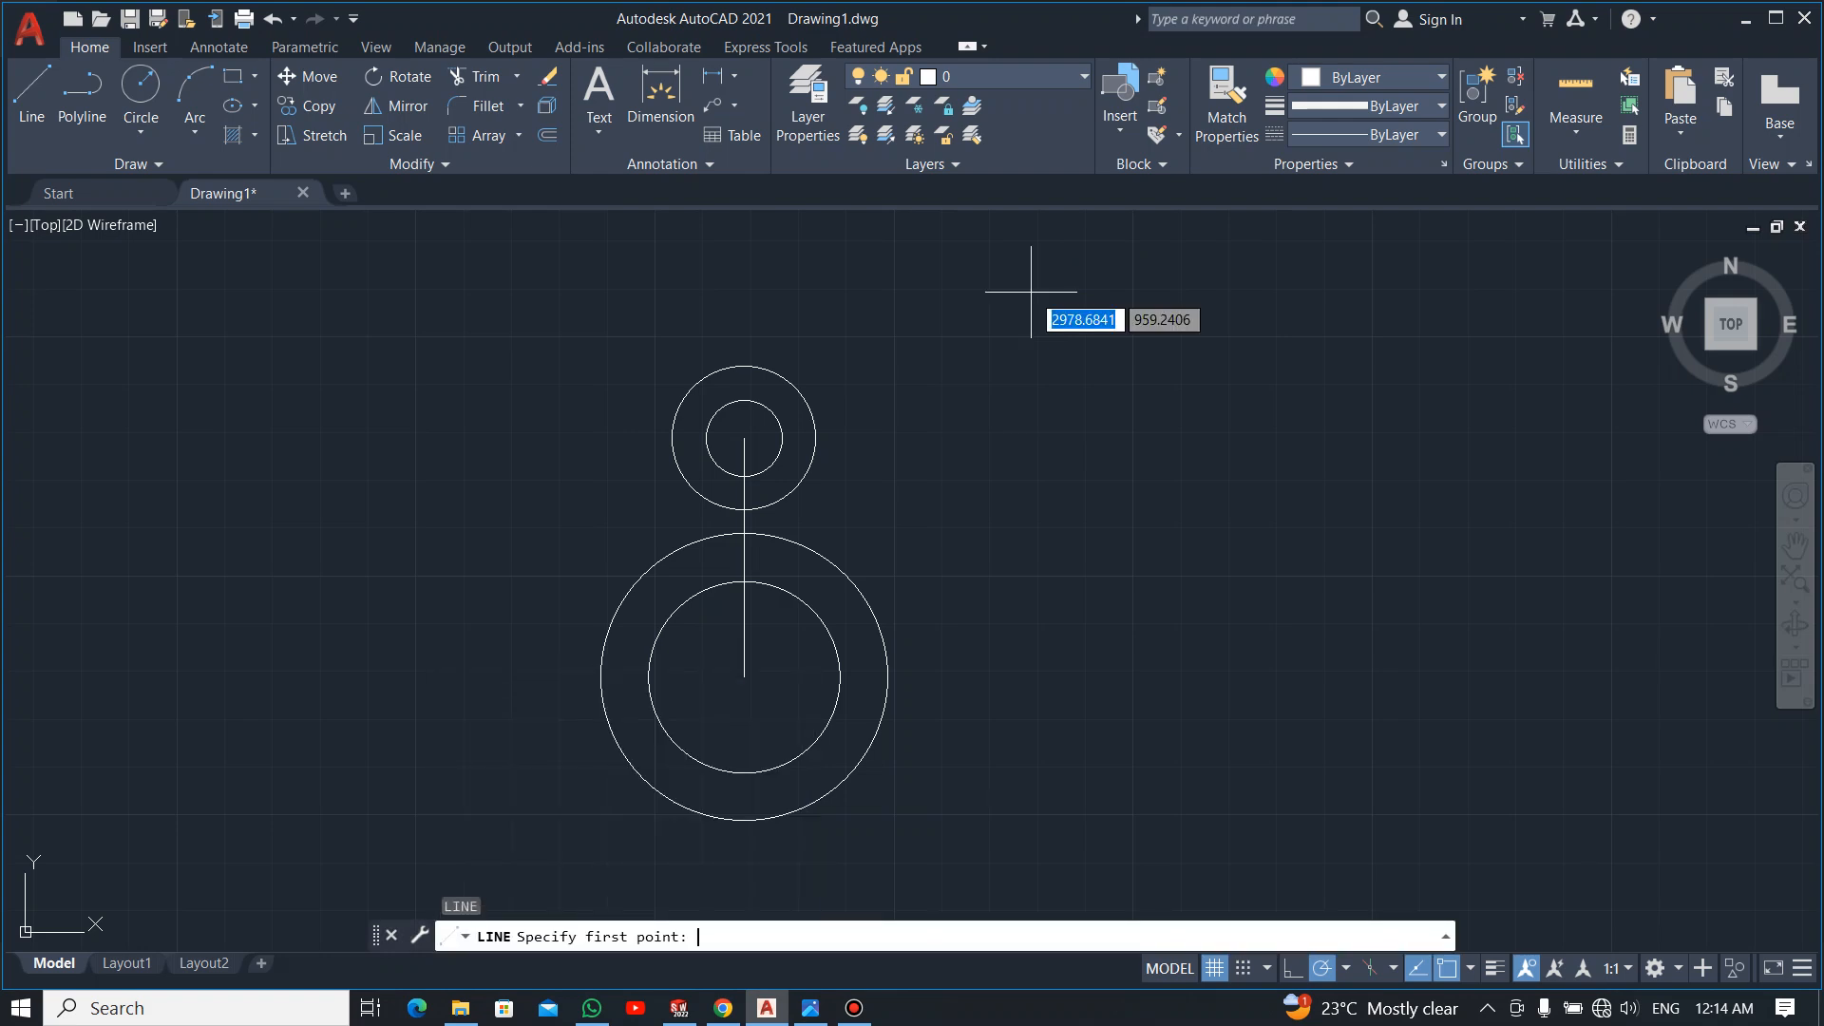
{"action": "left_click", "coordinate": [744, 438]}
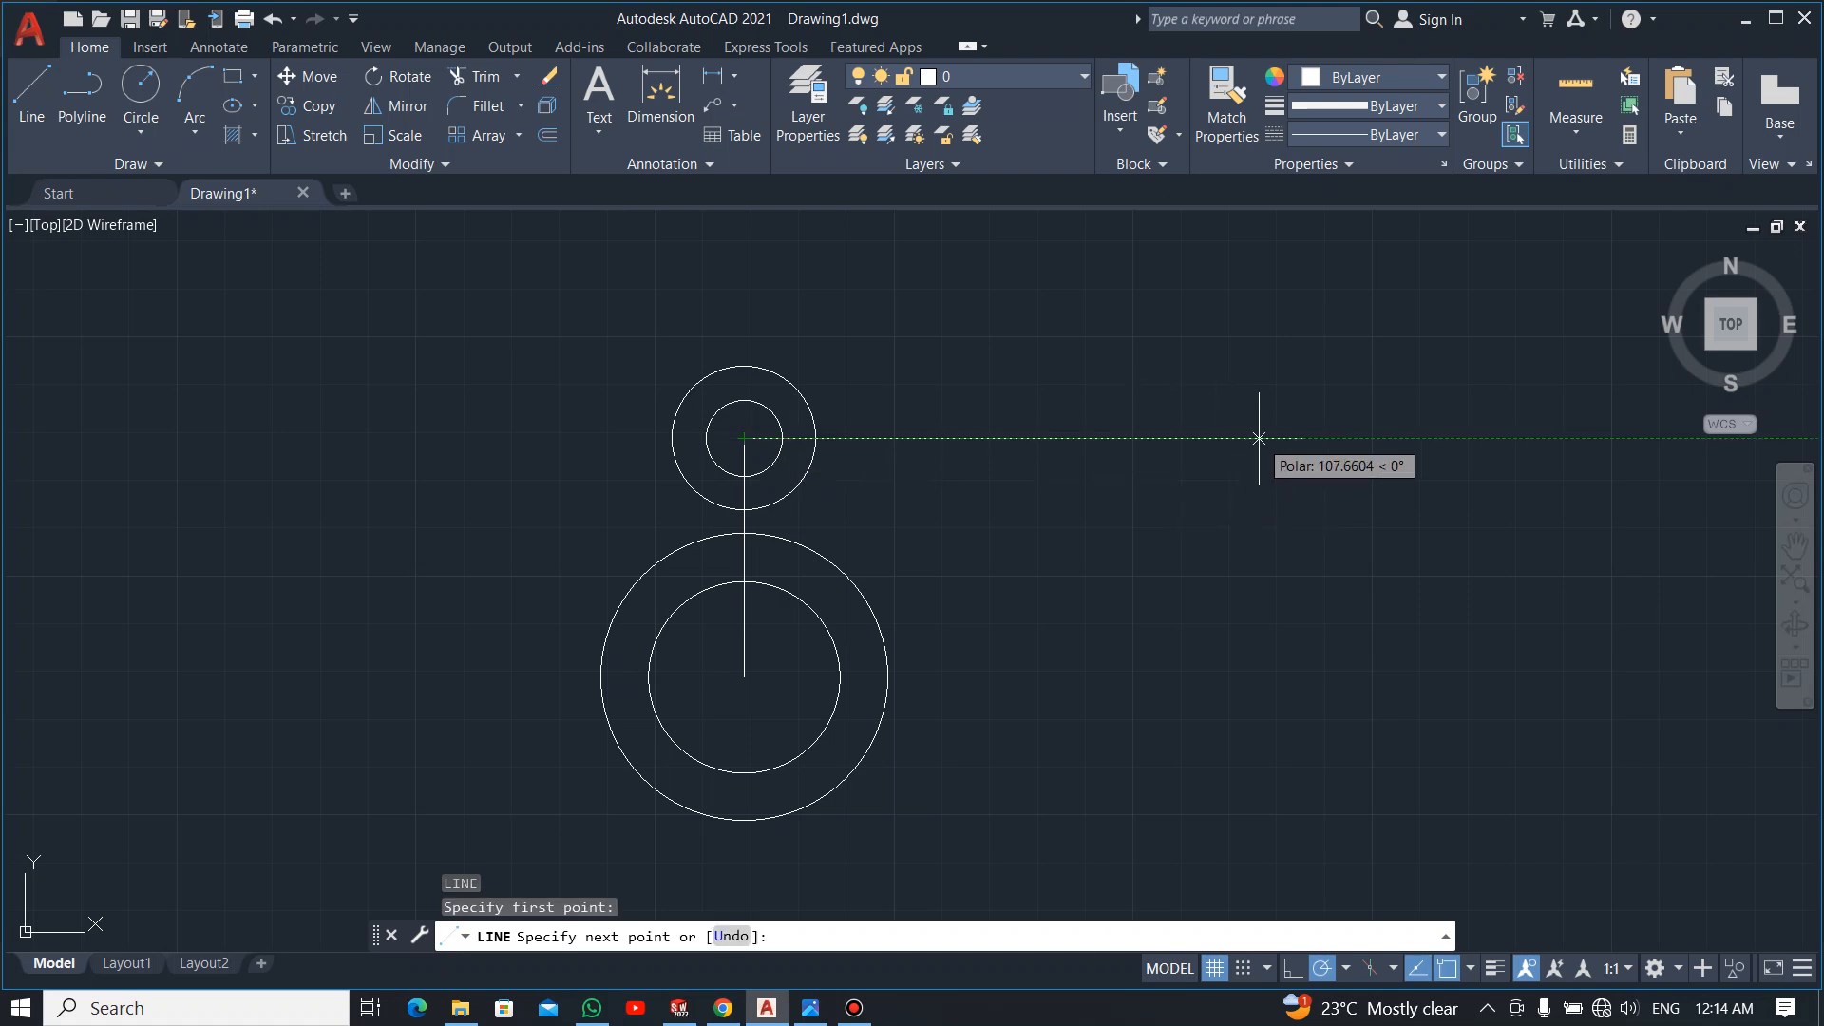
{"action": "type", "text": "80"}
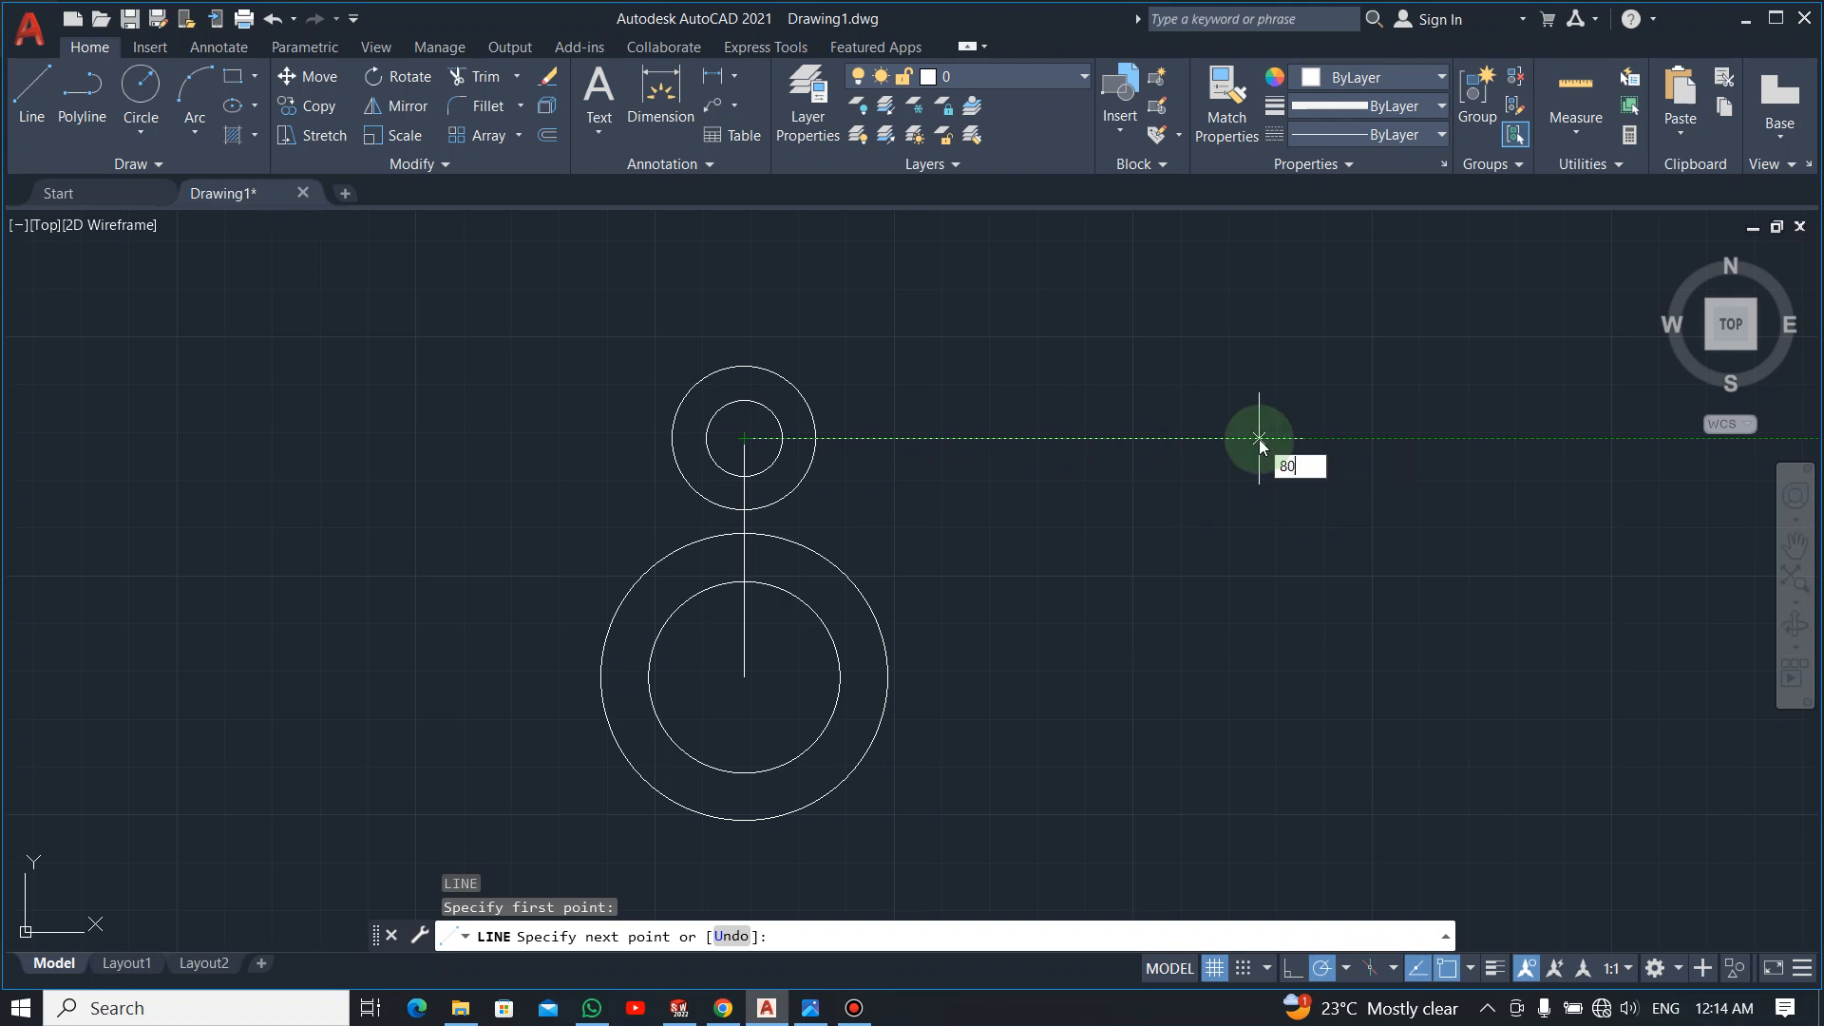
{"action": "key", "text": "Return"}
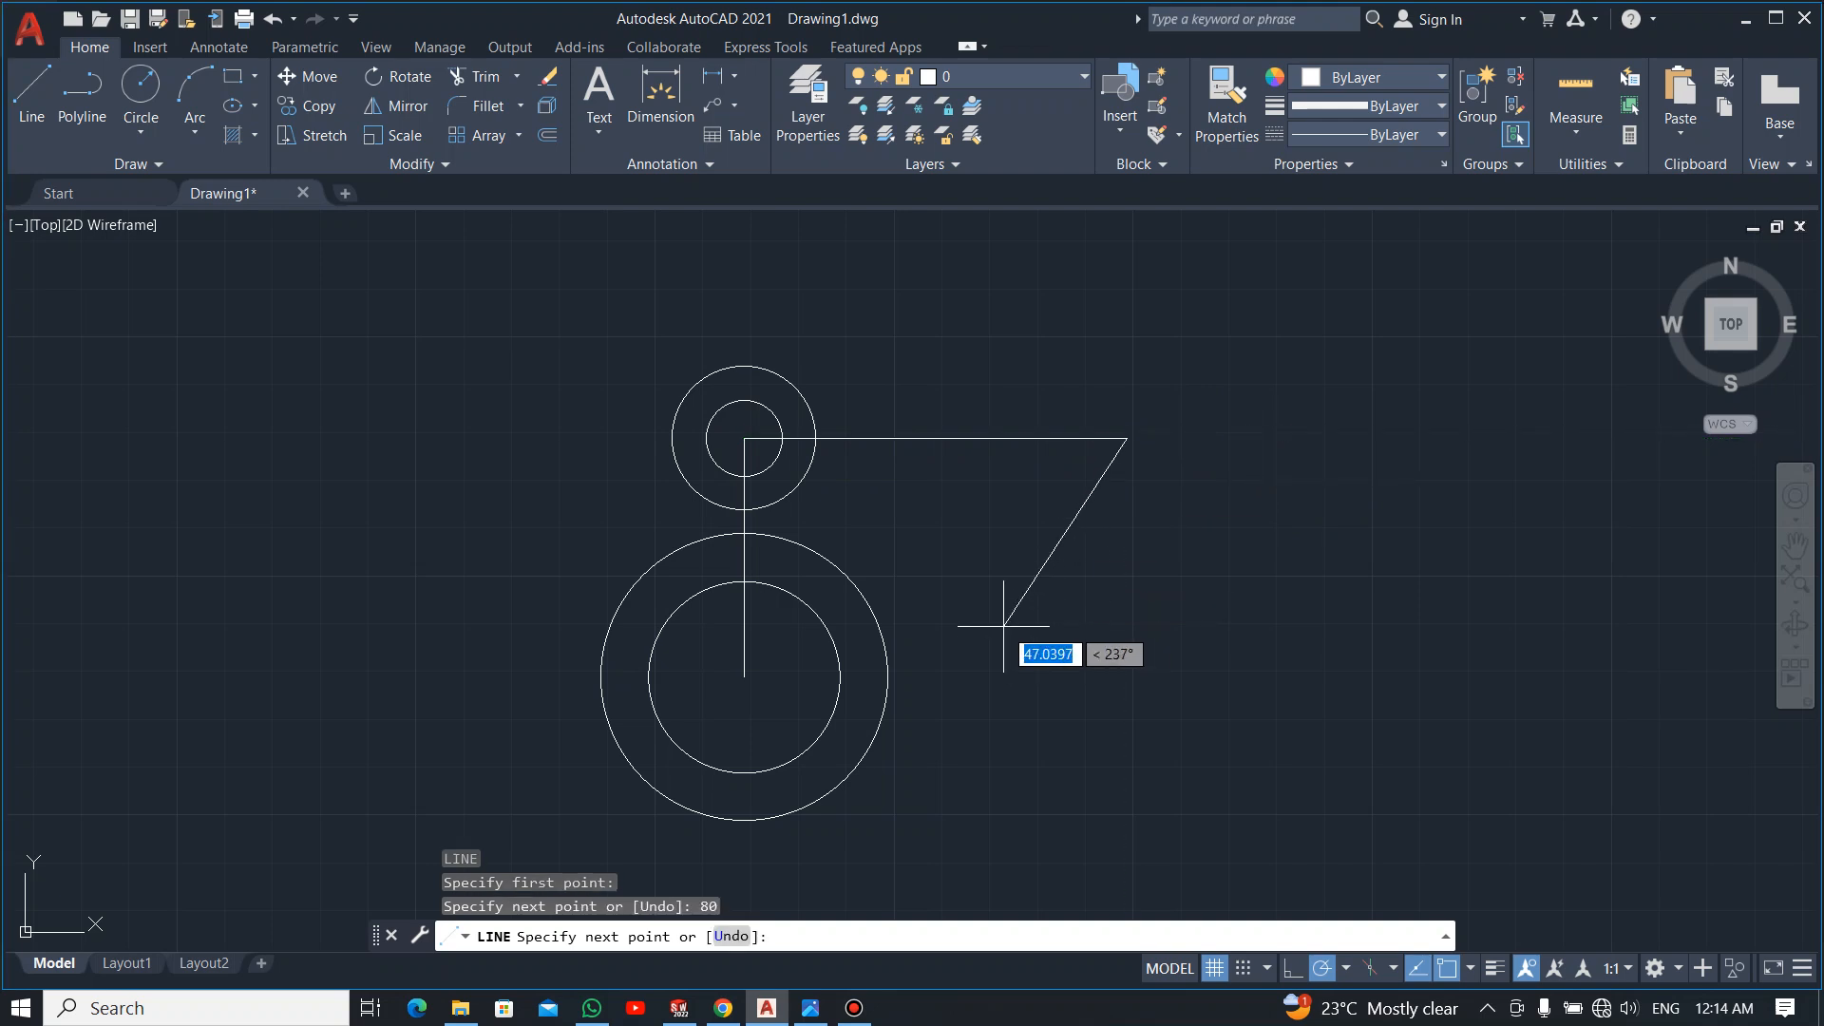
{"action": "key", "text": "Escape"}
Check the slot's end radius in the reference image and draw a radius 8 circle centred on the horizontal line's right endpoint
{"action": "key", "text": "alt+Tab"}
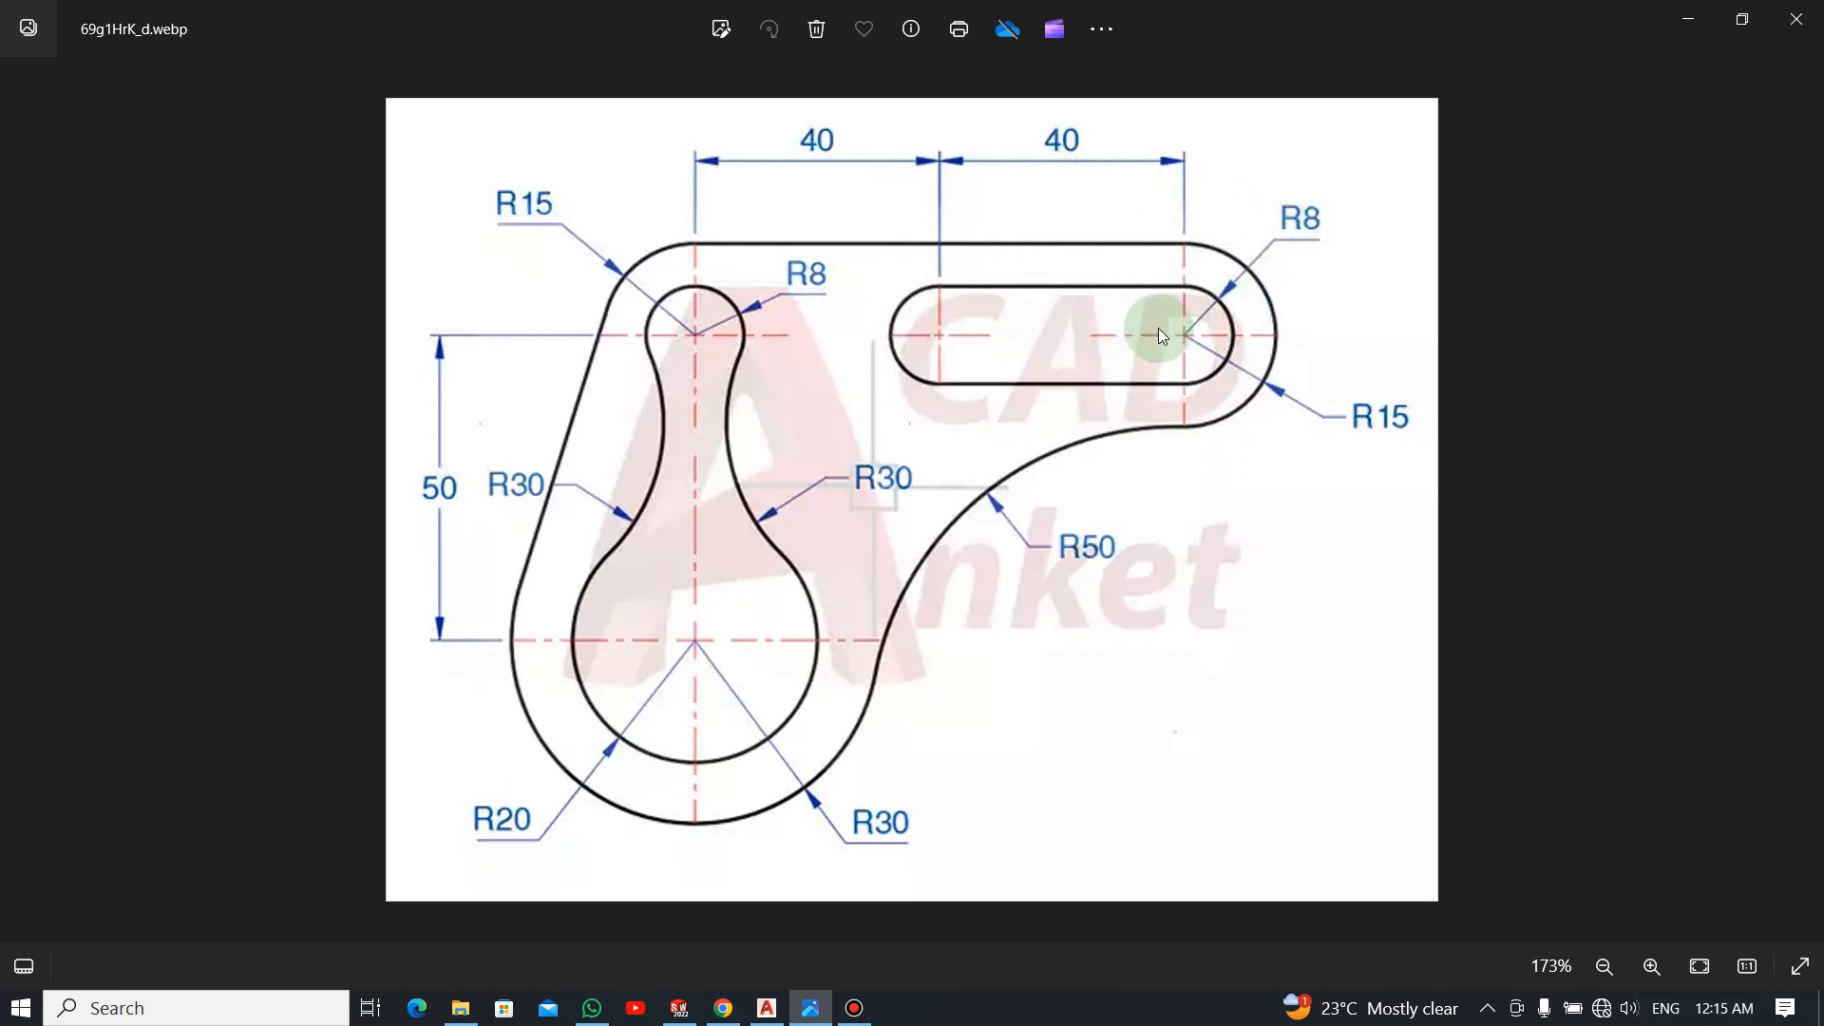
{"action": "key", "text": "alt+Tab"}
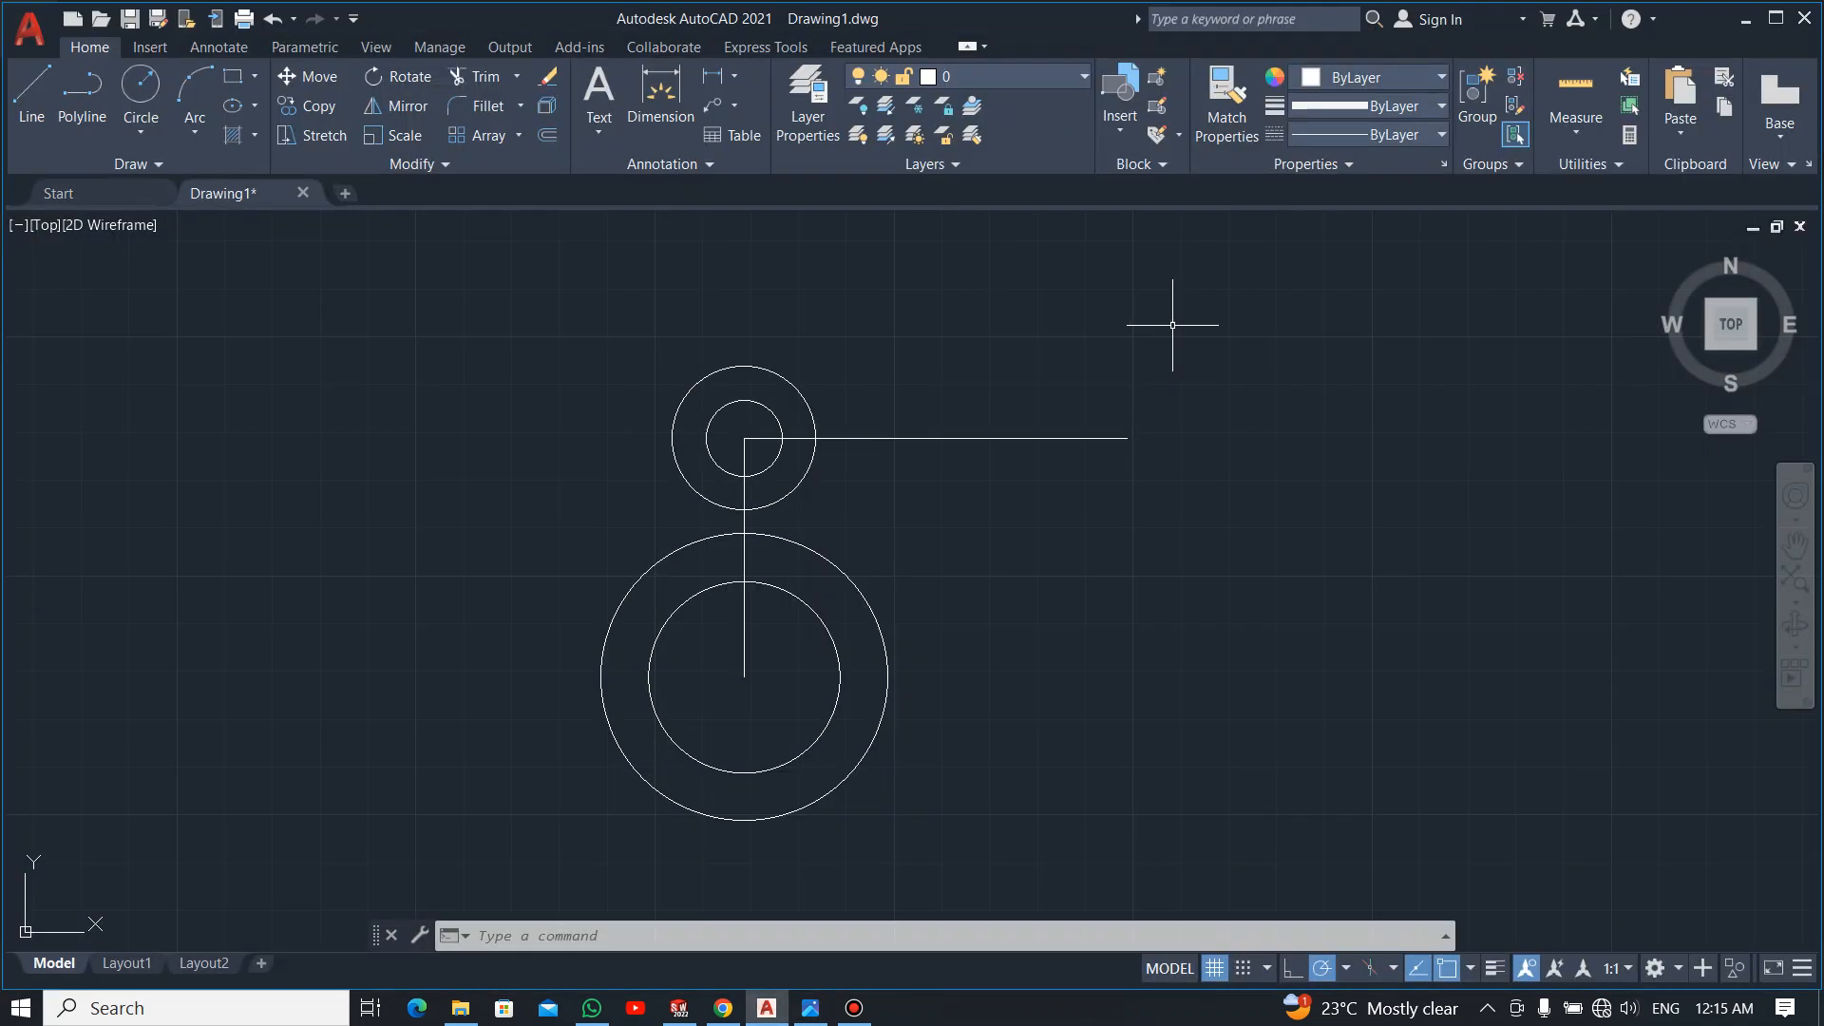
{"action": "left_click", "coordinate": [136, 93]}
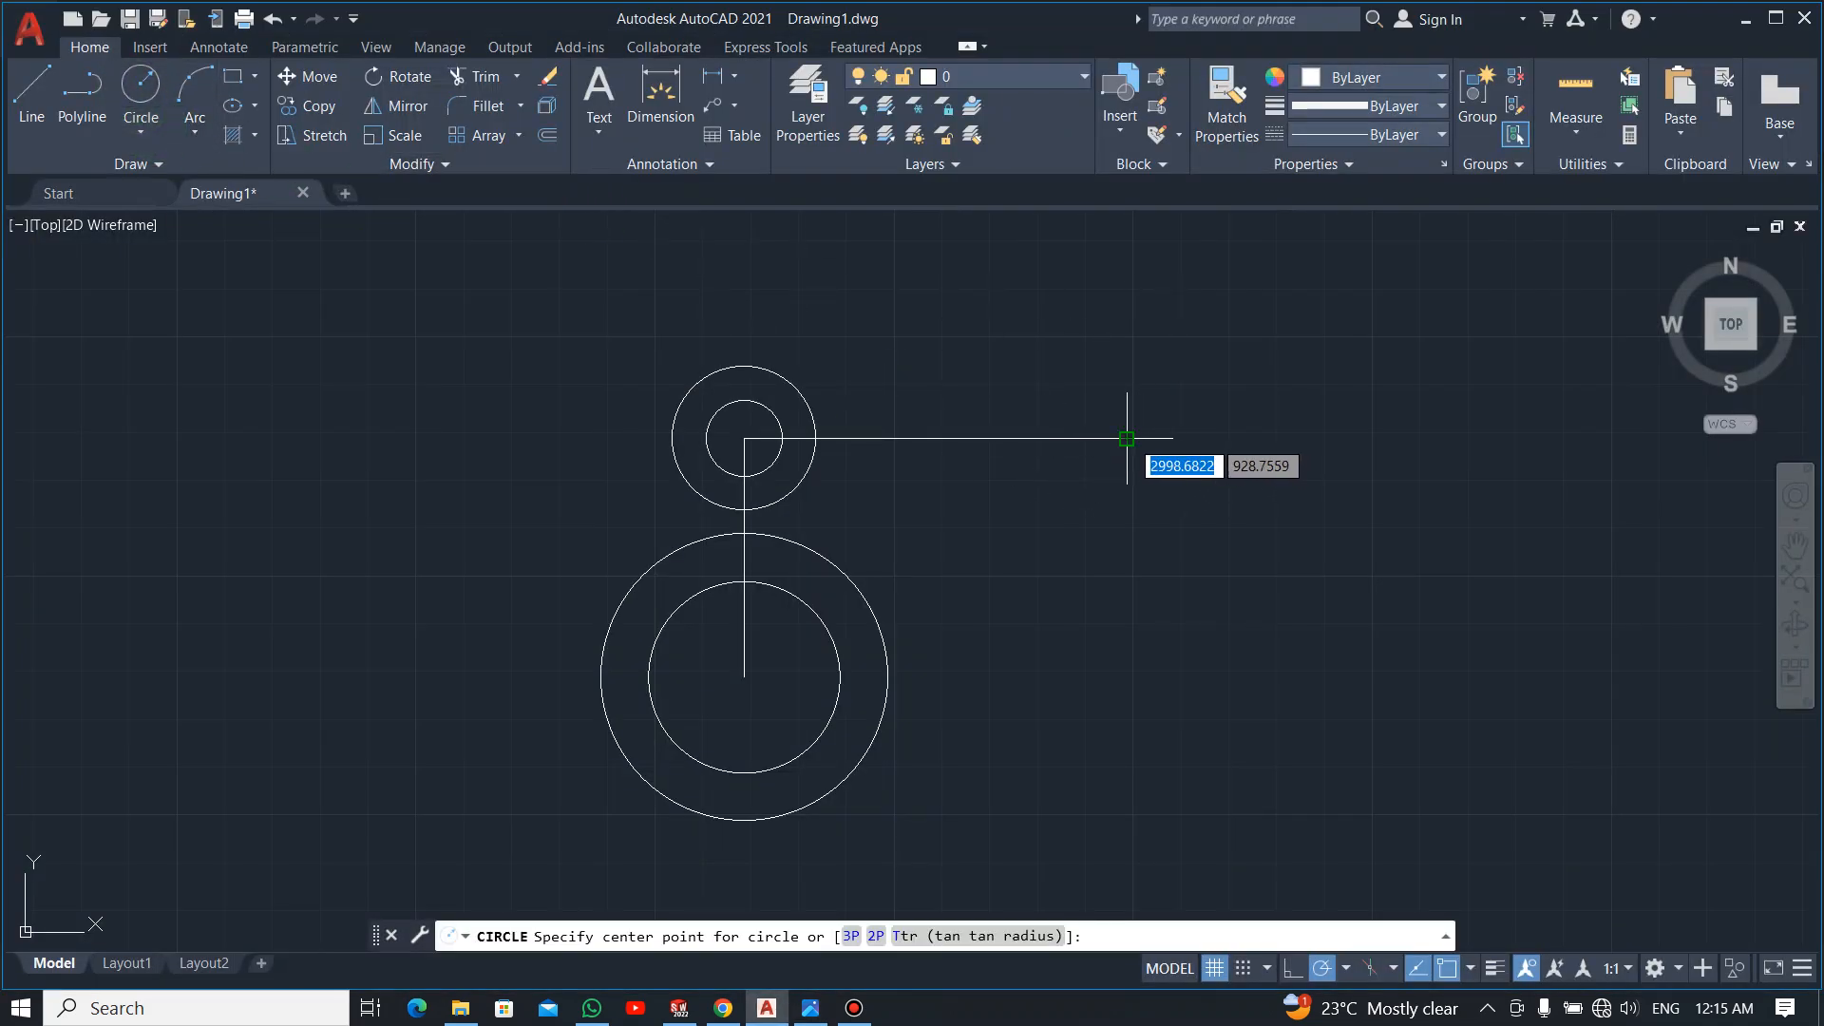
{"action": "key", "text": "alt+Tab"}
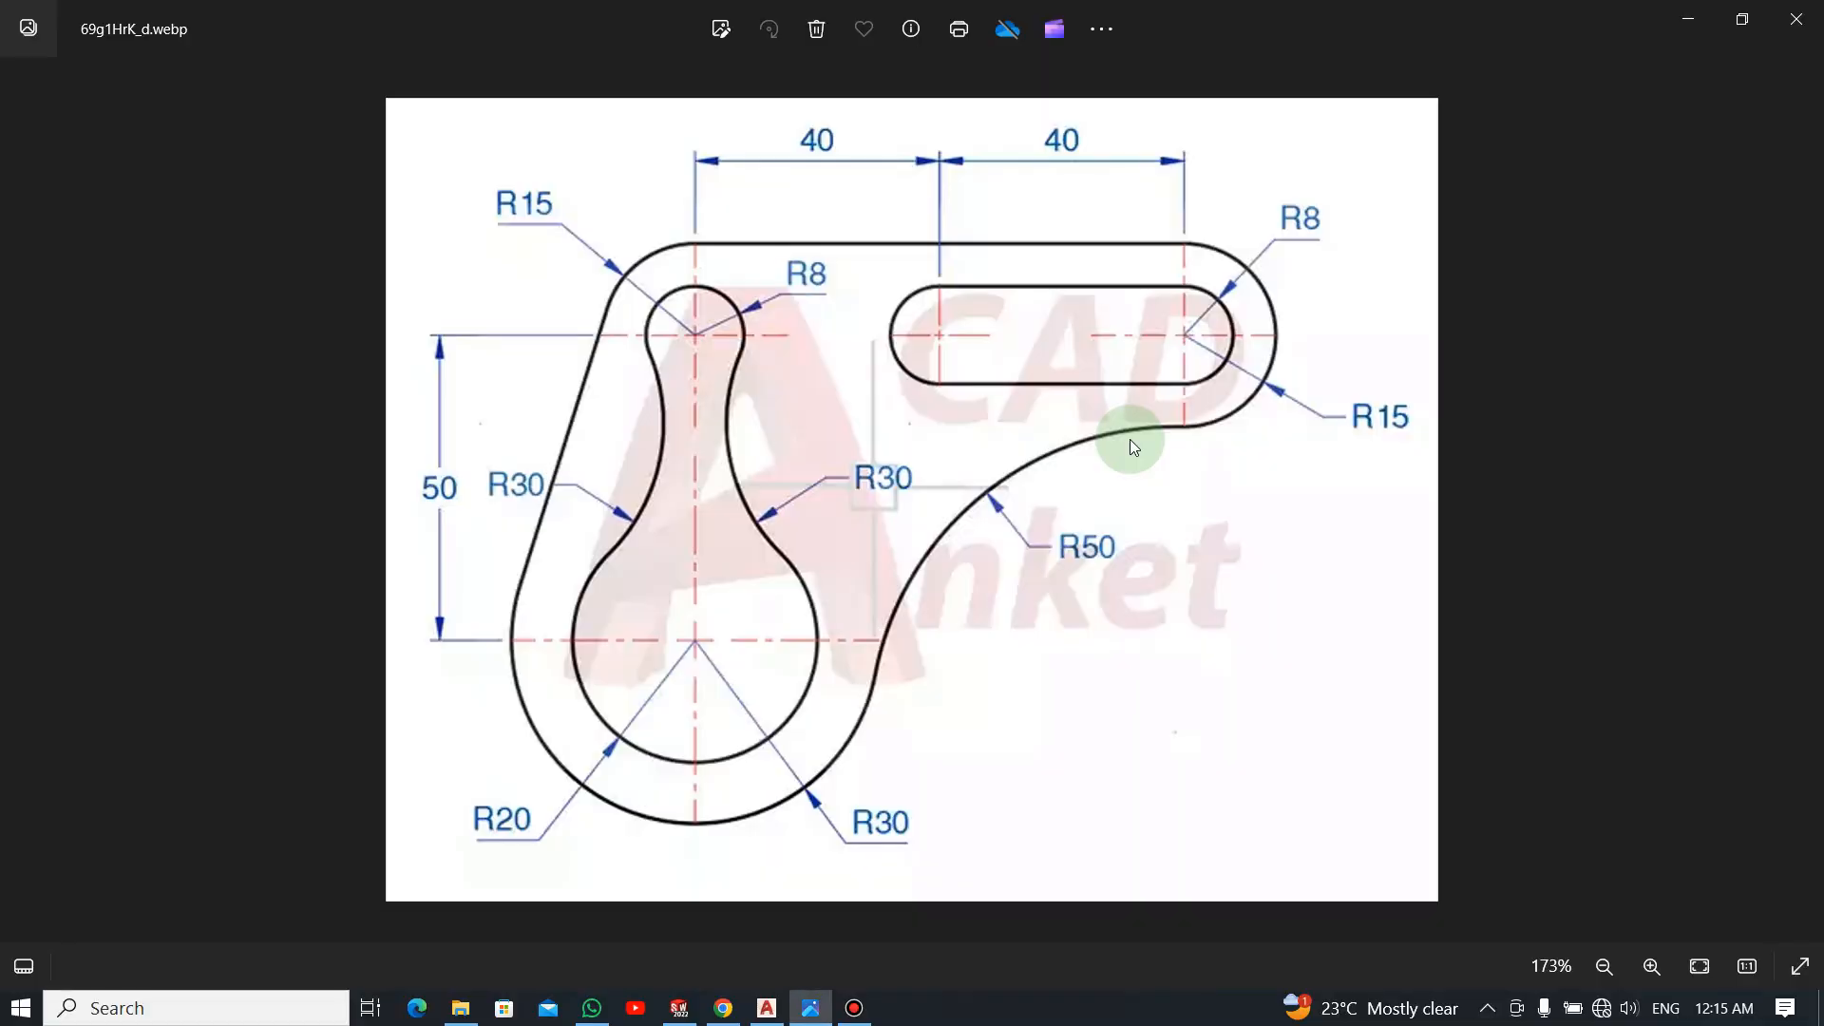
{"action": "key", "text": "alt+Tab"}
{"action": "left_click", "coordinate": [1127, 439]}
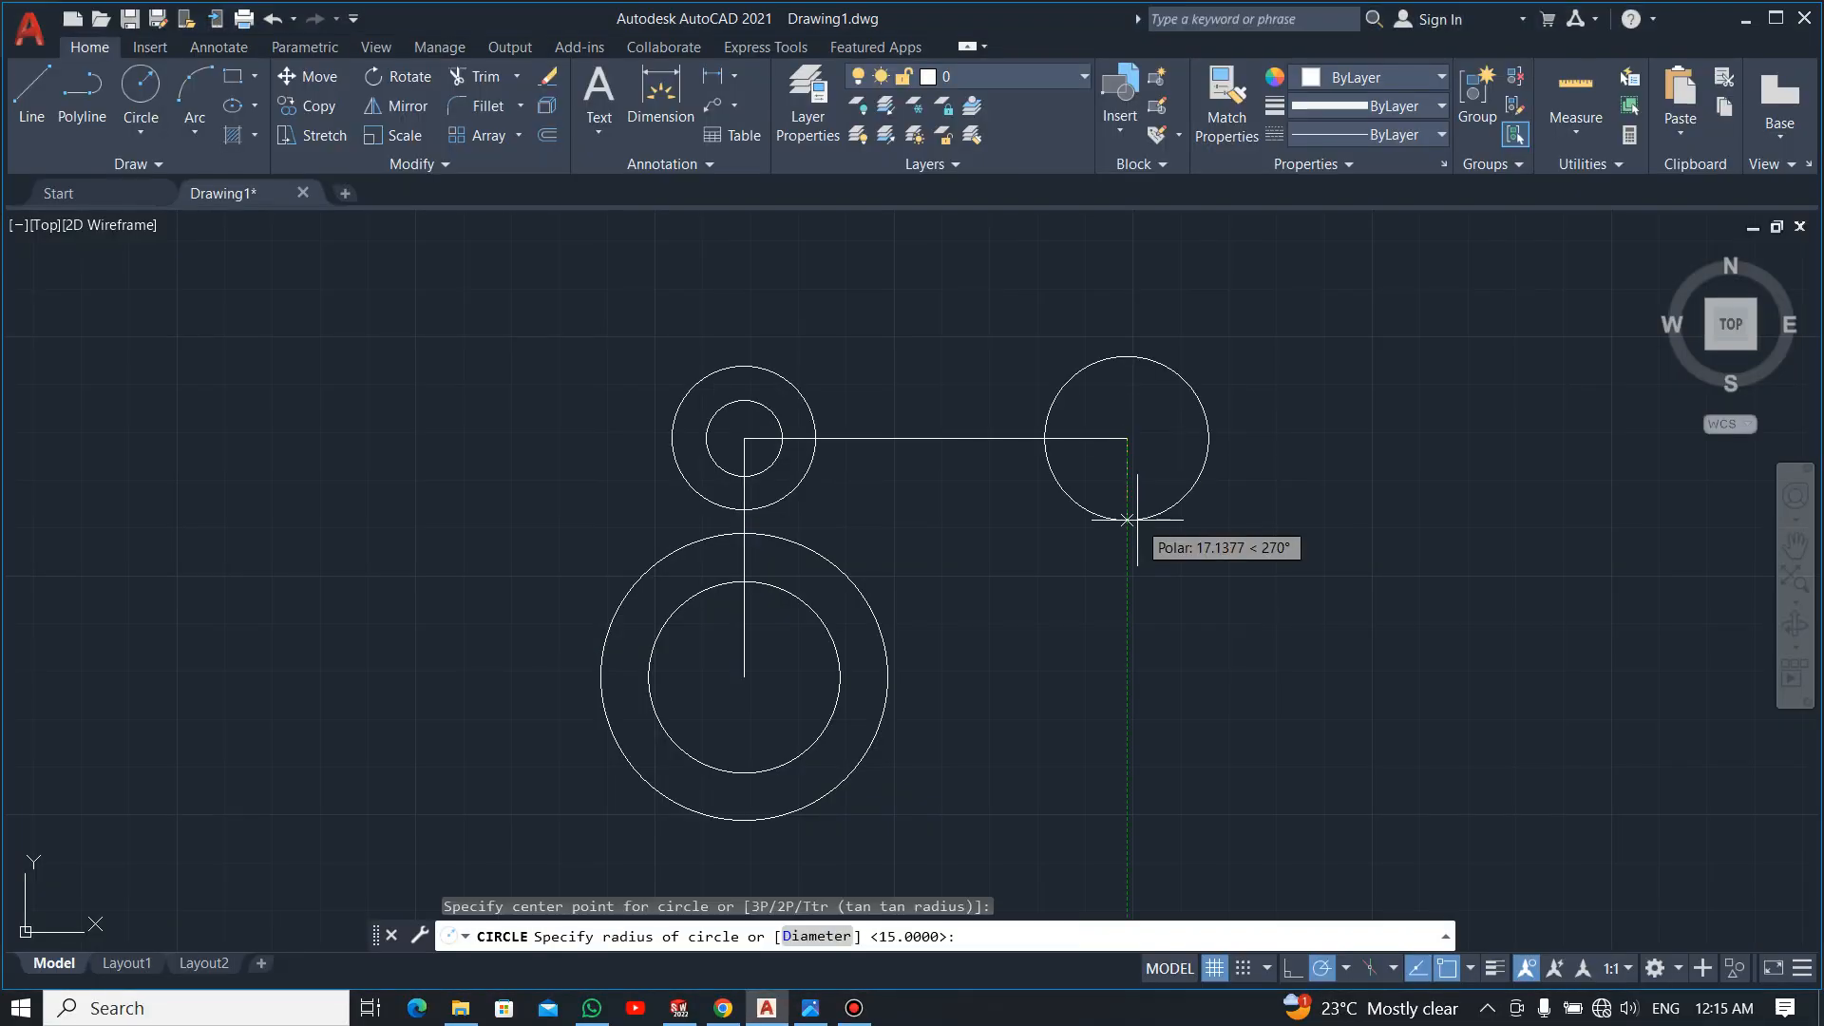
{"action": "type", "text": "8"}
{"action": "key", "text": "Return"}
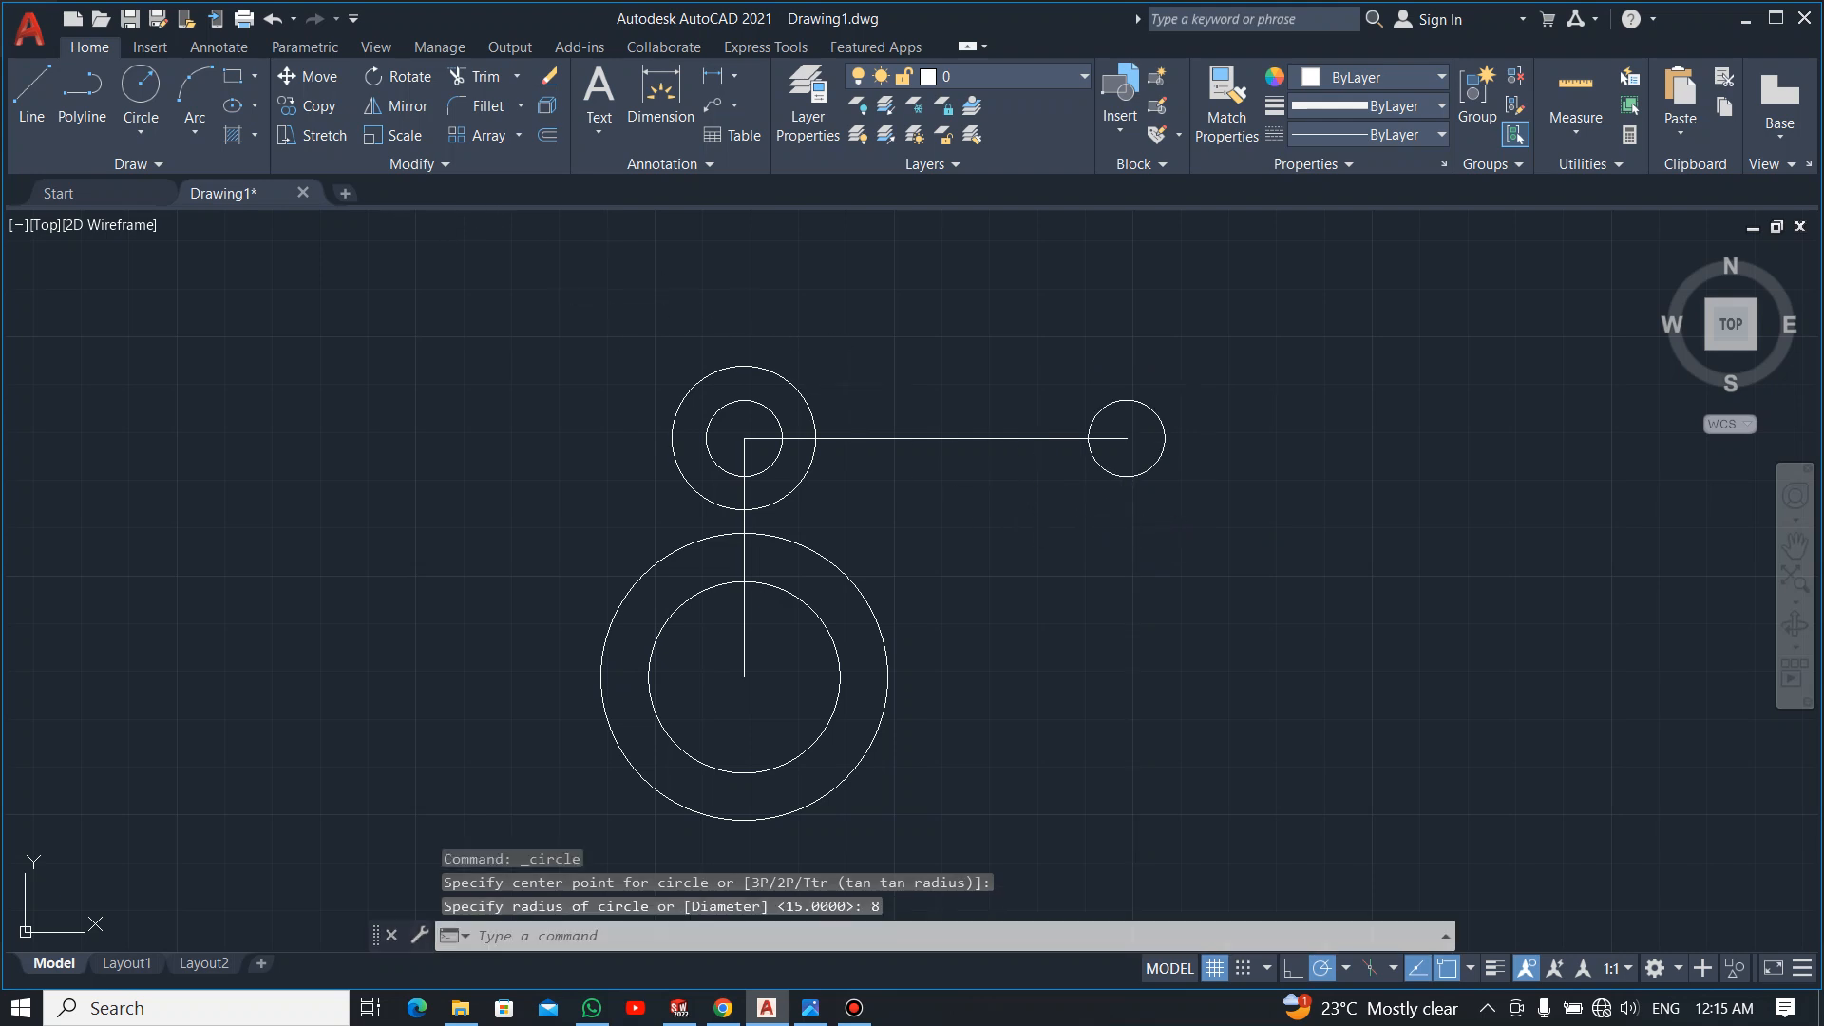
Draw a circle of radius 8 centred on the midpoint of the horizontal line
{"action": "key", "text": "Return"}
{"action": "left_click", "coordinate": [935, 438]}
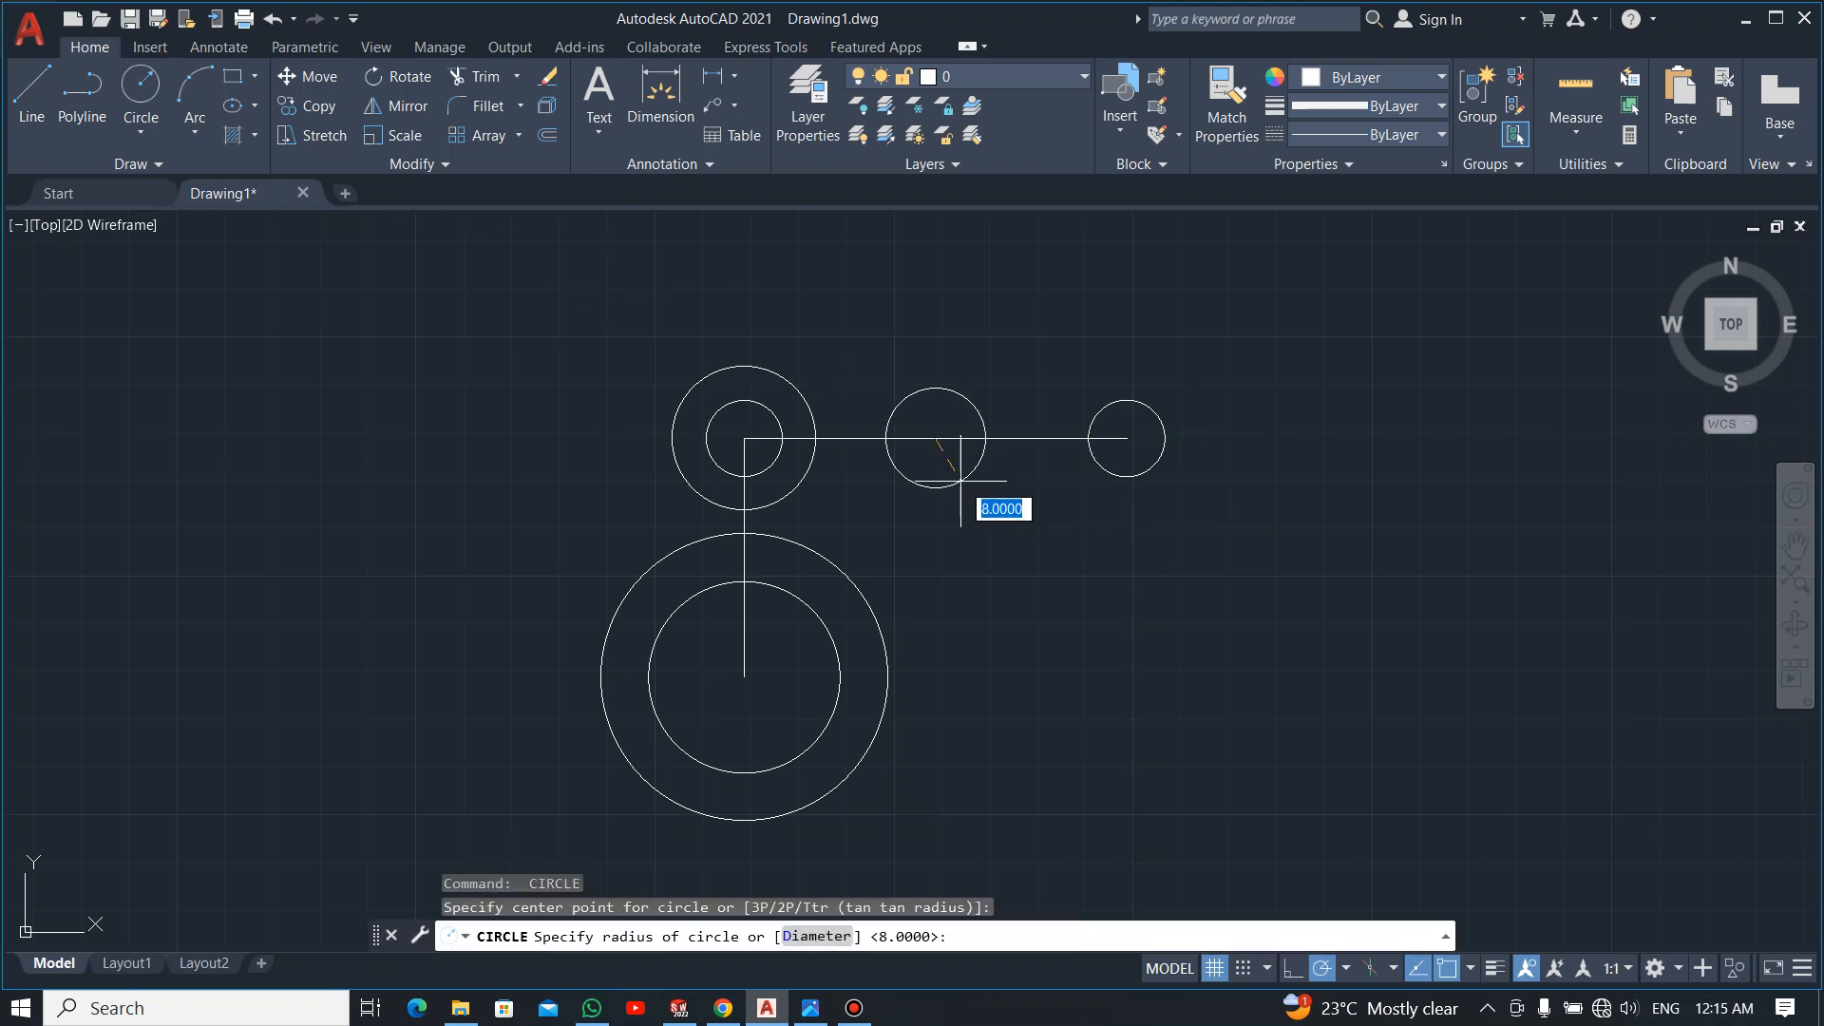
{"action": "type", "text": "8"}
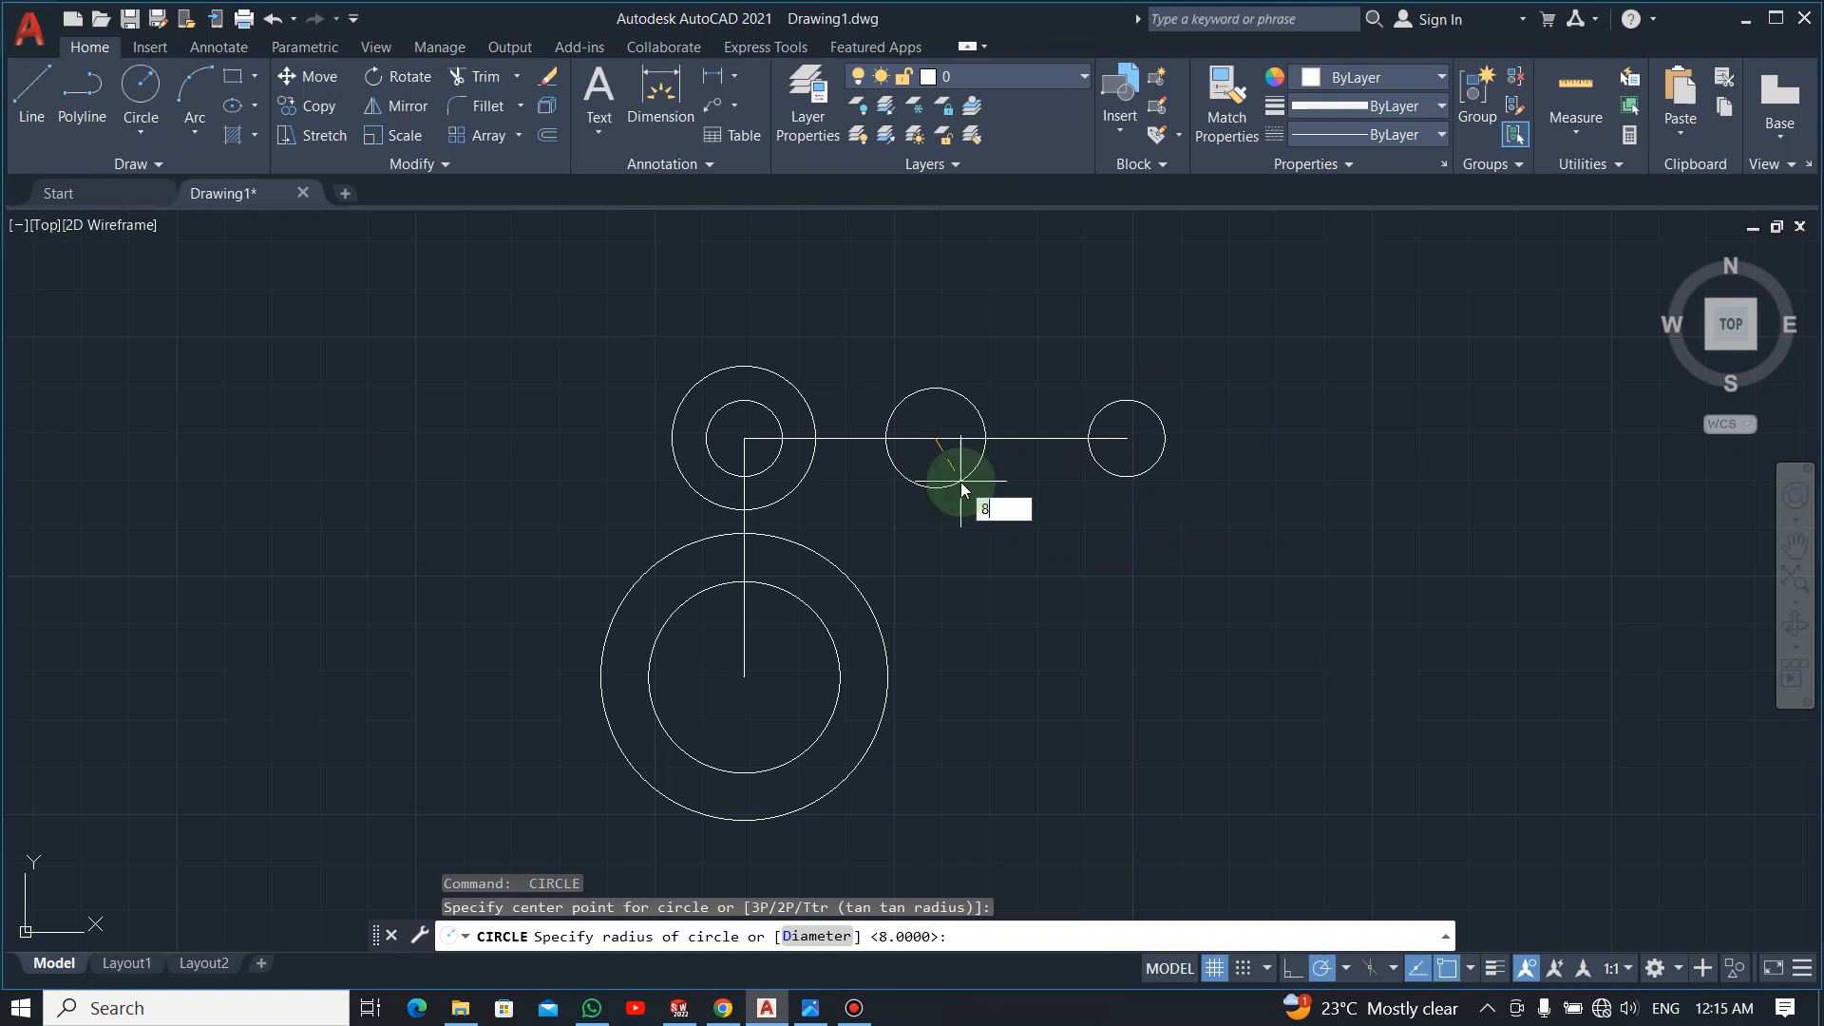
{"action": "key", "text": "Return"}
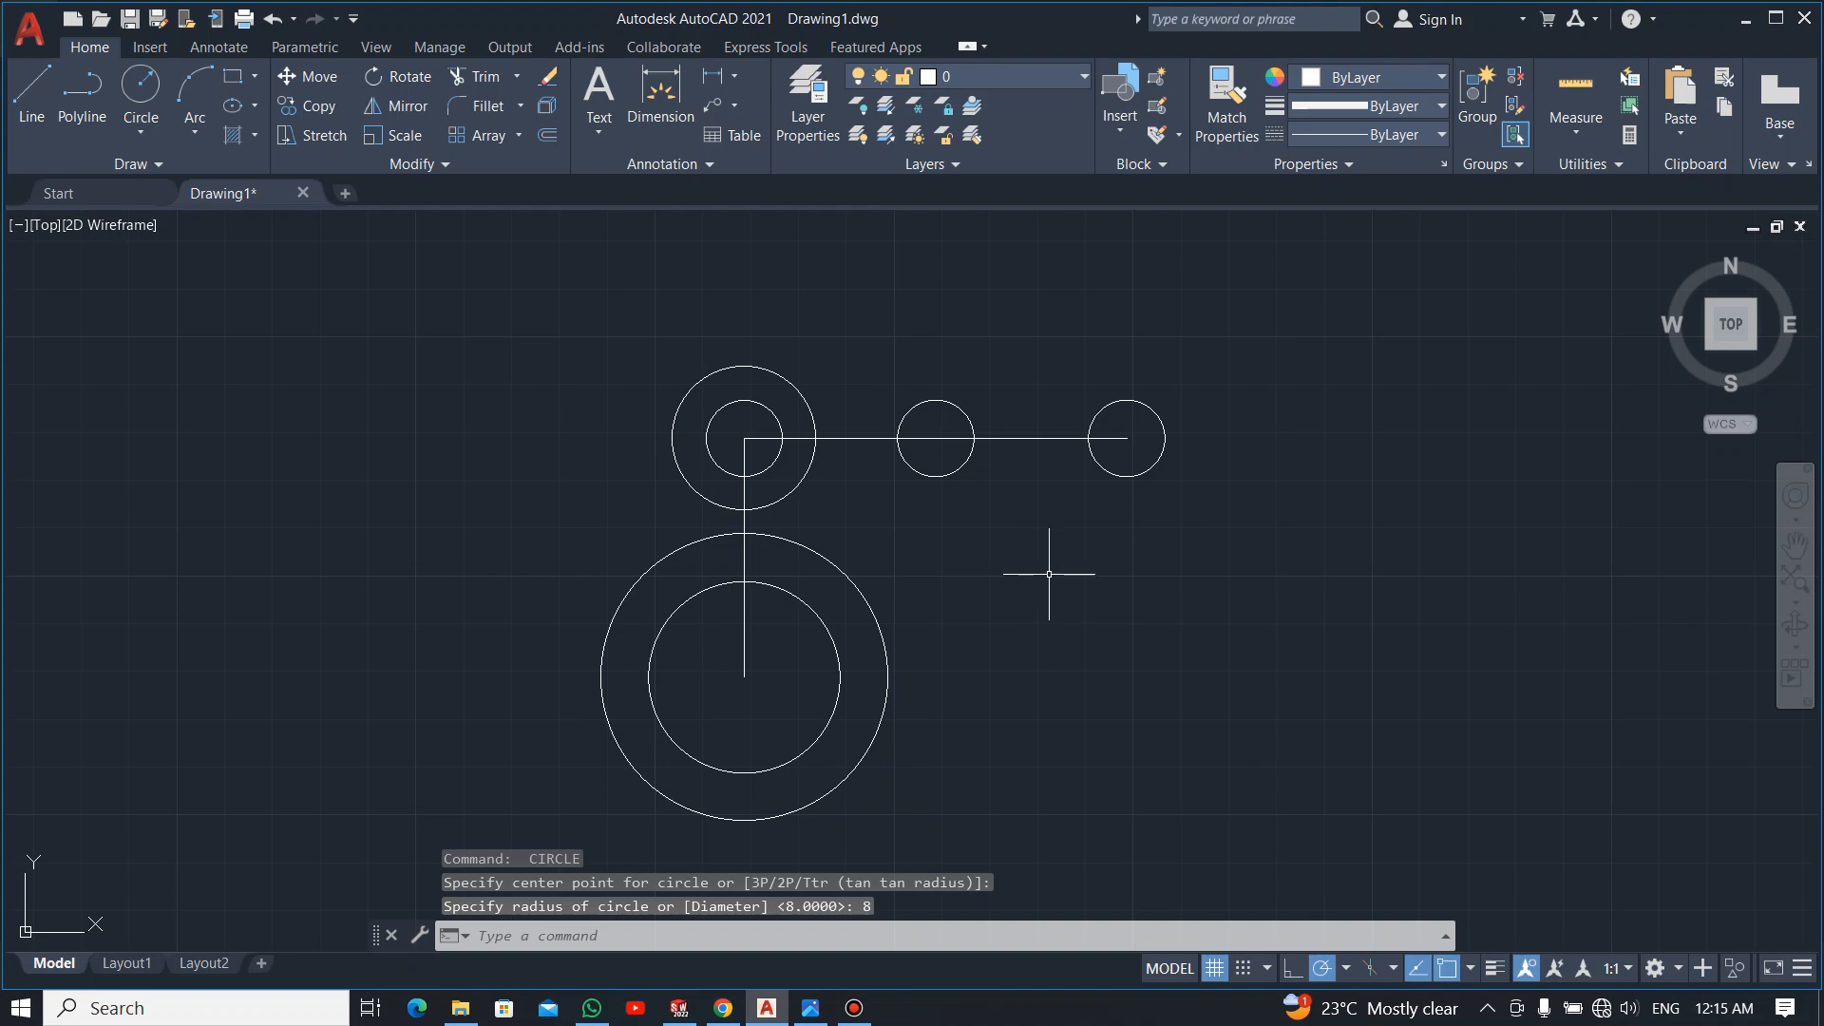
Check the right outer arc in the reference image and draw a radius 15 circle centred on the horizontal line's right endpoint
{"action": "key", "text": "alt+Tab"}
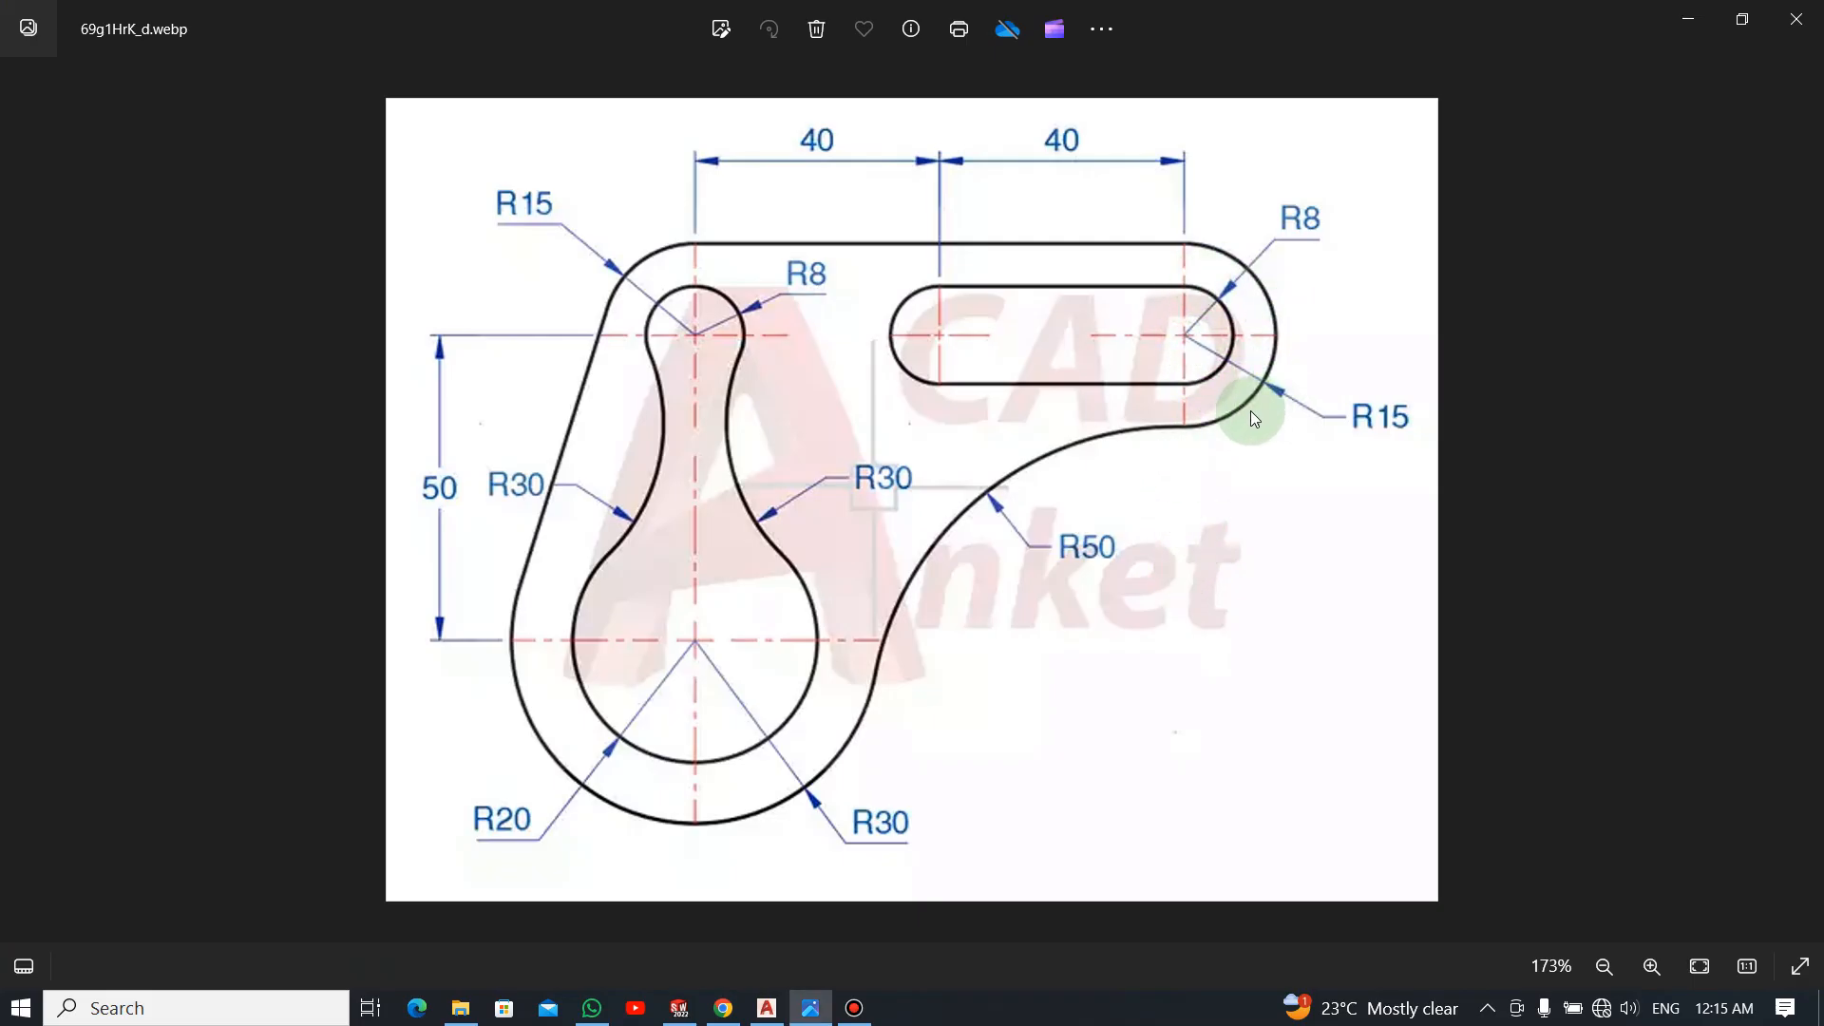
{"action": "key", "text": "alt+Tab"}
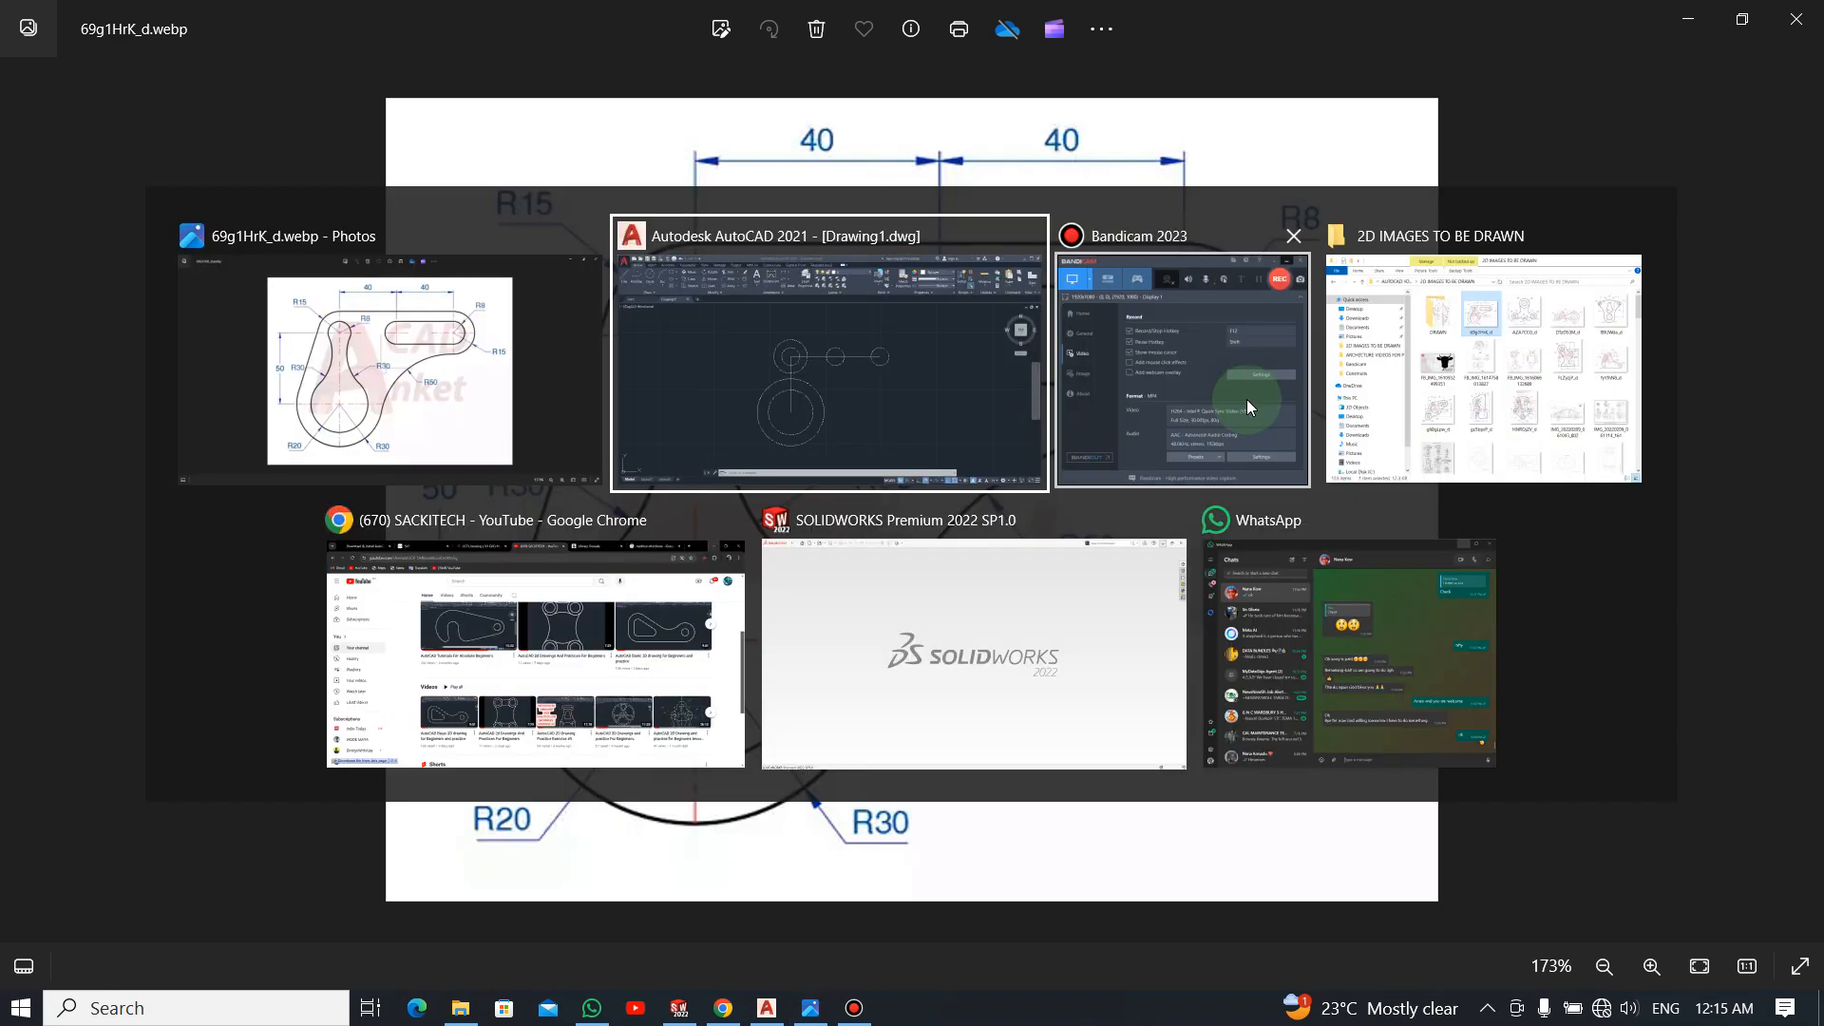
{"action": "left_click", "coordinate": [140, 106]}
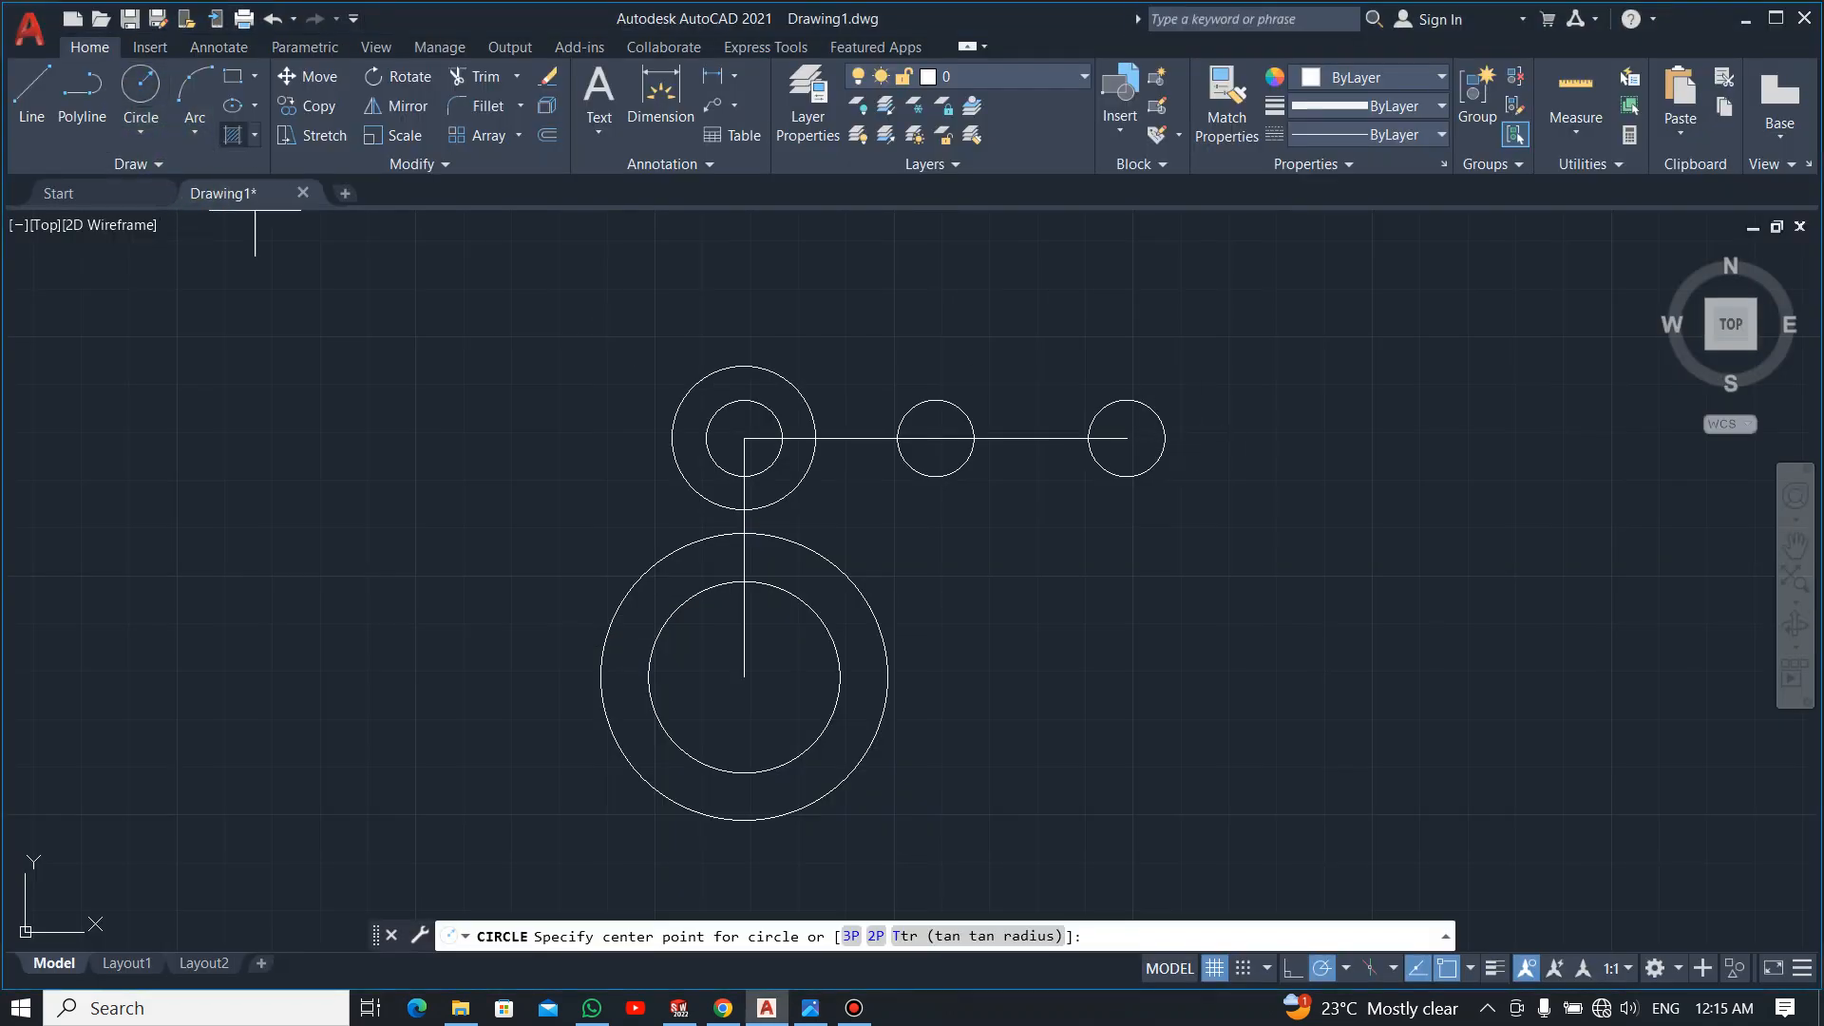
{"action": "left_click", "coordinate": [1129, 438]}
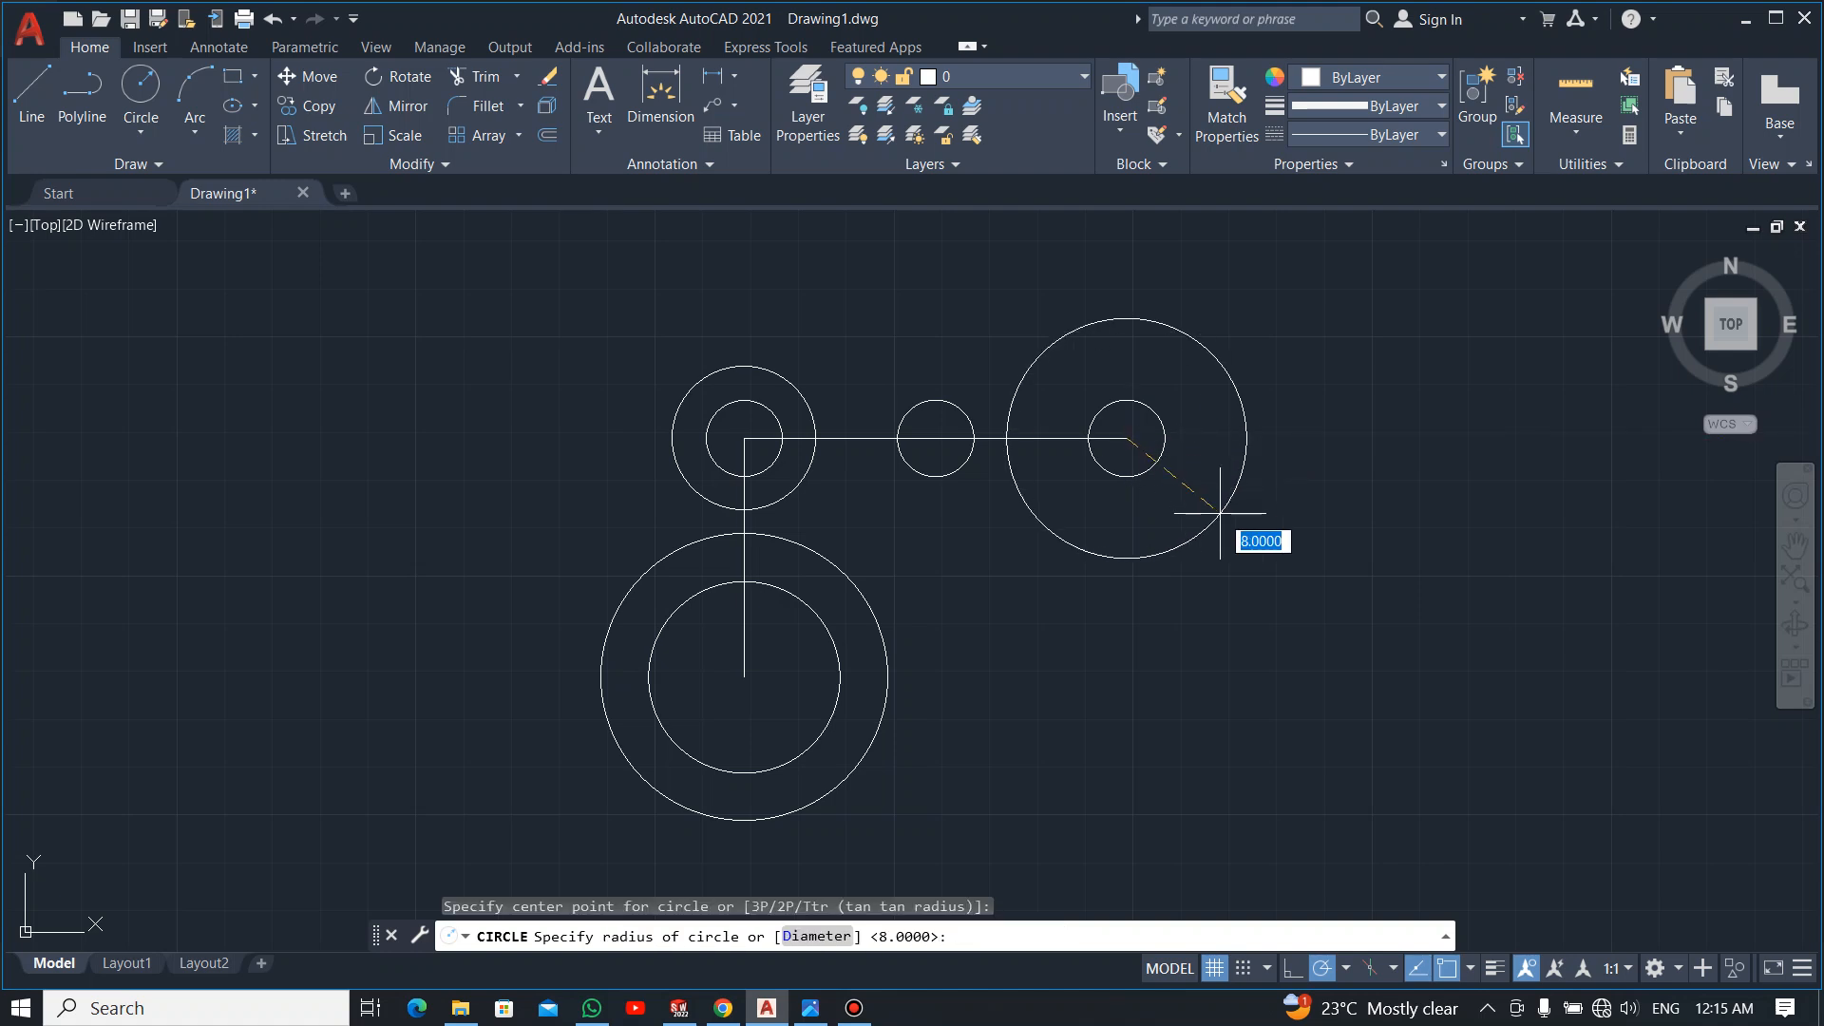
{"action": "type", "text": "15"}
{"action": "key", "text": "Return"}
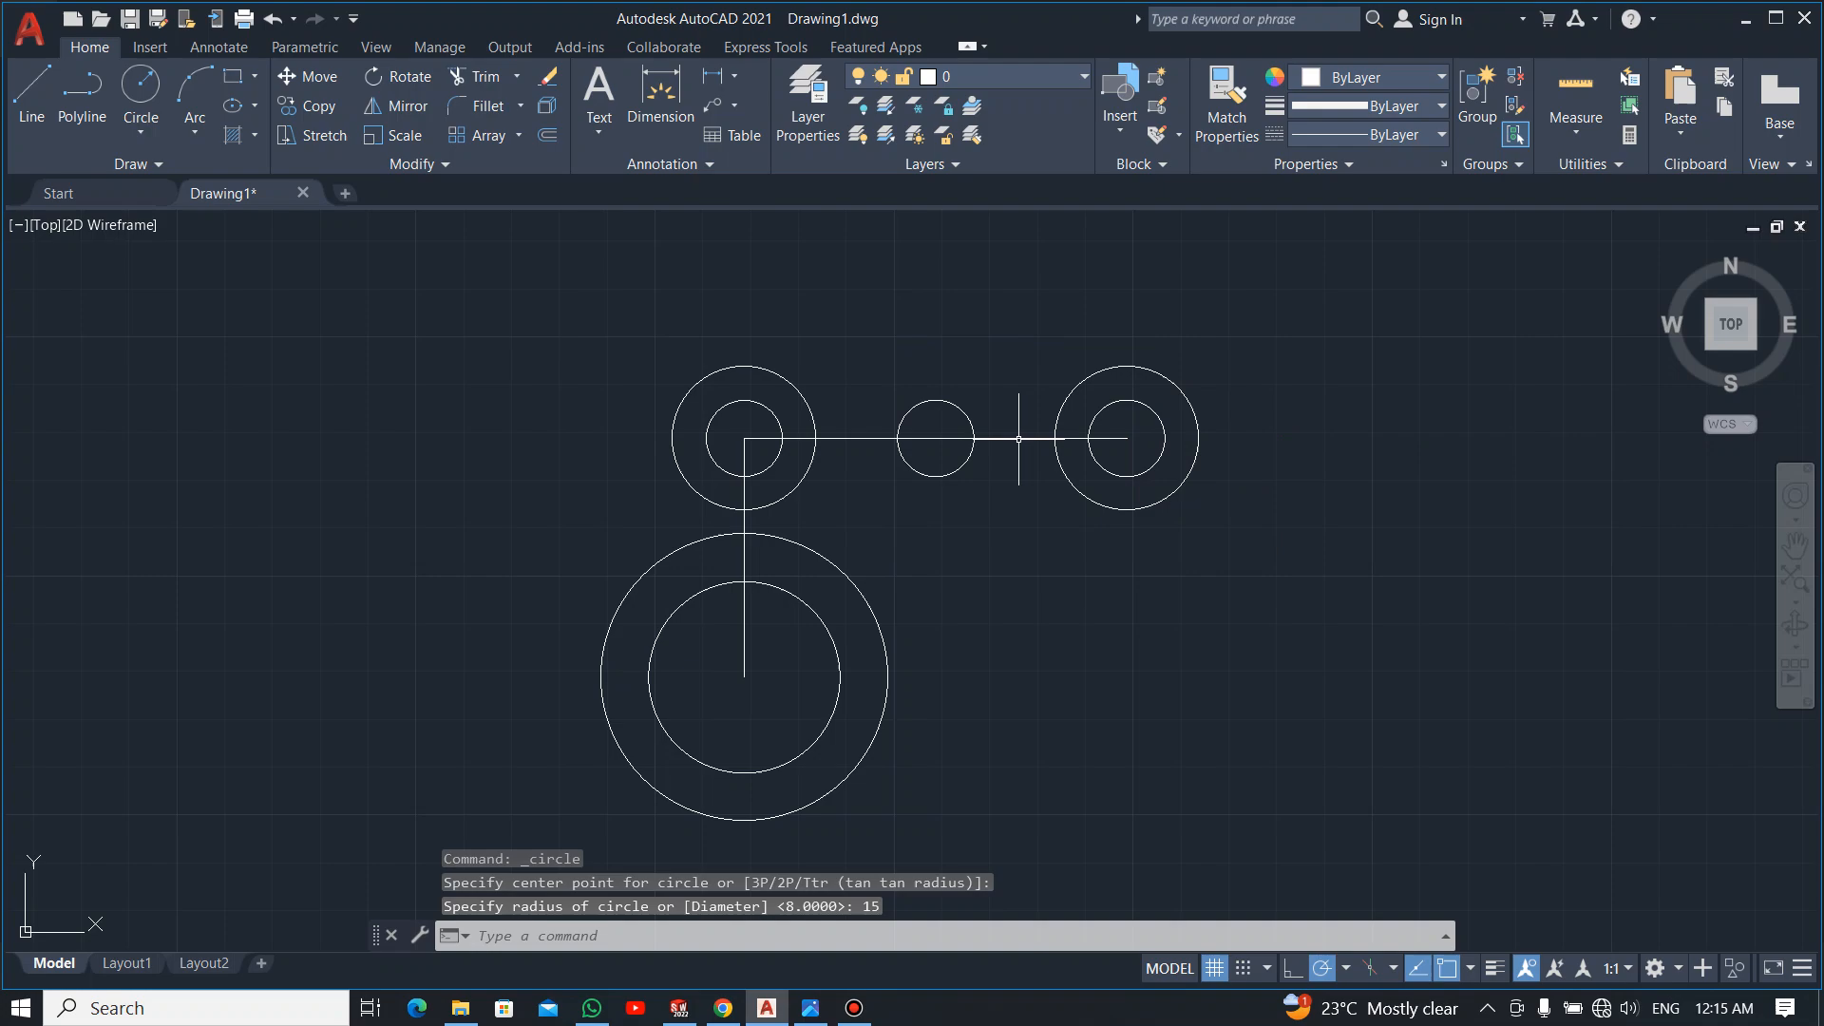
Check the top edge in the reference image and draw a line joining the top quadrants of the two radius 15 circles
{"action": "key", "text": "alt+Tab"}
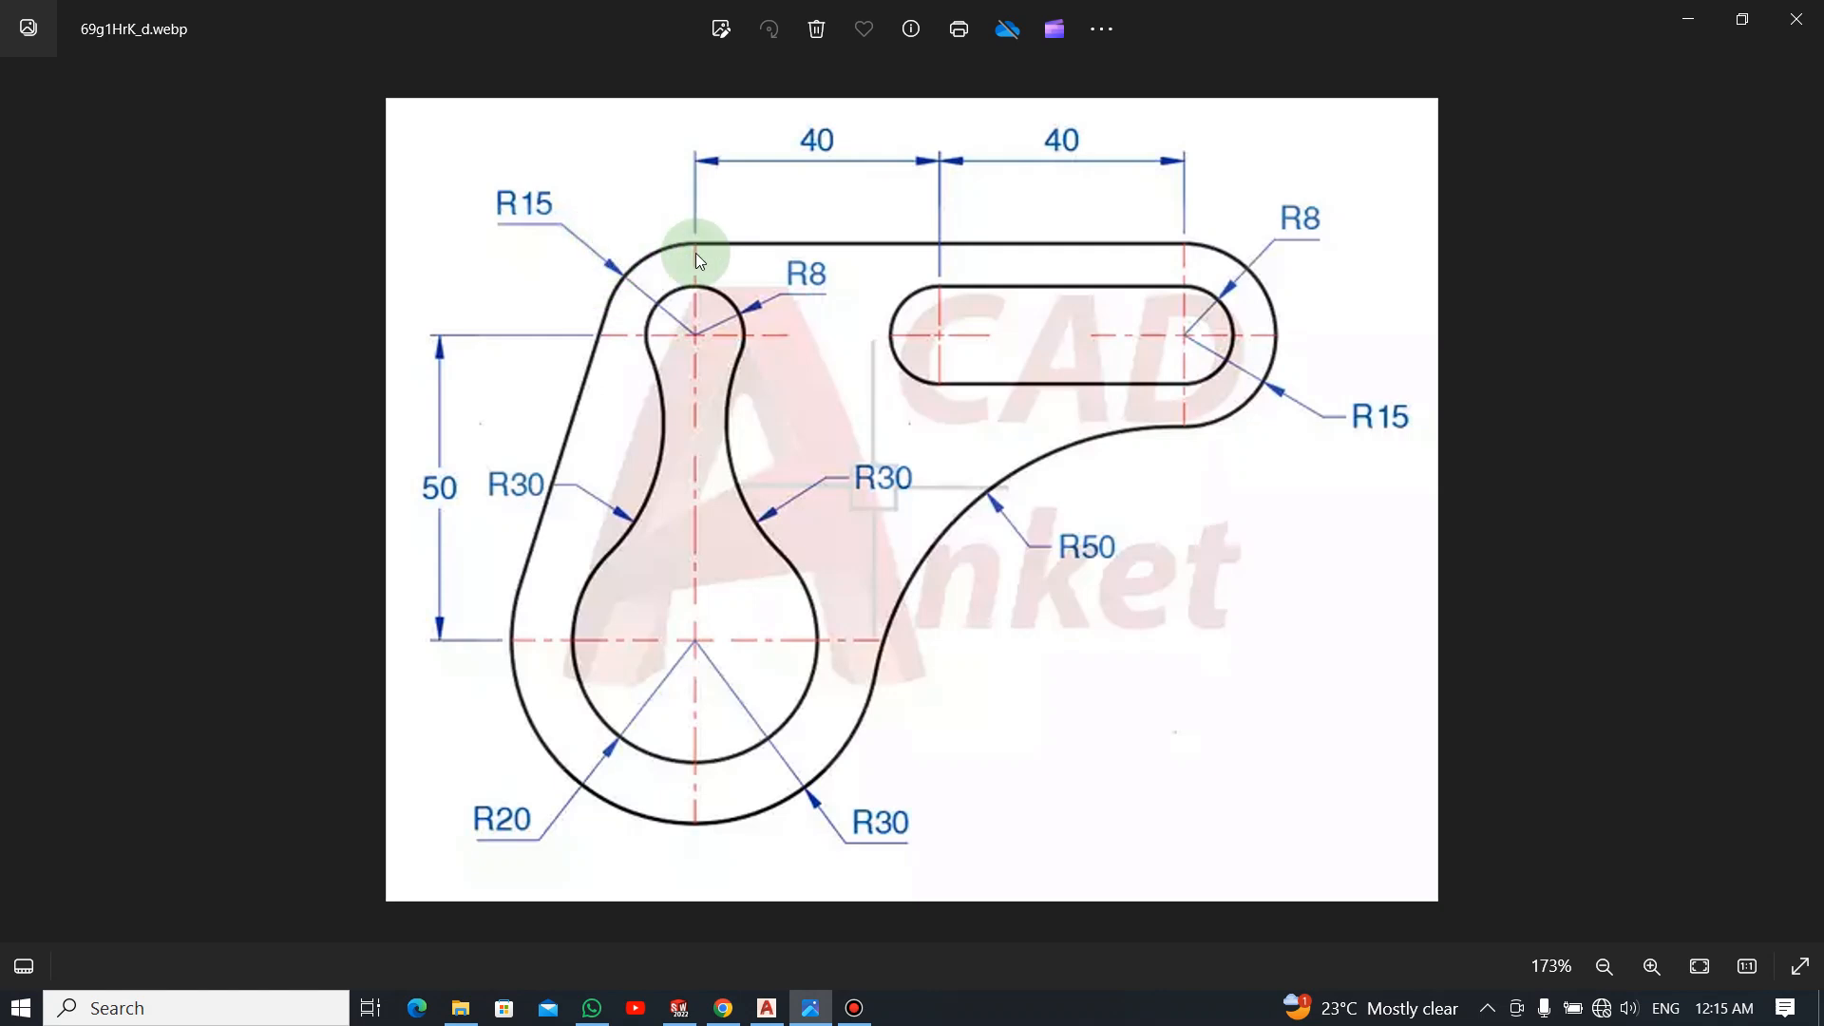
{"action": "key", "text": "alt+Tab"}
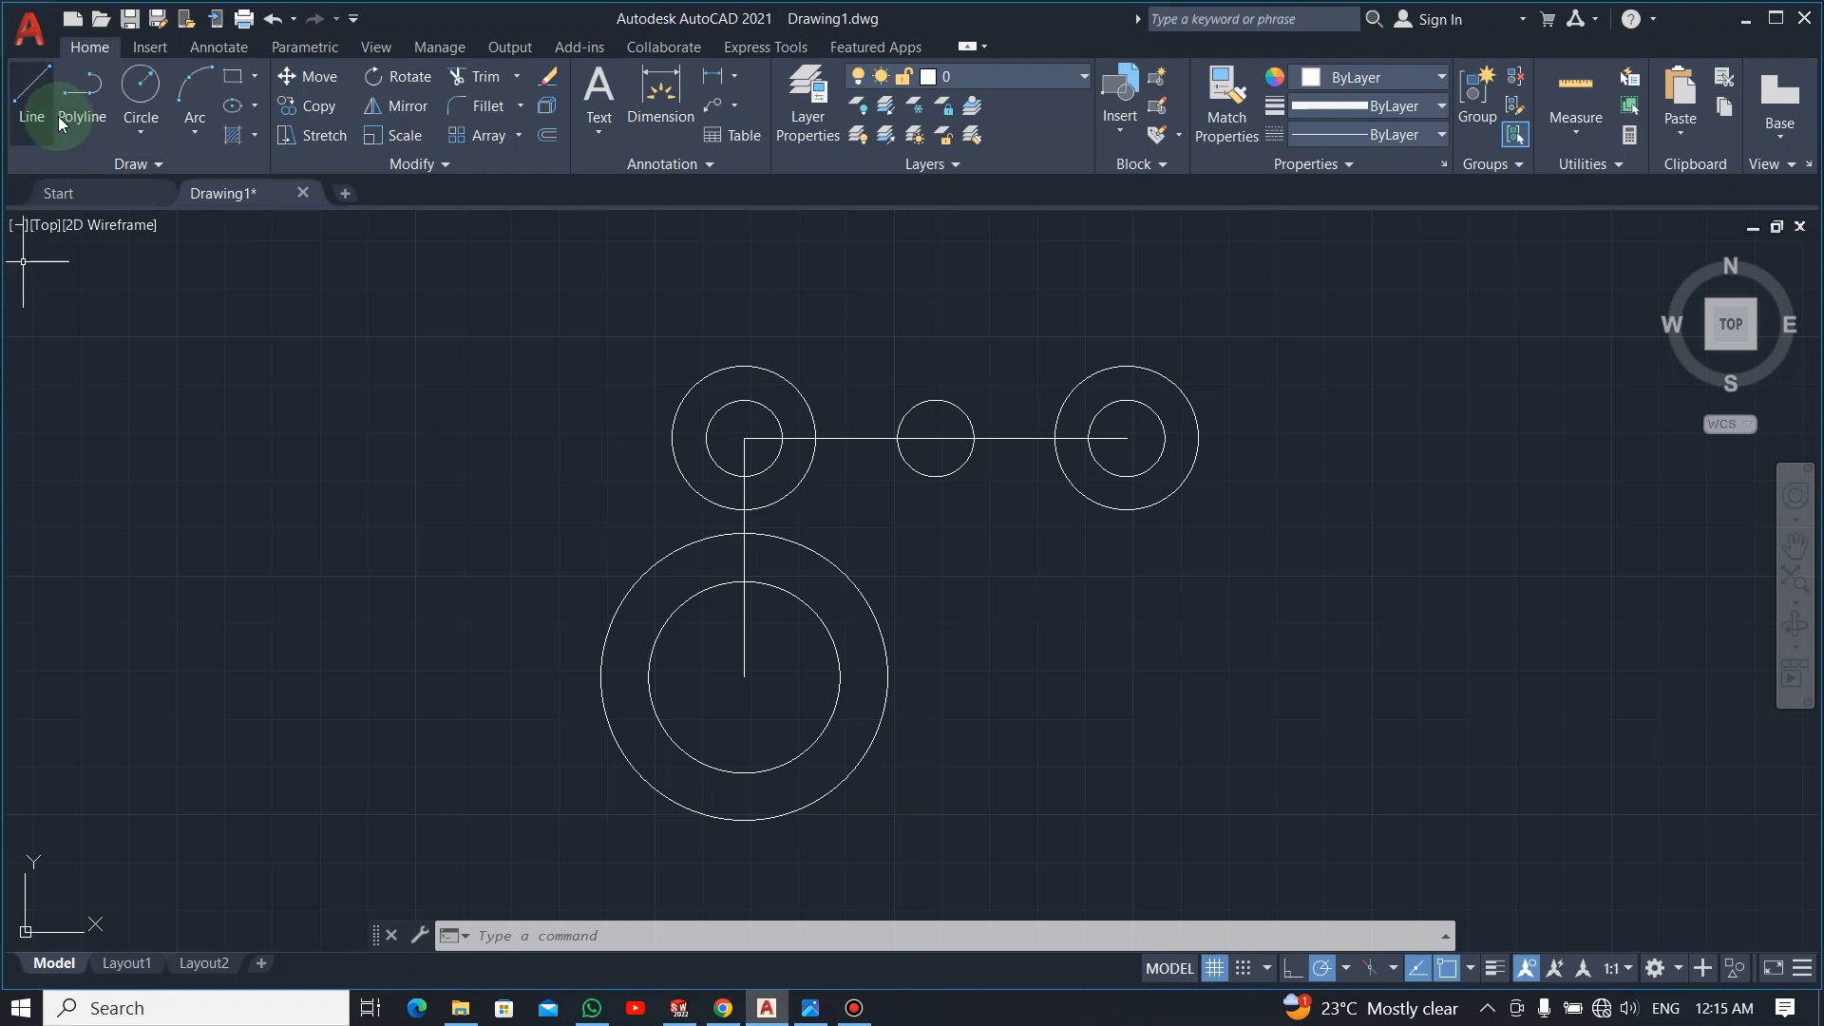
{"action": "left_click", "coordinate": [31, 90]}
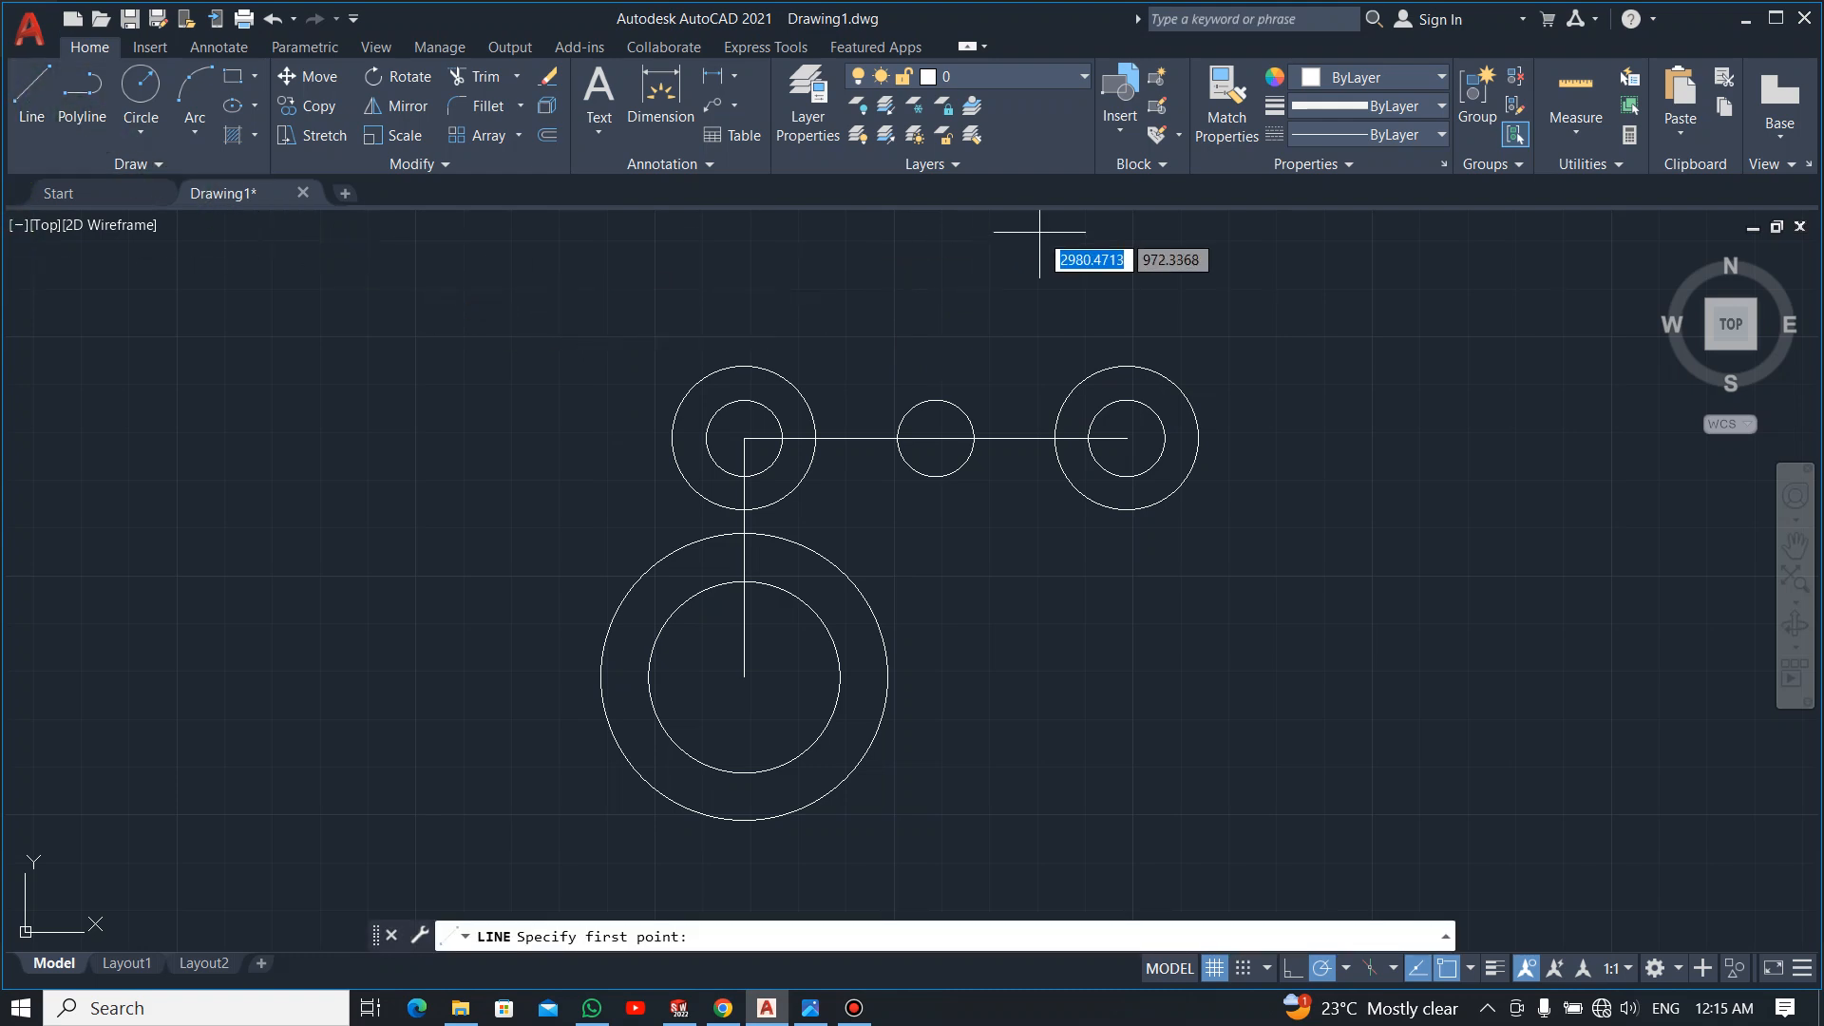
{"action": "left_click", "coordinate": [1127, 366]}
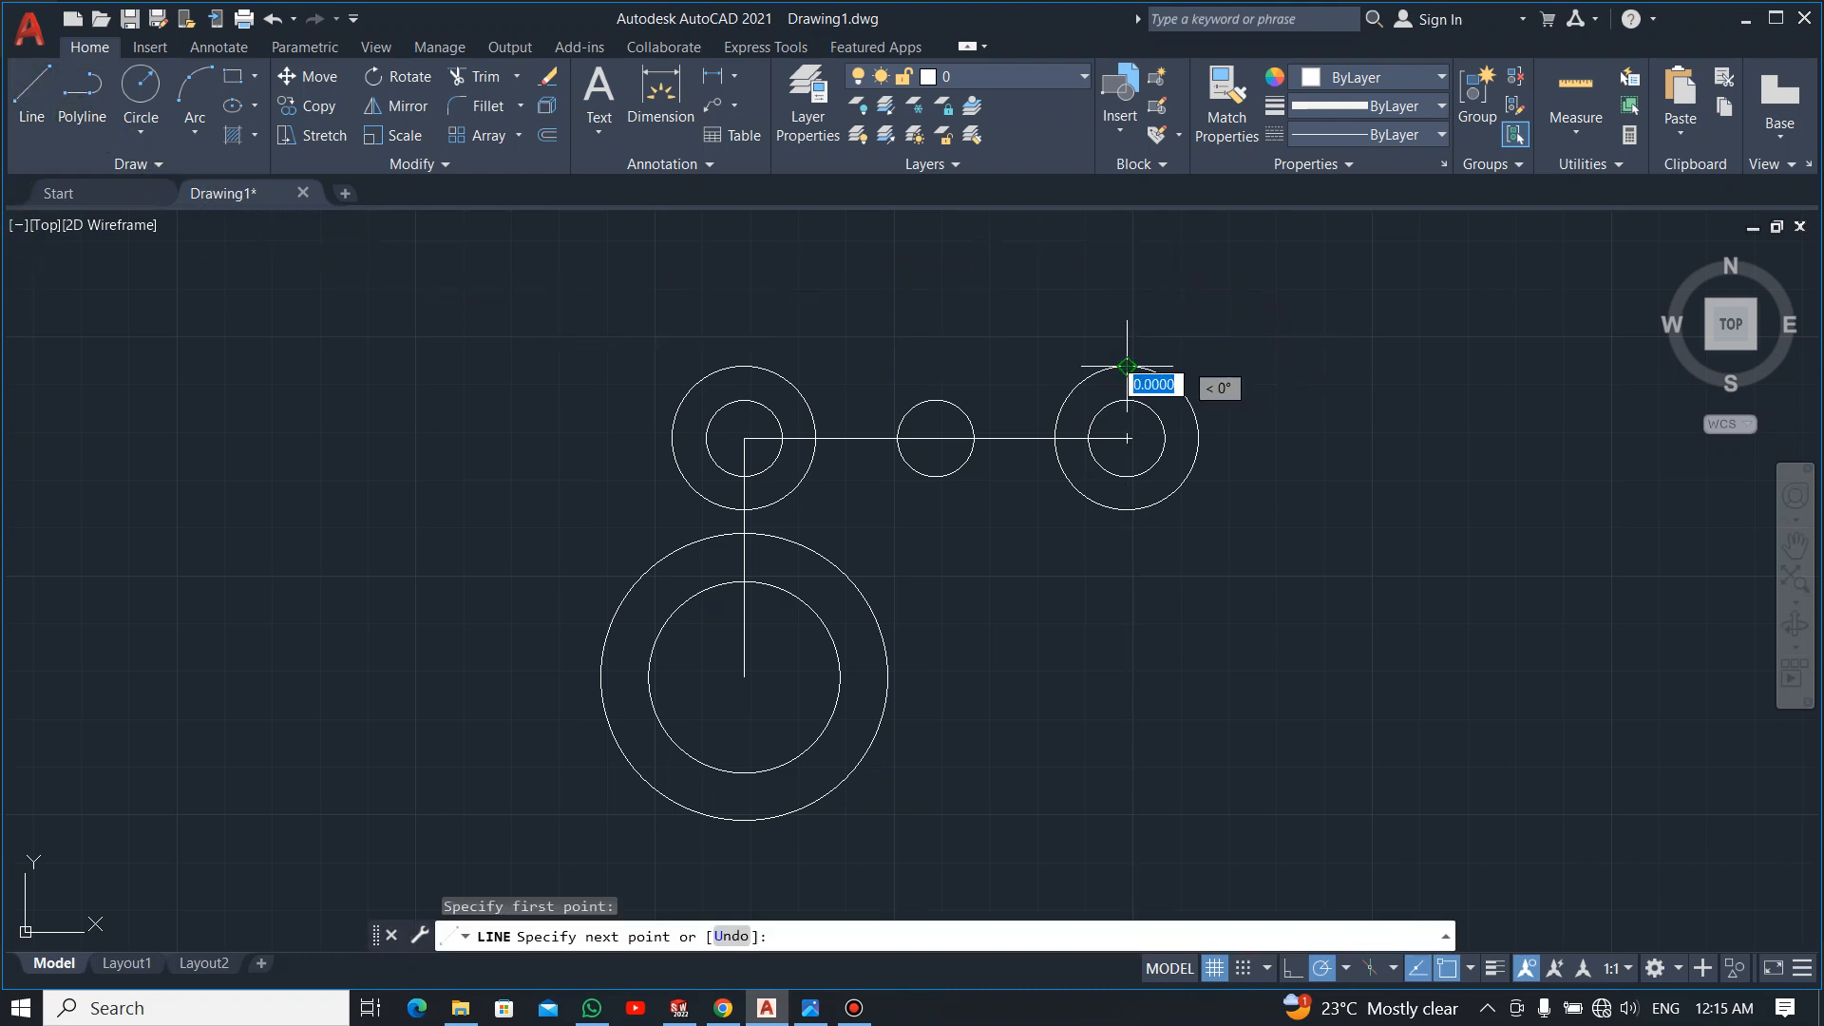
{"action": "left_click", "coordinate": [744, 366]}
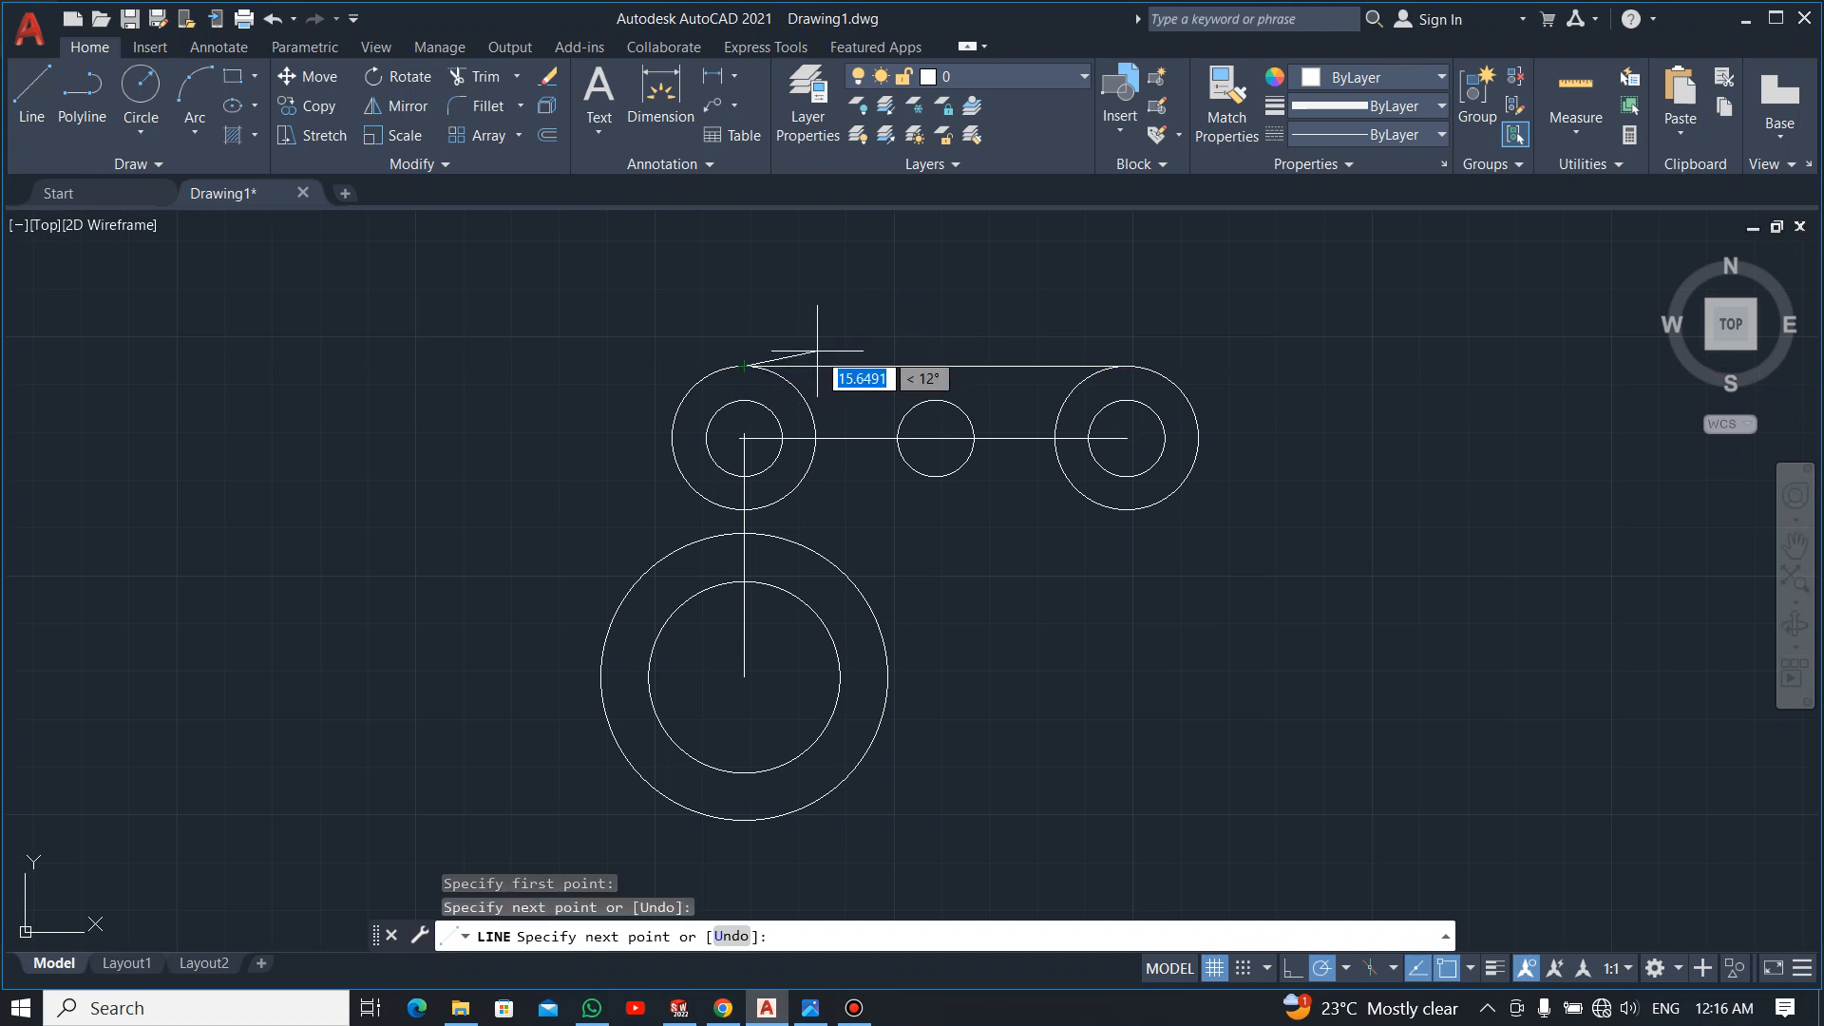
{"action": "key", "text": "Escape"}
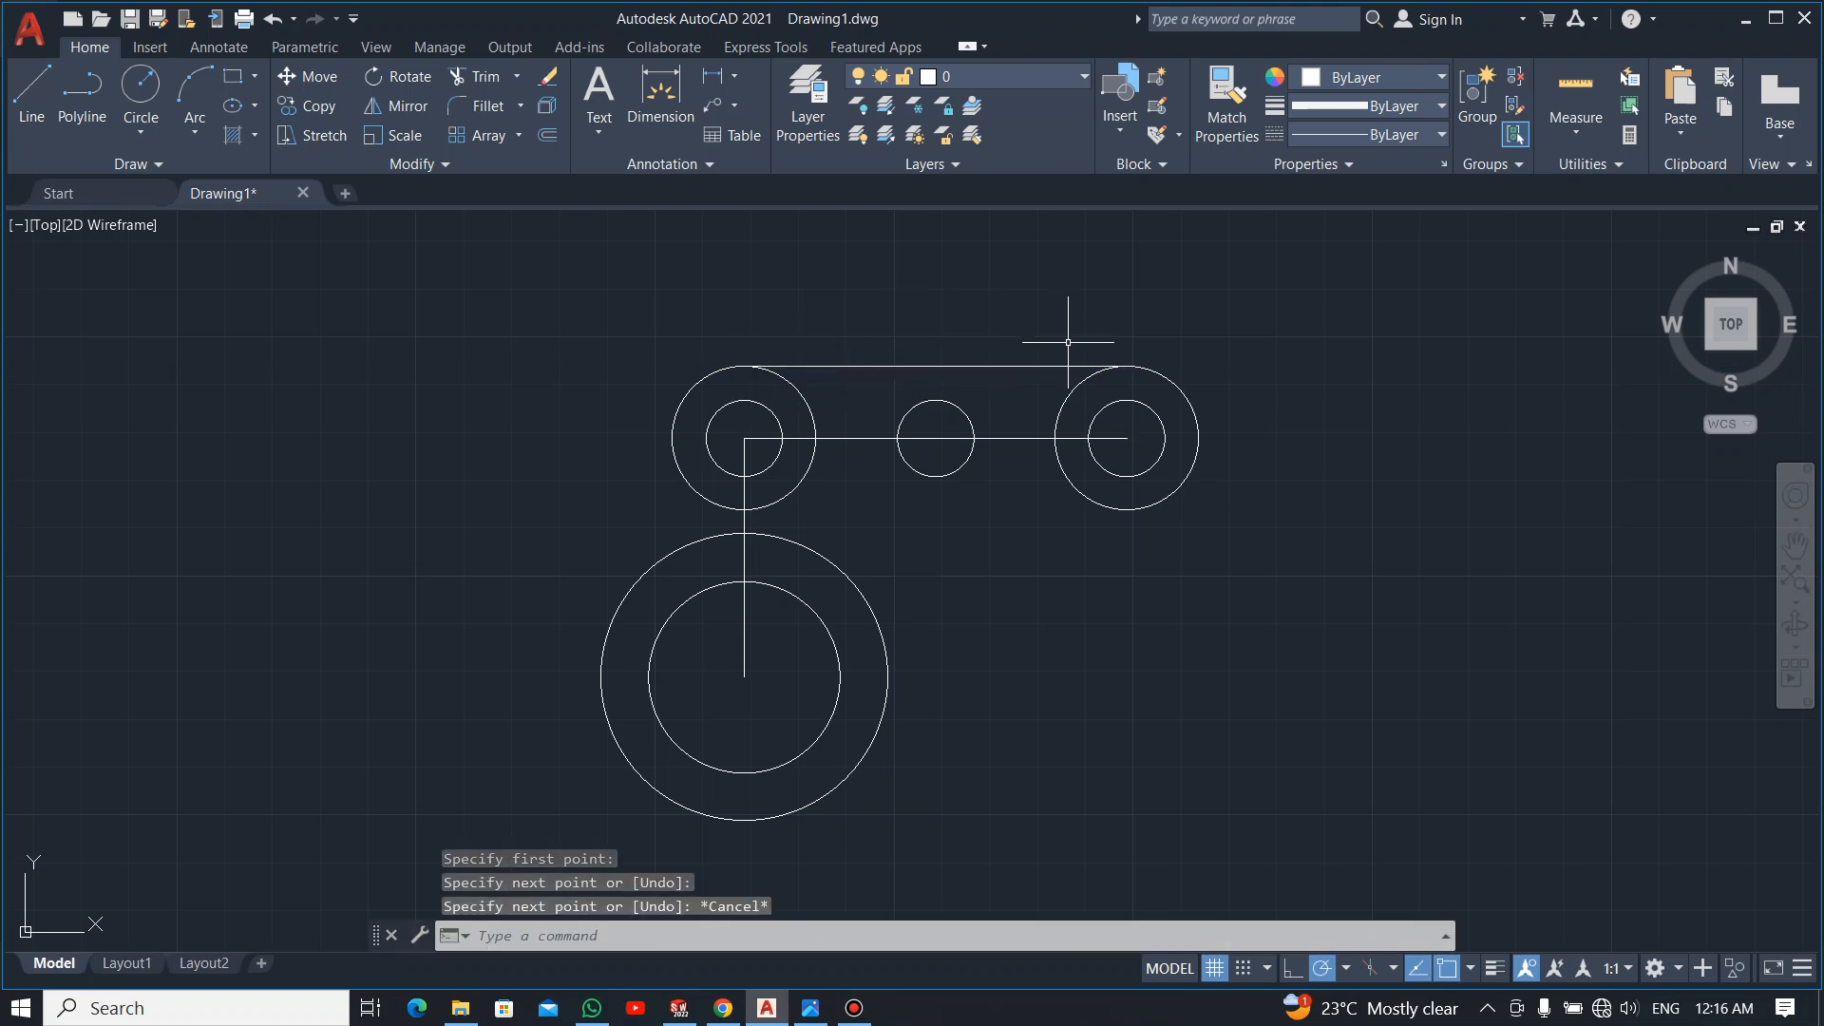
Check the slanted left edge in the reference image and draw a line tangent to the left sides of the upper-left radius 15 circle and the radius 30 circle
{"action": "key", "text": "alt+Tab"}
{"action": "left_click", "coordinate": [1023, 375]}
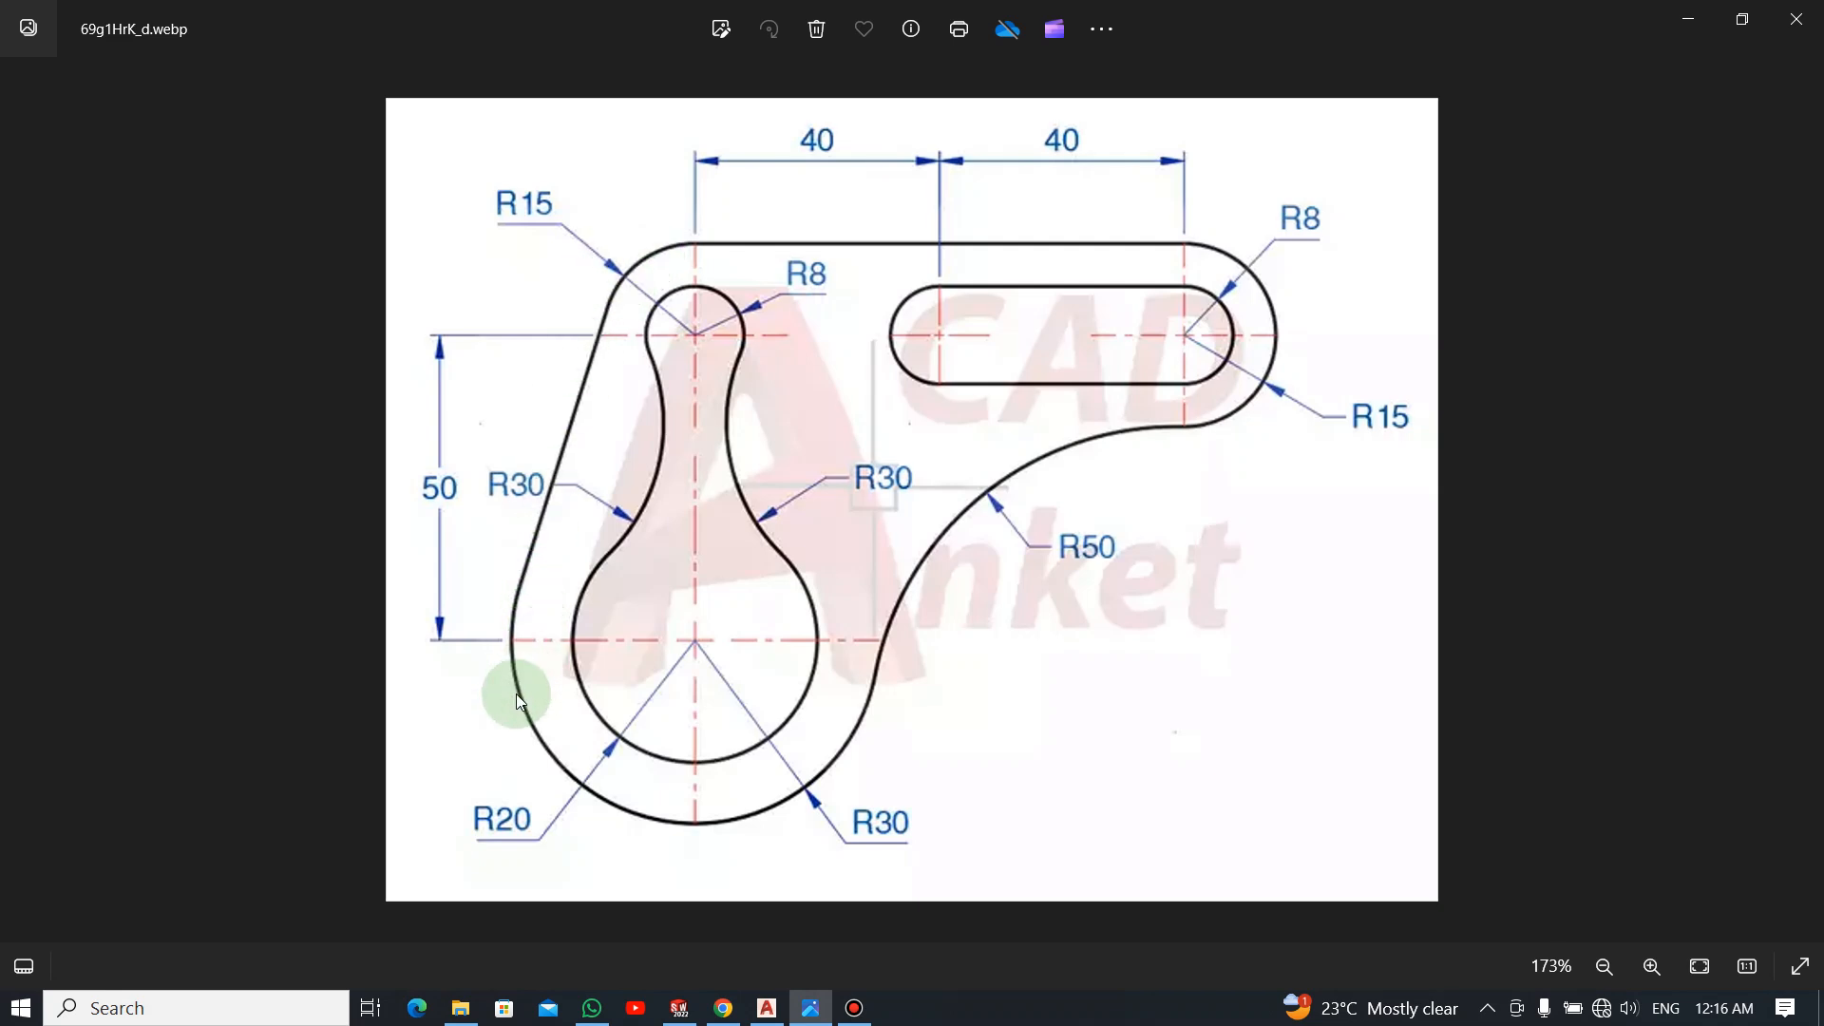
{"action": "key", "text": "alt+Tab"}
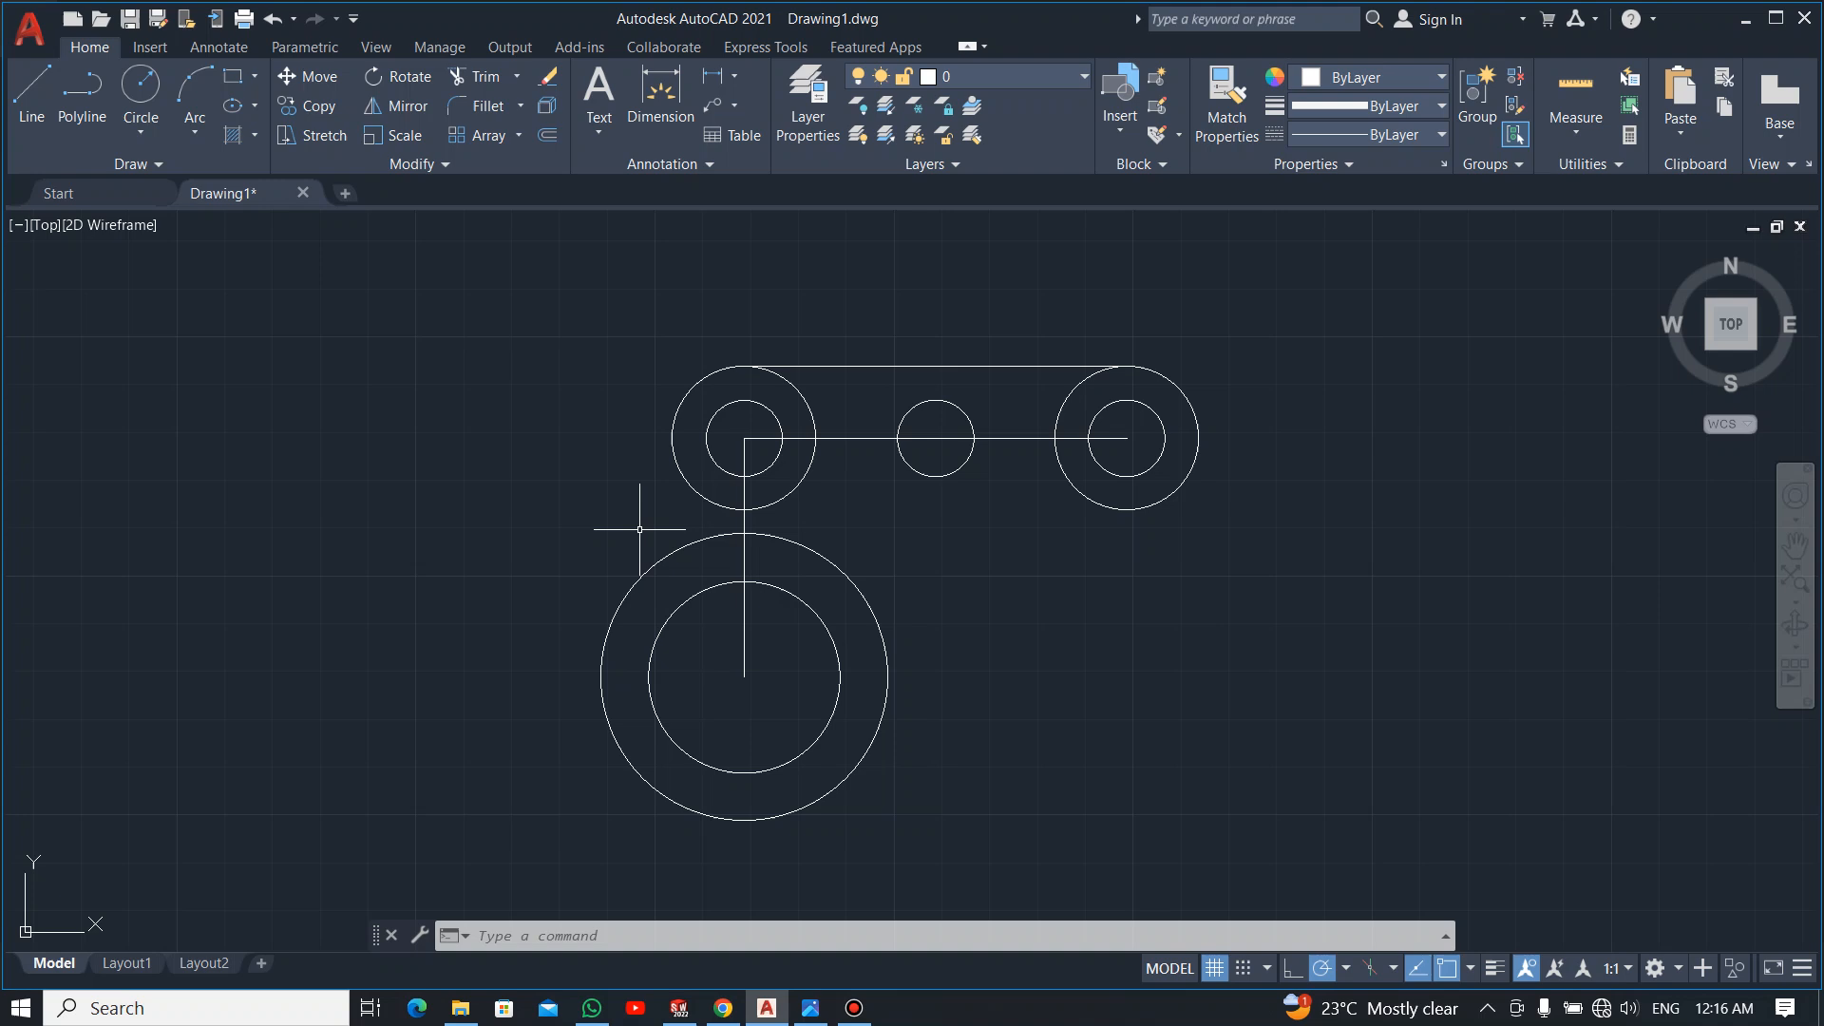
{"action": "type", "text": "l"}
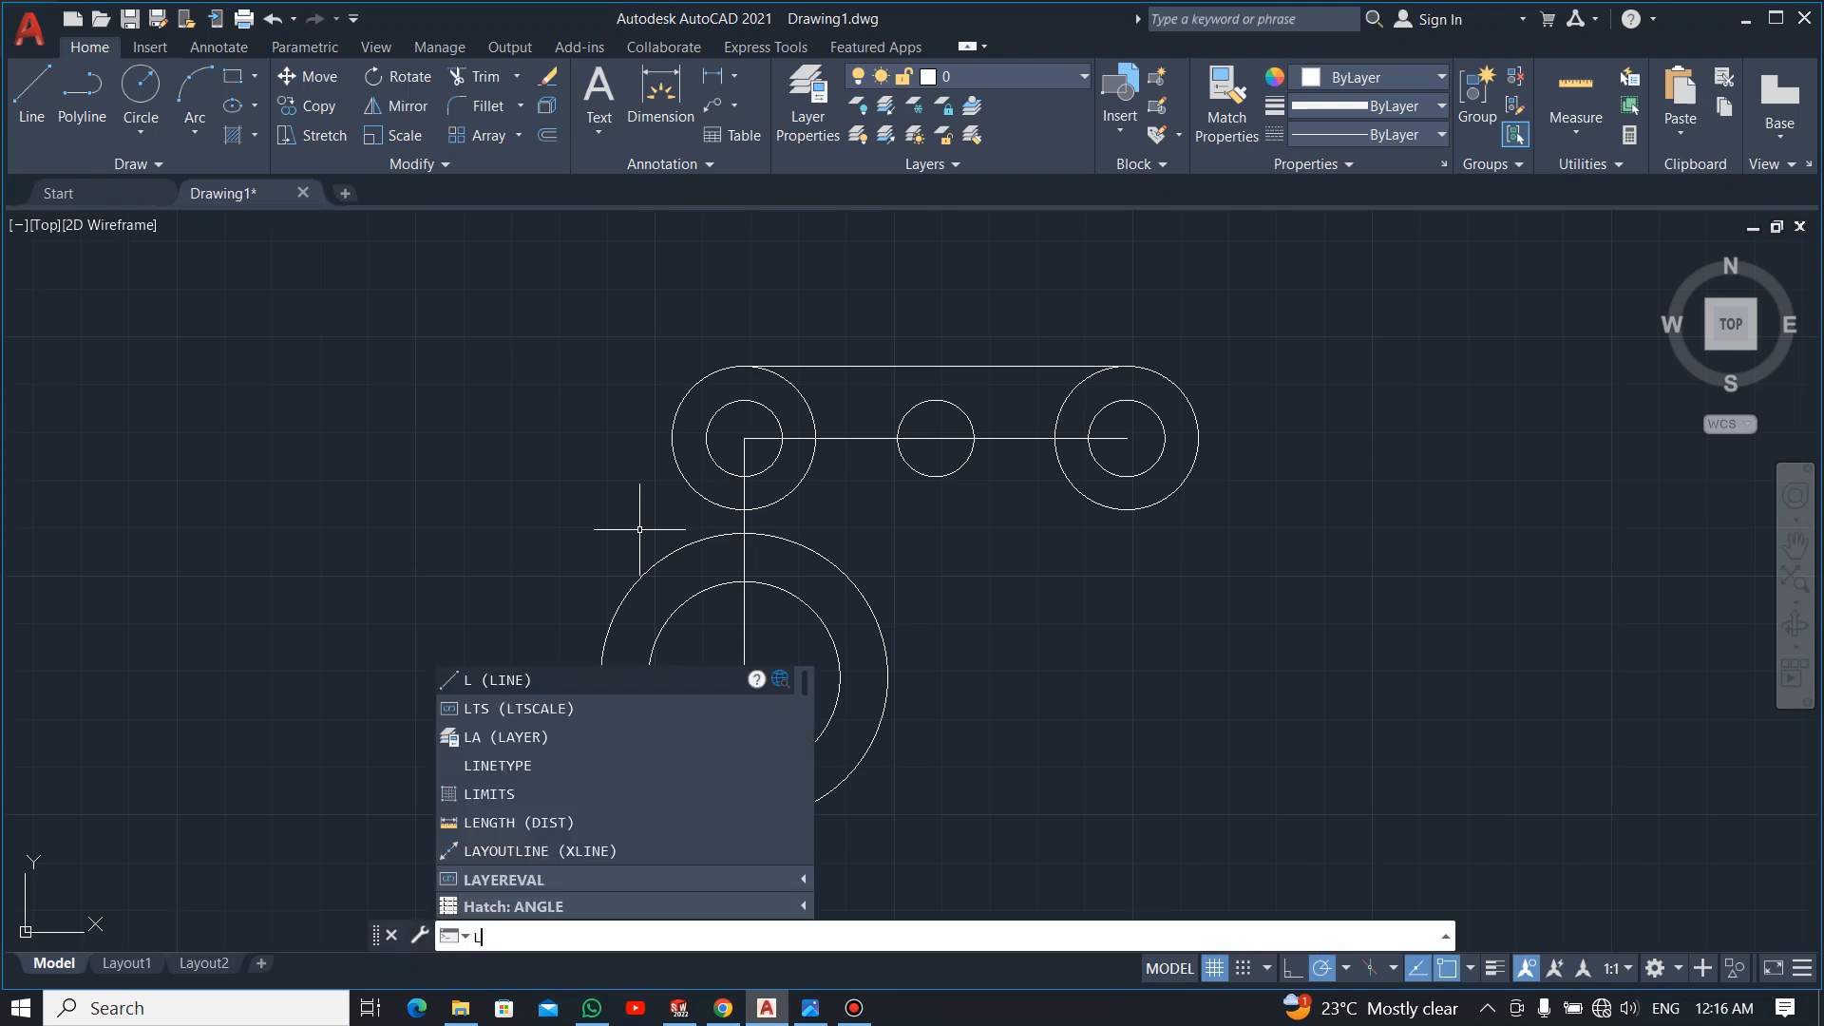
{"action": "key", "text": "Return"}
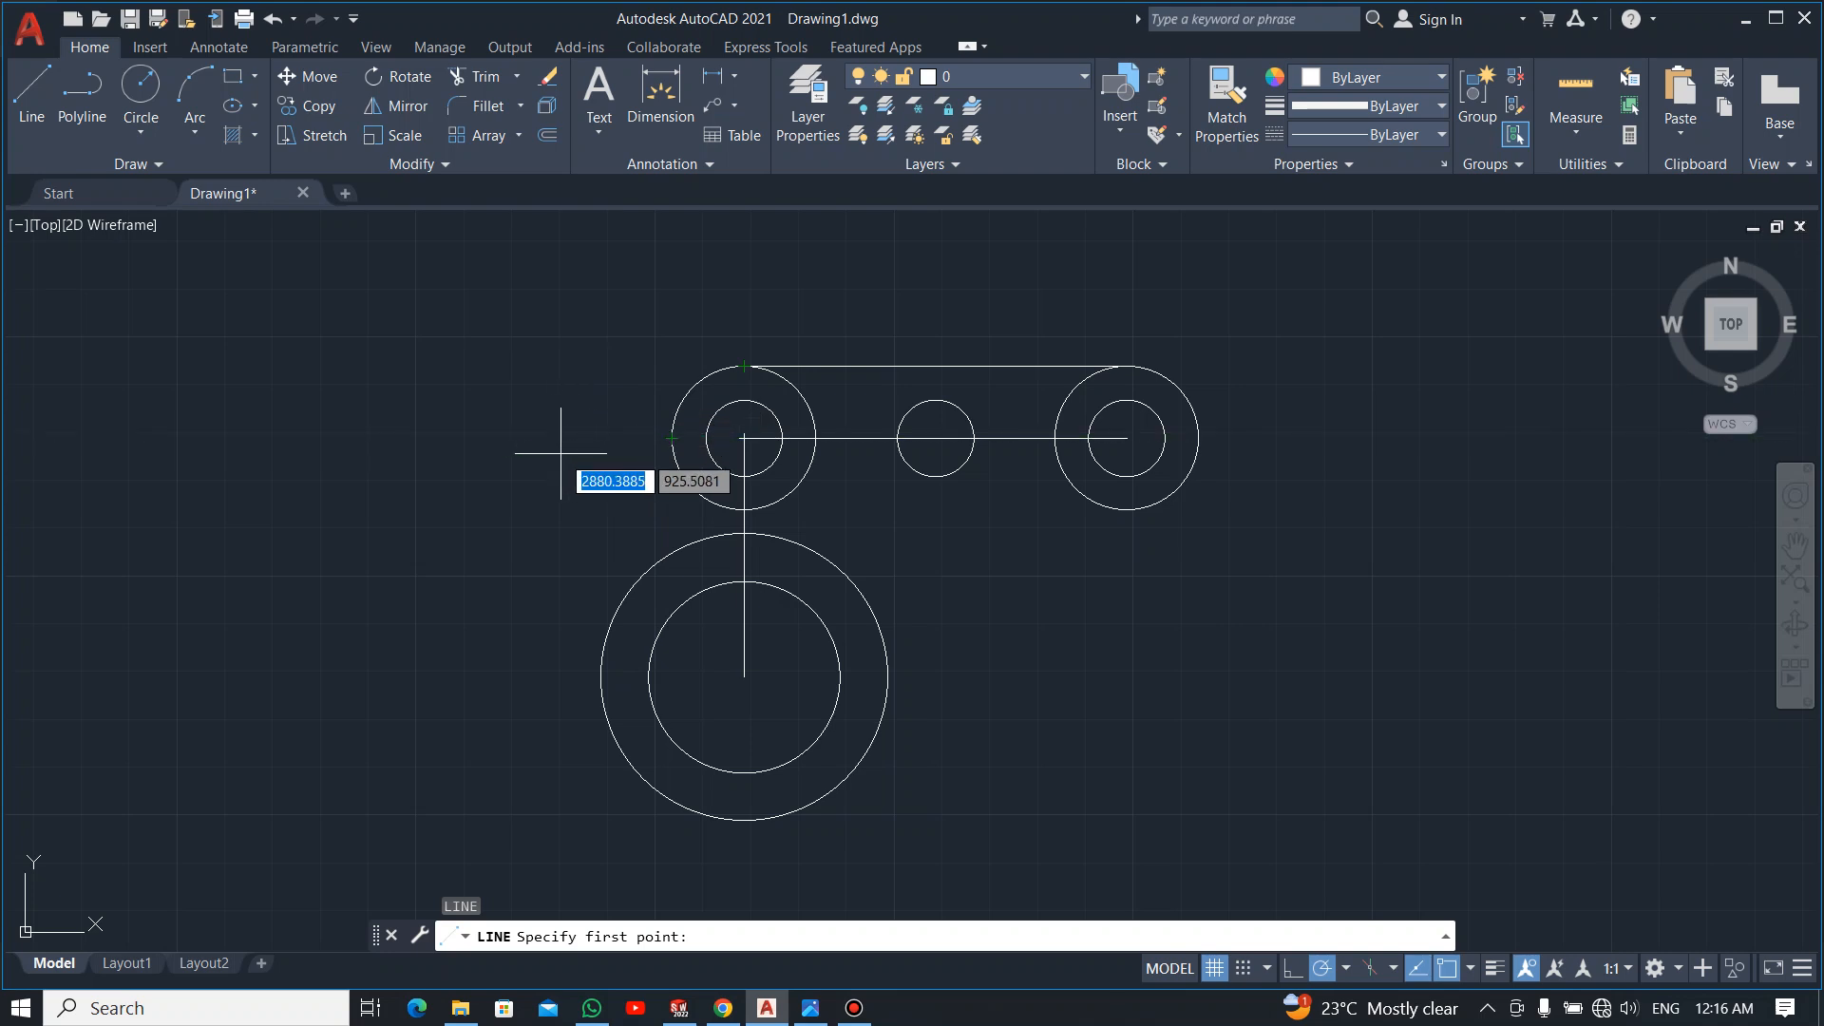
{"action": "type", "text": "tan"}
{"action": "key", "text": "Return"}
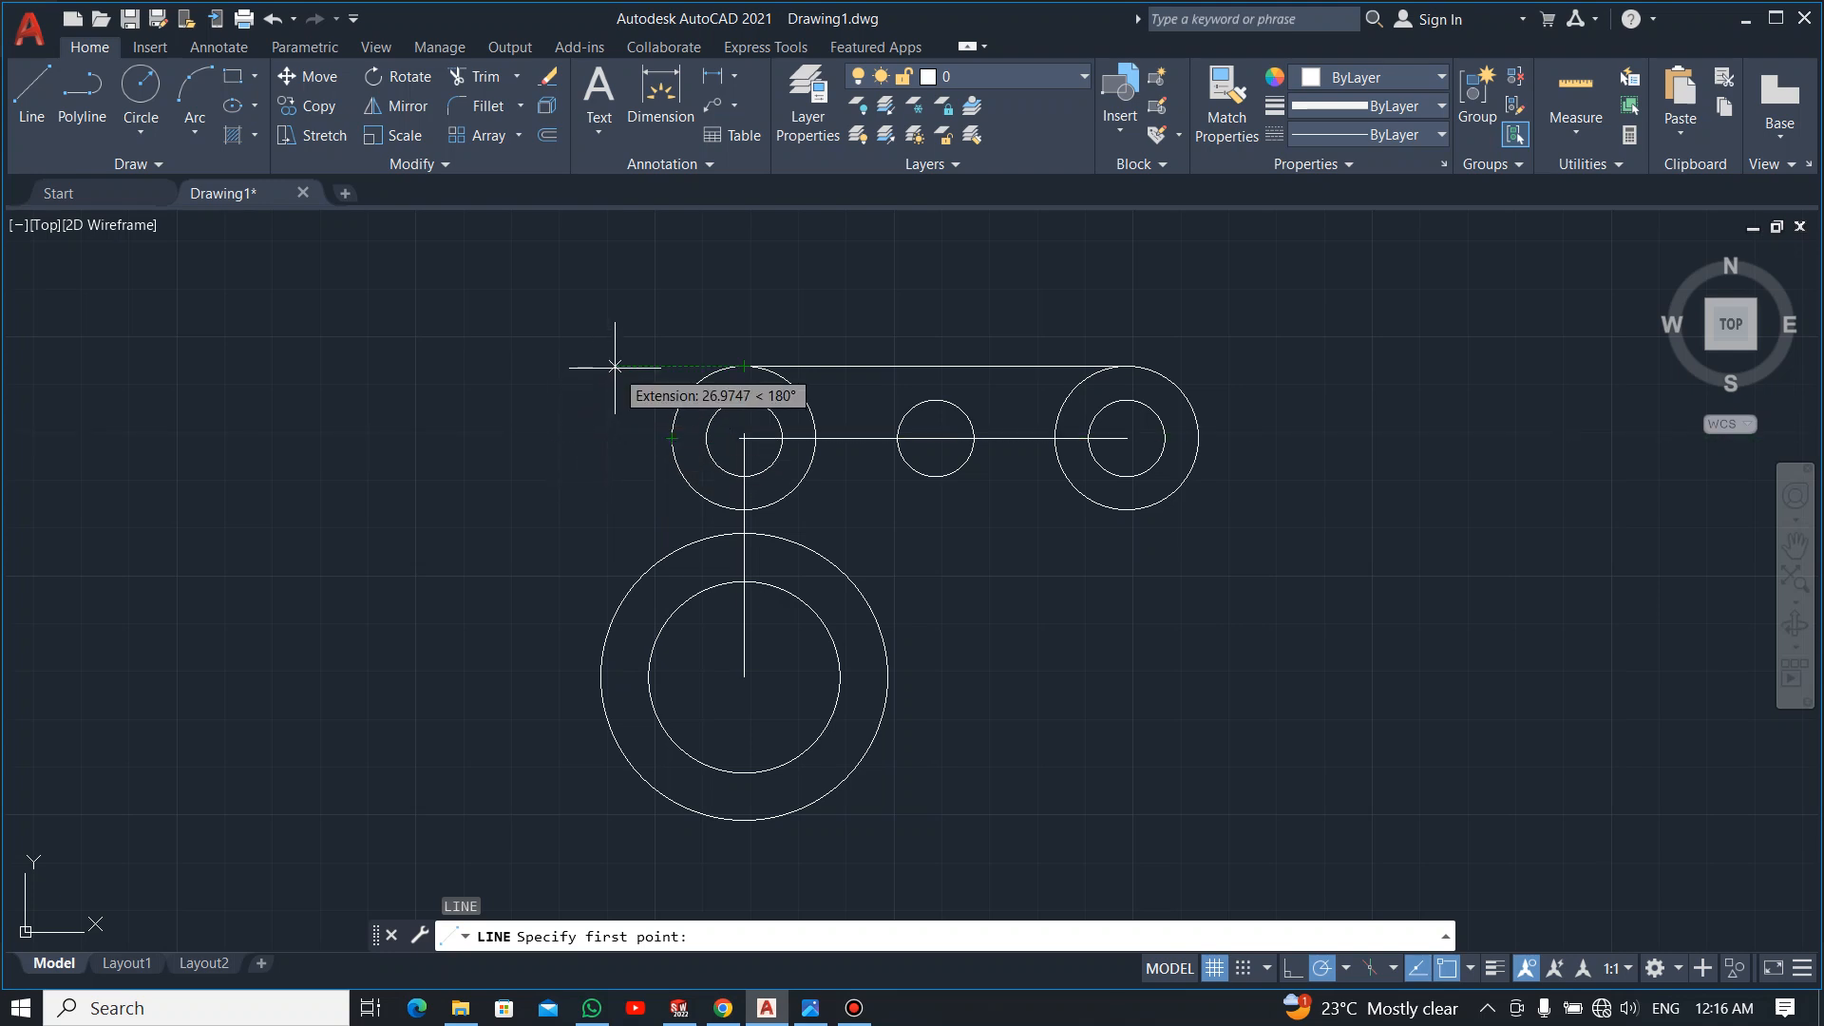
{"action": "left_click", "coordinate": [675, 419]}
{"action": "right_click", "coordinate": [600, 655], "text": "shift"}
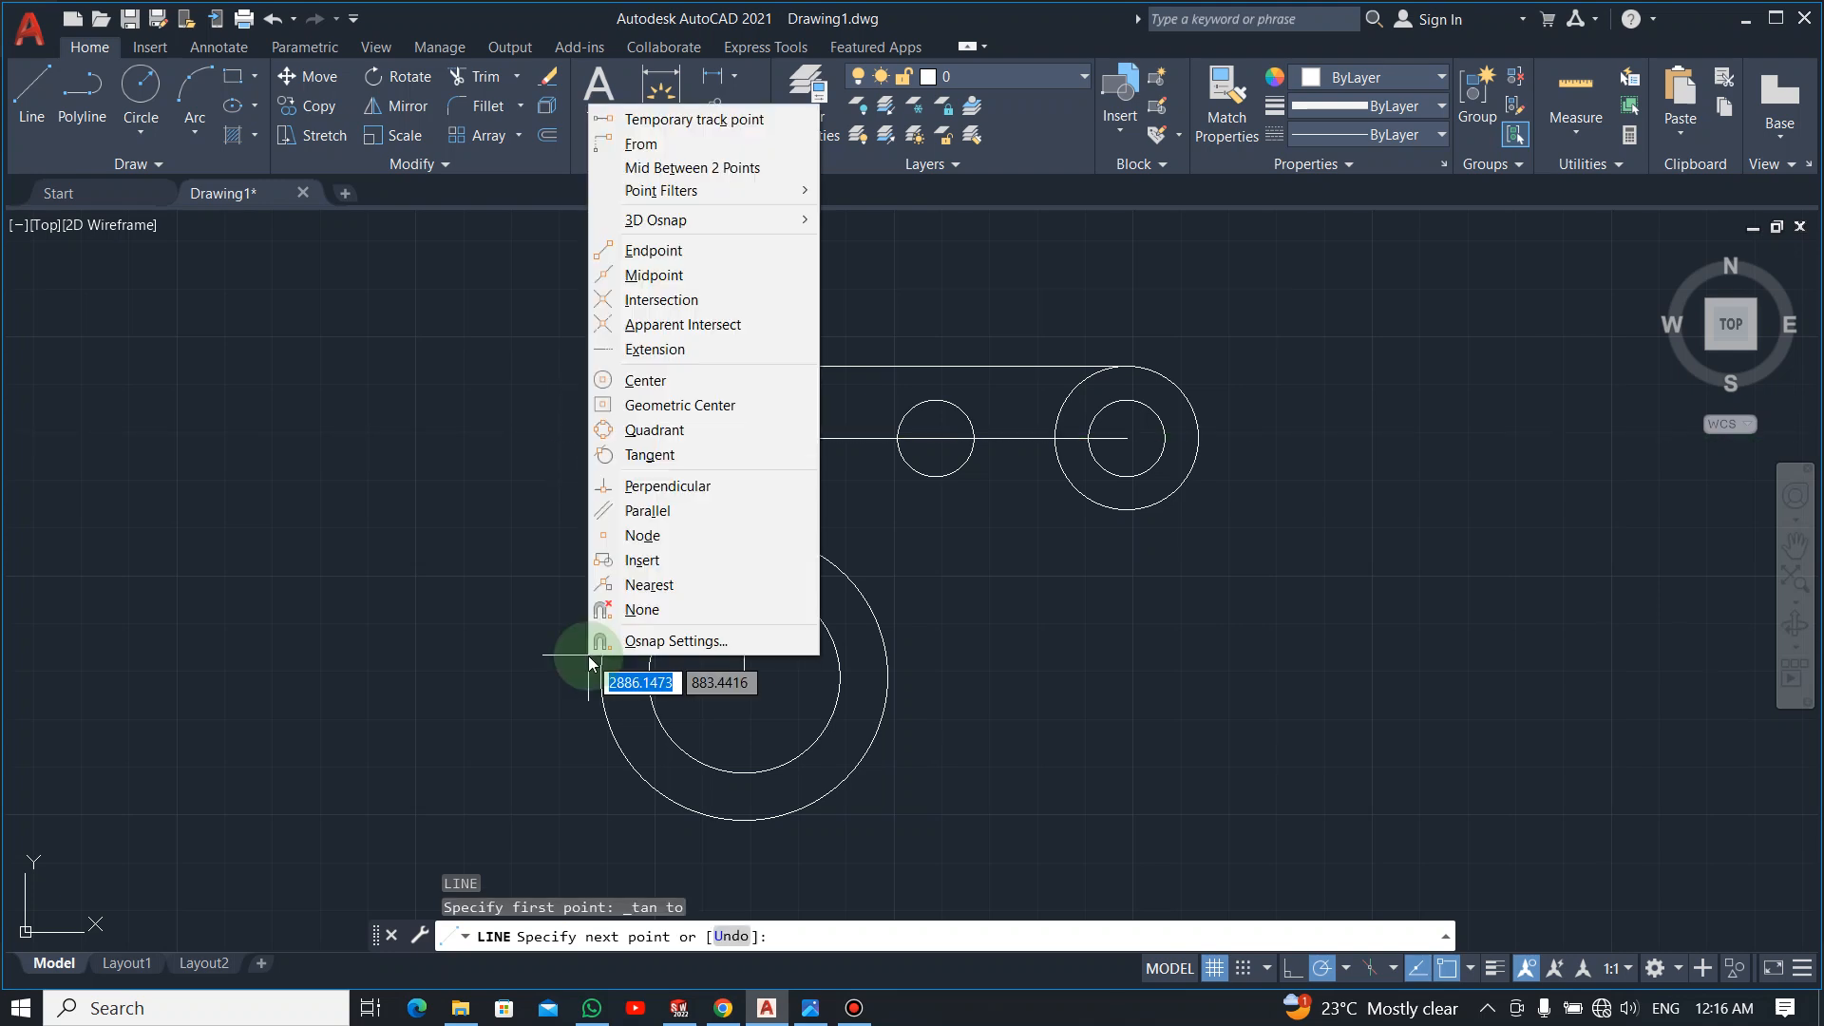
{"action": "left_click", "coordinate": [676, 458]}
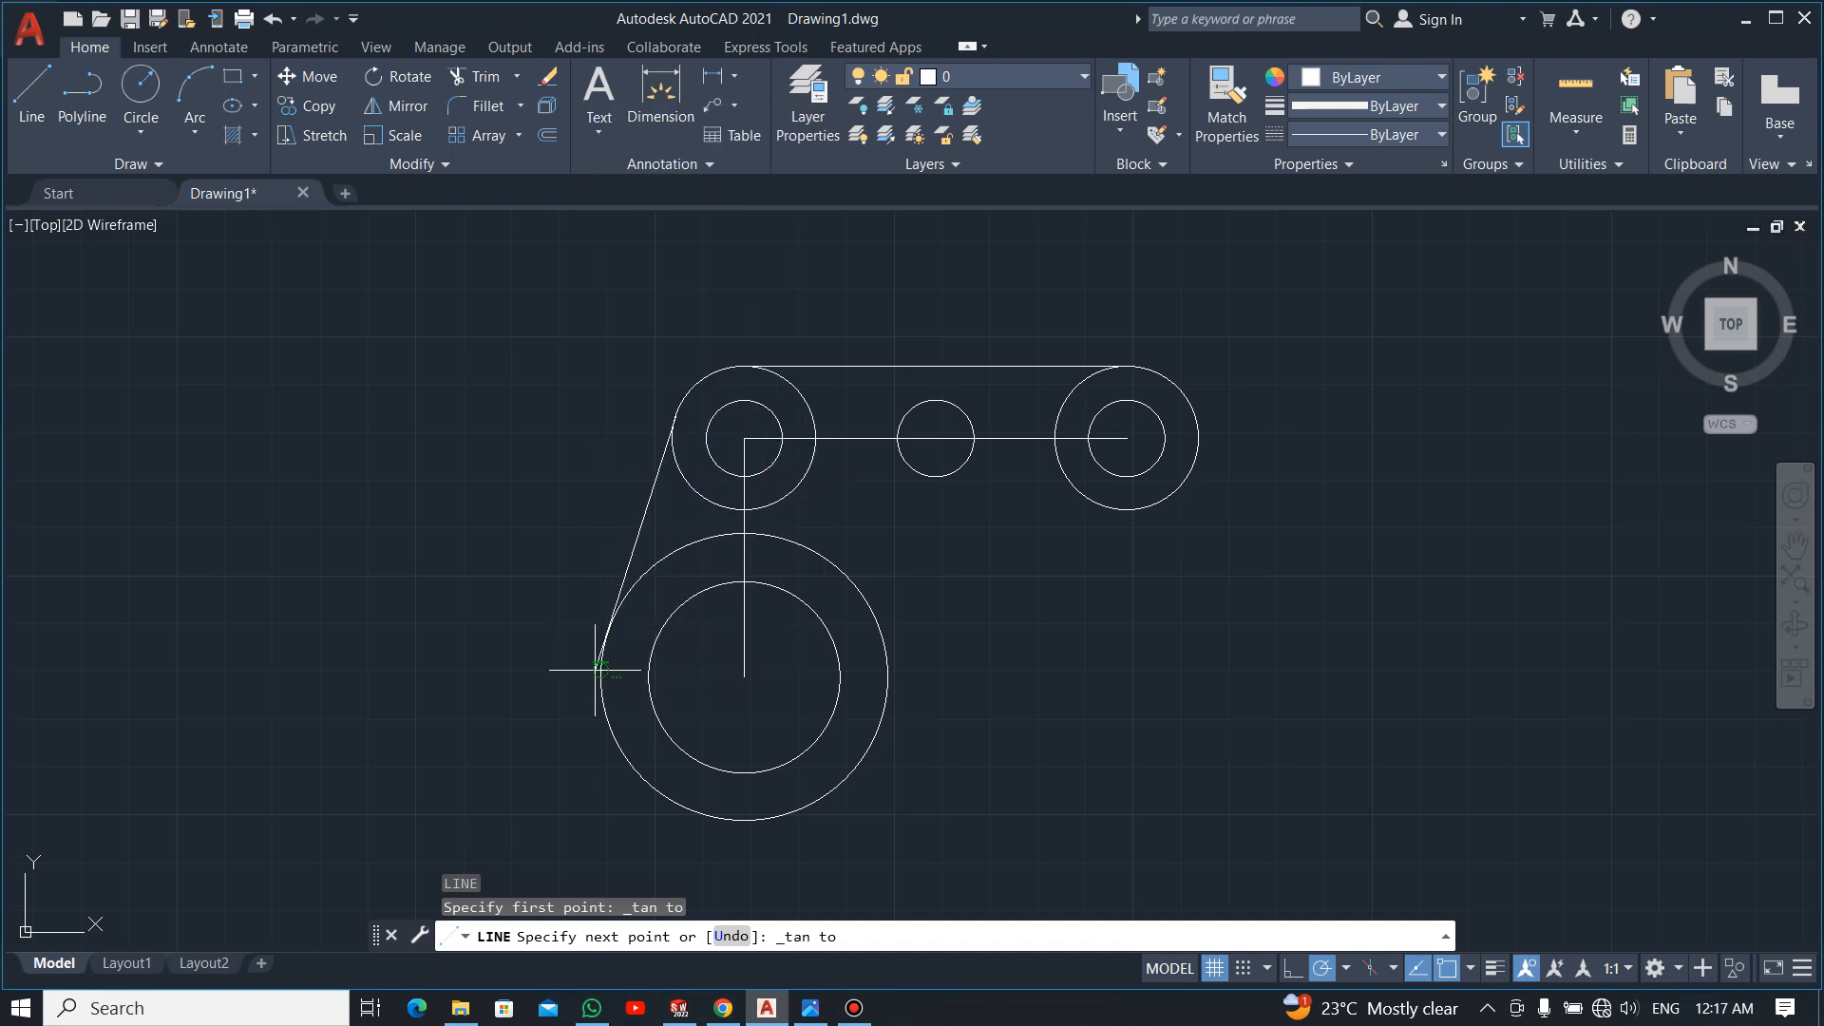
{"action": "left_click", "coordinate": [596, 670]}
{"action": "key", "text": "Escape"}
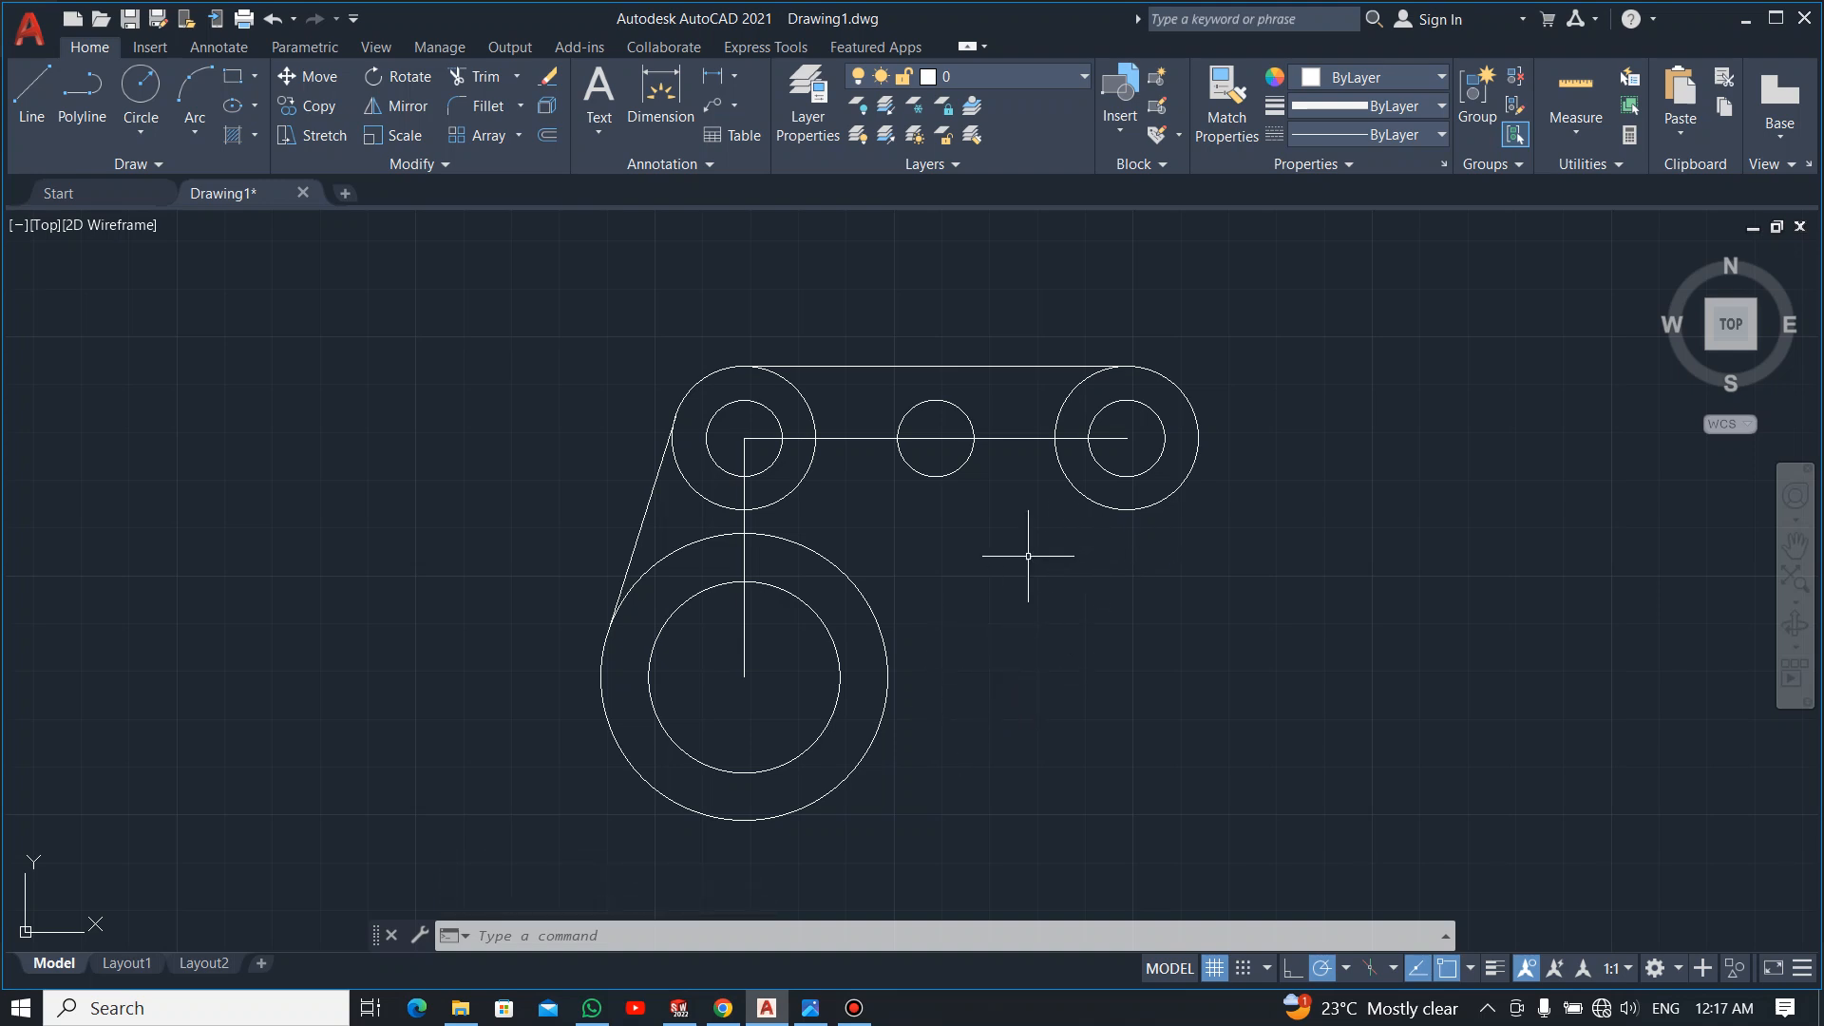
Check the concave arc in the reference image and draw a radius 50 circle tangent to the right radius 15 circle and the radius 30 circle
{"action": "key", "text": "alt+Tab"}
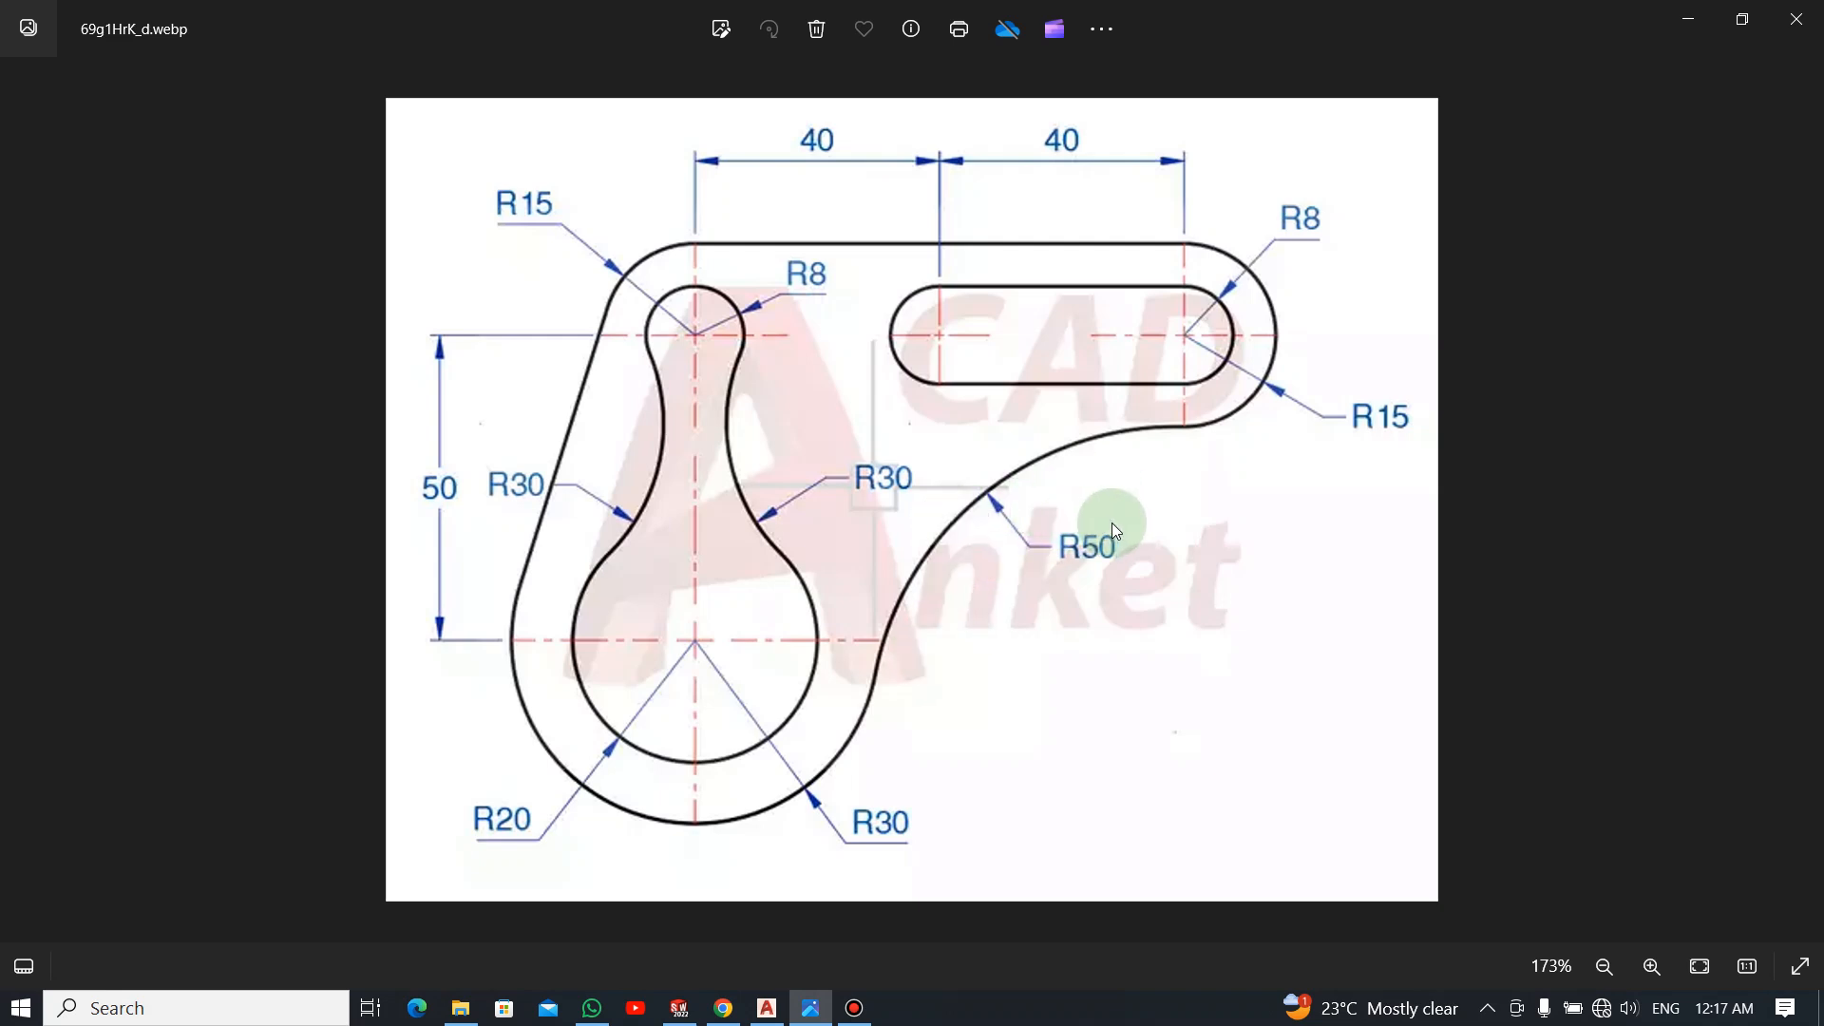
{"action": "key", "text": "alt+Tab"}
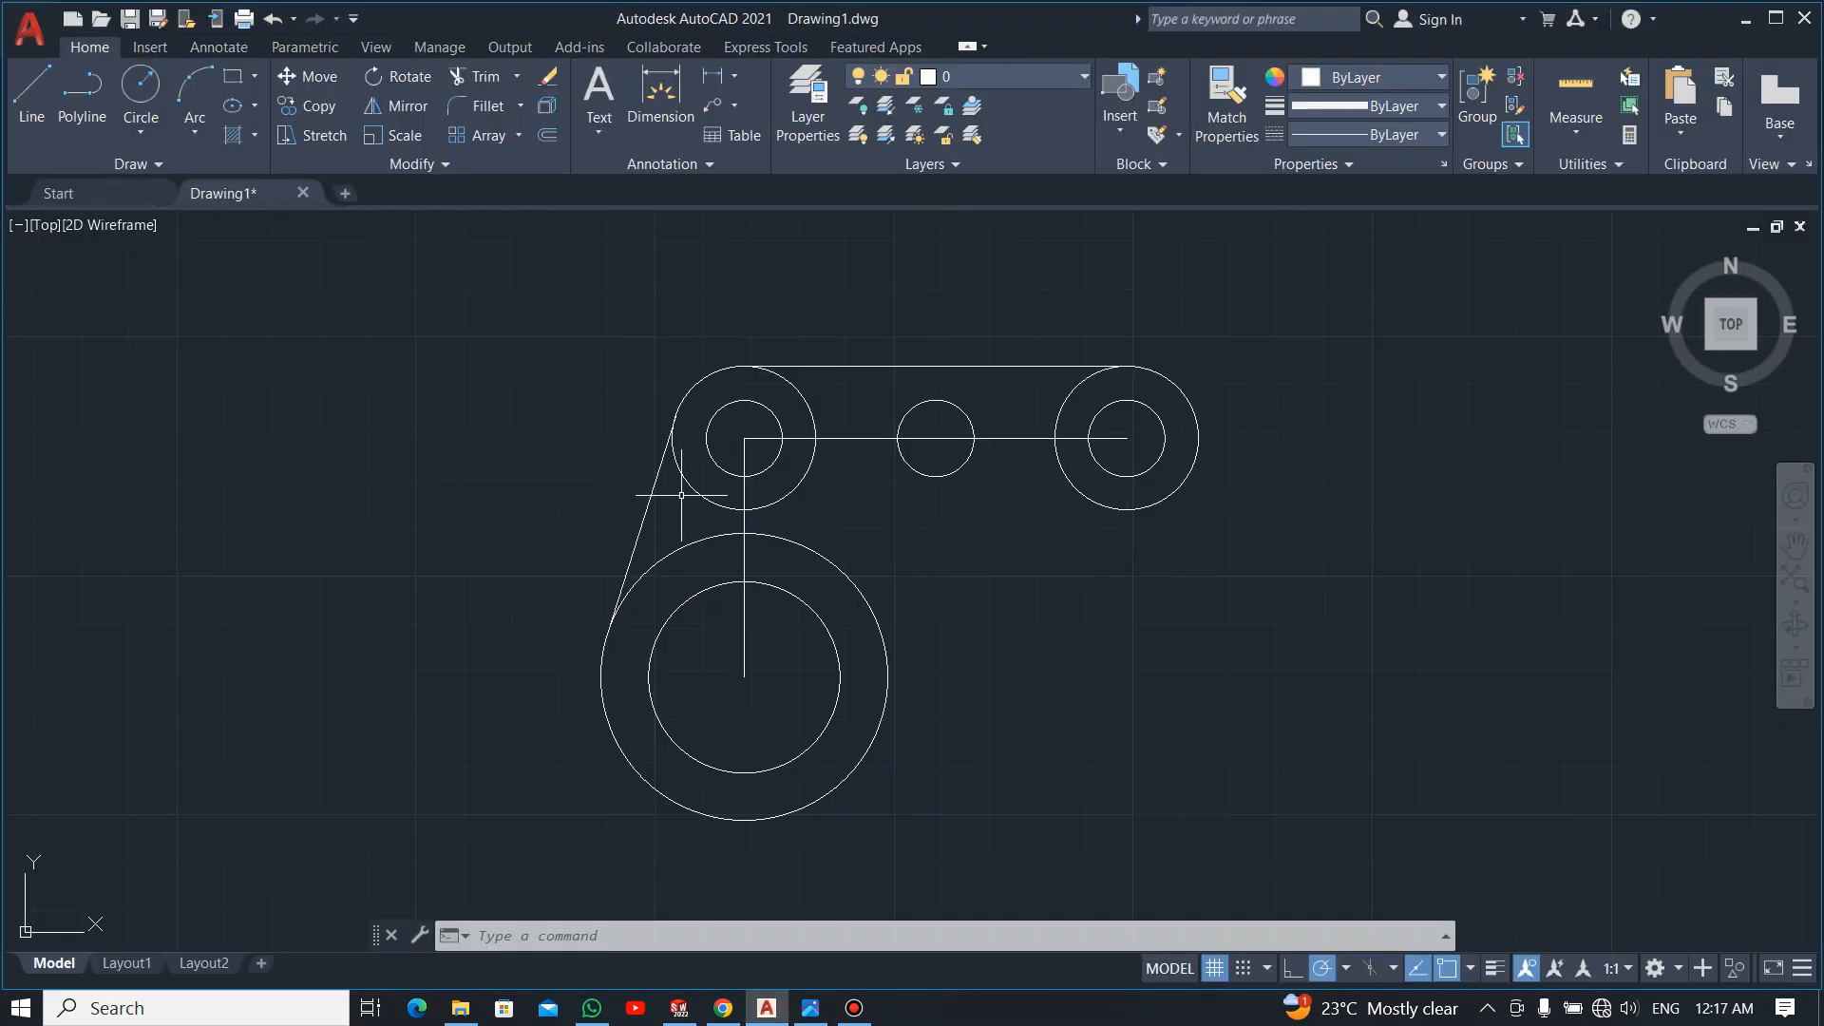
{"action": "left_click", "coordinate": [148, 133]}
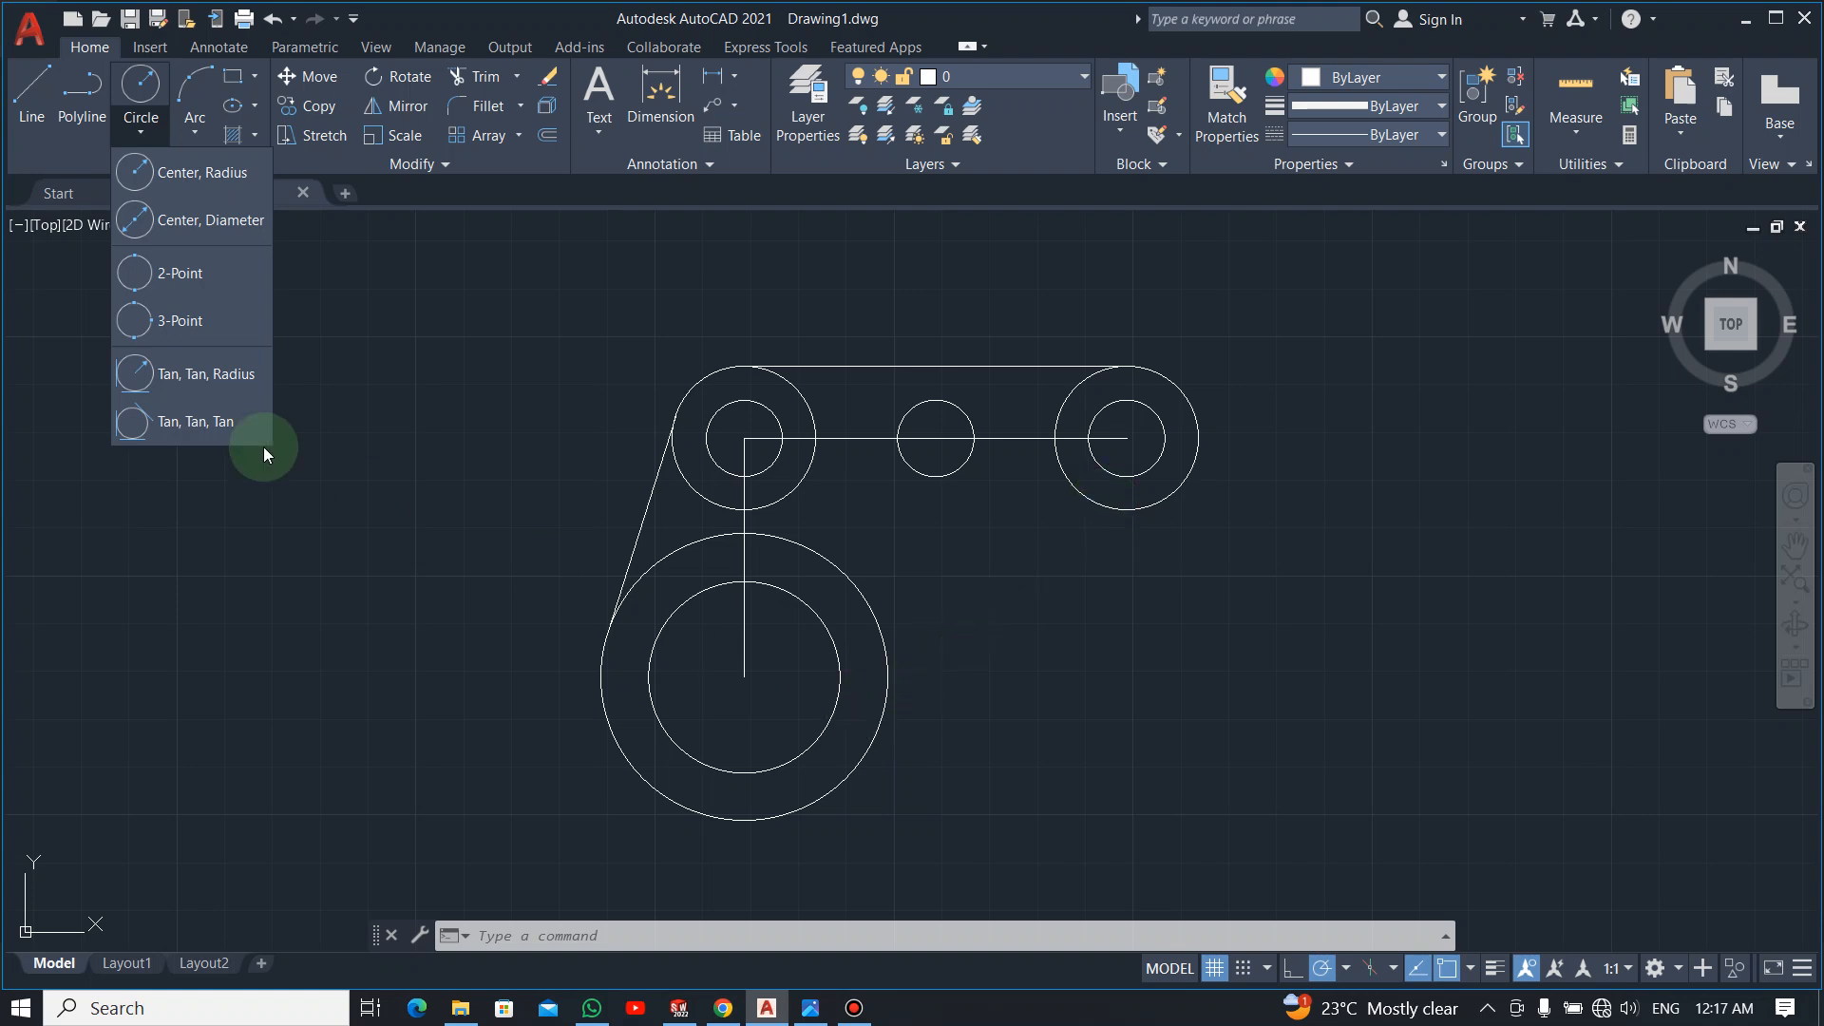
{"action": "left_click", "coordinate": [203, 380]}
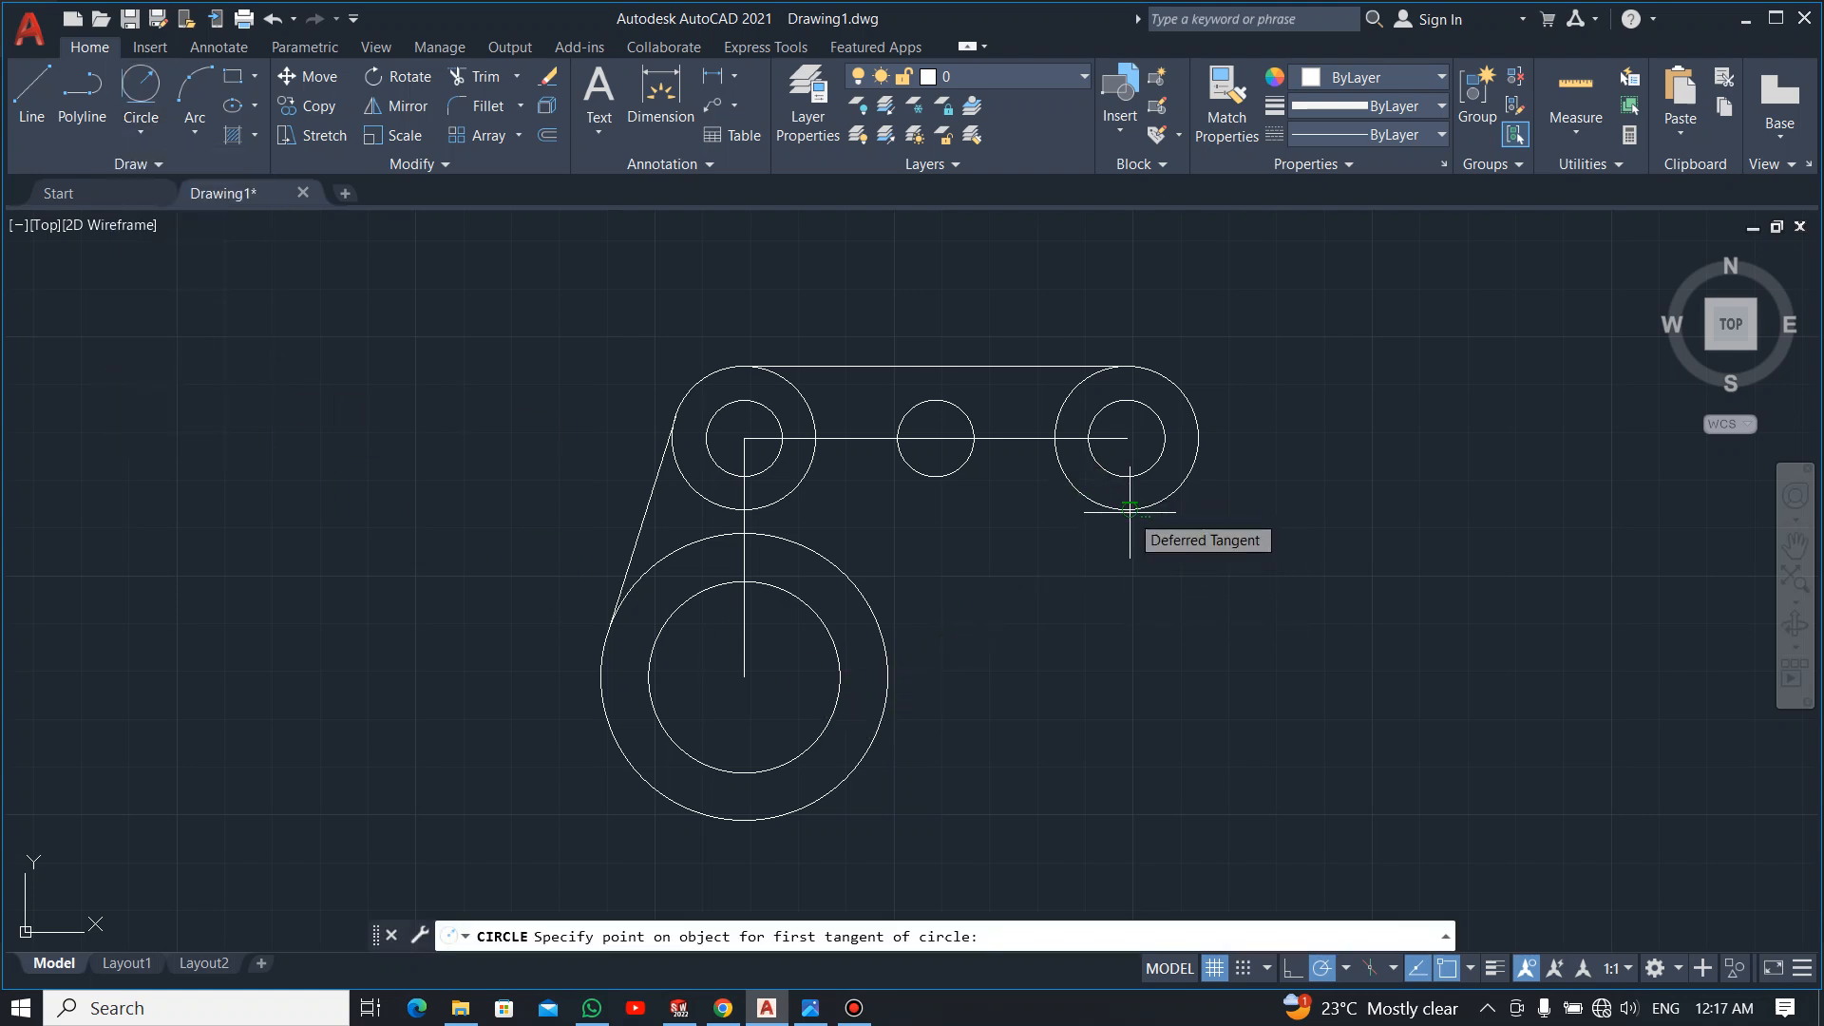
{"action": "left_click", "coordinate": [1130, 512]}
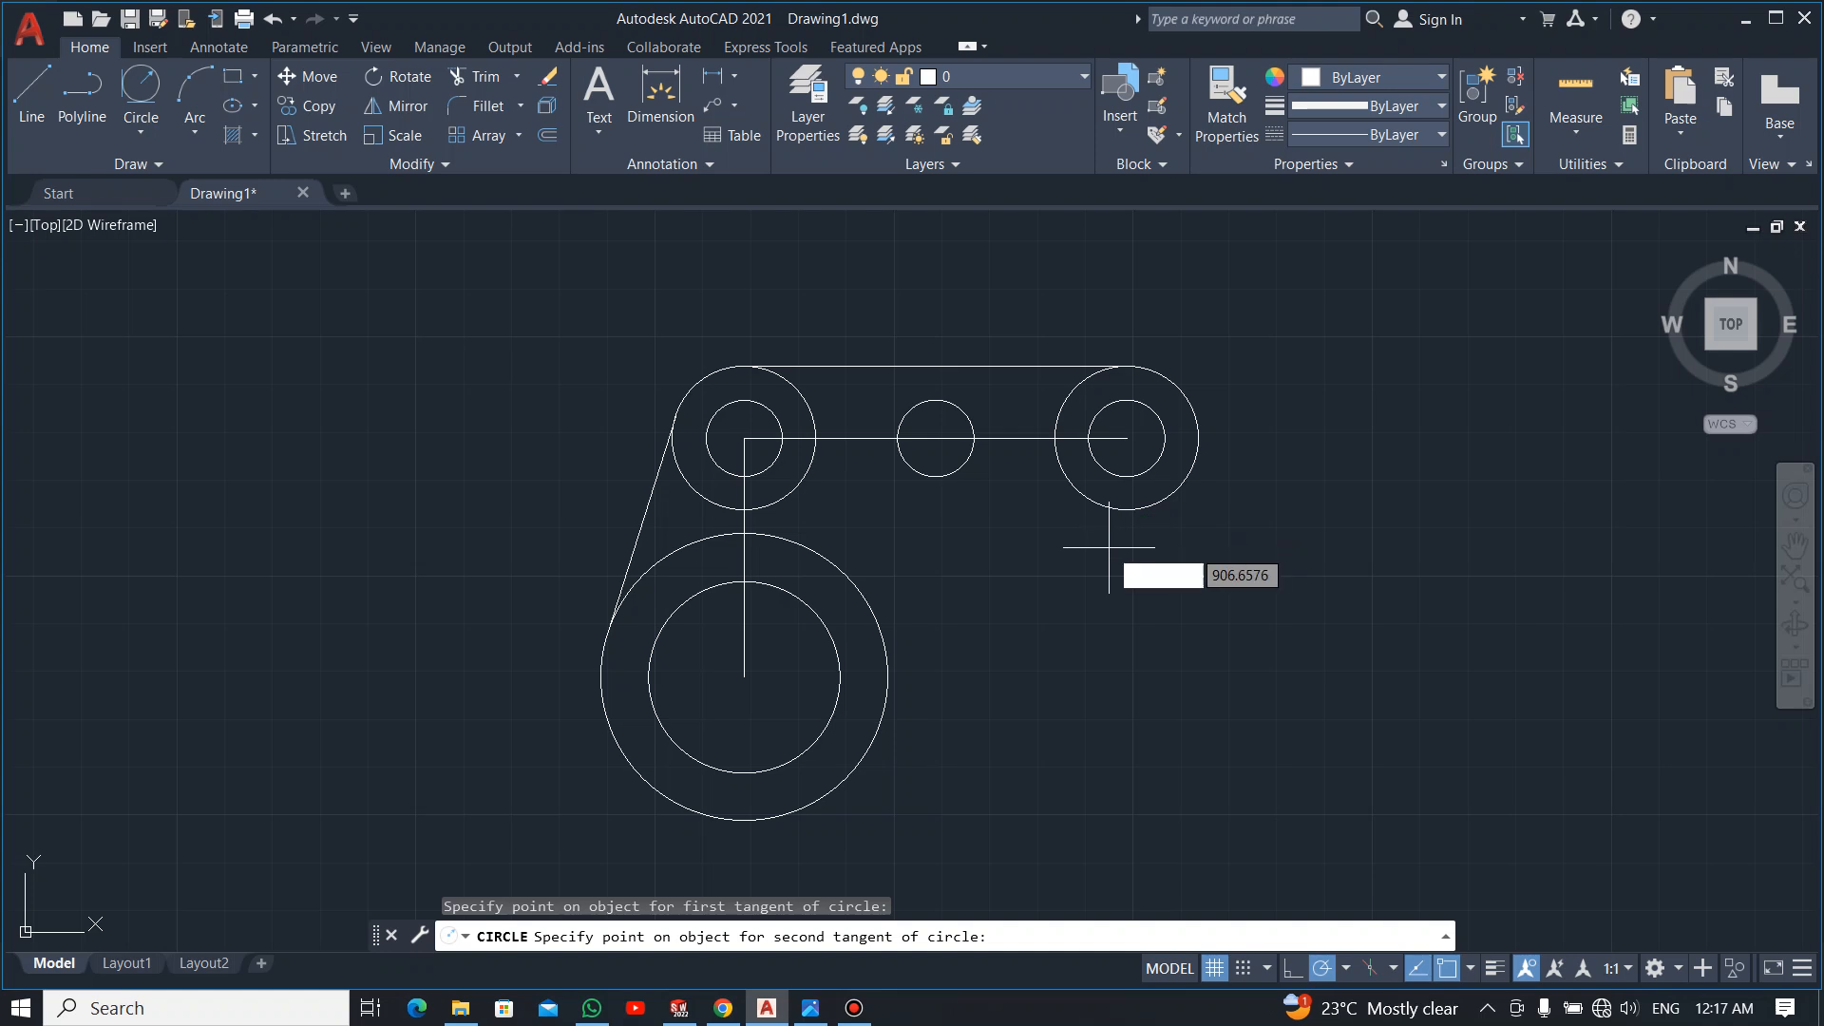
{"action": "left_click", "coordinate": [878, 657]}
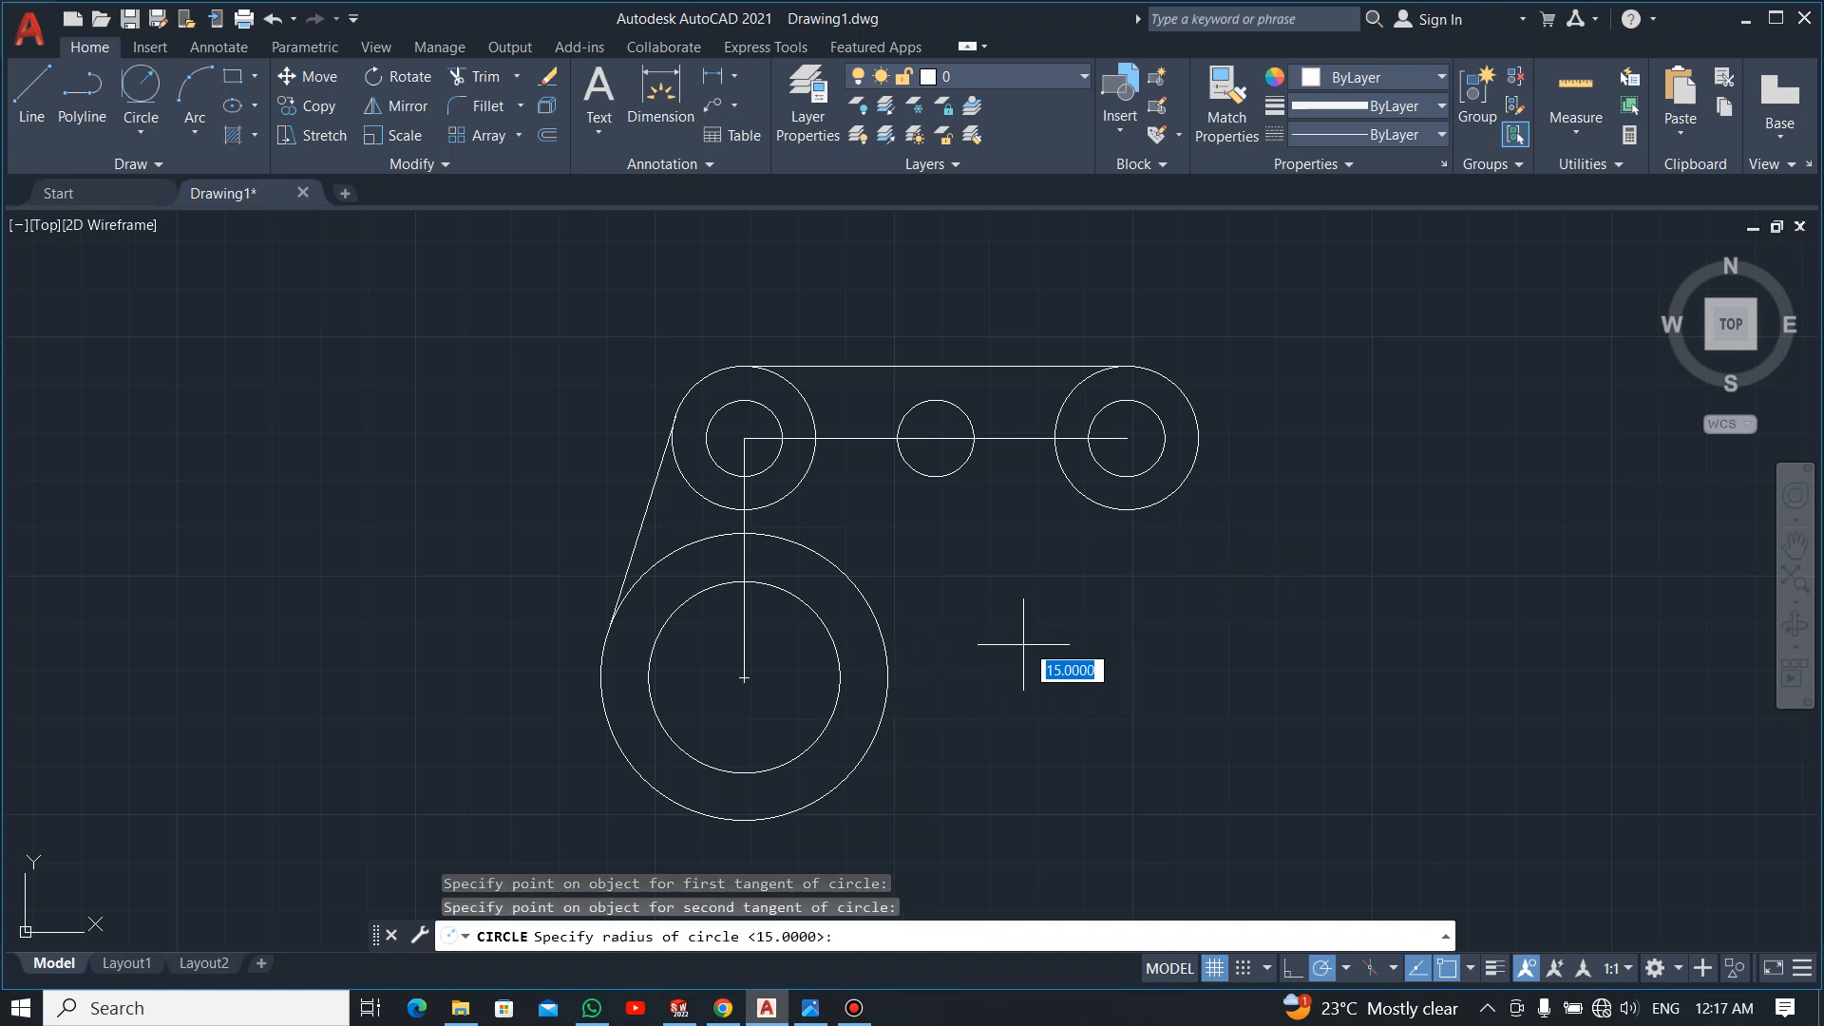
{"action": "key", "text": "alt+Tab"}
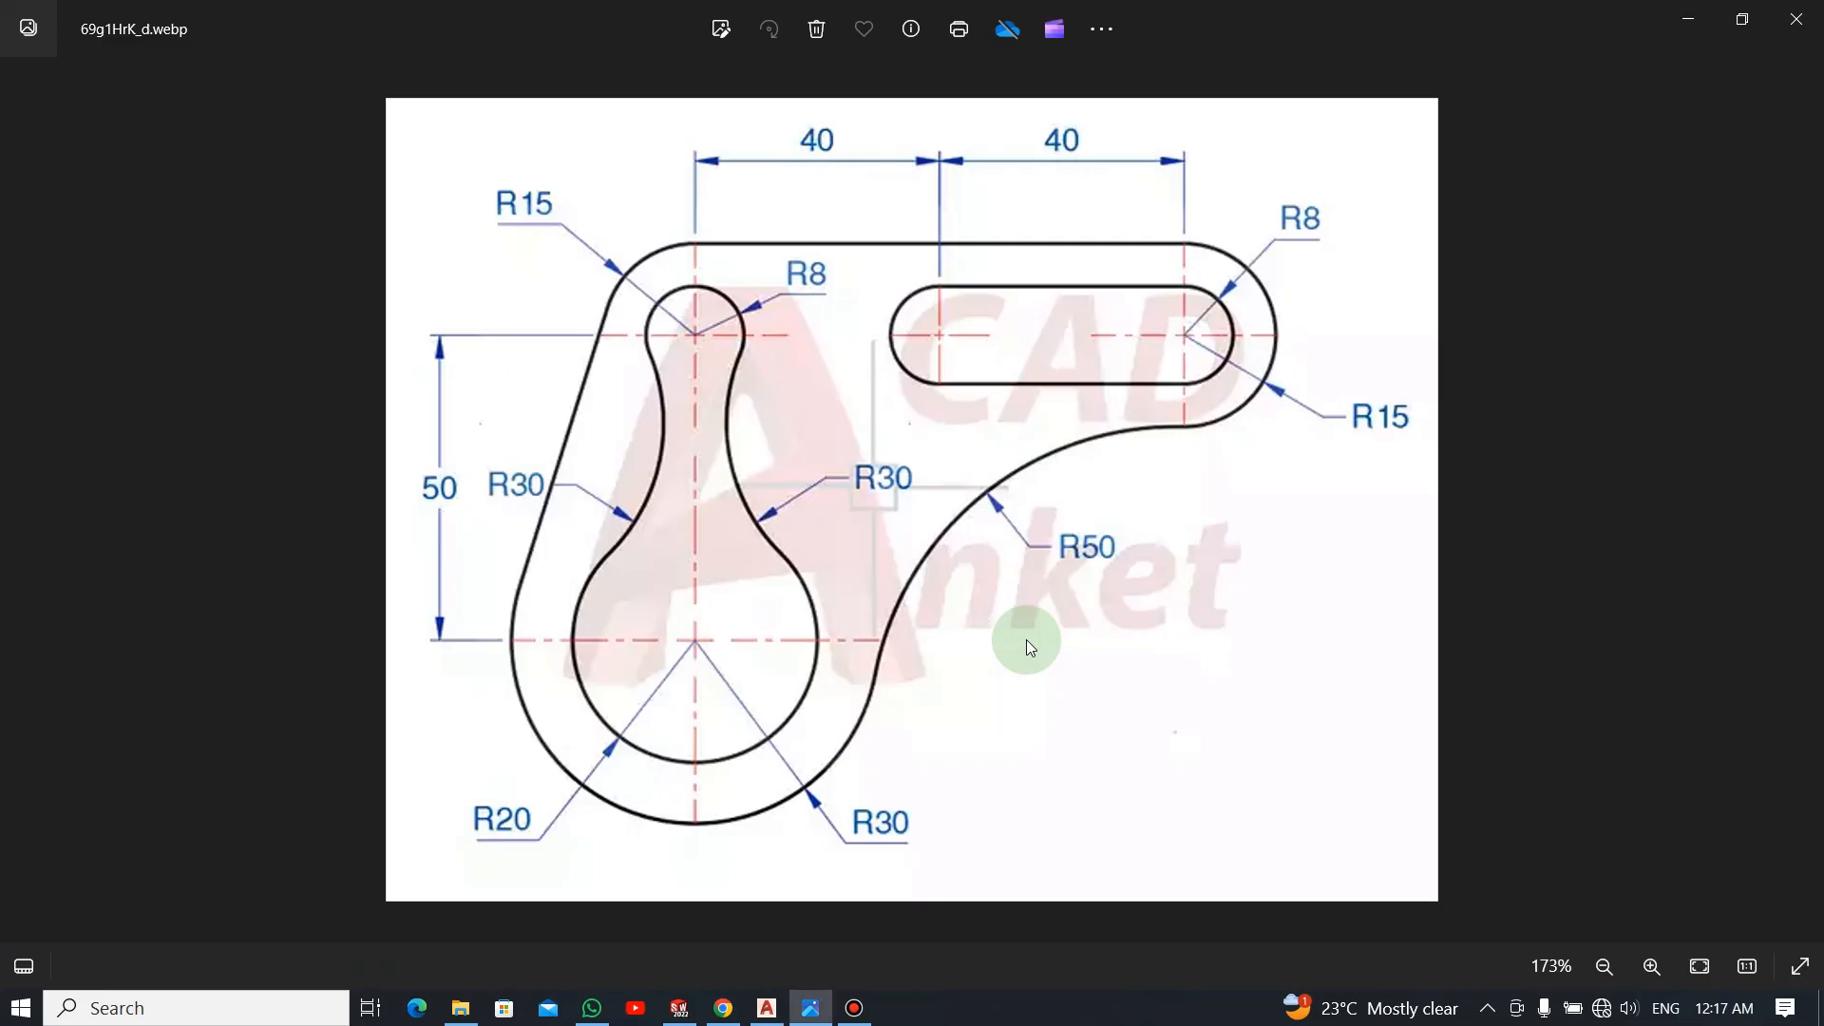
{"action": "key", "text": "alt+Tab"}
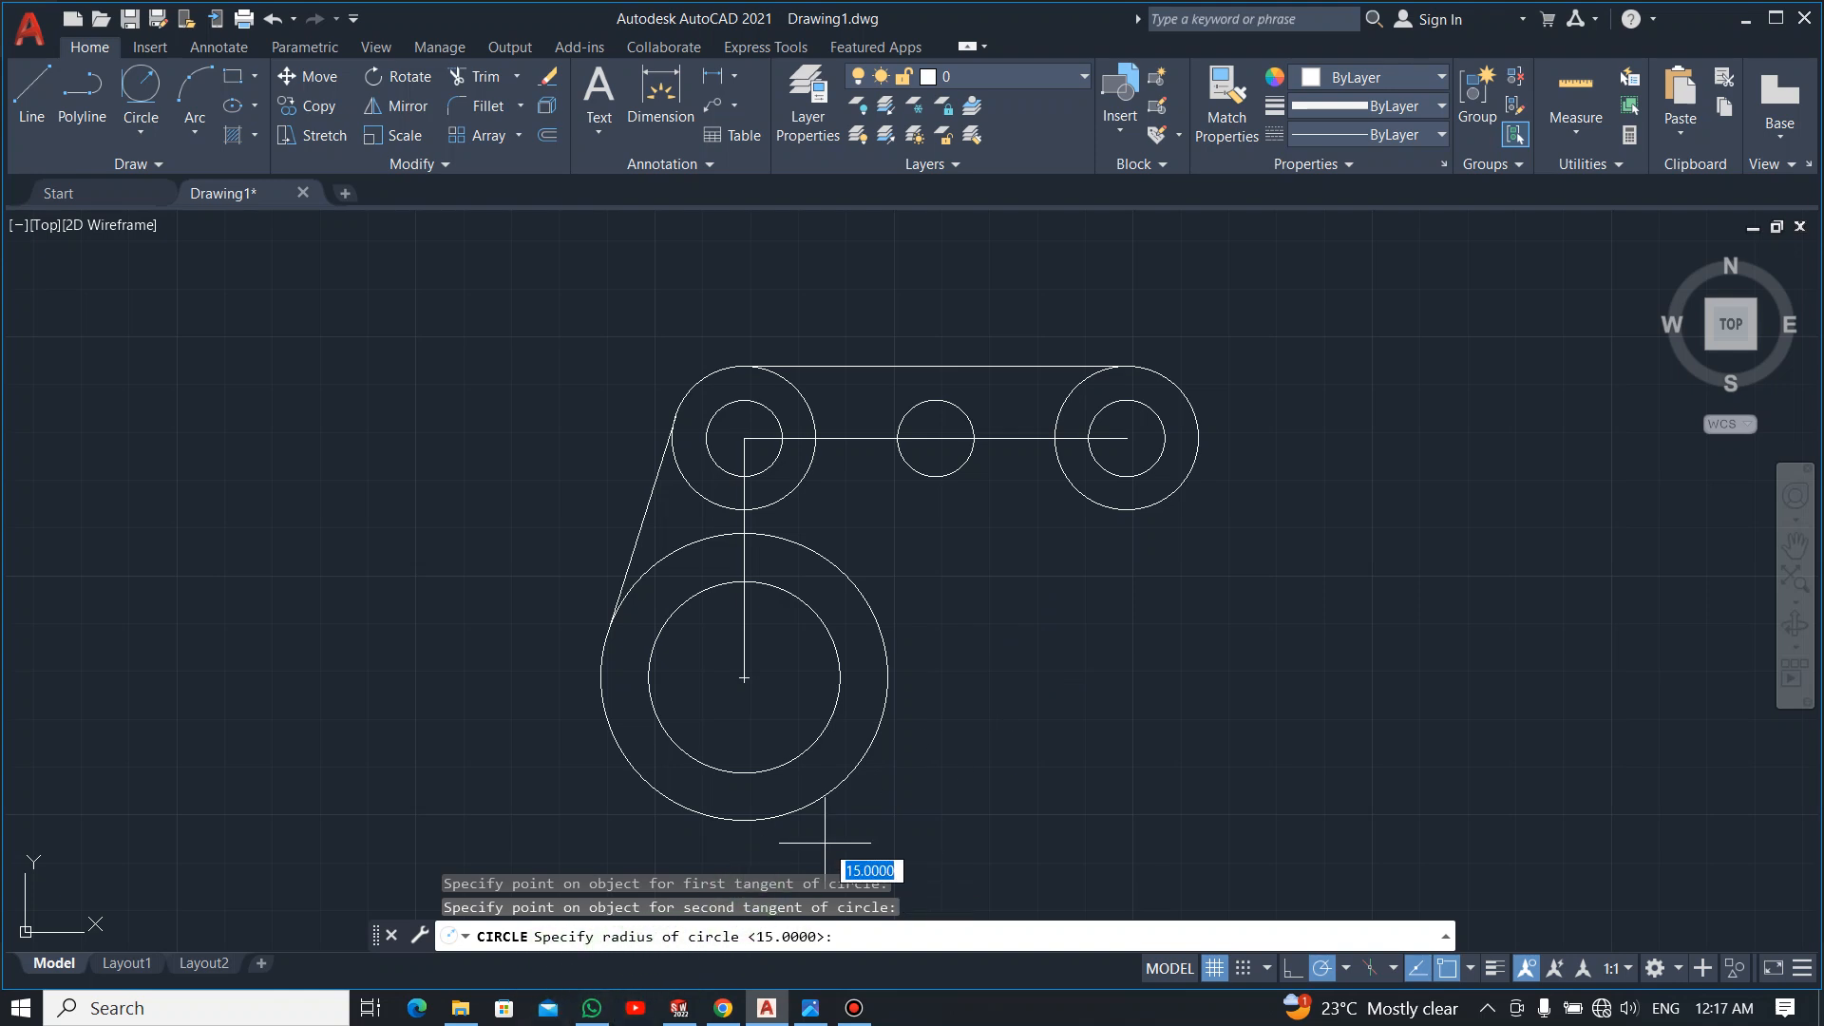
{"action": "type", "text": "50"}
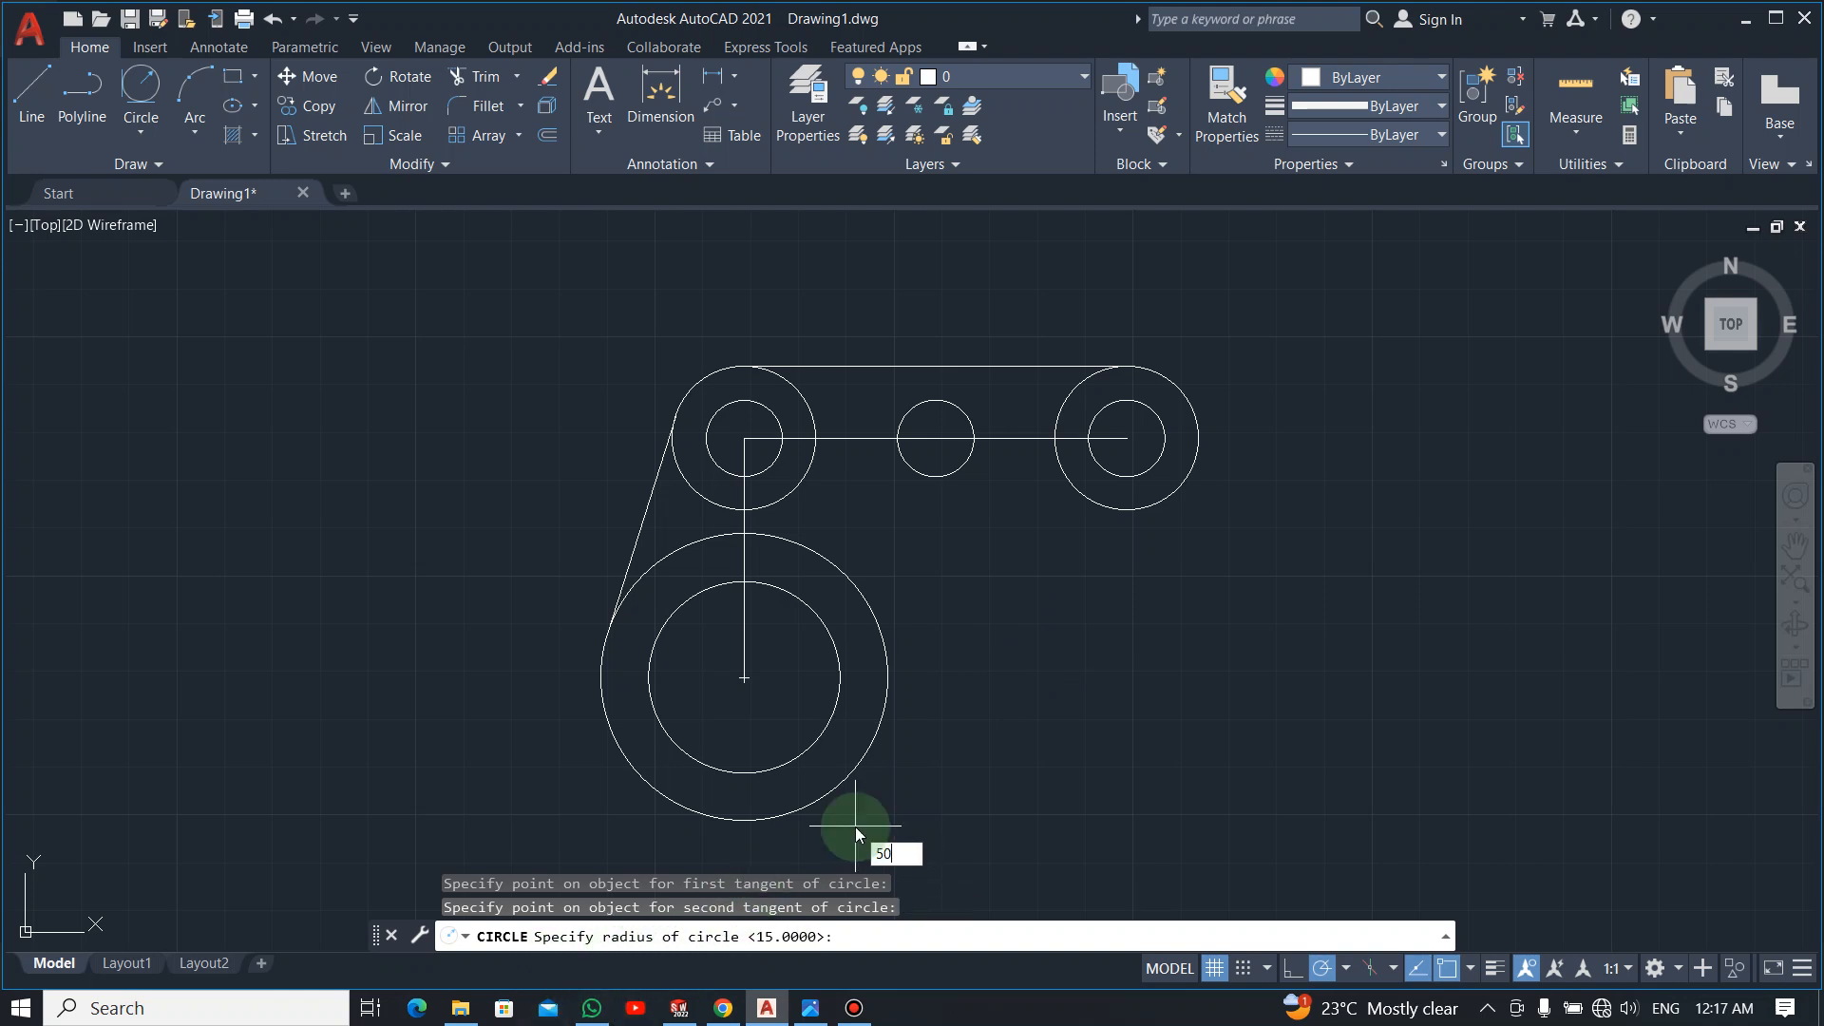
{"action": "key", "text": "Return"}
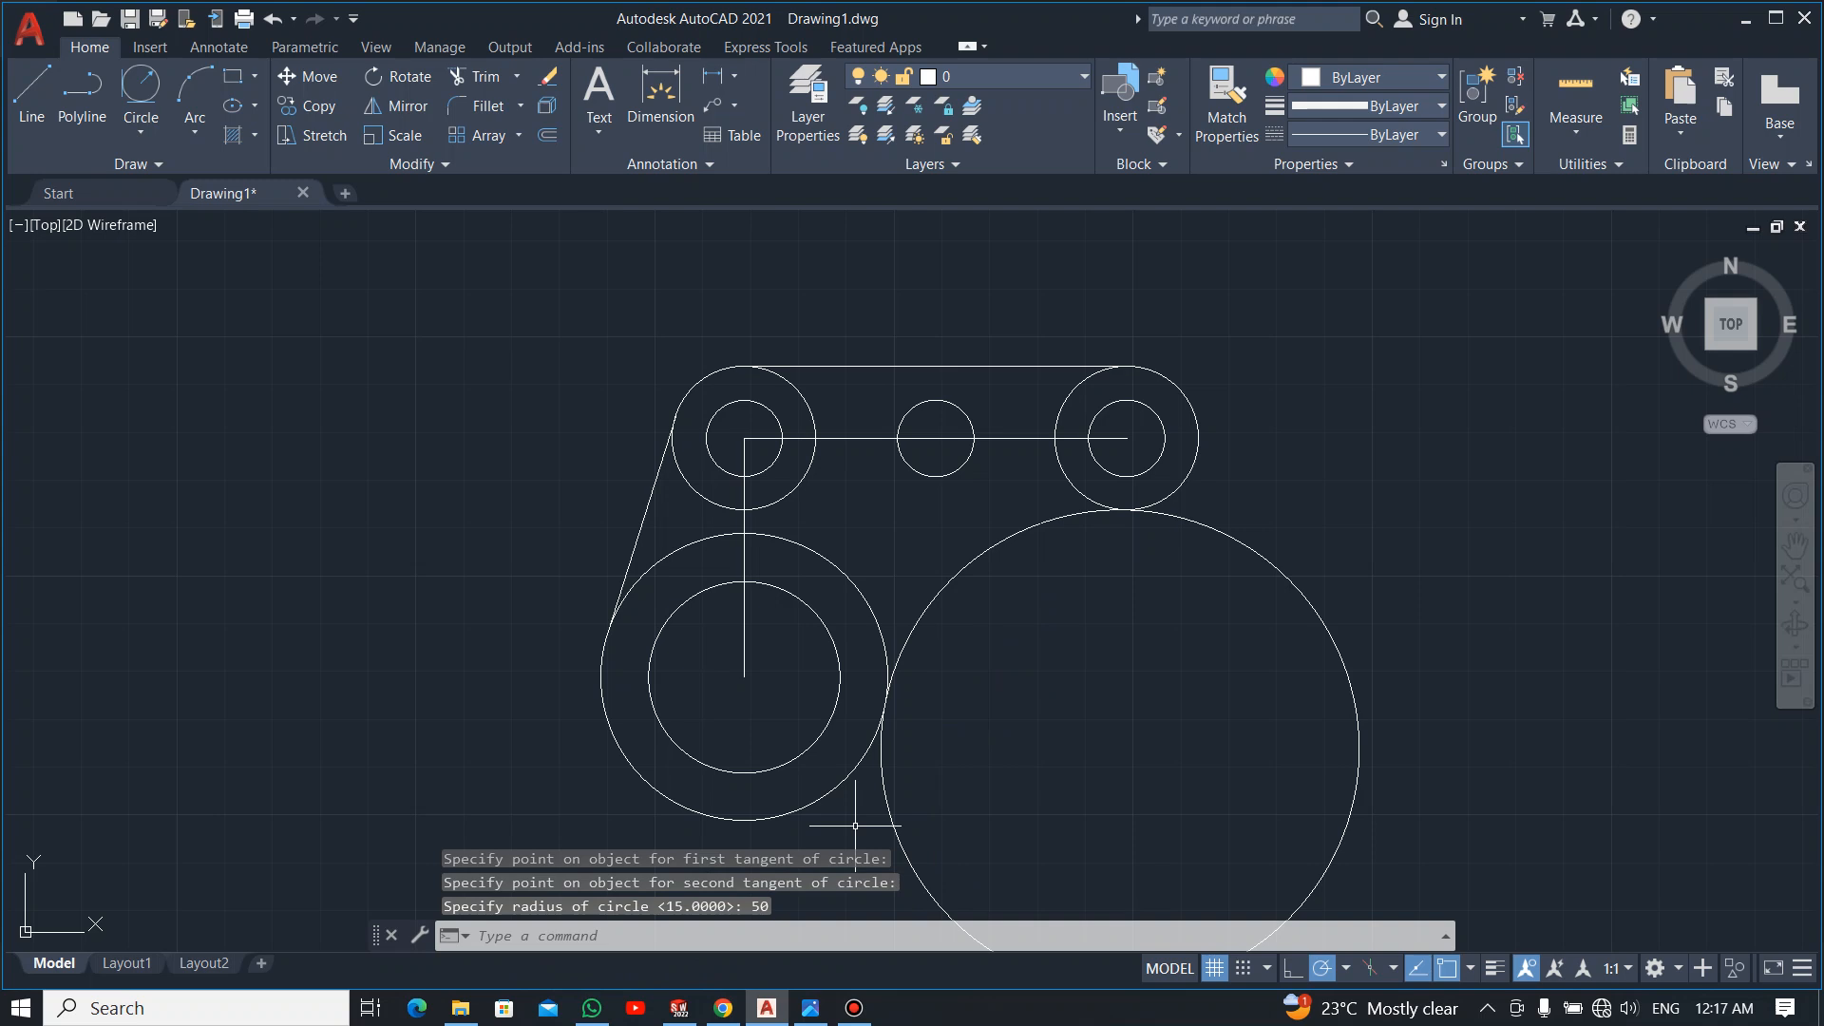
Trim the radius 50 circle and the inner portions of the radius 15 and radius 30 circles, leaving only the plate's outer outline
{"action": "scroll", "coordinate": [1169, 582], "scroll_direction": "up", "scroll_amount": 2}
{"action": "scroll", "coordinate": [1164, 582], "scroll_direction": "down", "scroll_amount": 2}
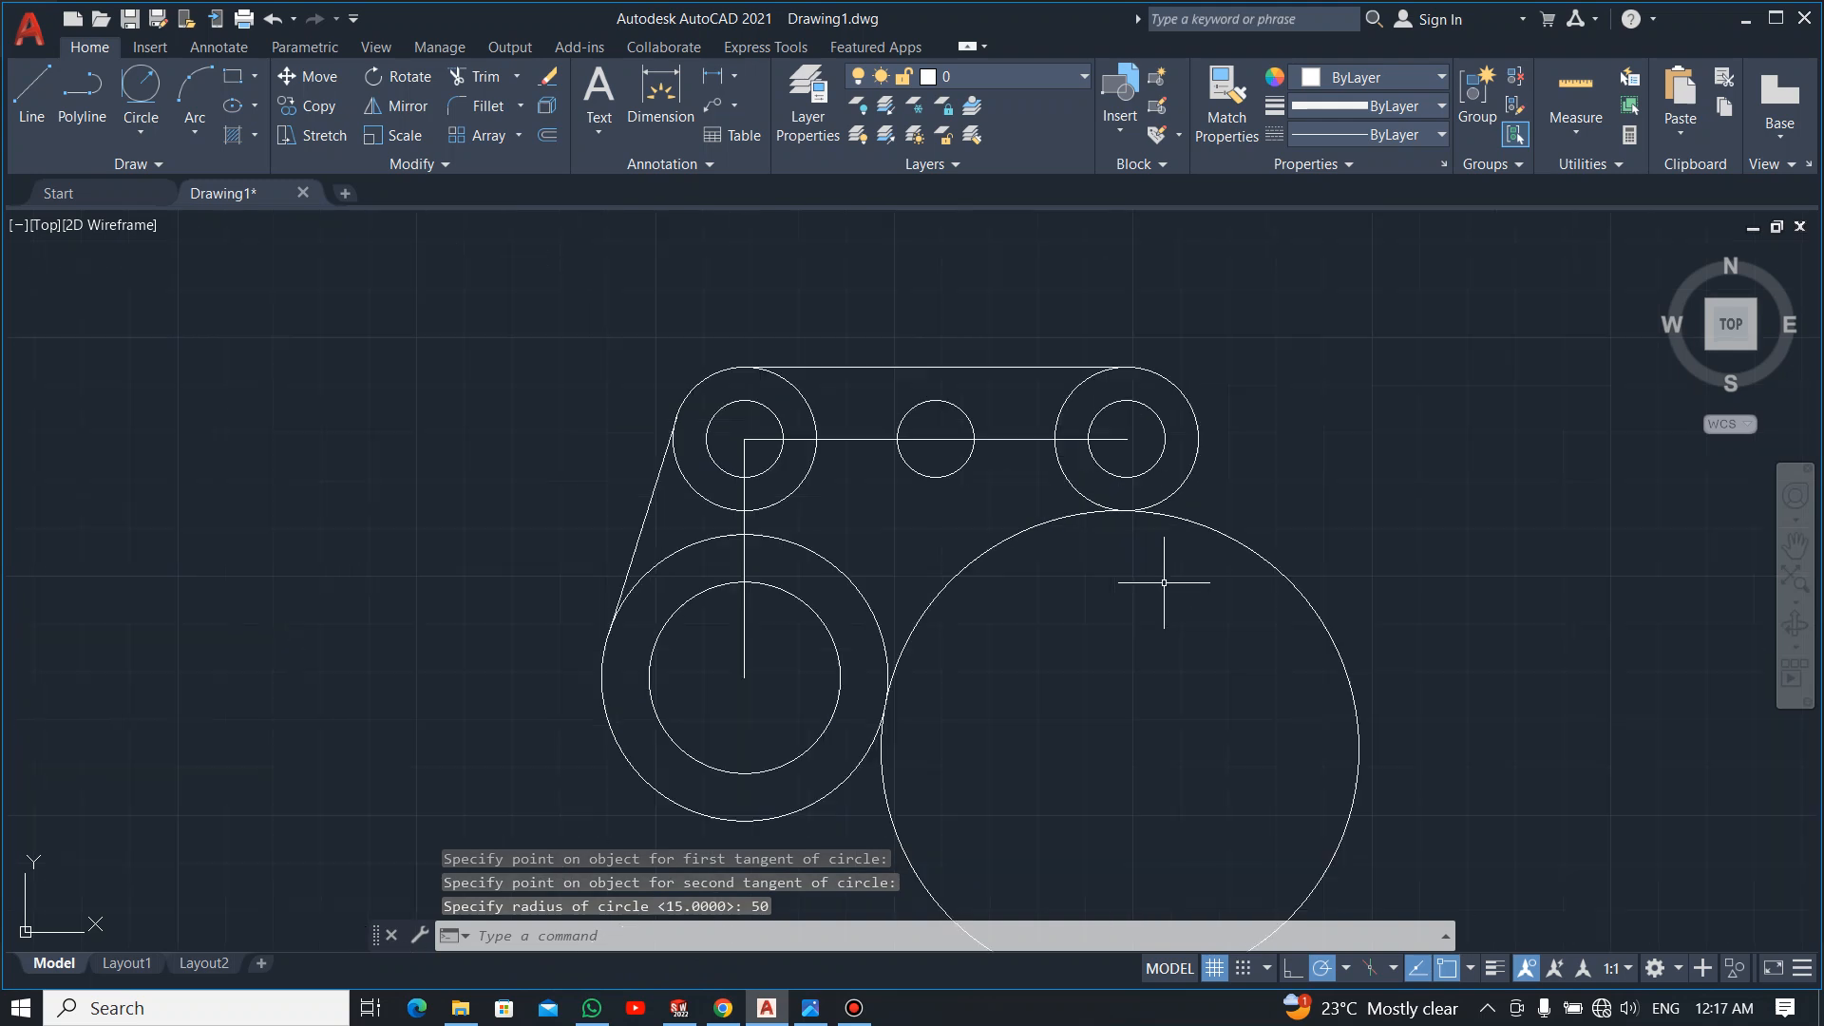
{"action": "scroll", "coordinate": [1172, 598], "scroll_direction": "down", "scroll_amount": 2}
{"action": "scroll", "coordinate": [1150, 660], "scroll_direction": "up", "scroll_amount": 2}
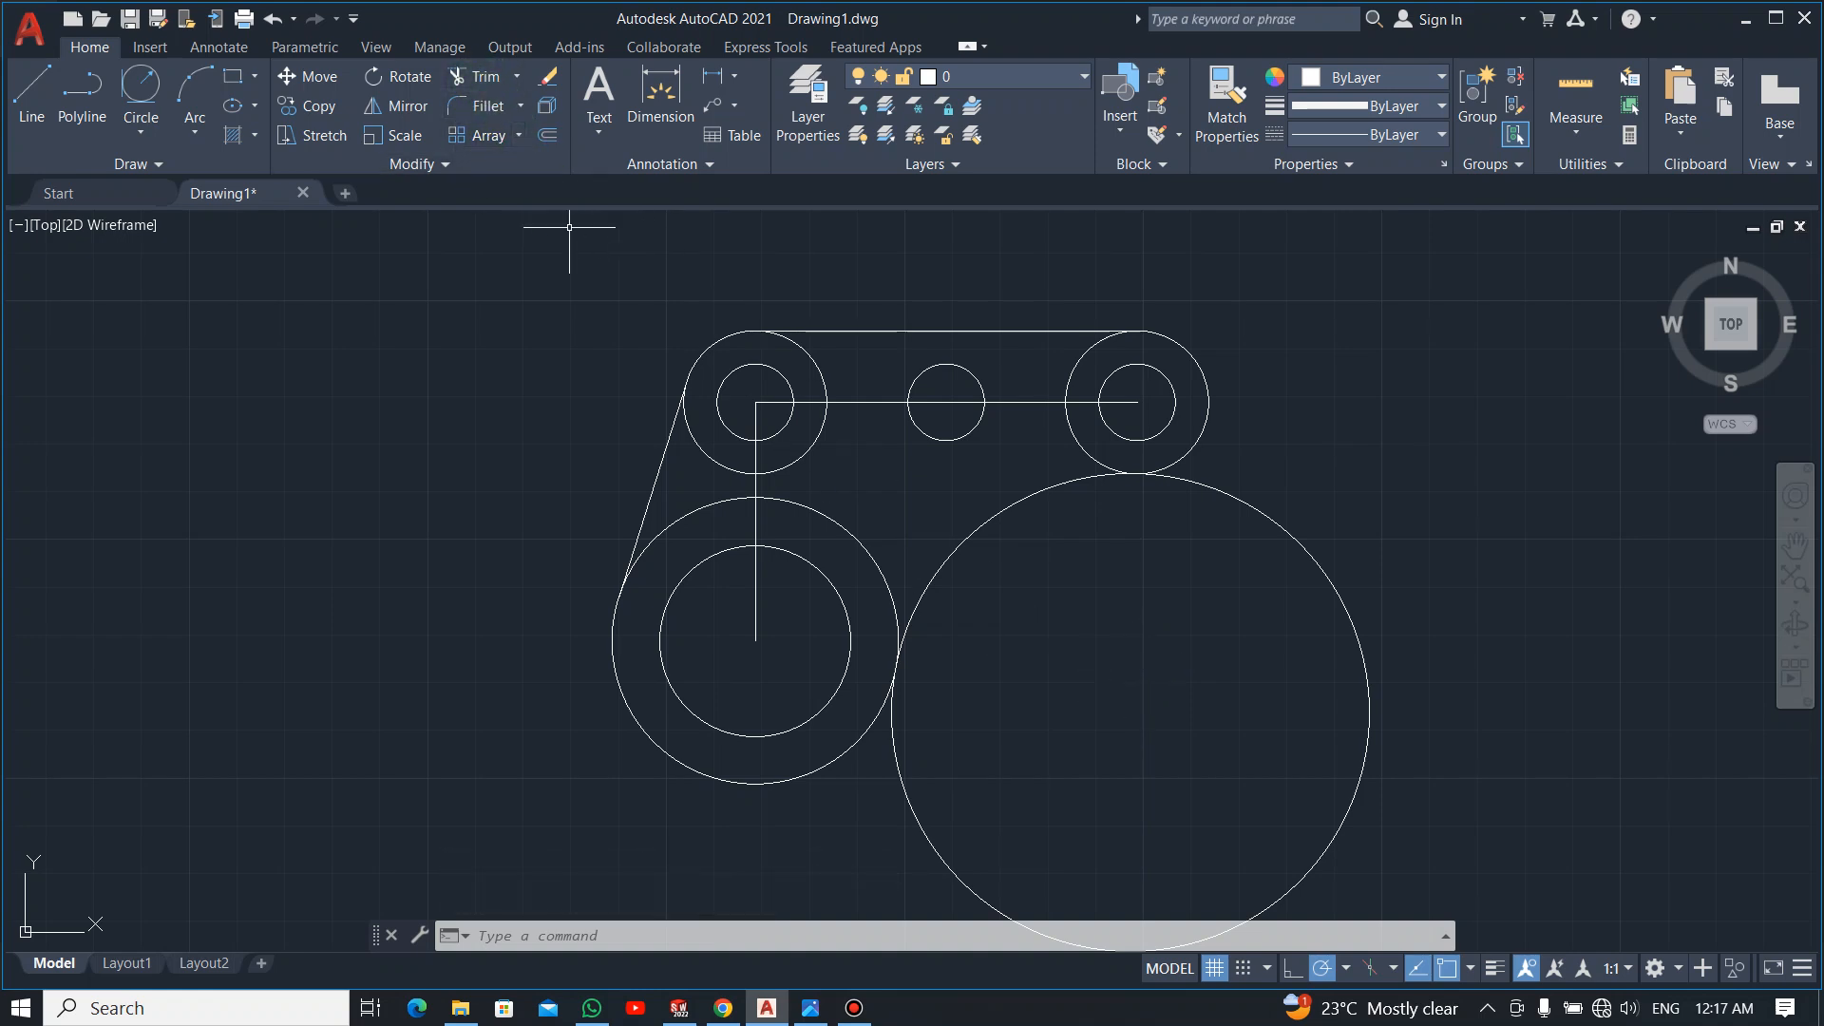
{"action": "type", "text": "t"}
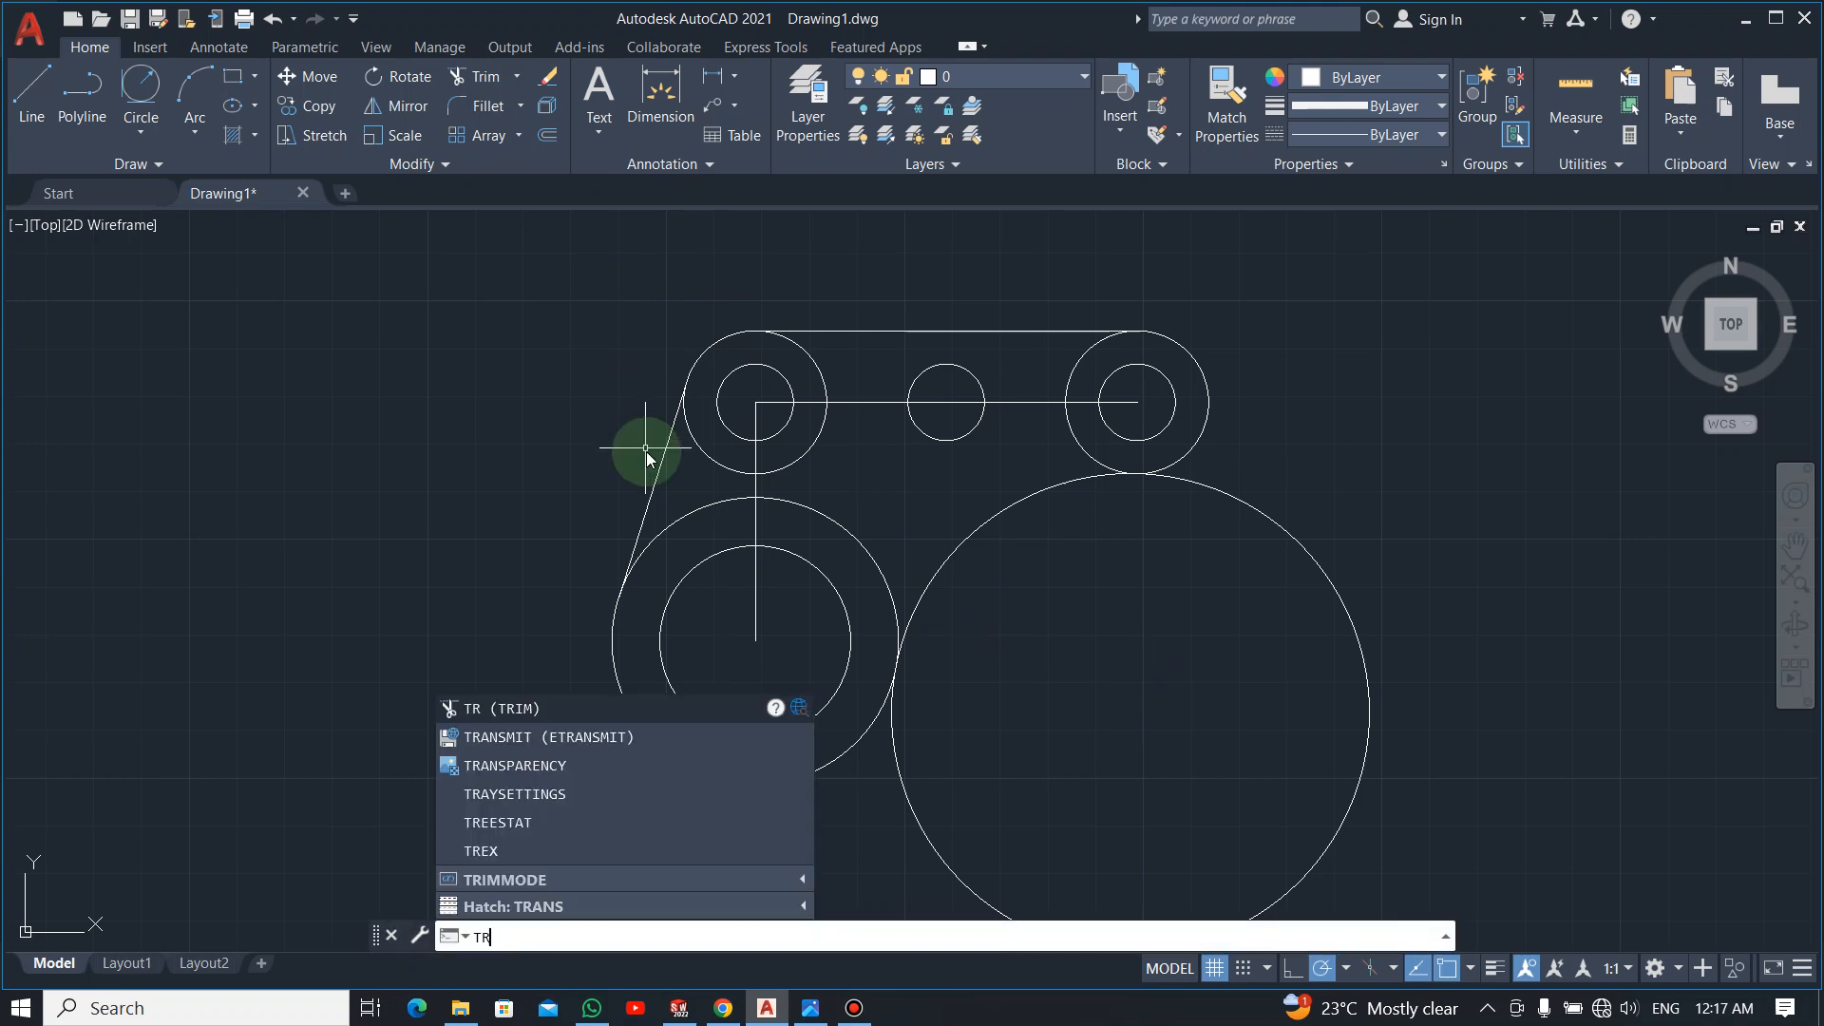
{"action": "key", "text": "Return"}
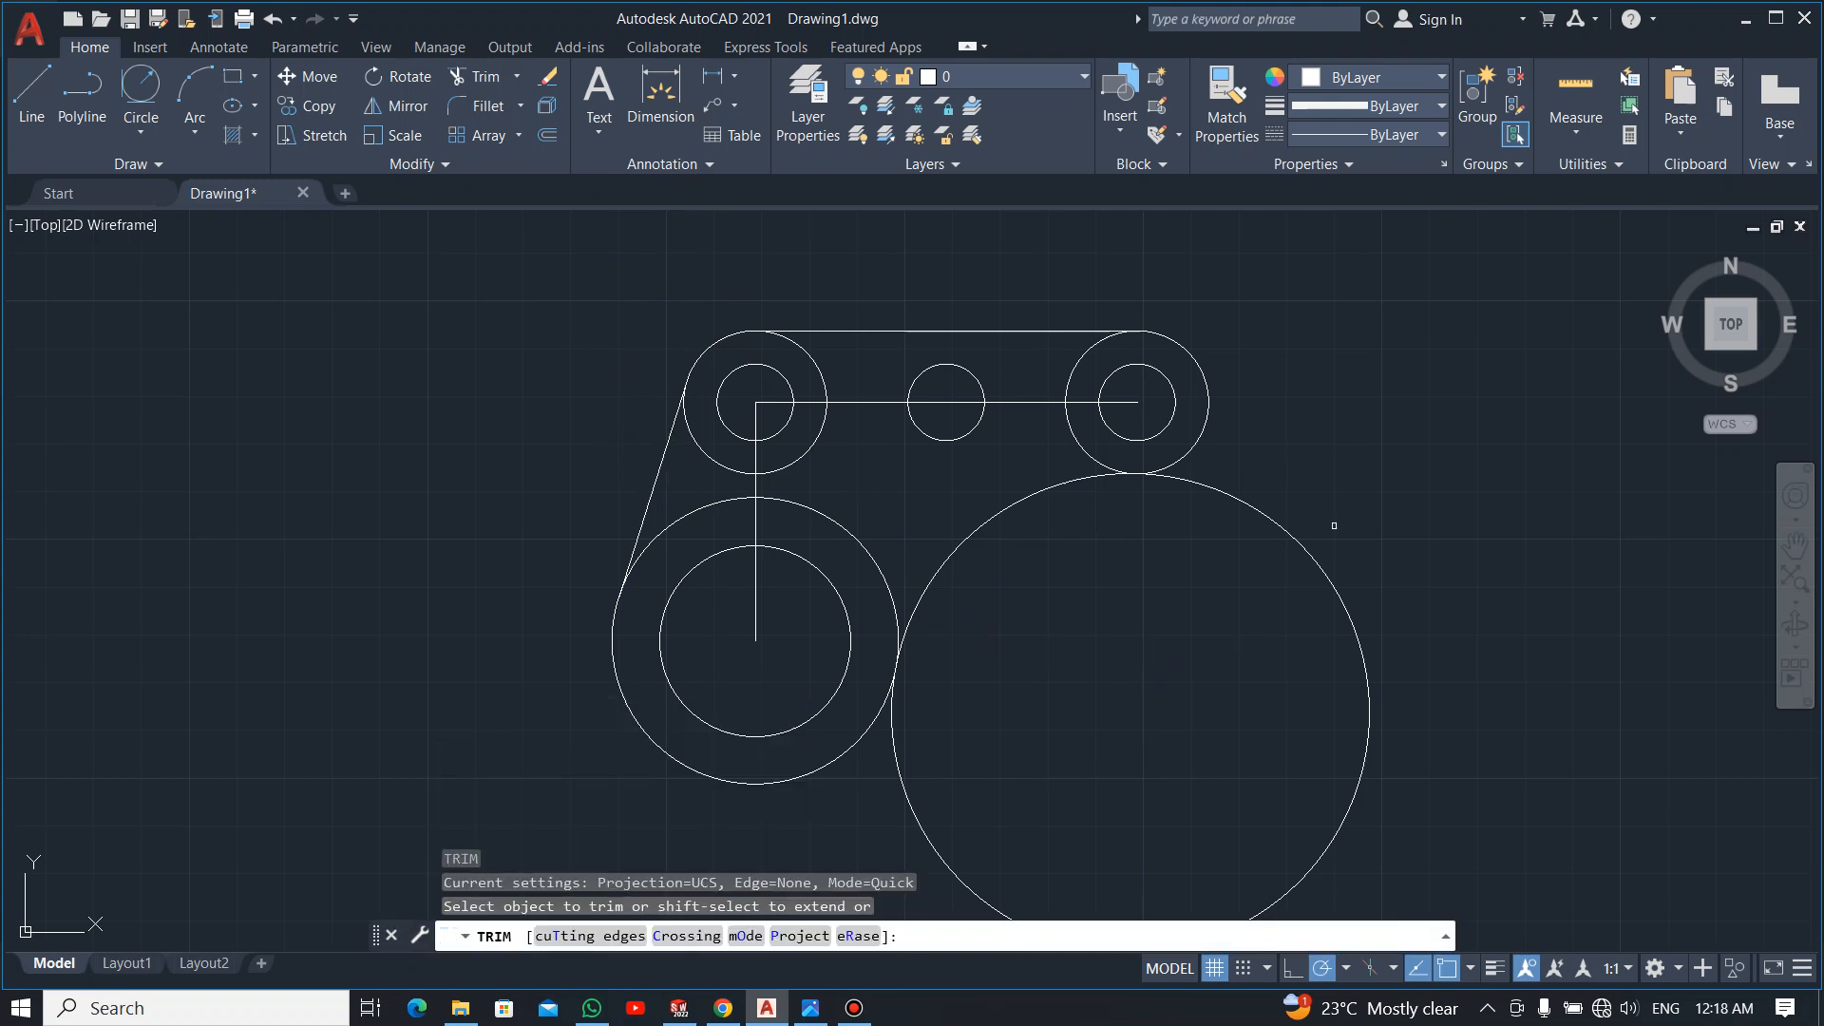
{"action": "left_click", "coordinate": [1262, 515]}
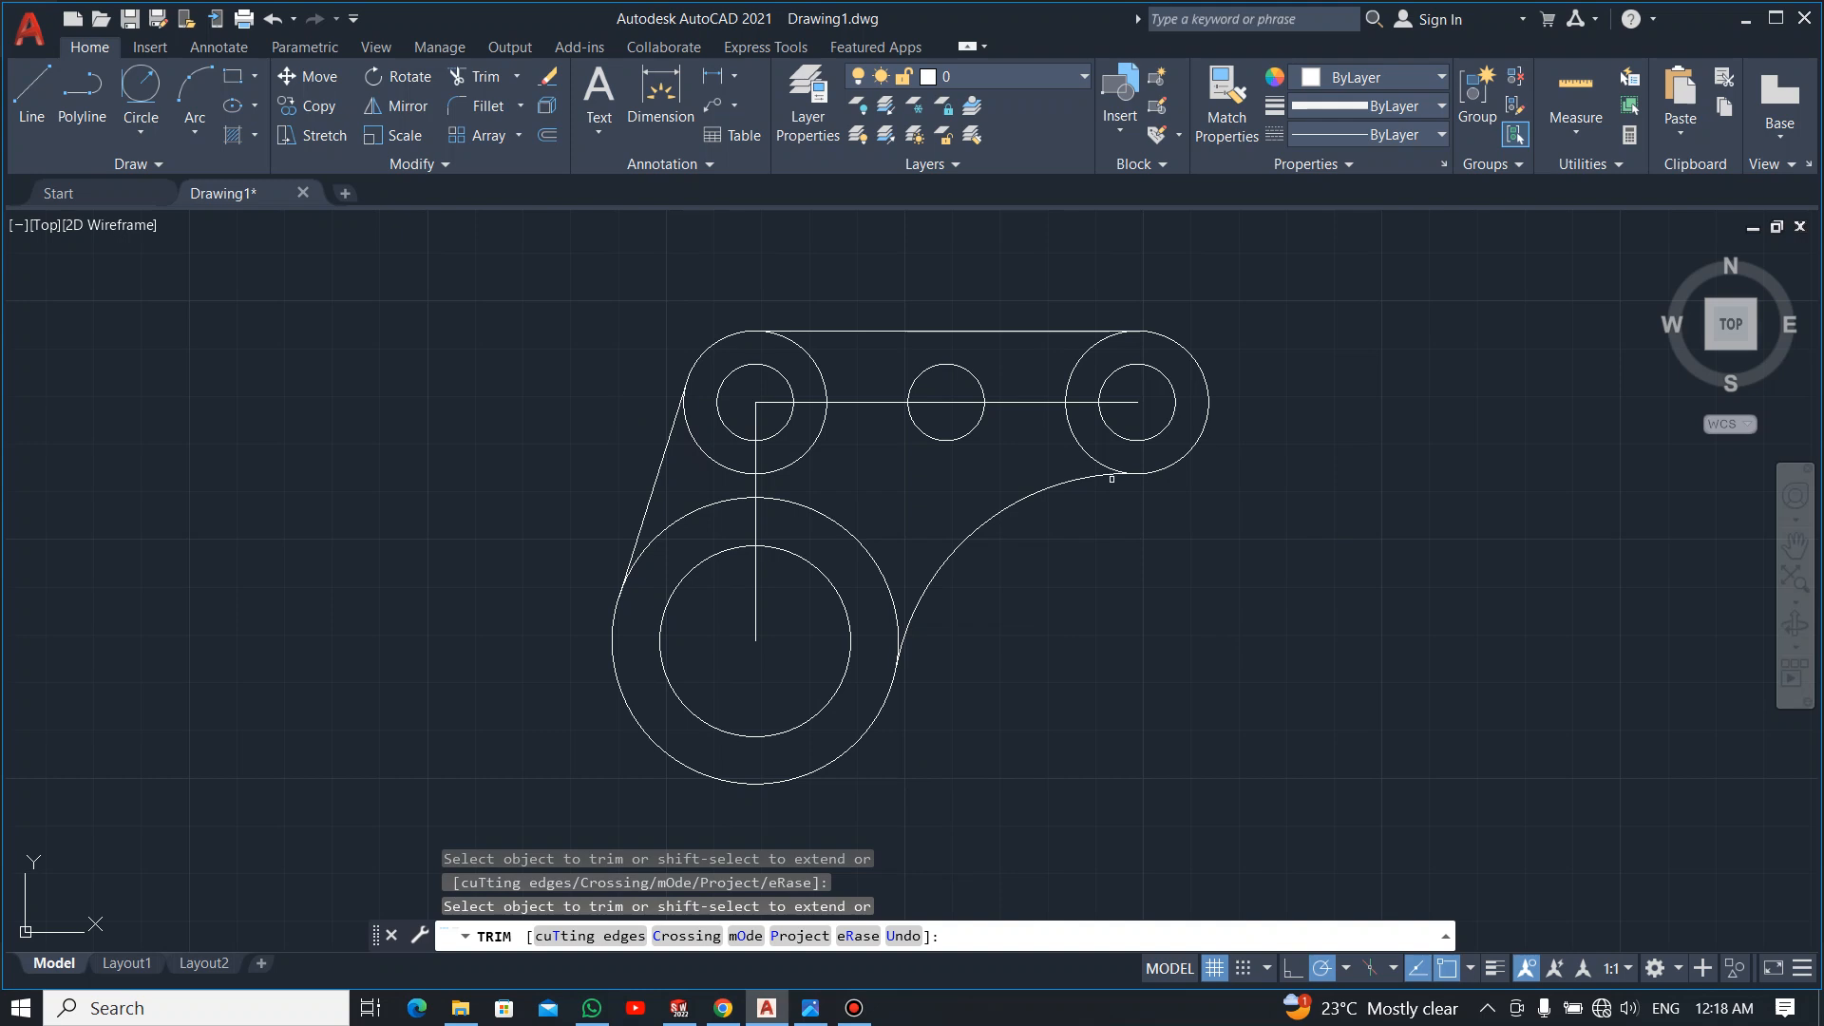
{"action": "left_click", "coordinate": [1092, 453]}
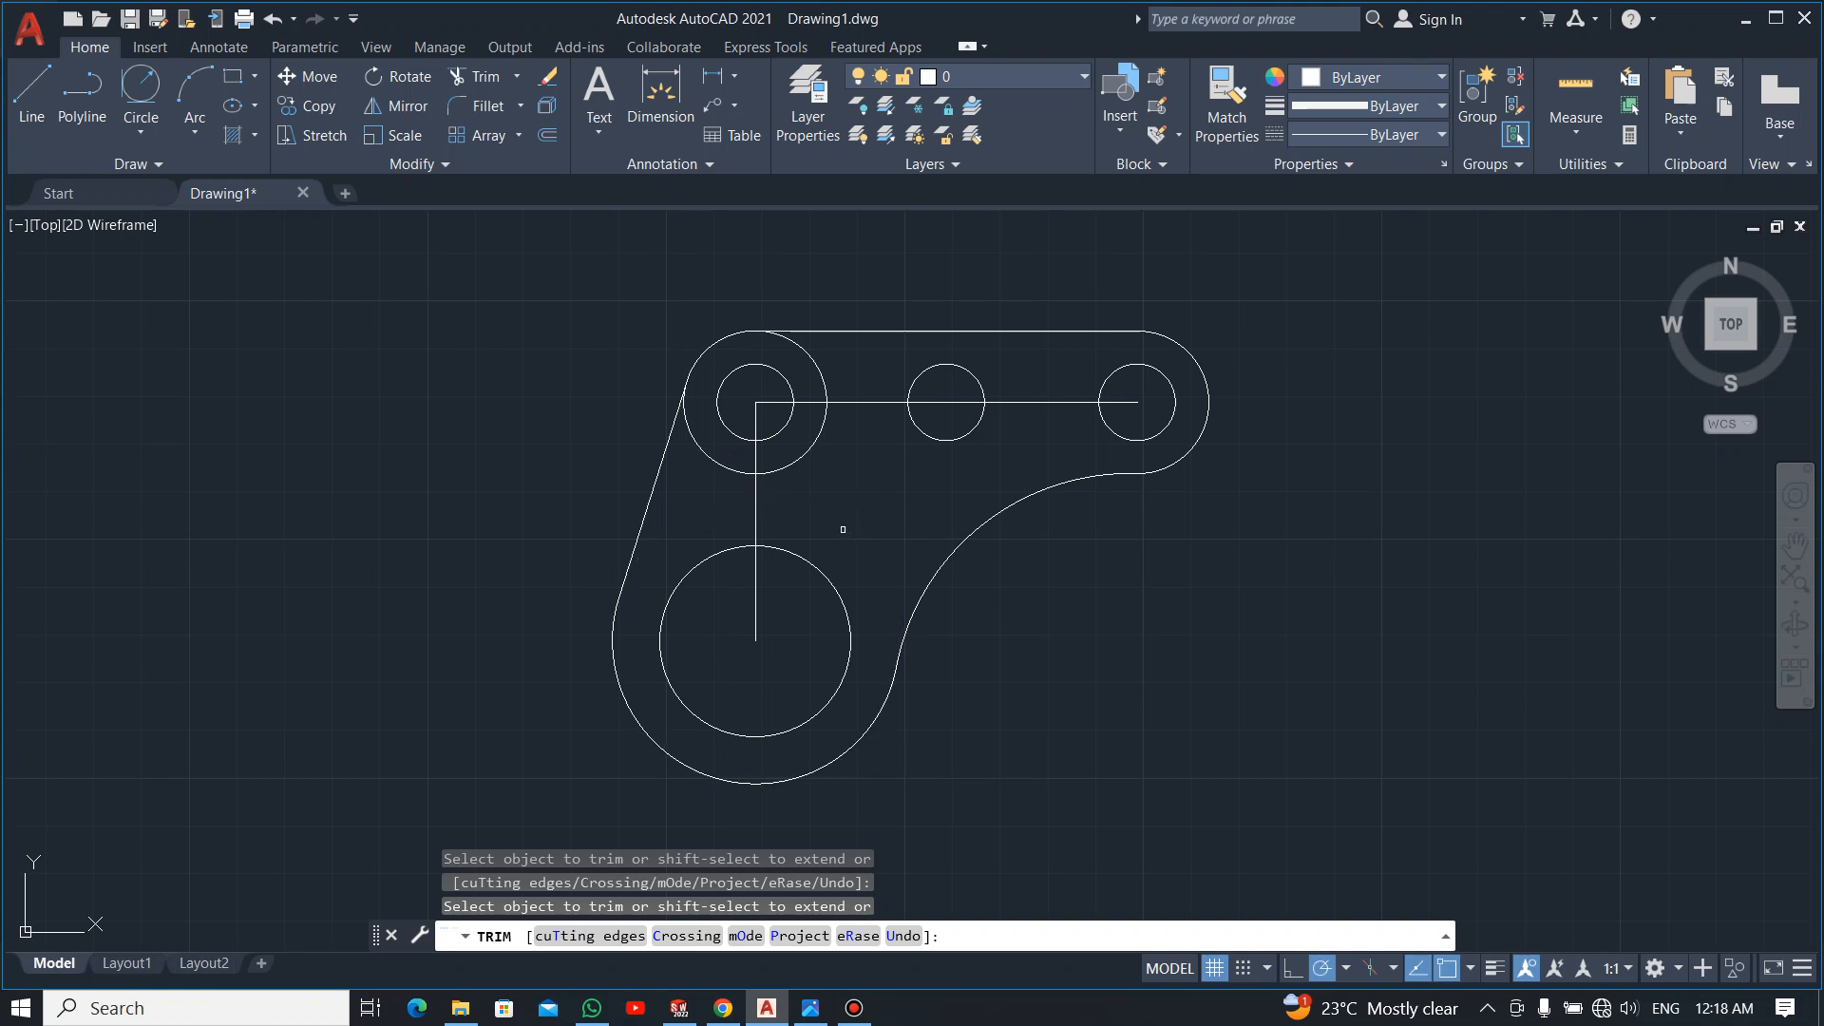
{"action": "key", "text": "alt+Tab"}
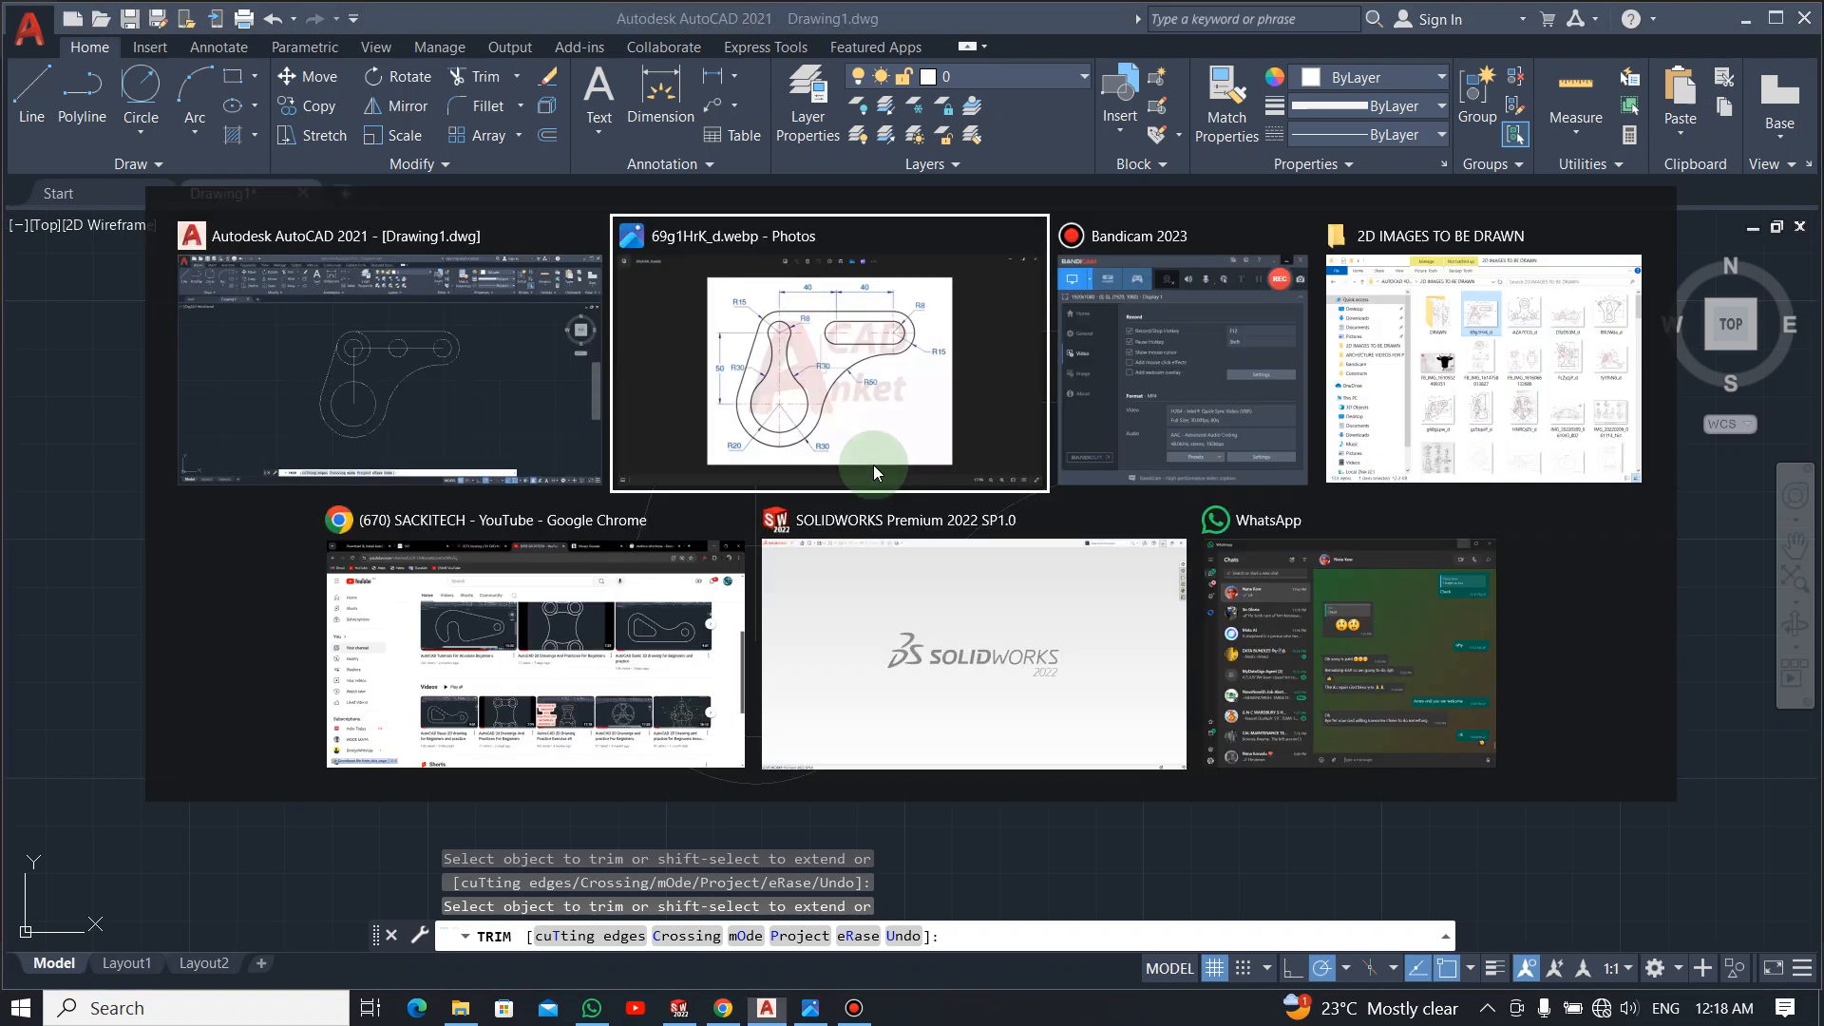
{"action": "key", "text": "alt+Tab"}
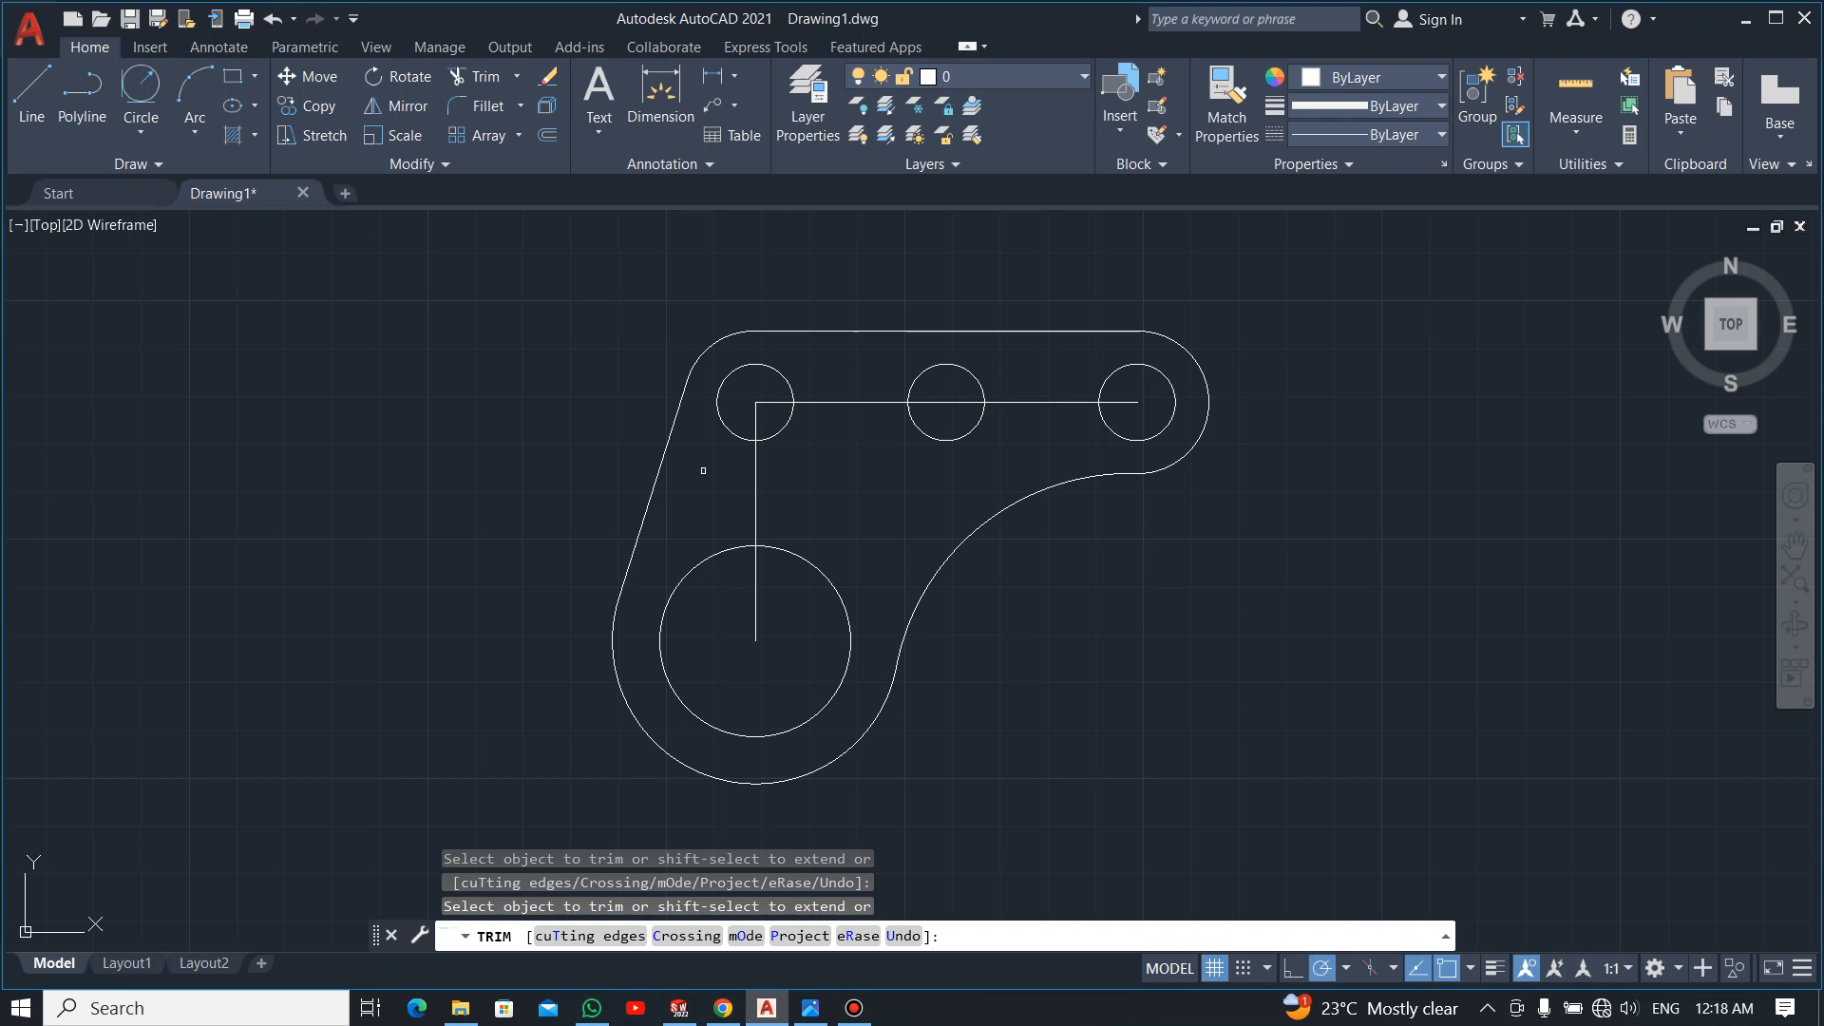
{"action": "key", "text": "Escape"}
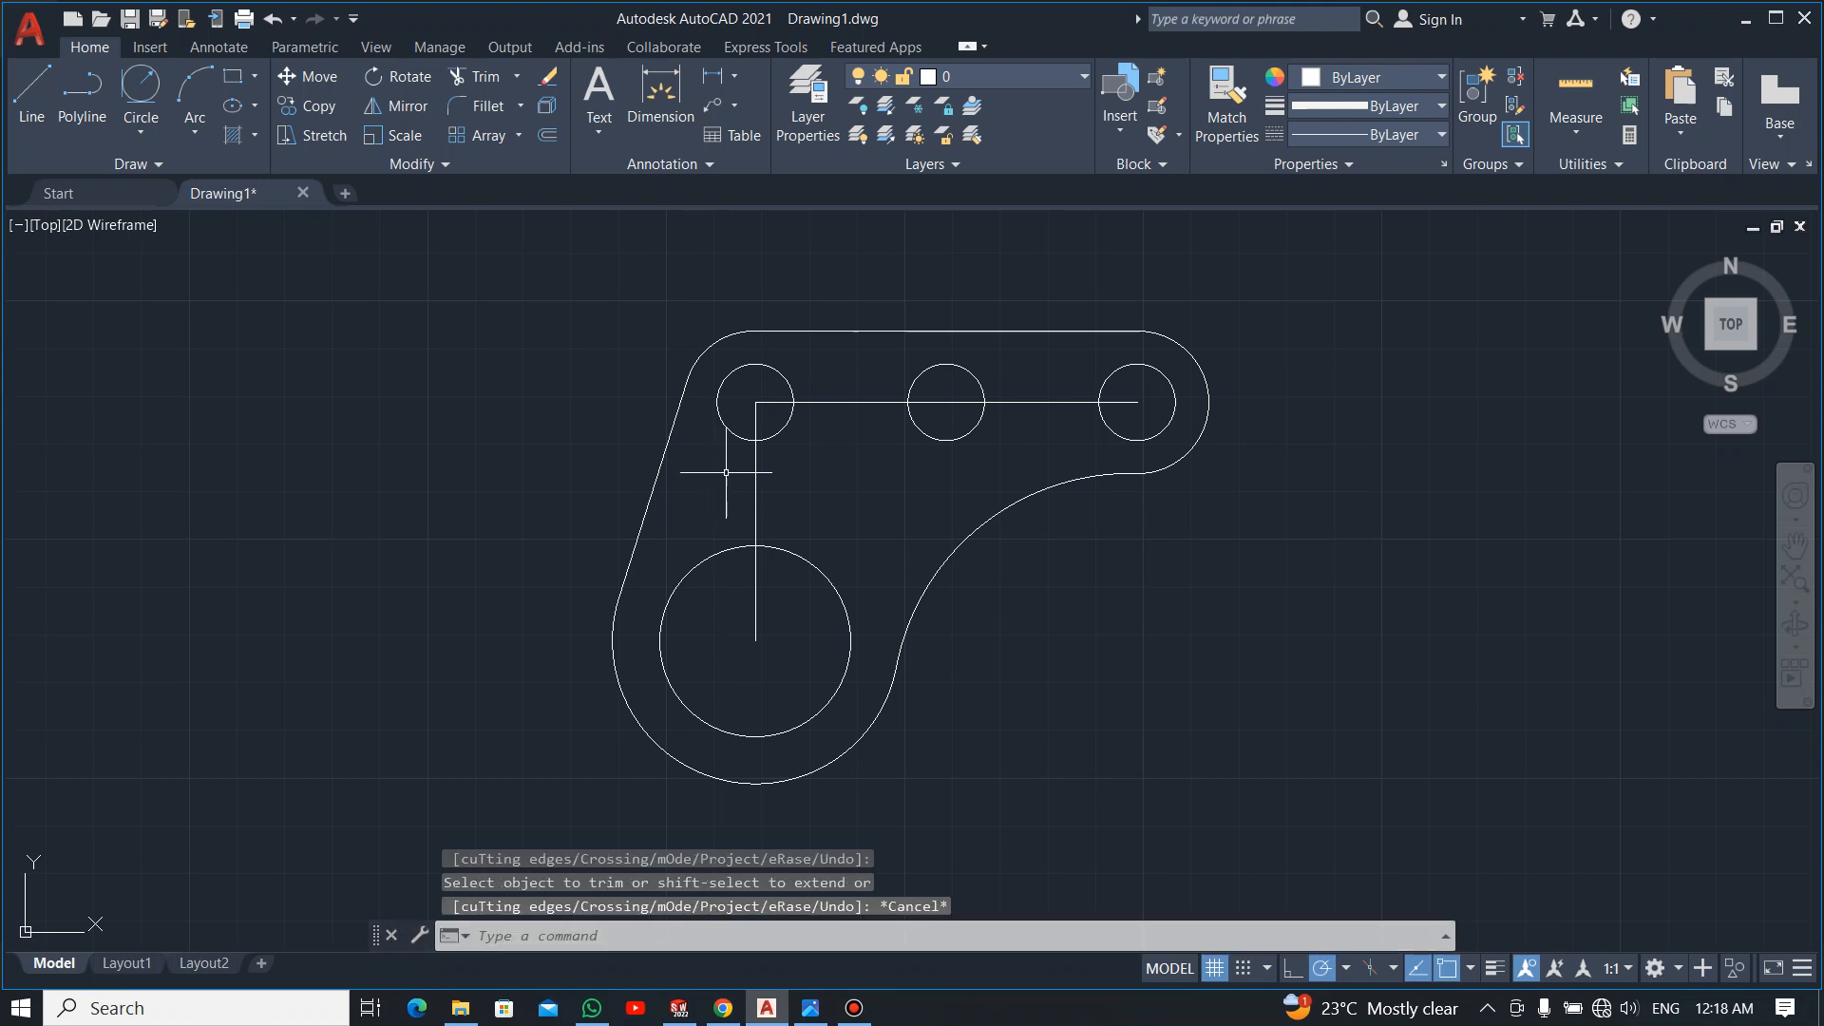
Delete the vertical and horizontal construction lines joining the circle centres
{"action": "left_click_drag", "start_coordinate": [856, 489], "coordinate": [735, 481]}
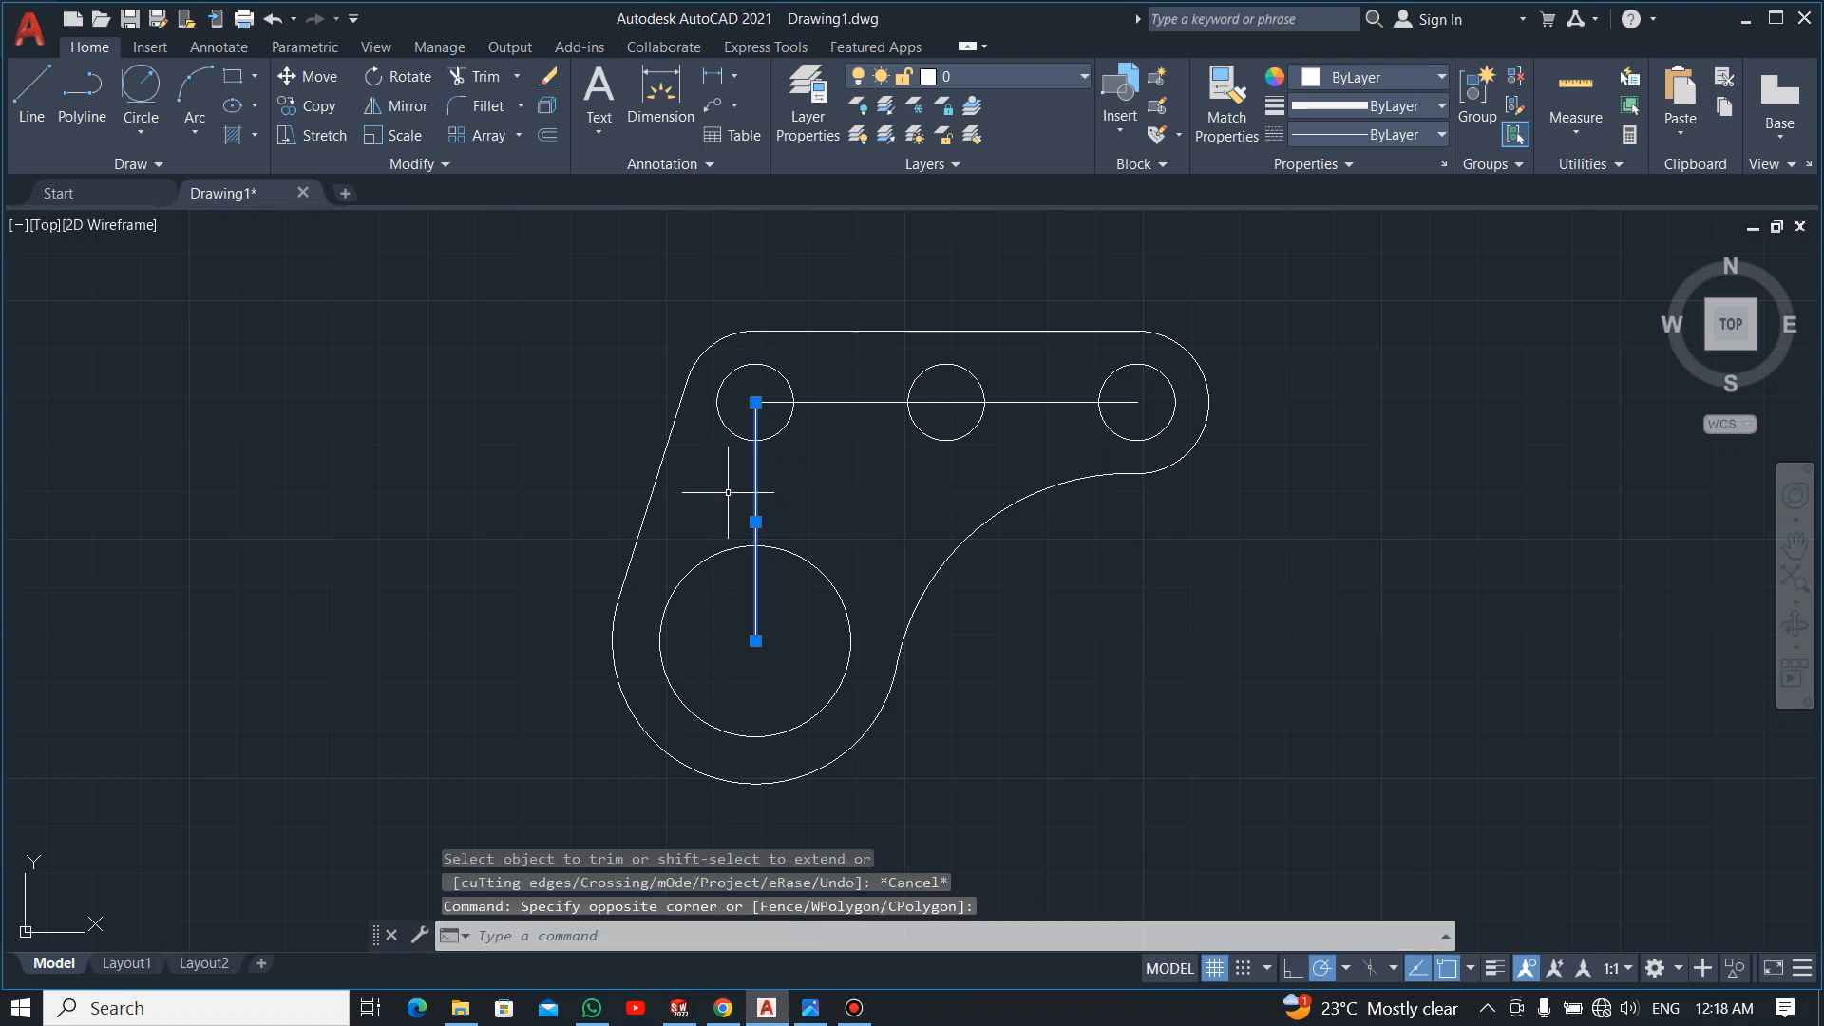
{"action": "left_click", "coordinate": [833, 391]}
{"action": "left_click", "coordinate": [809, 468]}
{"action": "key", "text": "Delete"}
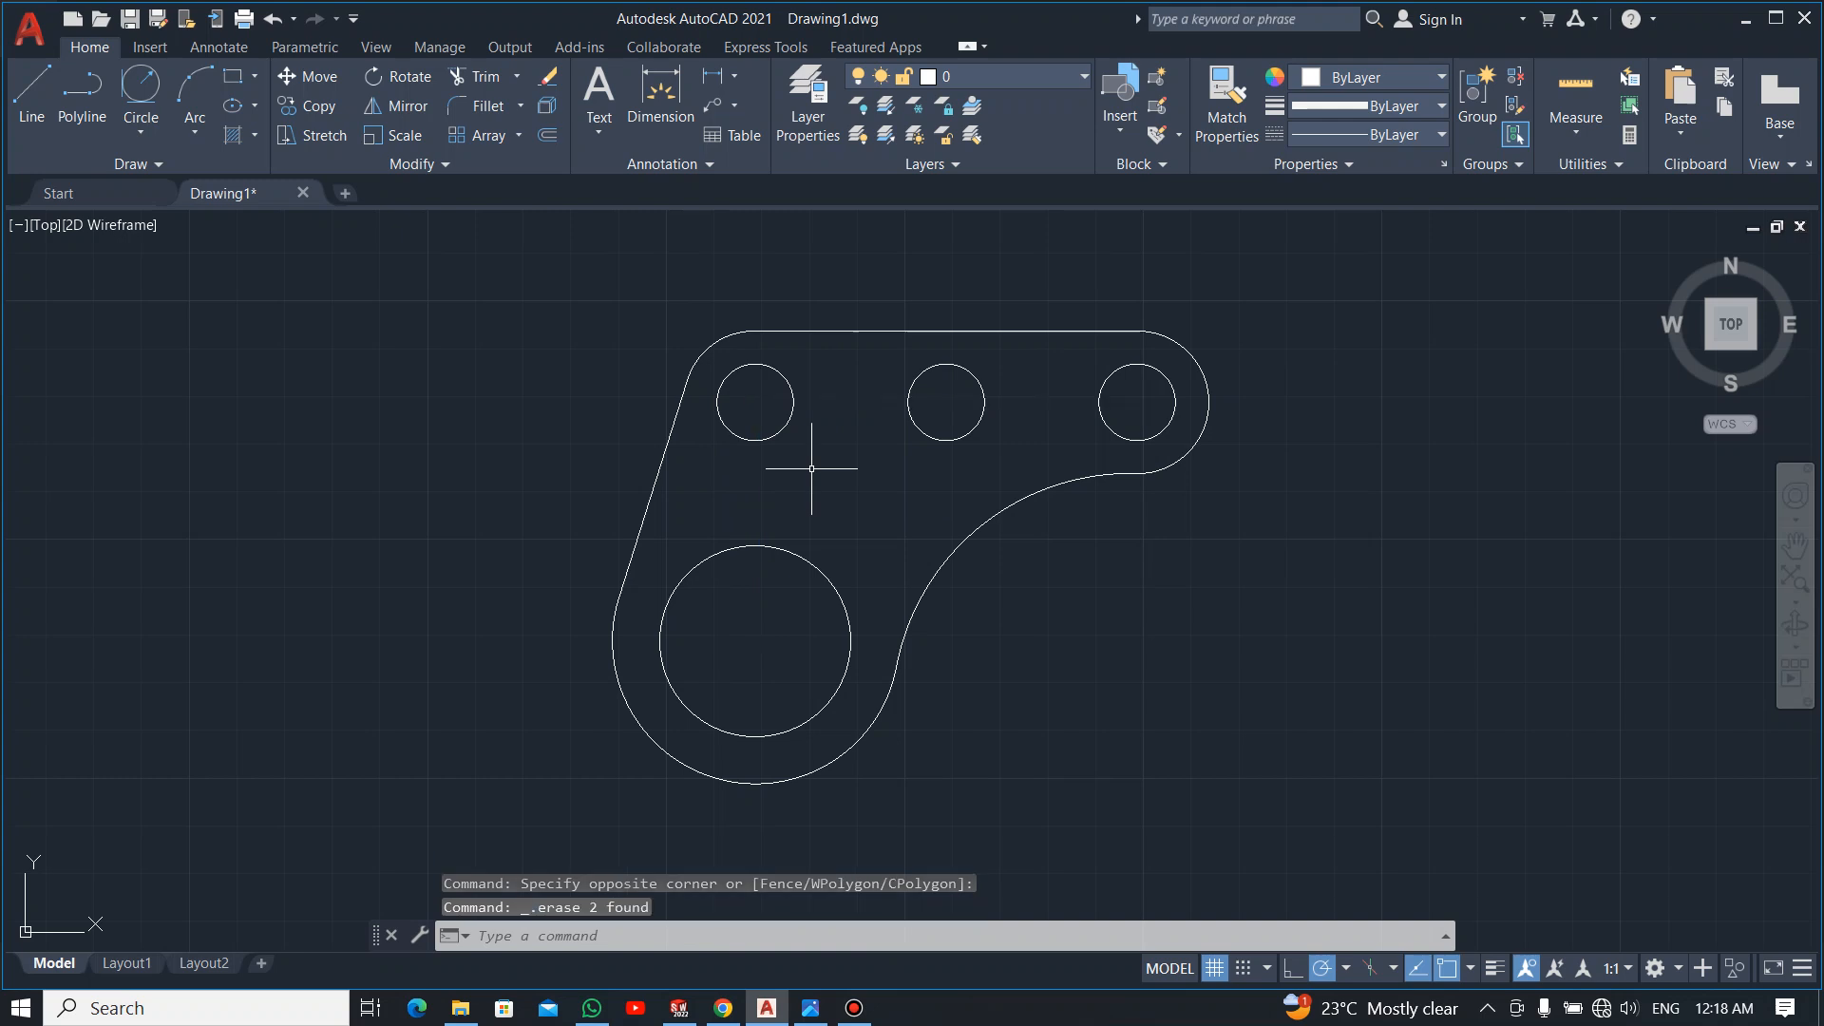
Check the neck arcs in the reference image and draw a radius 30 circle tangent to the right sides of the upper-left radius 8 and radius 20 circles
{"action": "key", "text": "alt+Tab"}
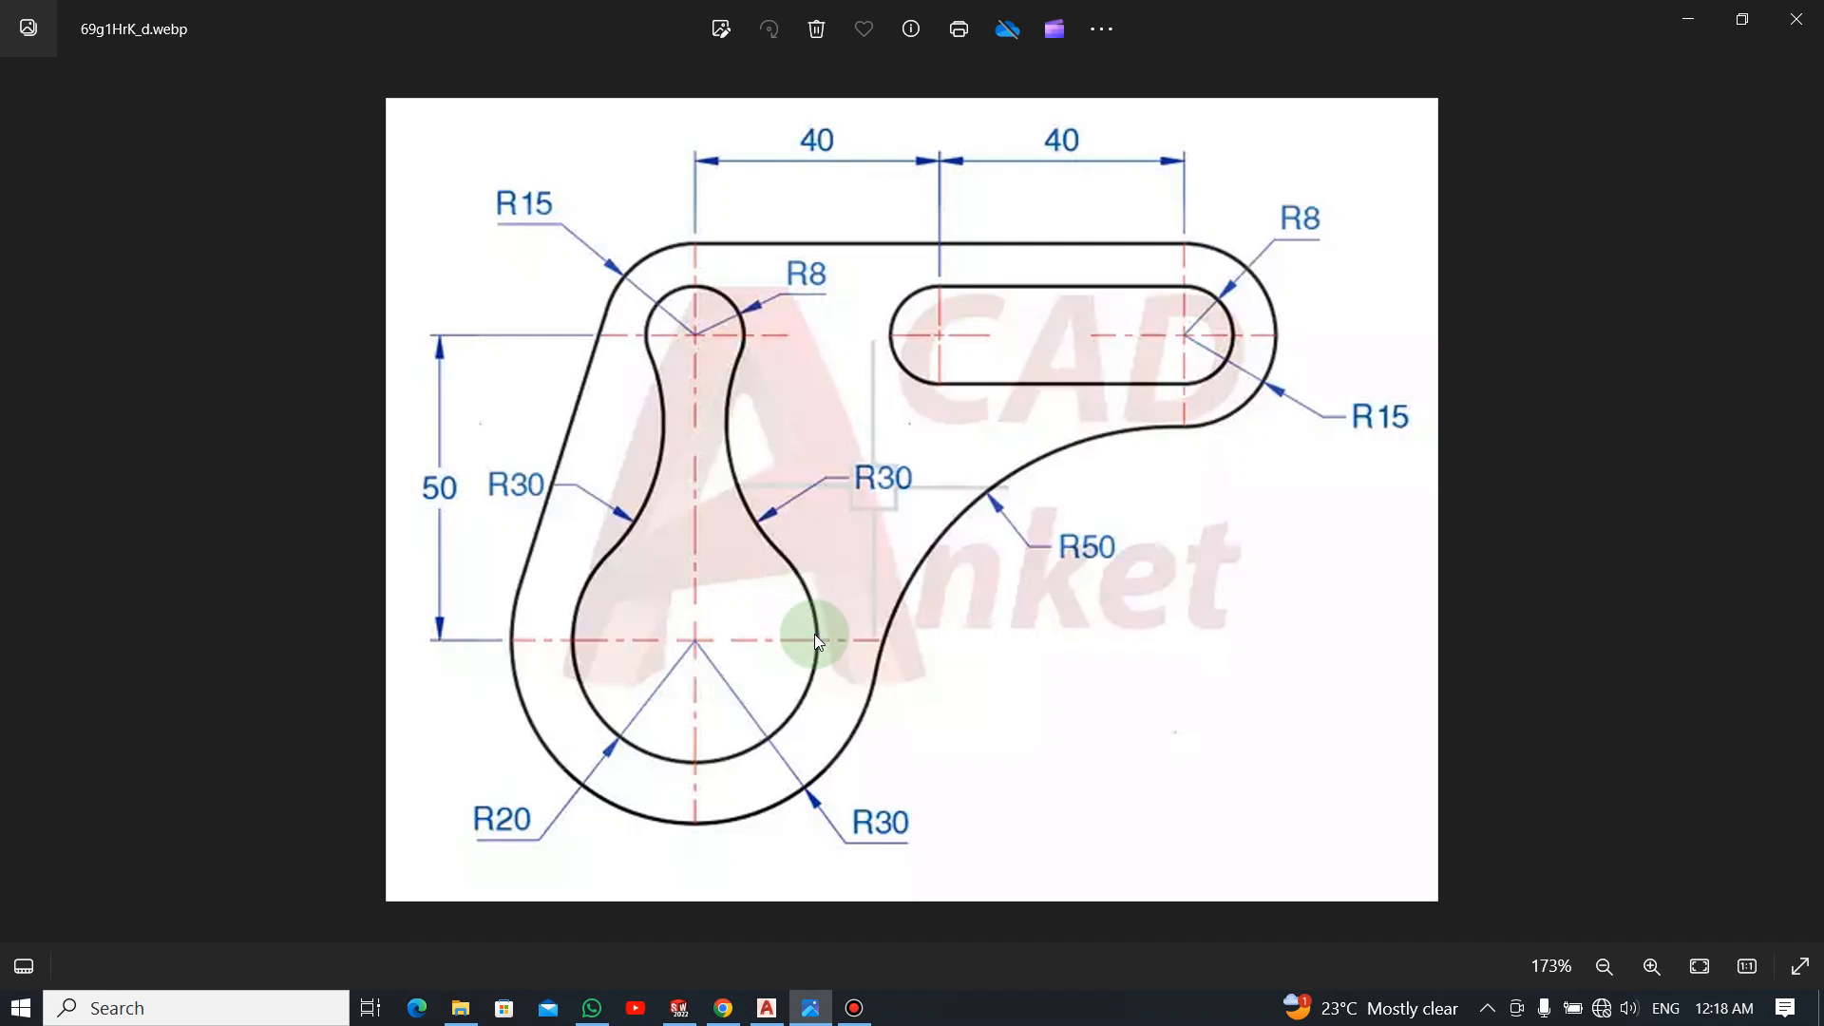
{"action": "key", "text": "alt+Tab"}
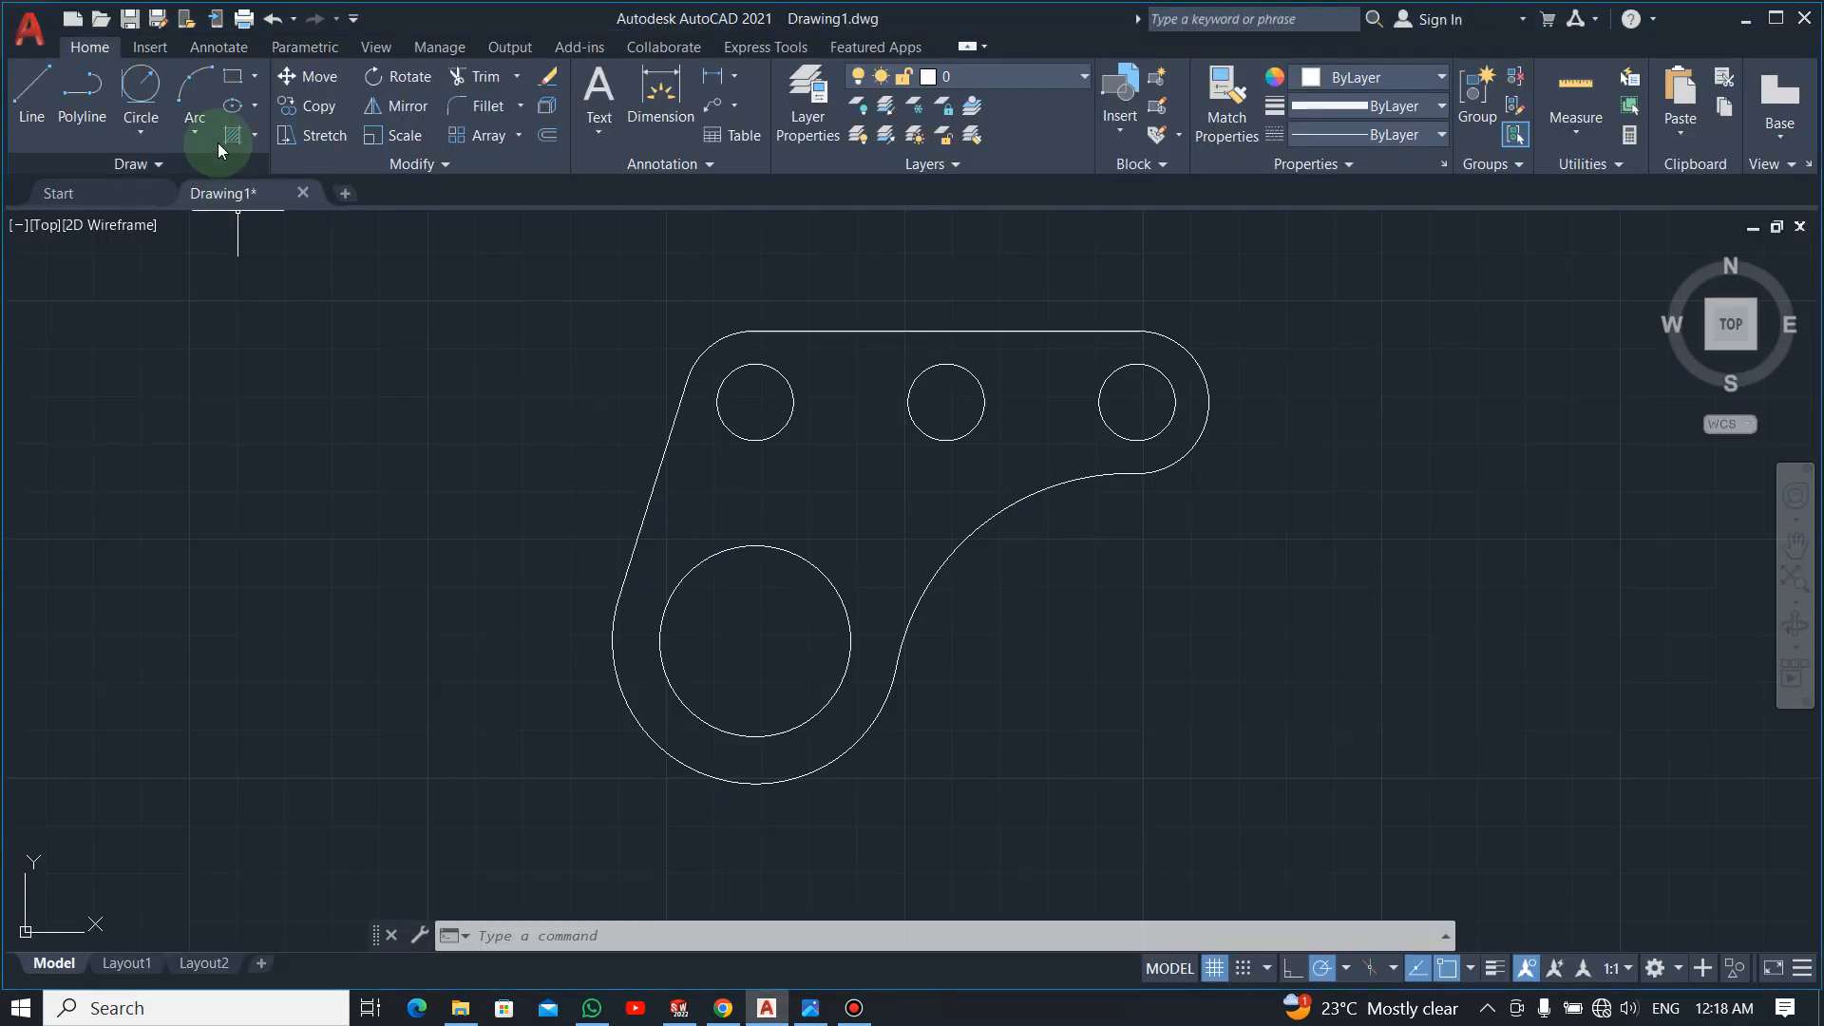
{"action": "left_click", "coordinate": [143, 90]}
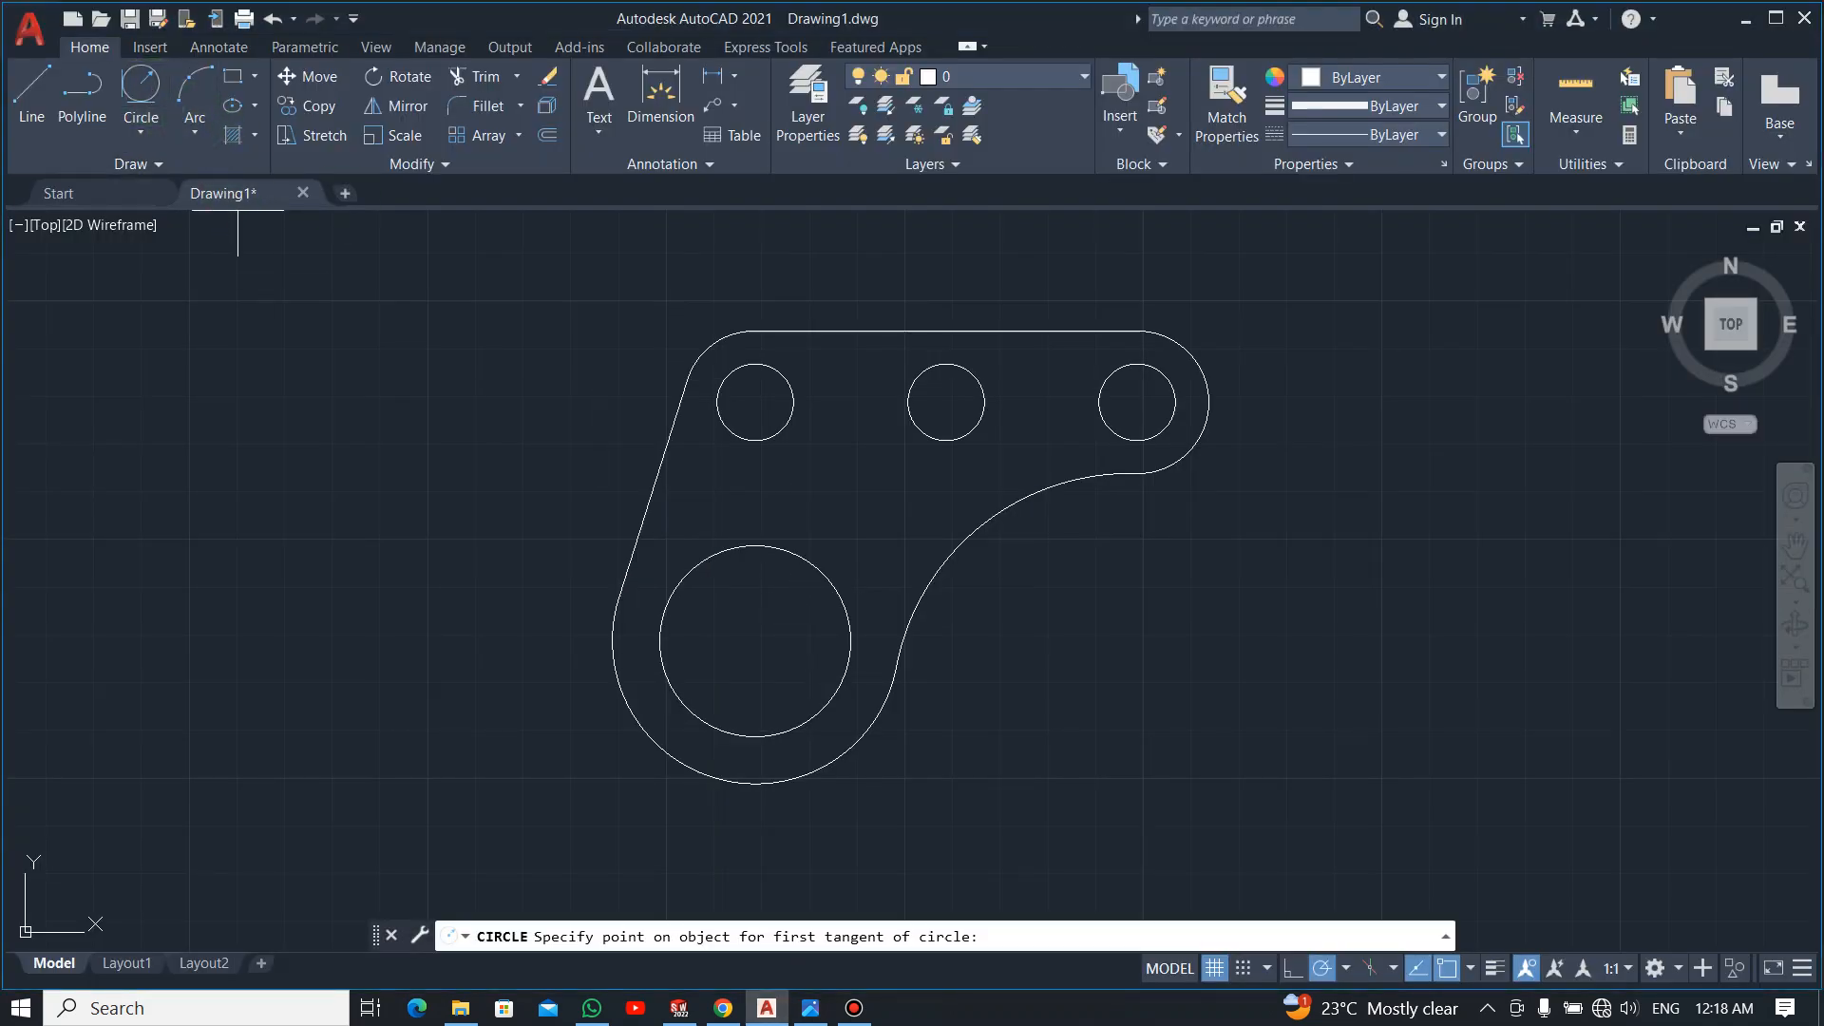
{"action": "left_click", "coordinate": [795, 419]}
{"action": "left_click", "coordinate": [827, 576]}
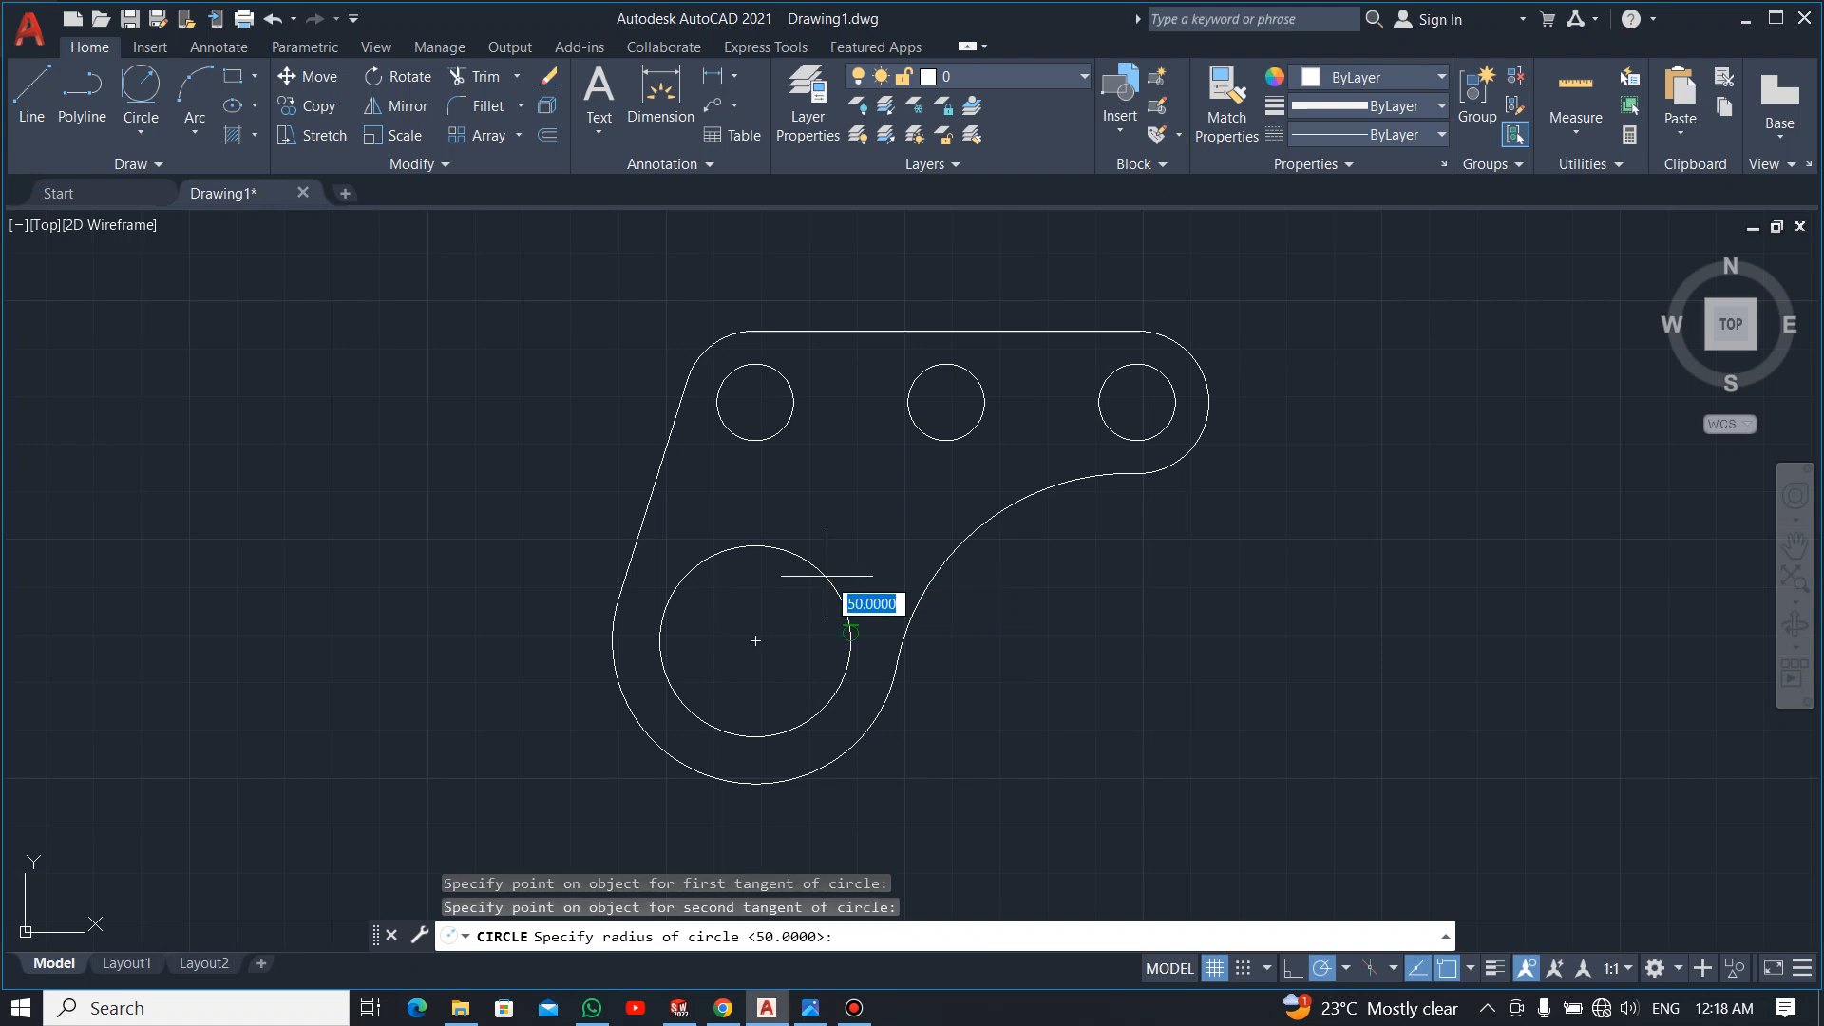
{"action": "type", "text": "30"}
{"action": "key", "text": "Return"}
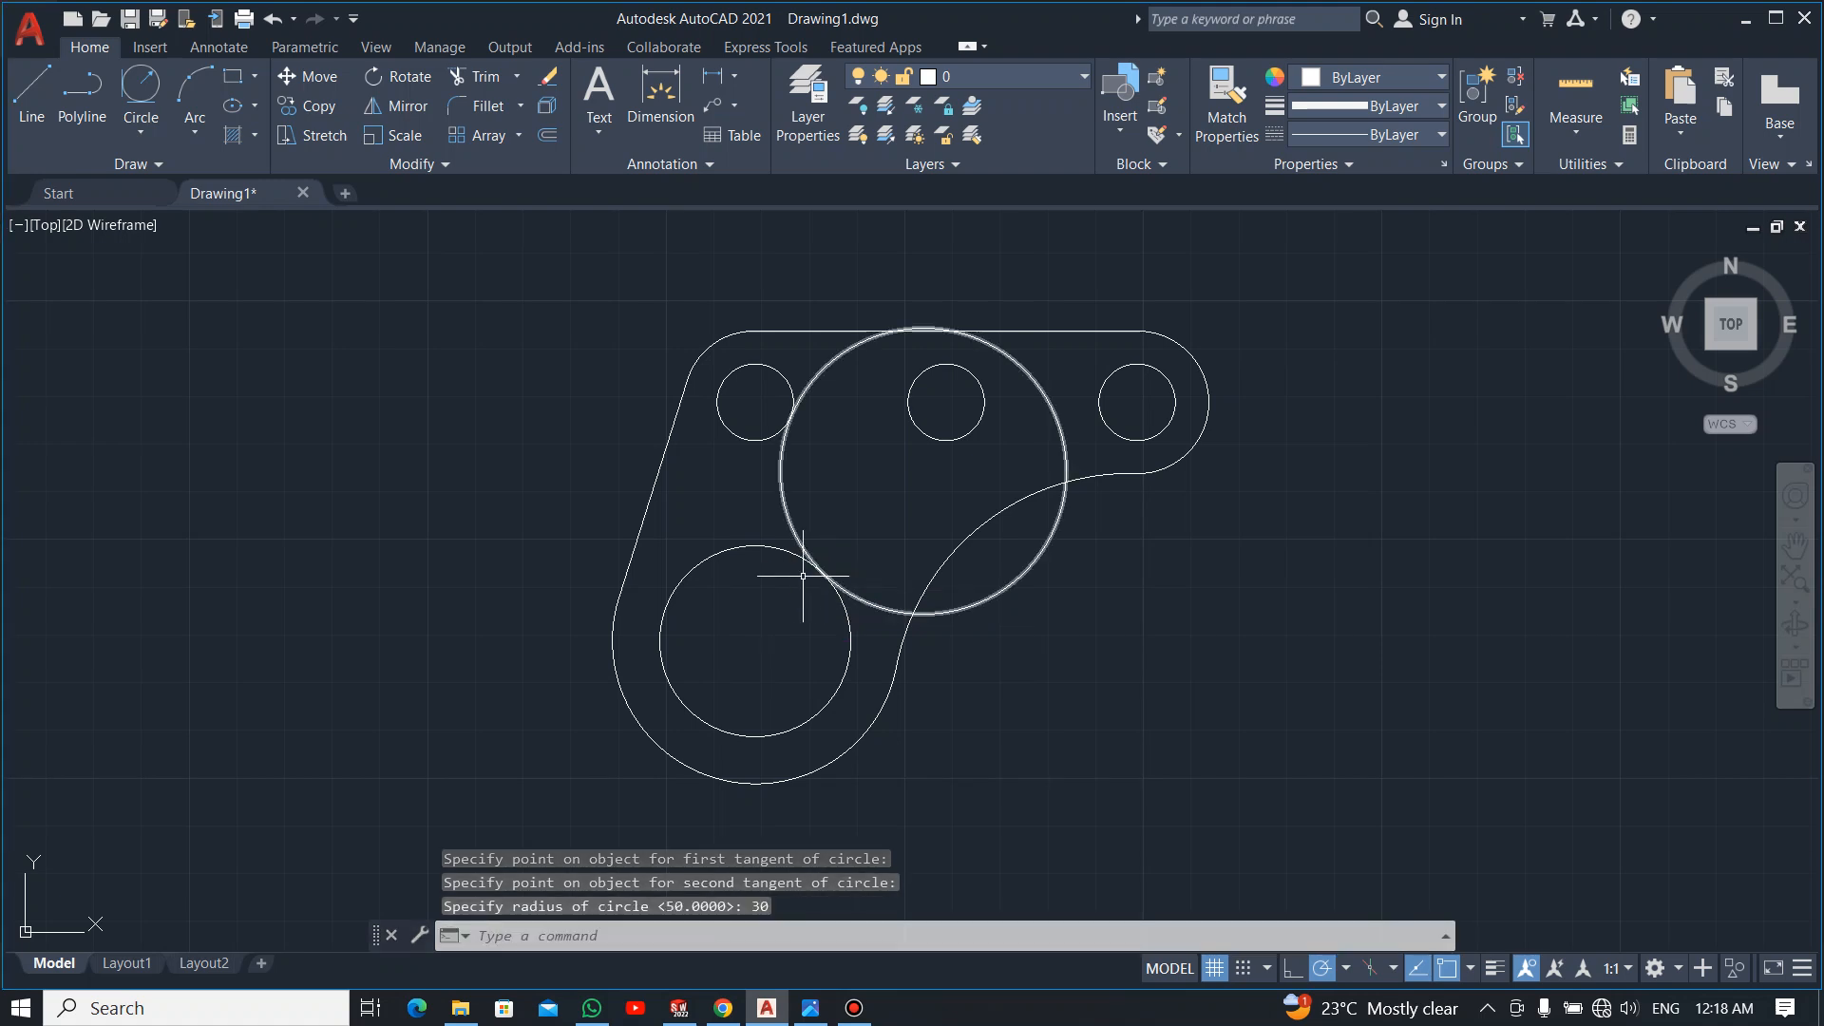
Draw a radius 30 circle tangent to the left sides of the upper-left radius 8 circle and the radius 20 circle
{"action": "left_click", "coordinate": [141, 87]}
{"action": "left_click", "coordinate": [711, 421]}
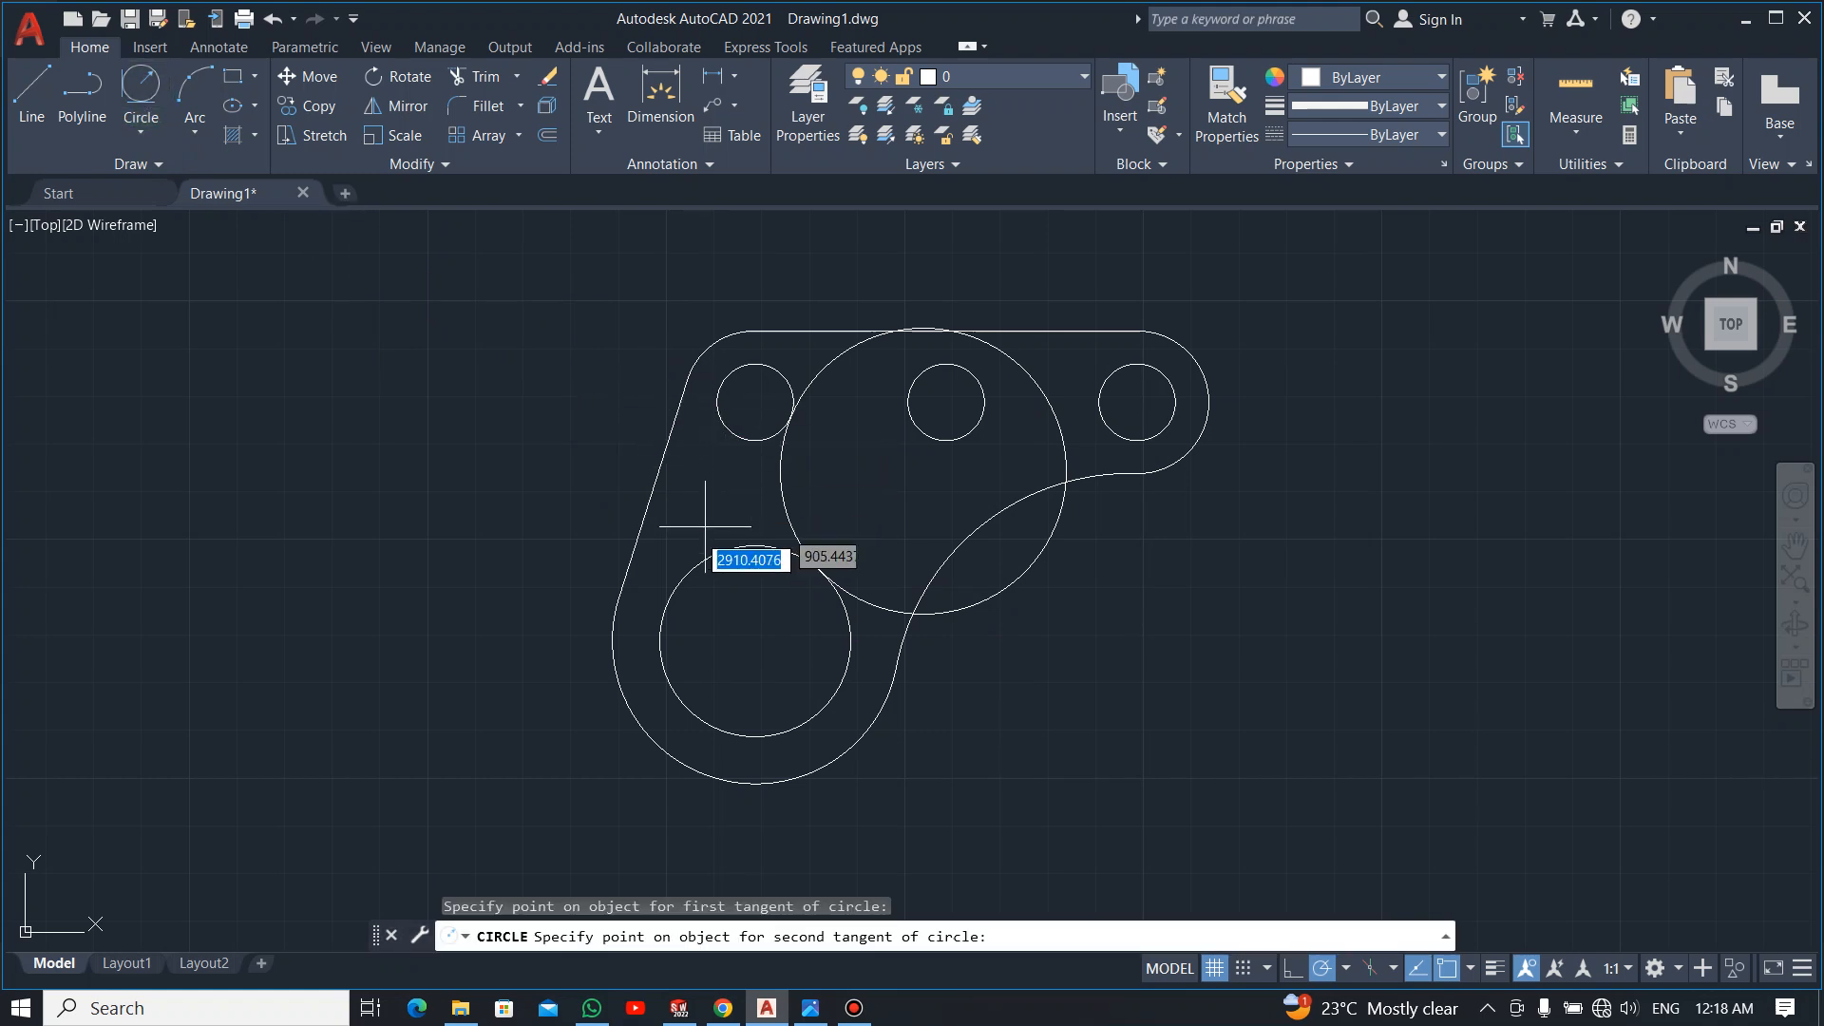
{"action": "left_click", "coordinate": [681, 568]}
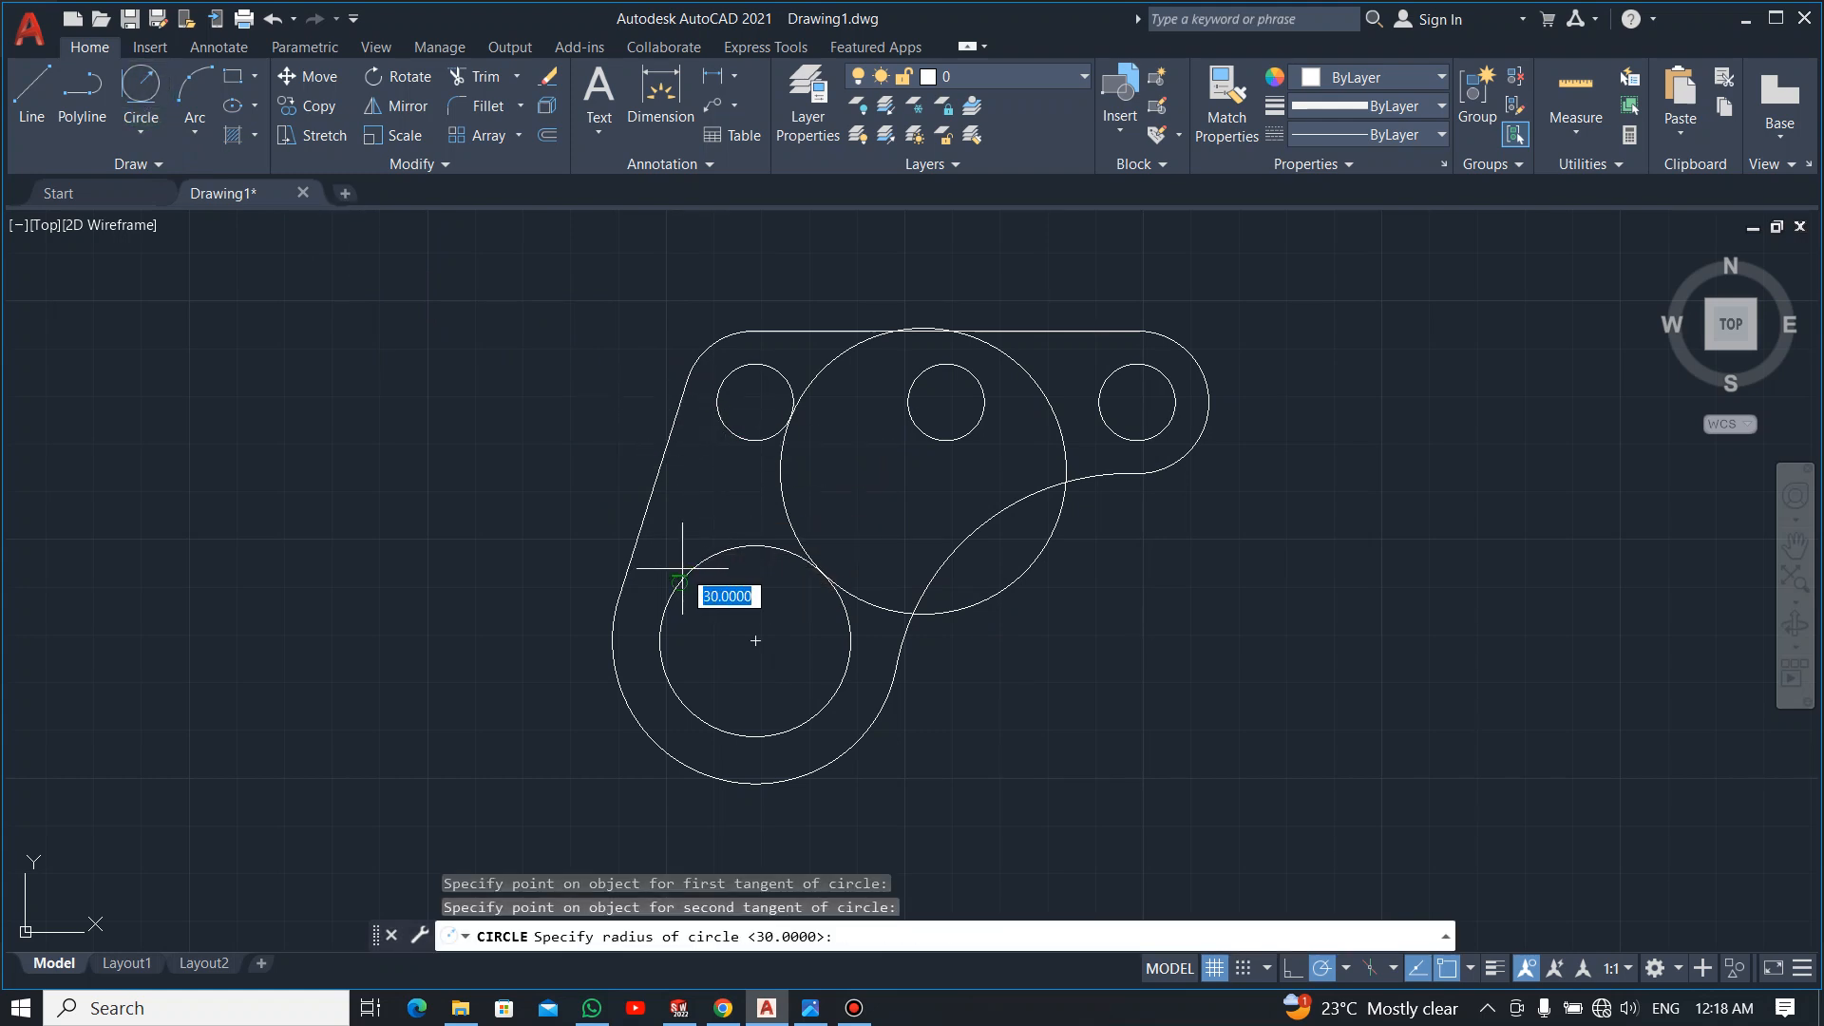
{"action": "key", "text": "Return"}
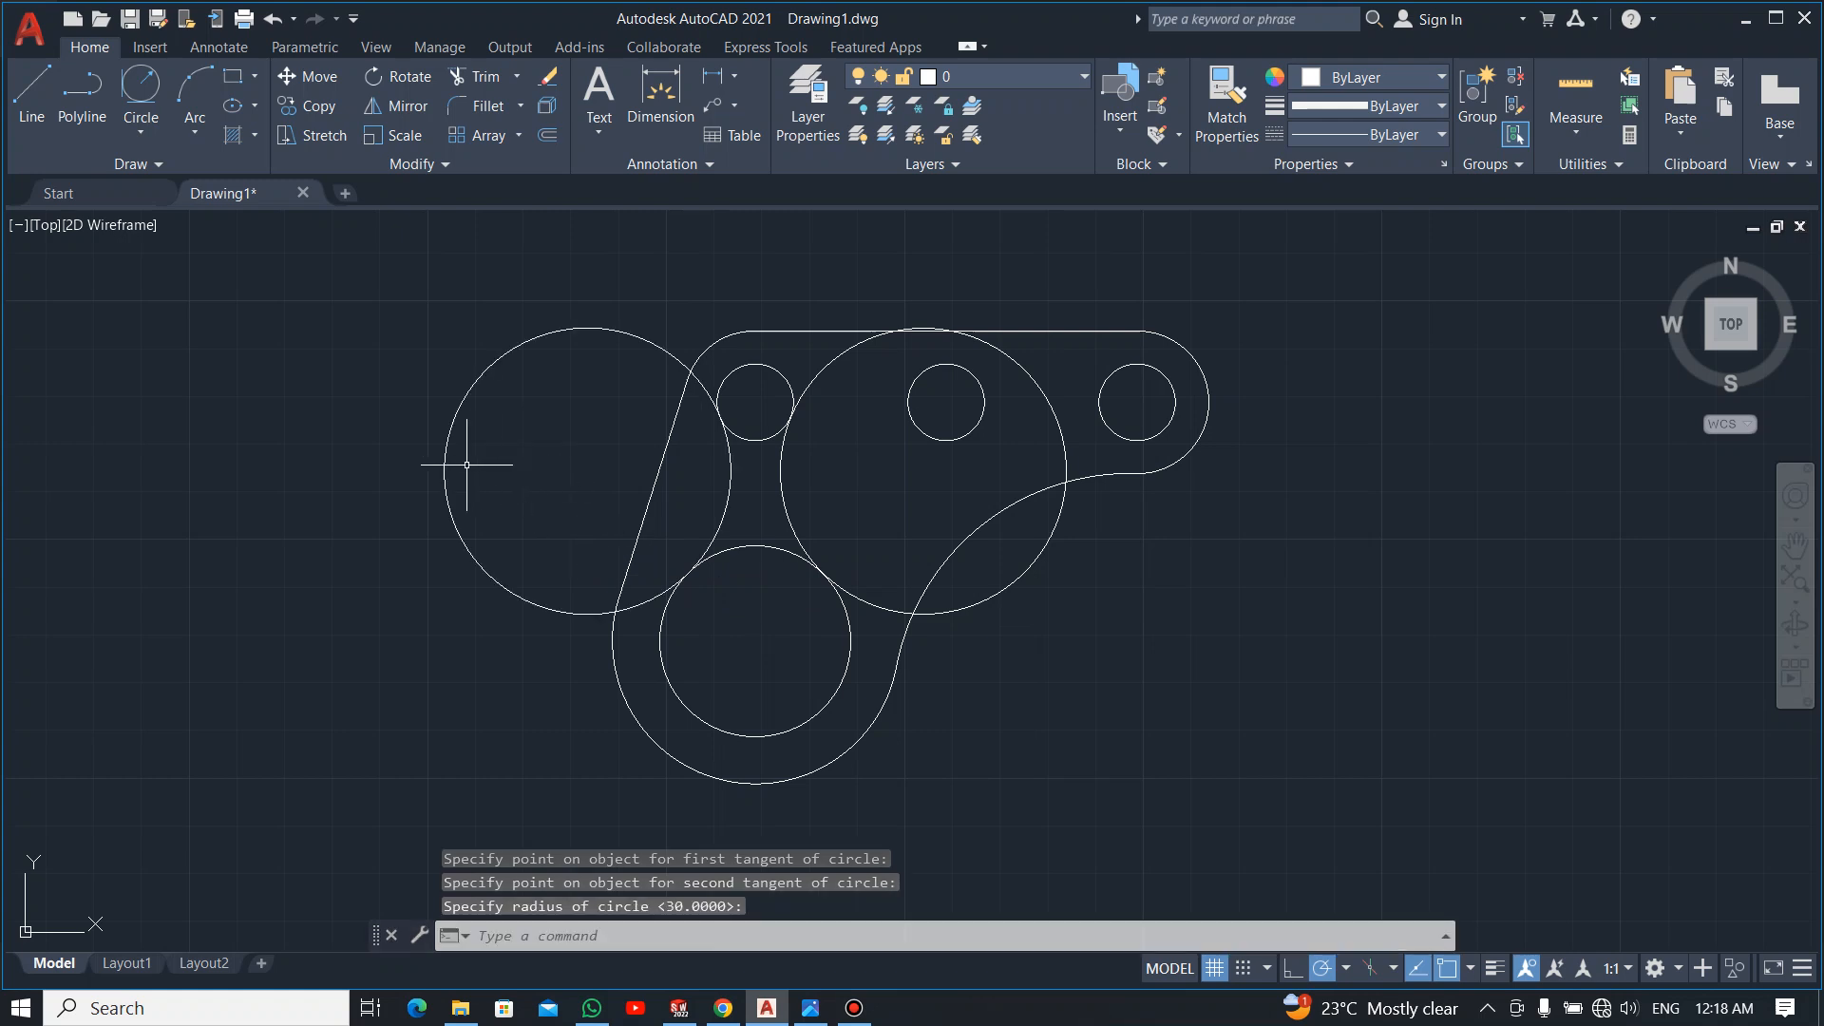
Trim both radius 30 neck circles and the inner portions of the radius 8 and radius 20 circles to form the closed keyhole outline
{"action": "type", "text": "tr"}
{"action": "key", "text": "Return"}
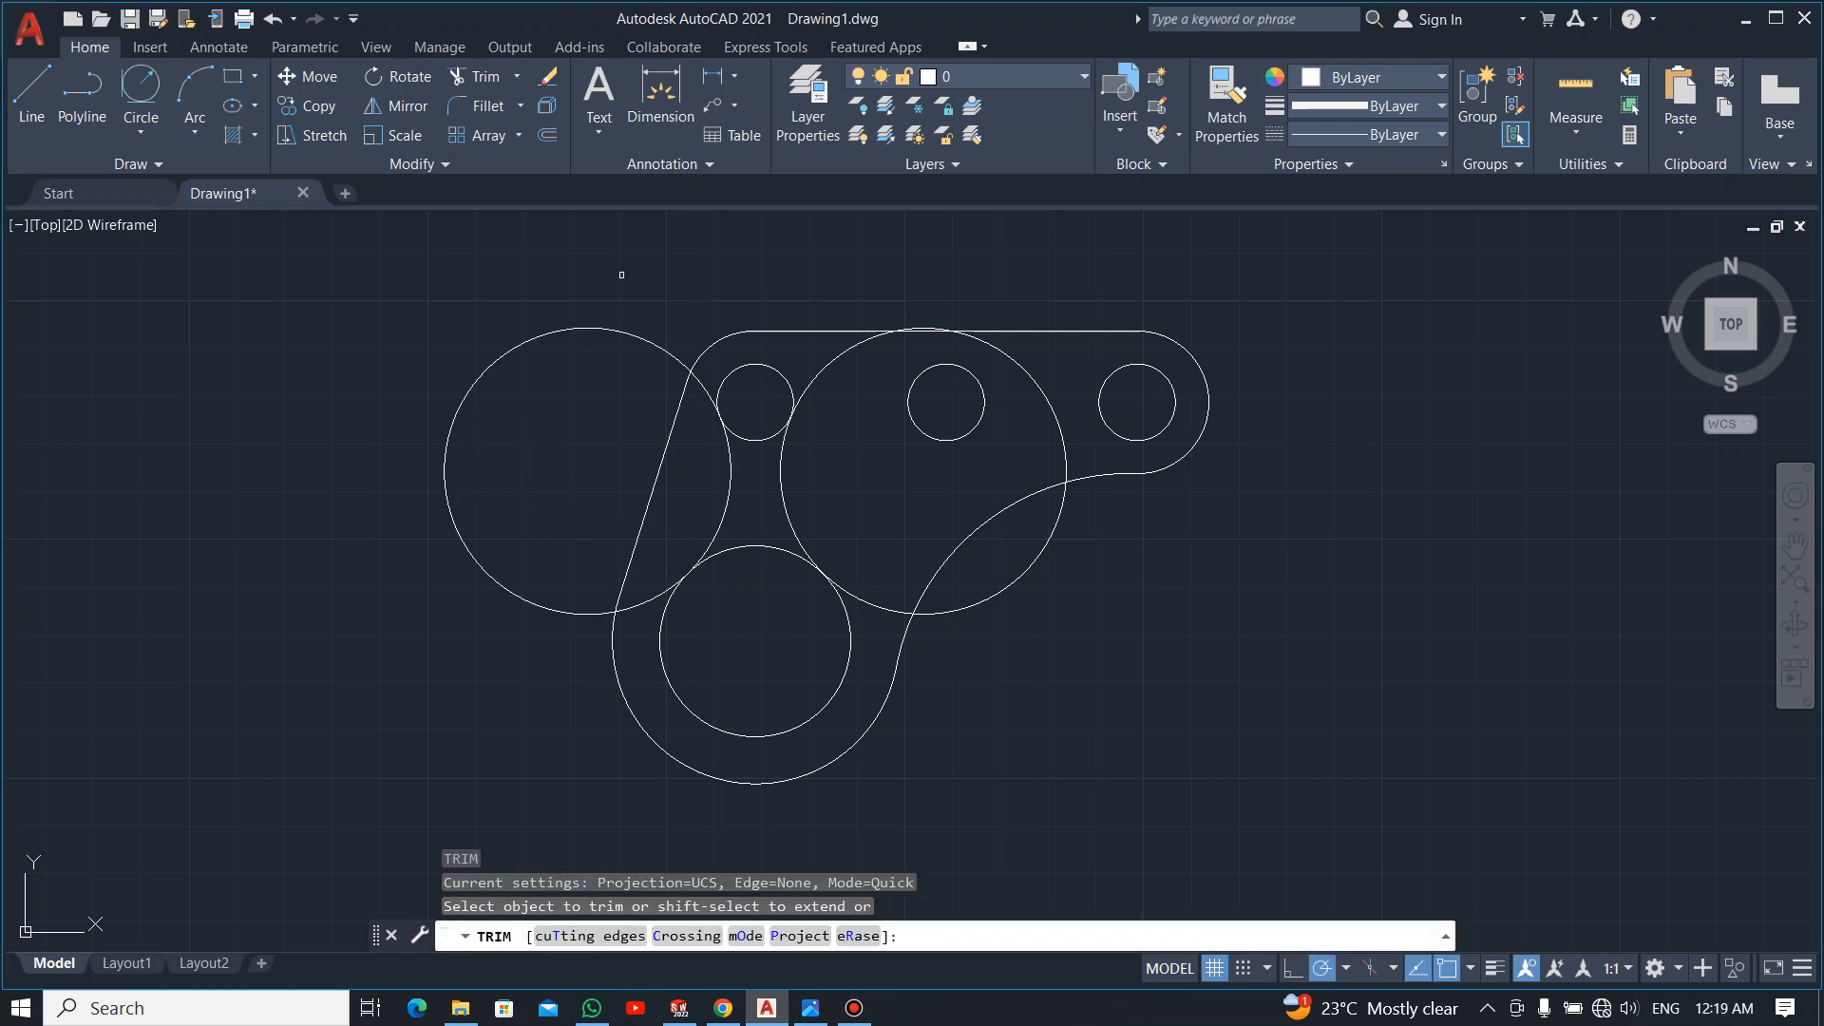
{"action": "left_click", "coordinate": [621, 275]}
{"action": "left_click", "coordinate": [551, 446]}
{"action": "key", "text": "Return"}
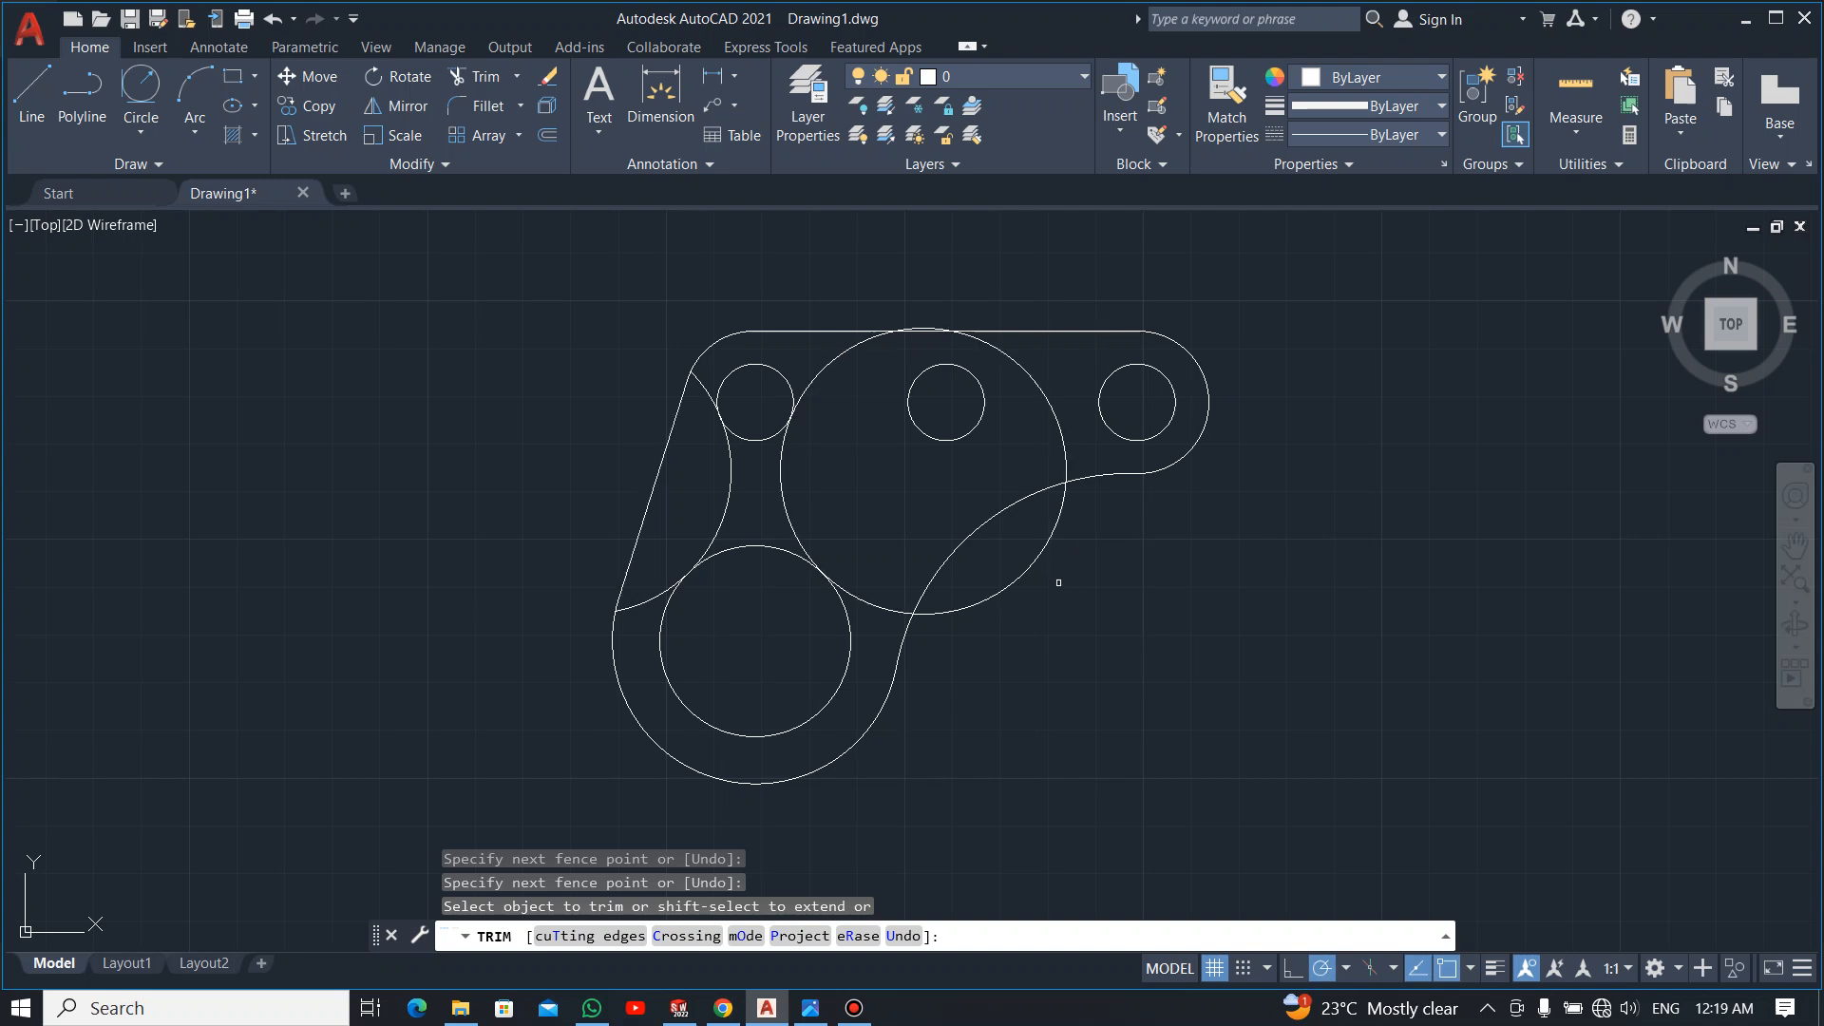
{"action": "left_click", "coordinate": [1038, 569]}
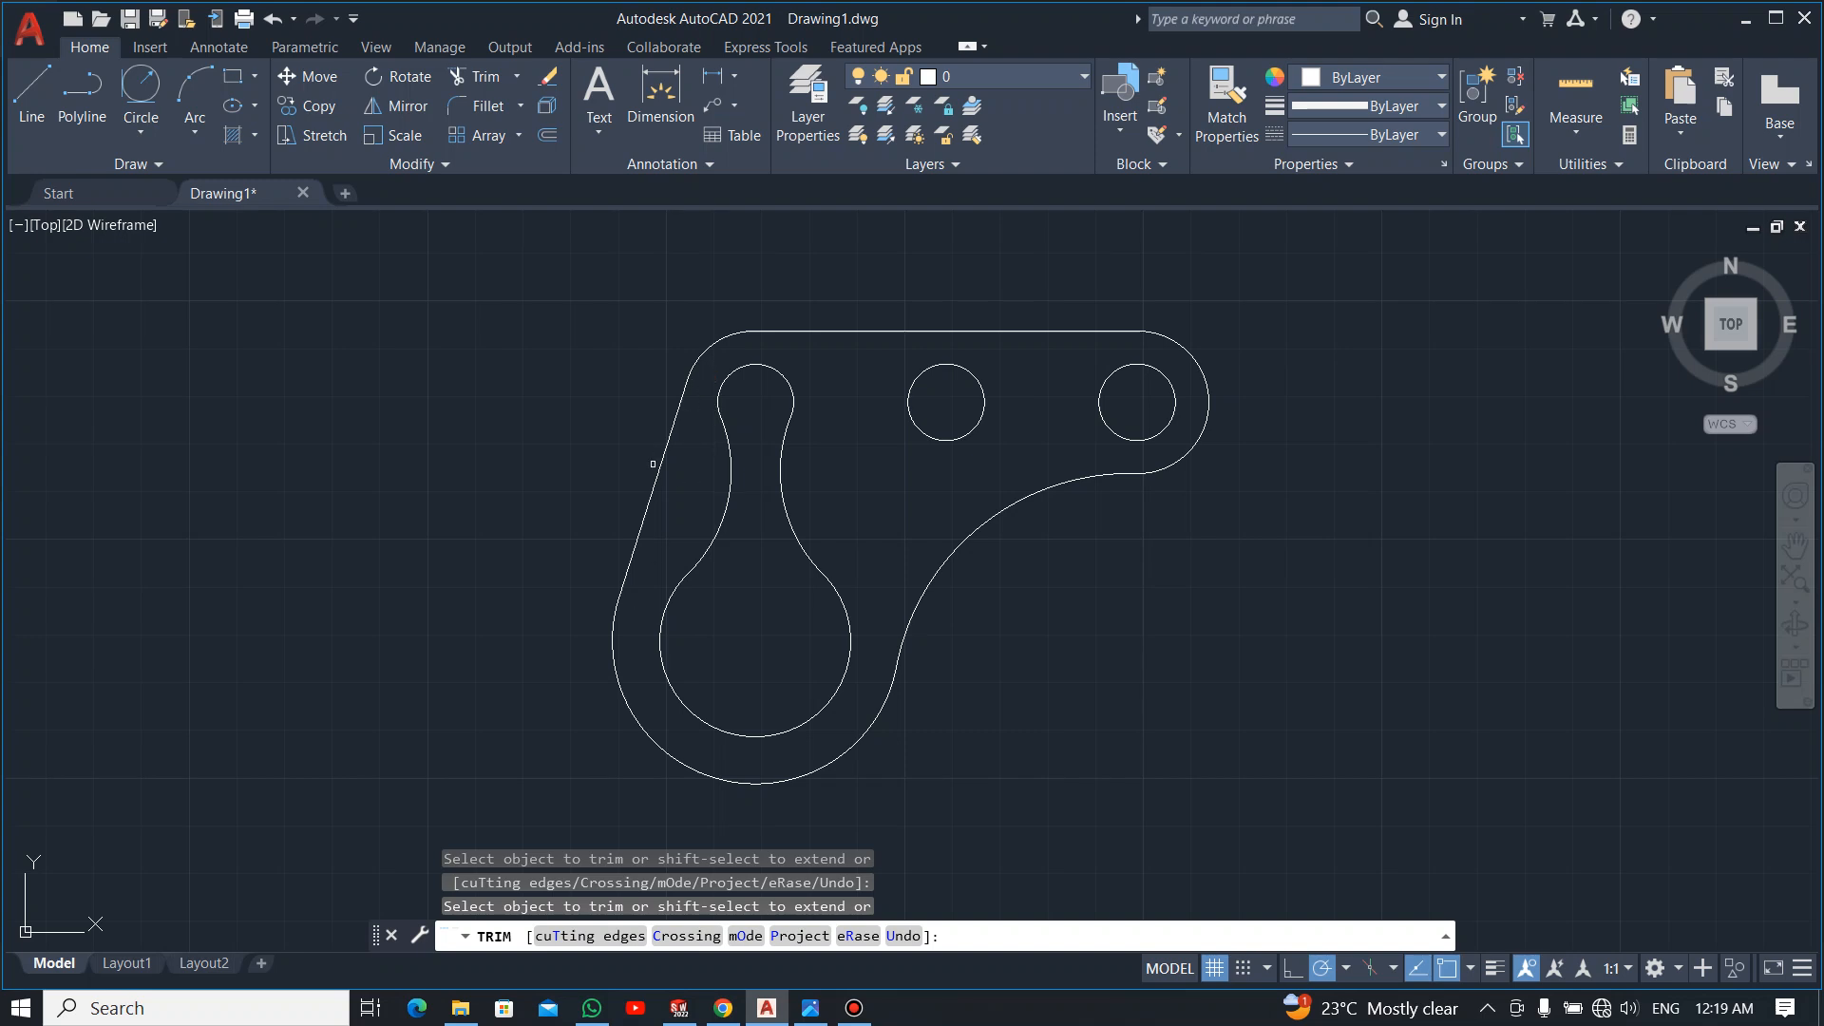
{"action": "key", "text": "Escape"}
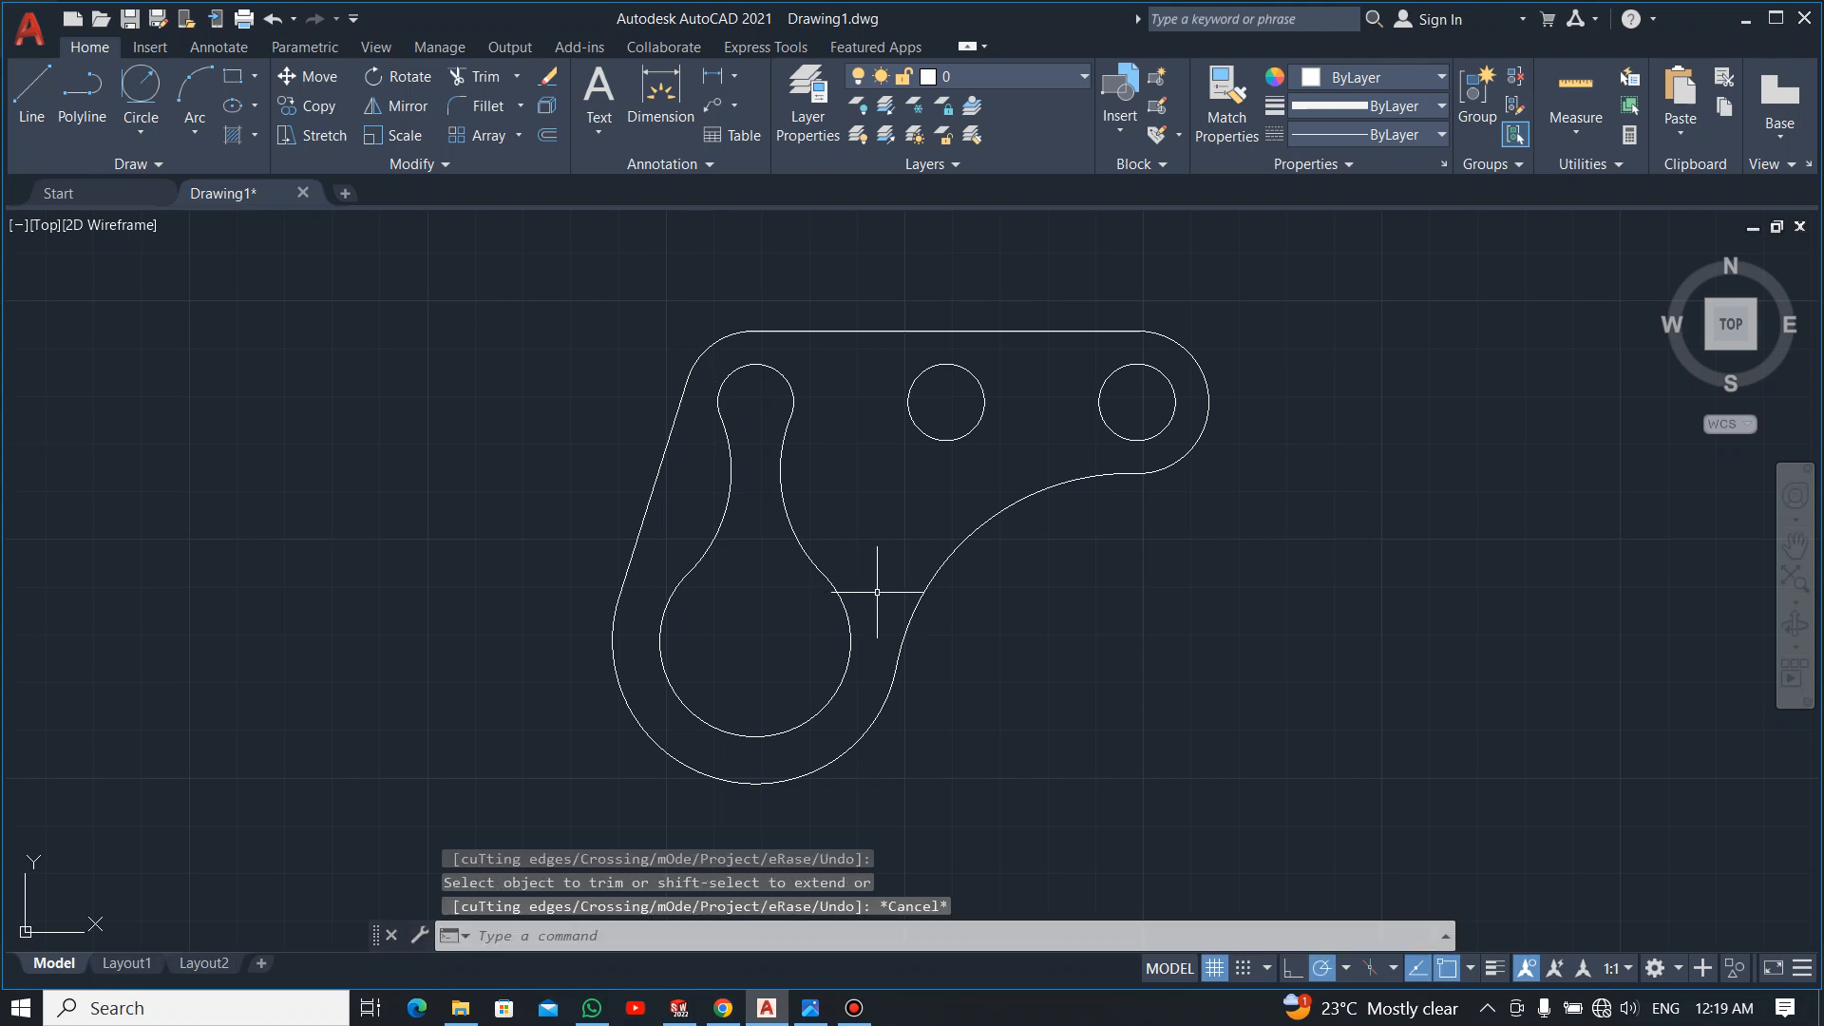
Check the slot in the reference image and join the upper and lower quadrants of the two right radius 8 circles with horizontal lines
{"action": "key", "text": "alt+Tab"}
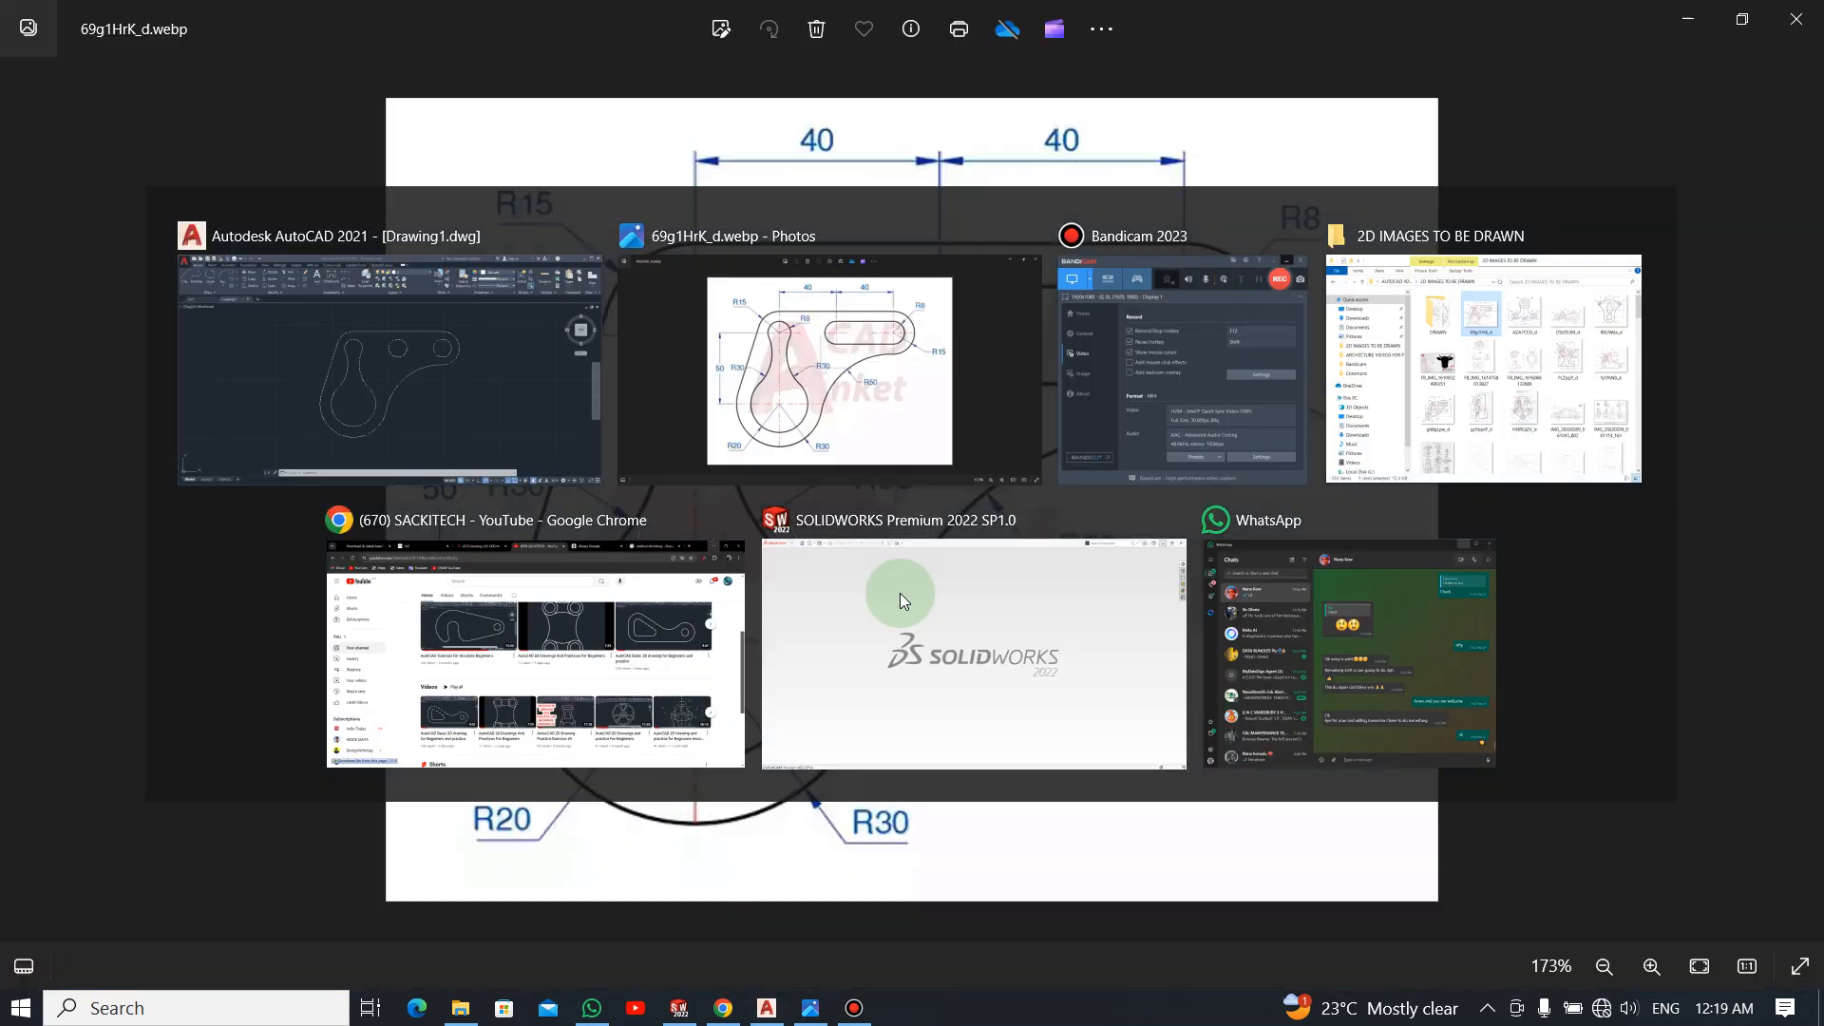
{"action": "left_click", "coordinate": [964, 302]}
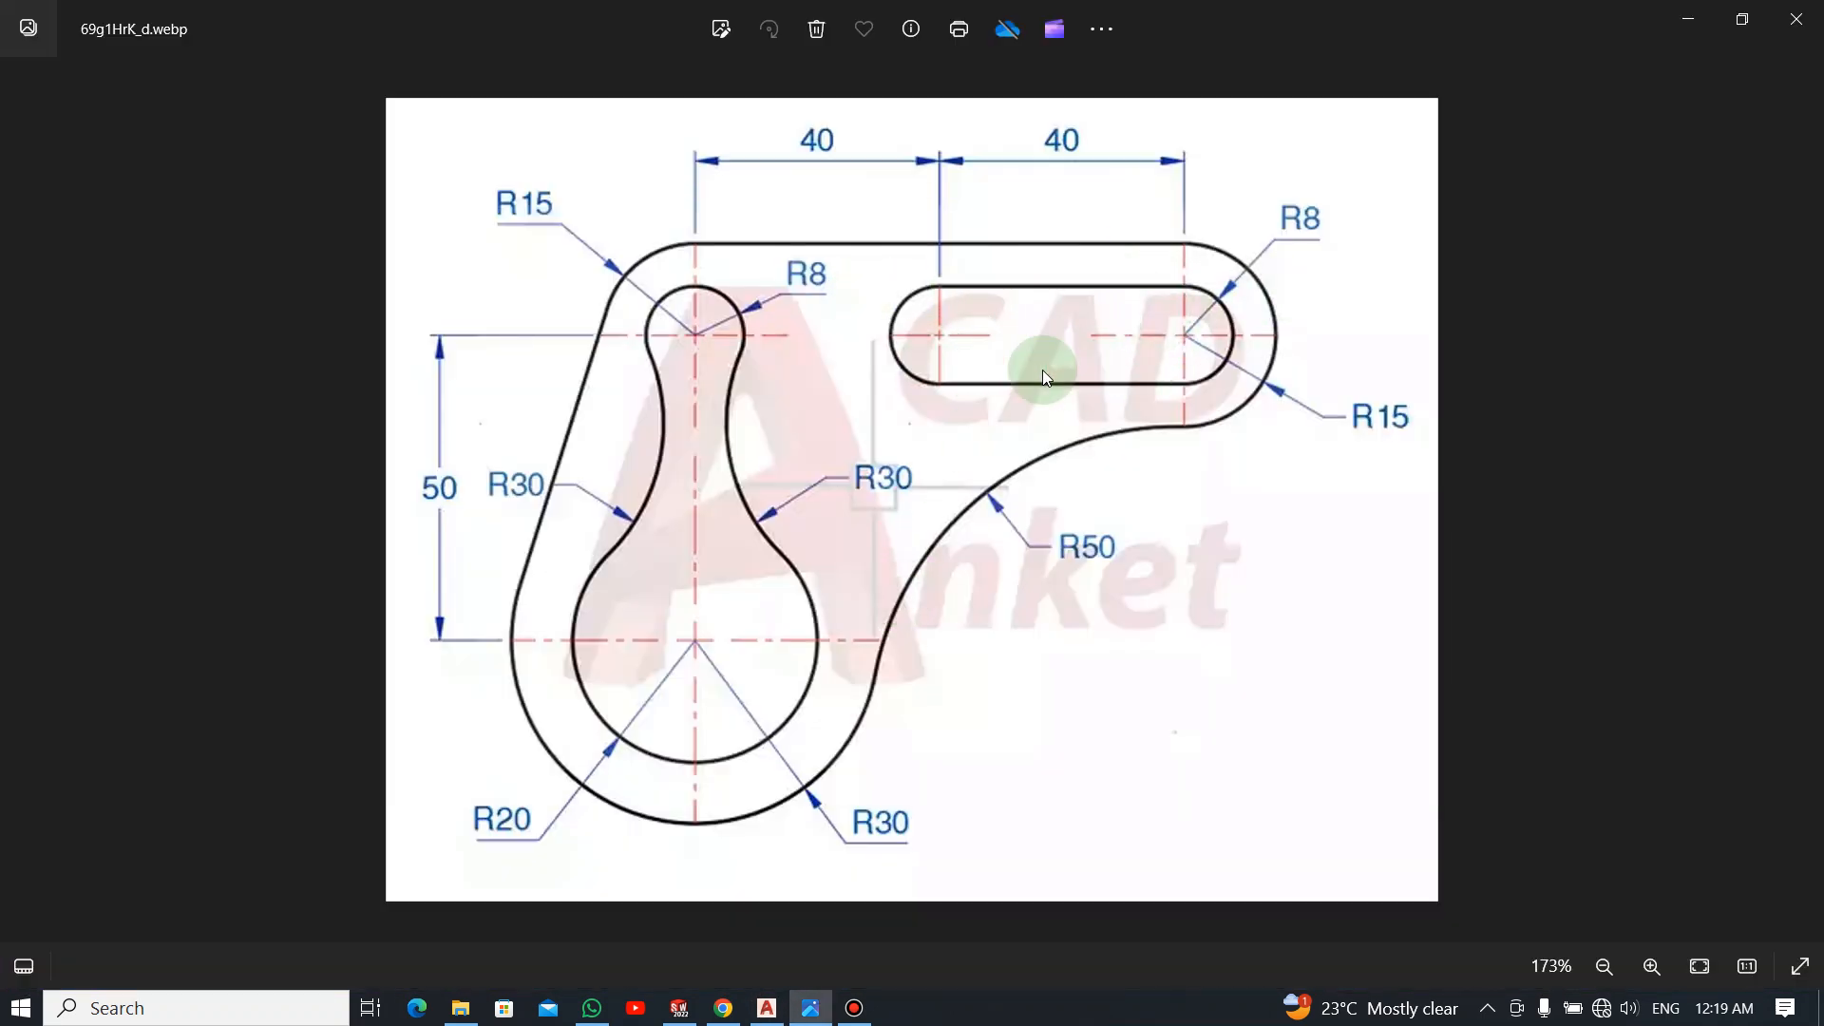
{"action": "key", "text": "alt+Tab"}
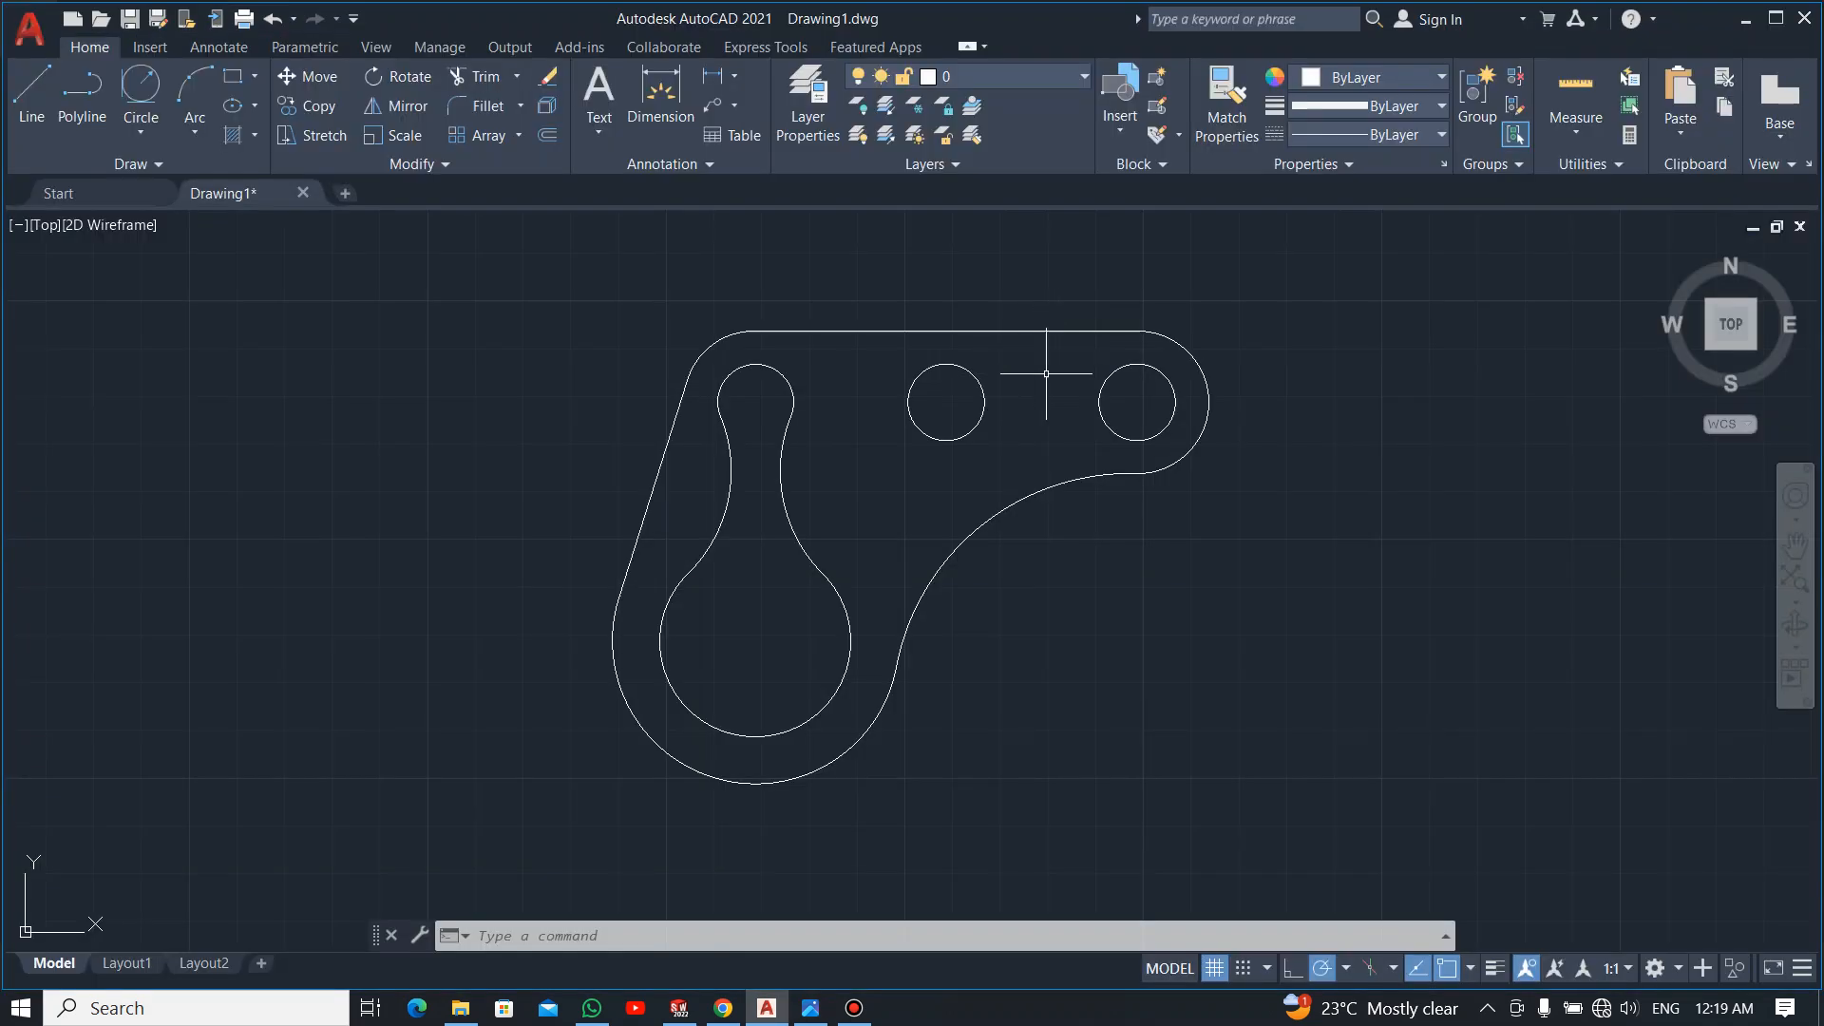
{"action": "left_click", "coordinate": [31, 85]}
{"action": "left_click", "coordinate": [947, 364]}
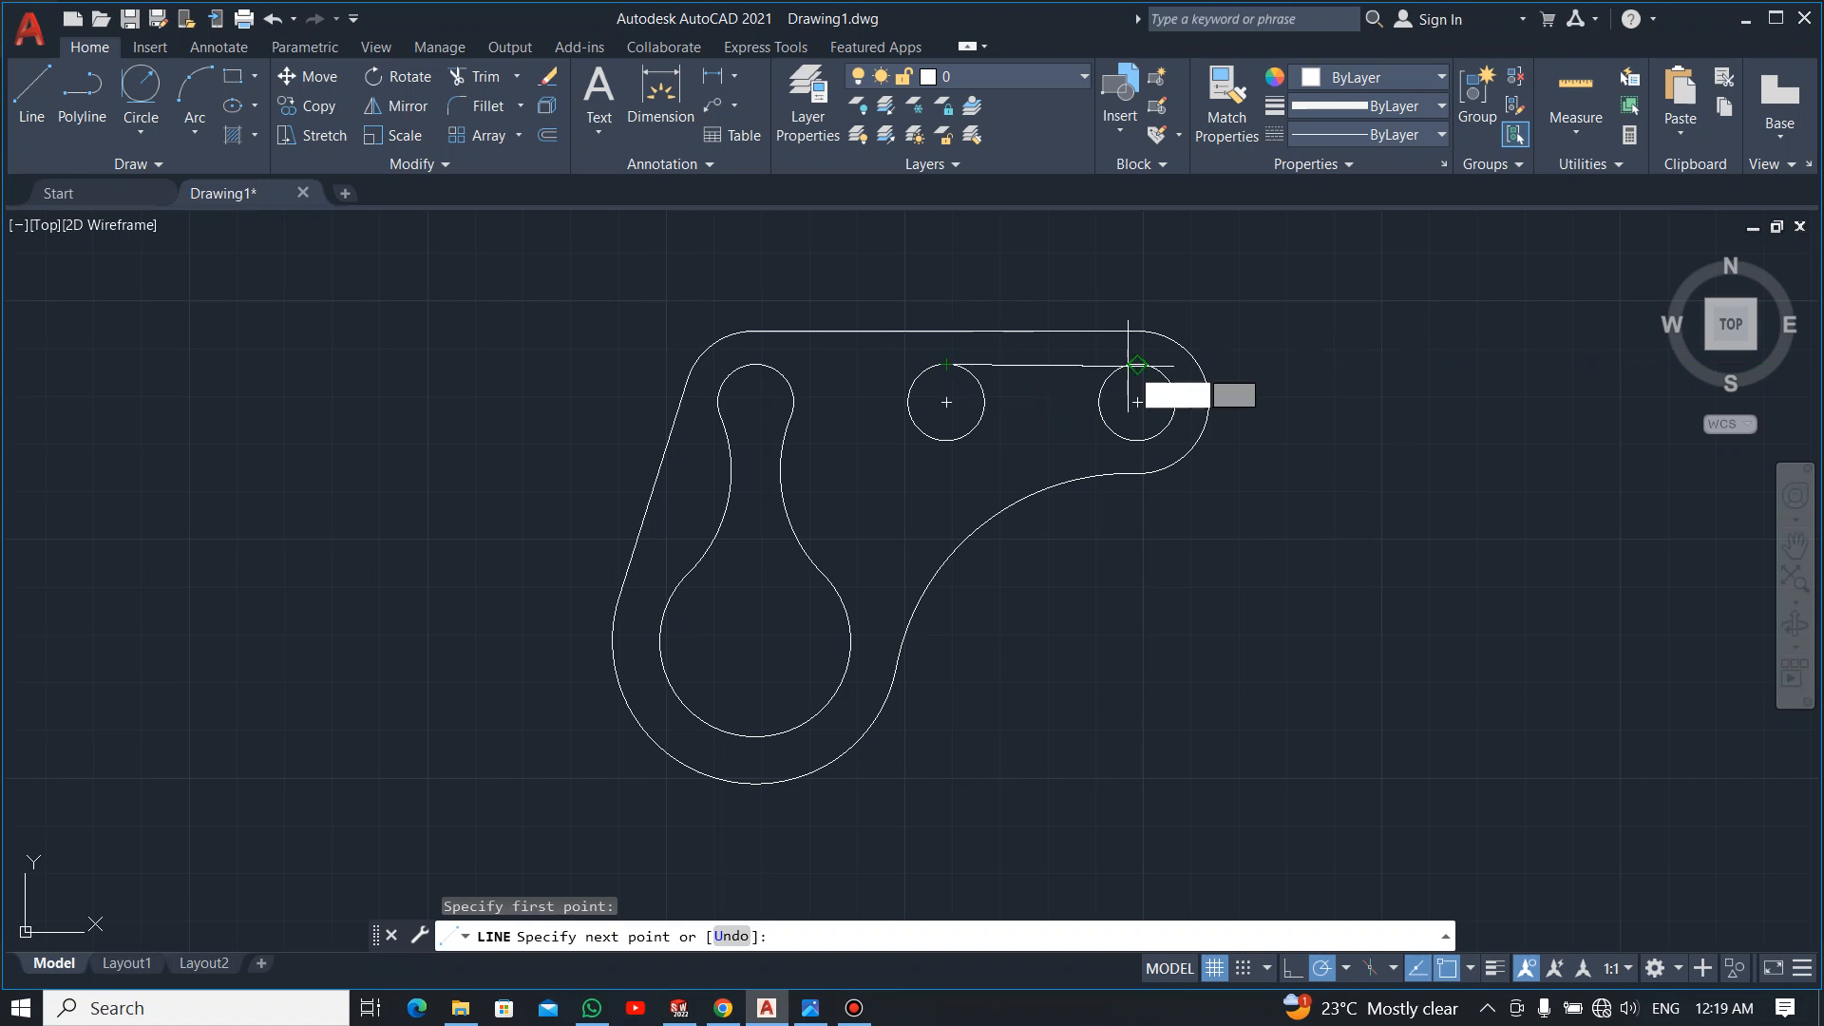
{"action": "left_click", "coordinate": [1138, 364]}
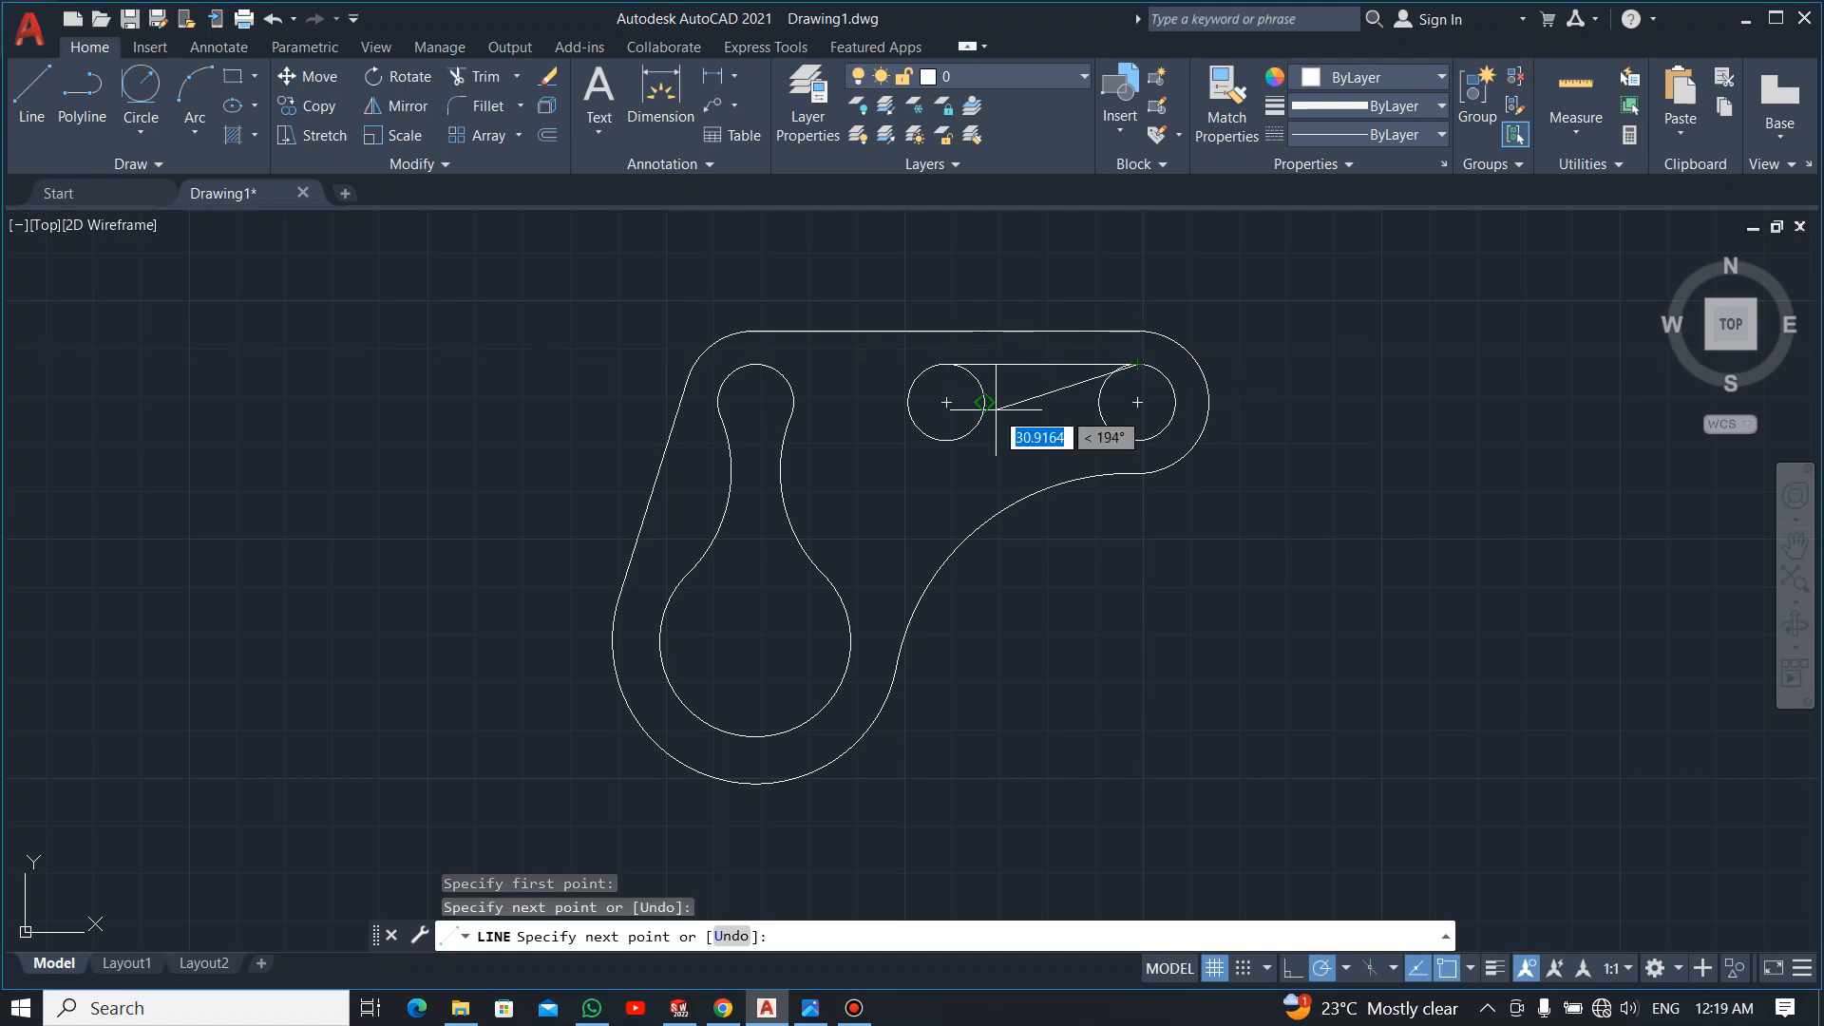
{"action": "key", "text": "Escape"}
{"action": "key", "text": "Return"}
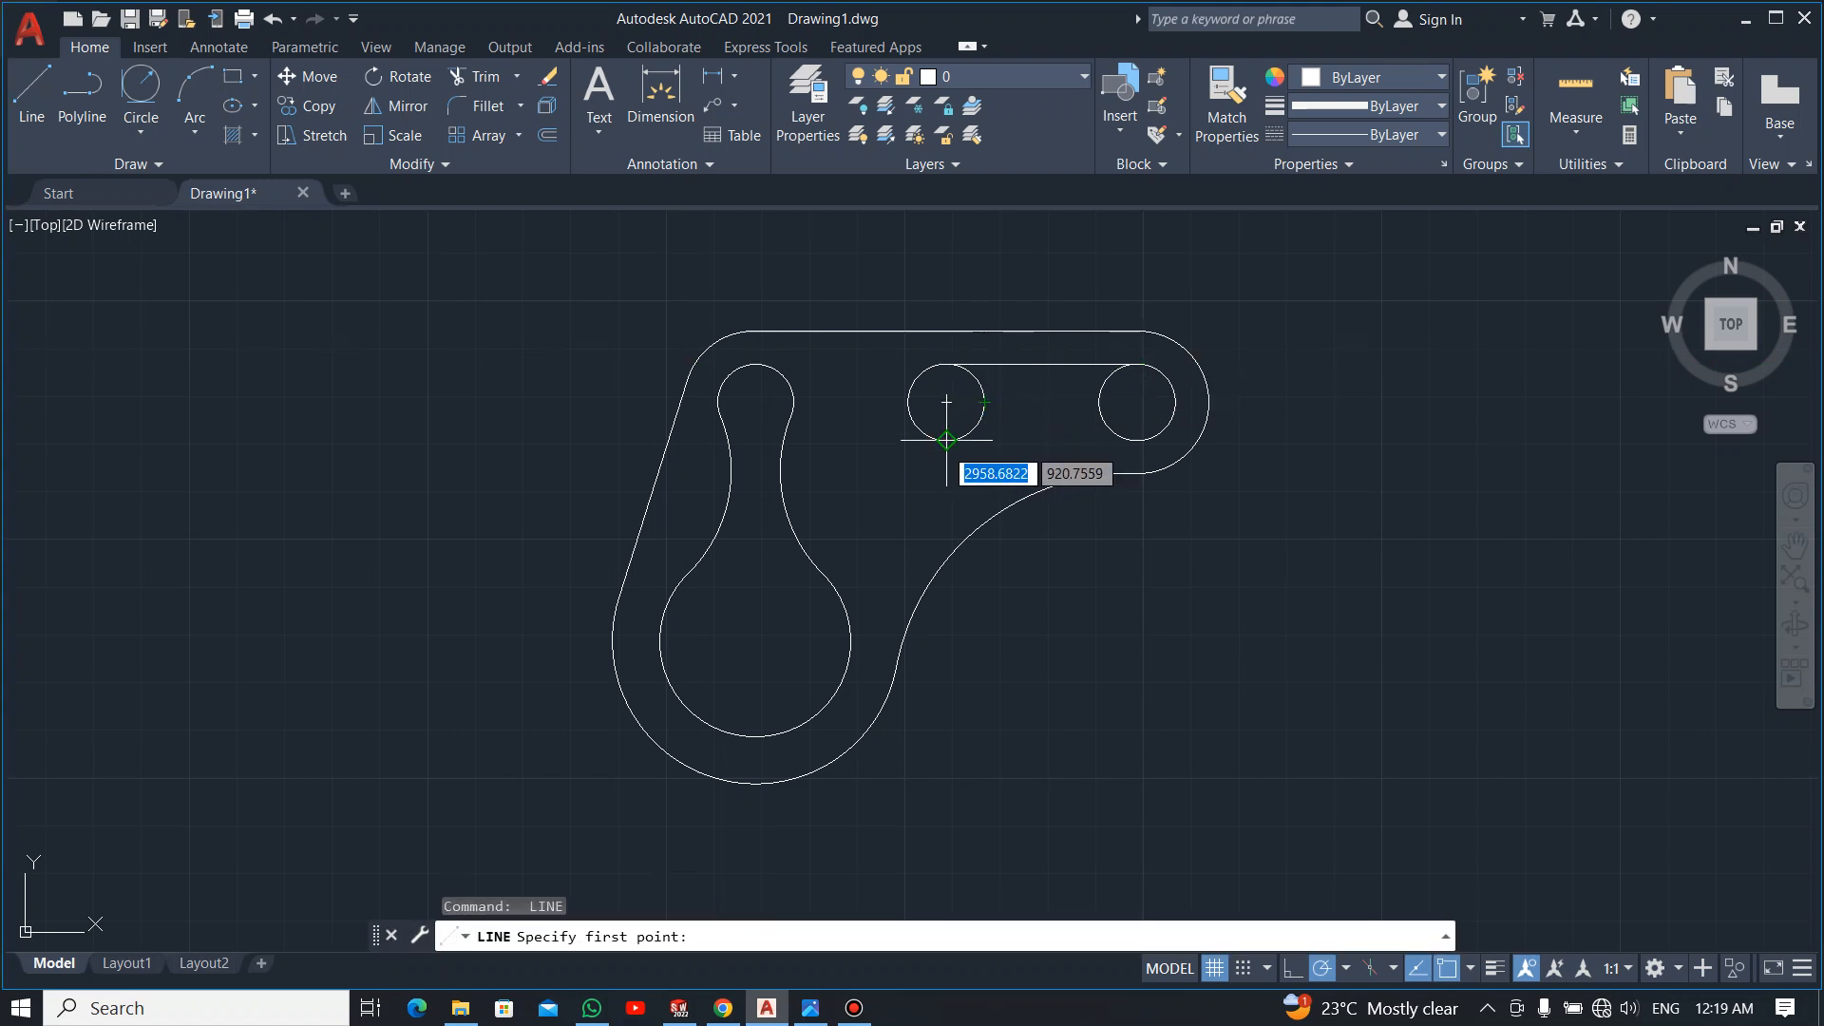
{"action": "left_click", "coordinate": [946, 439]}
{"action": "left_click", "coordinate": [1138, 440]}
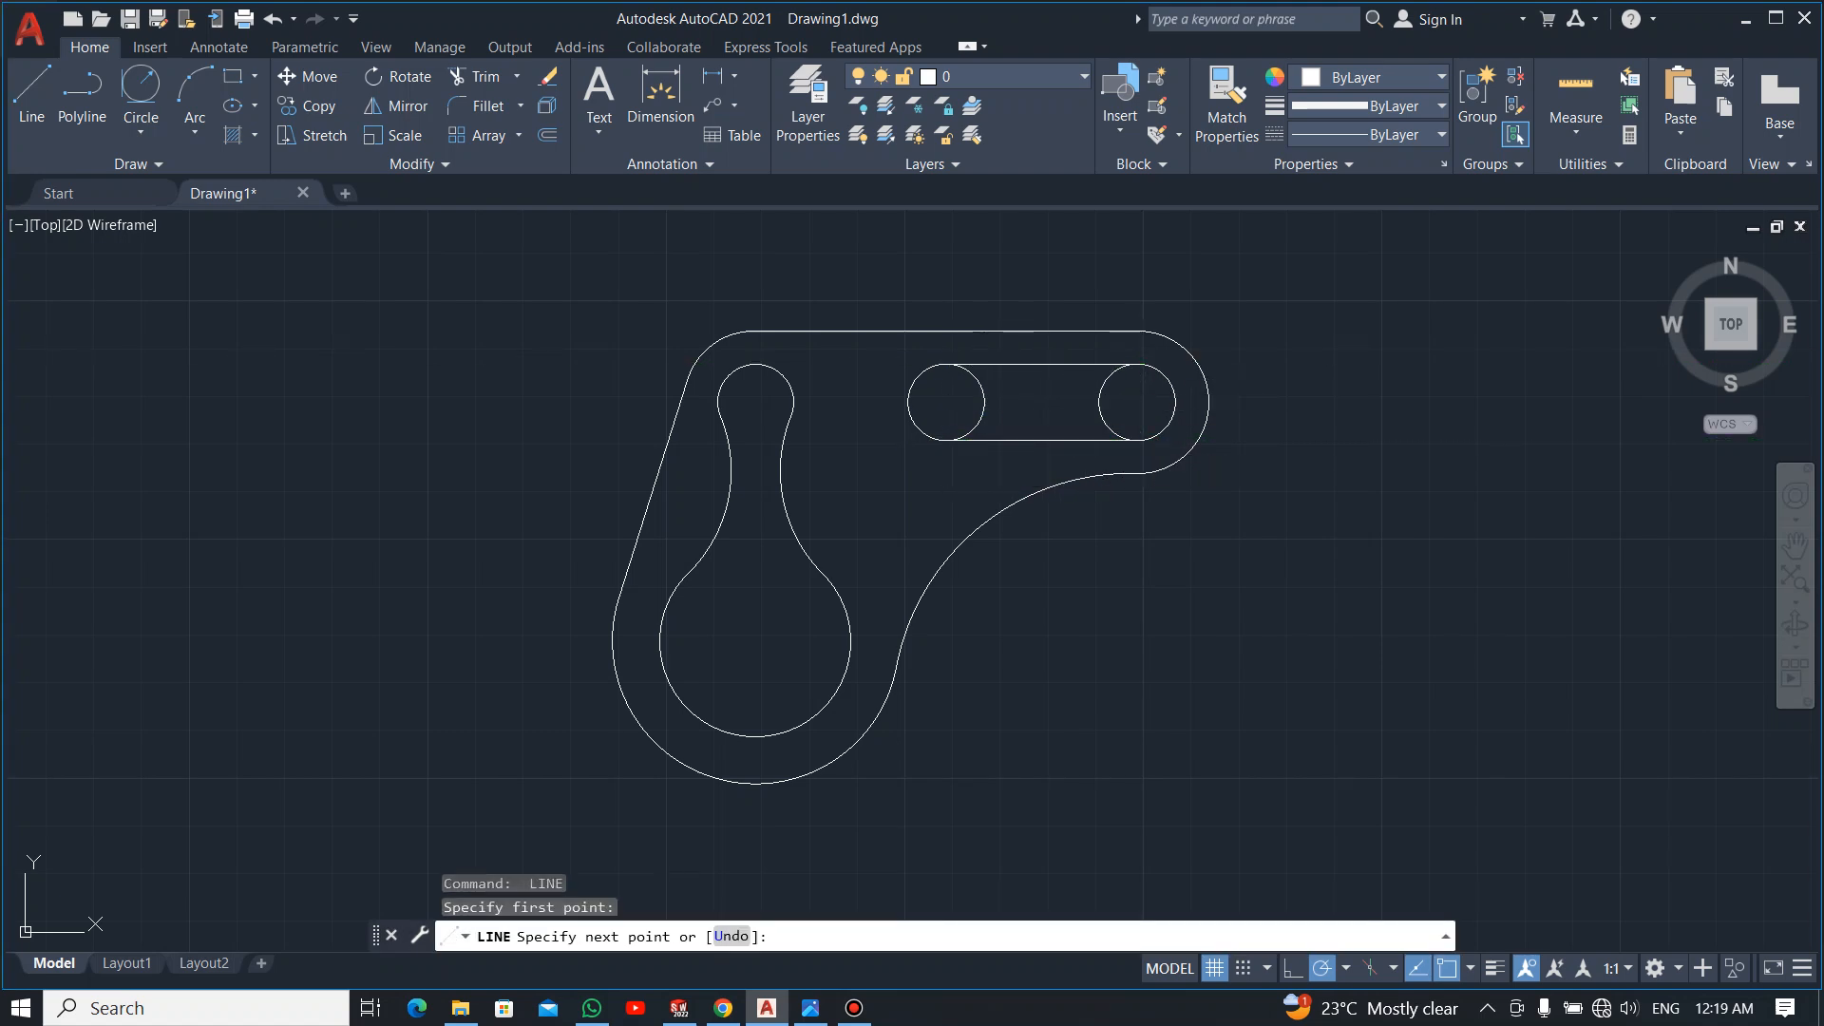
{"action": "key", "text": "Escape"}
Trim the inner halves of the two right radius 8 circles to leave a closed rounded slot
{"action": "left_click", "coordinate": [1207, 462]}
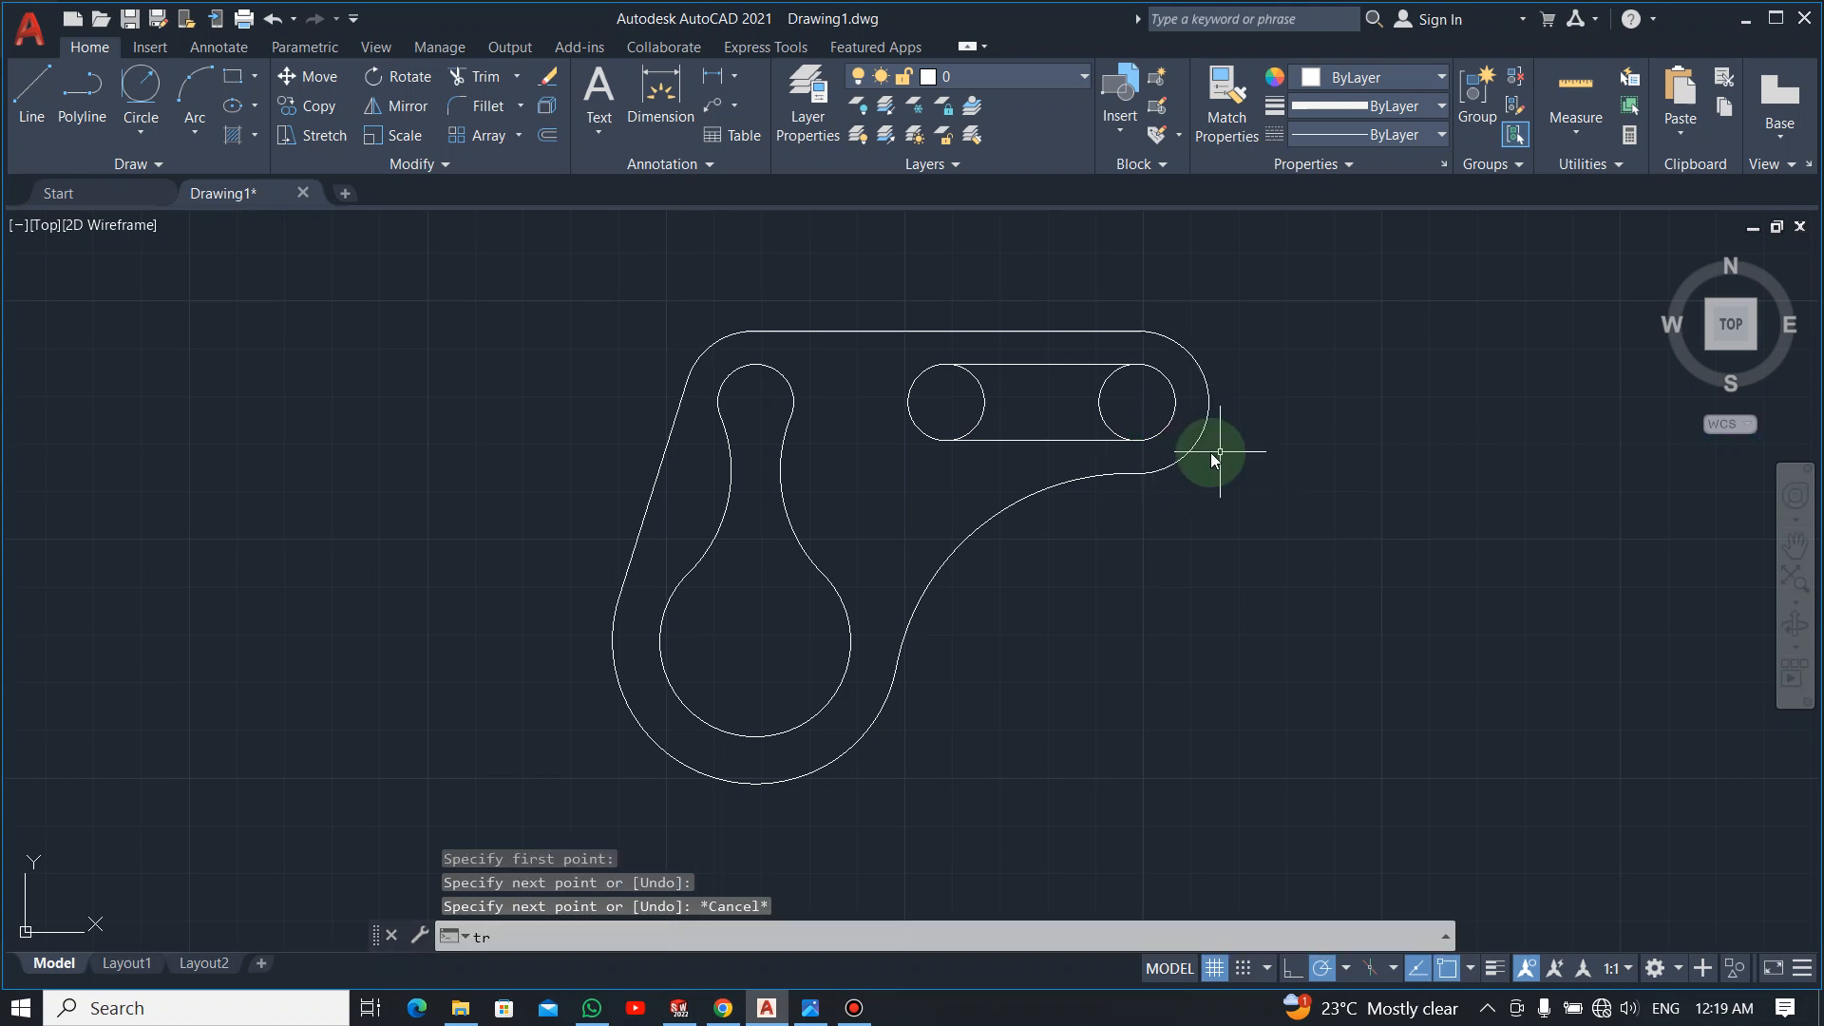
{"action": "type", "text": "tr"}
{"action": "key", "text": "BackSpace"}
{"action": "key", "text": "BackSpace"}
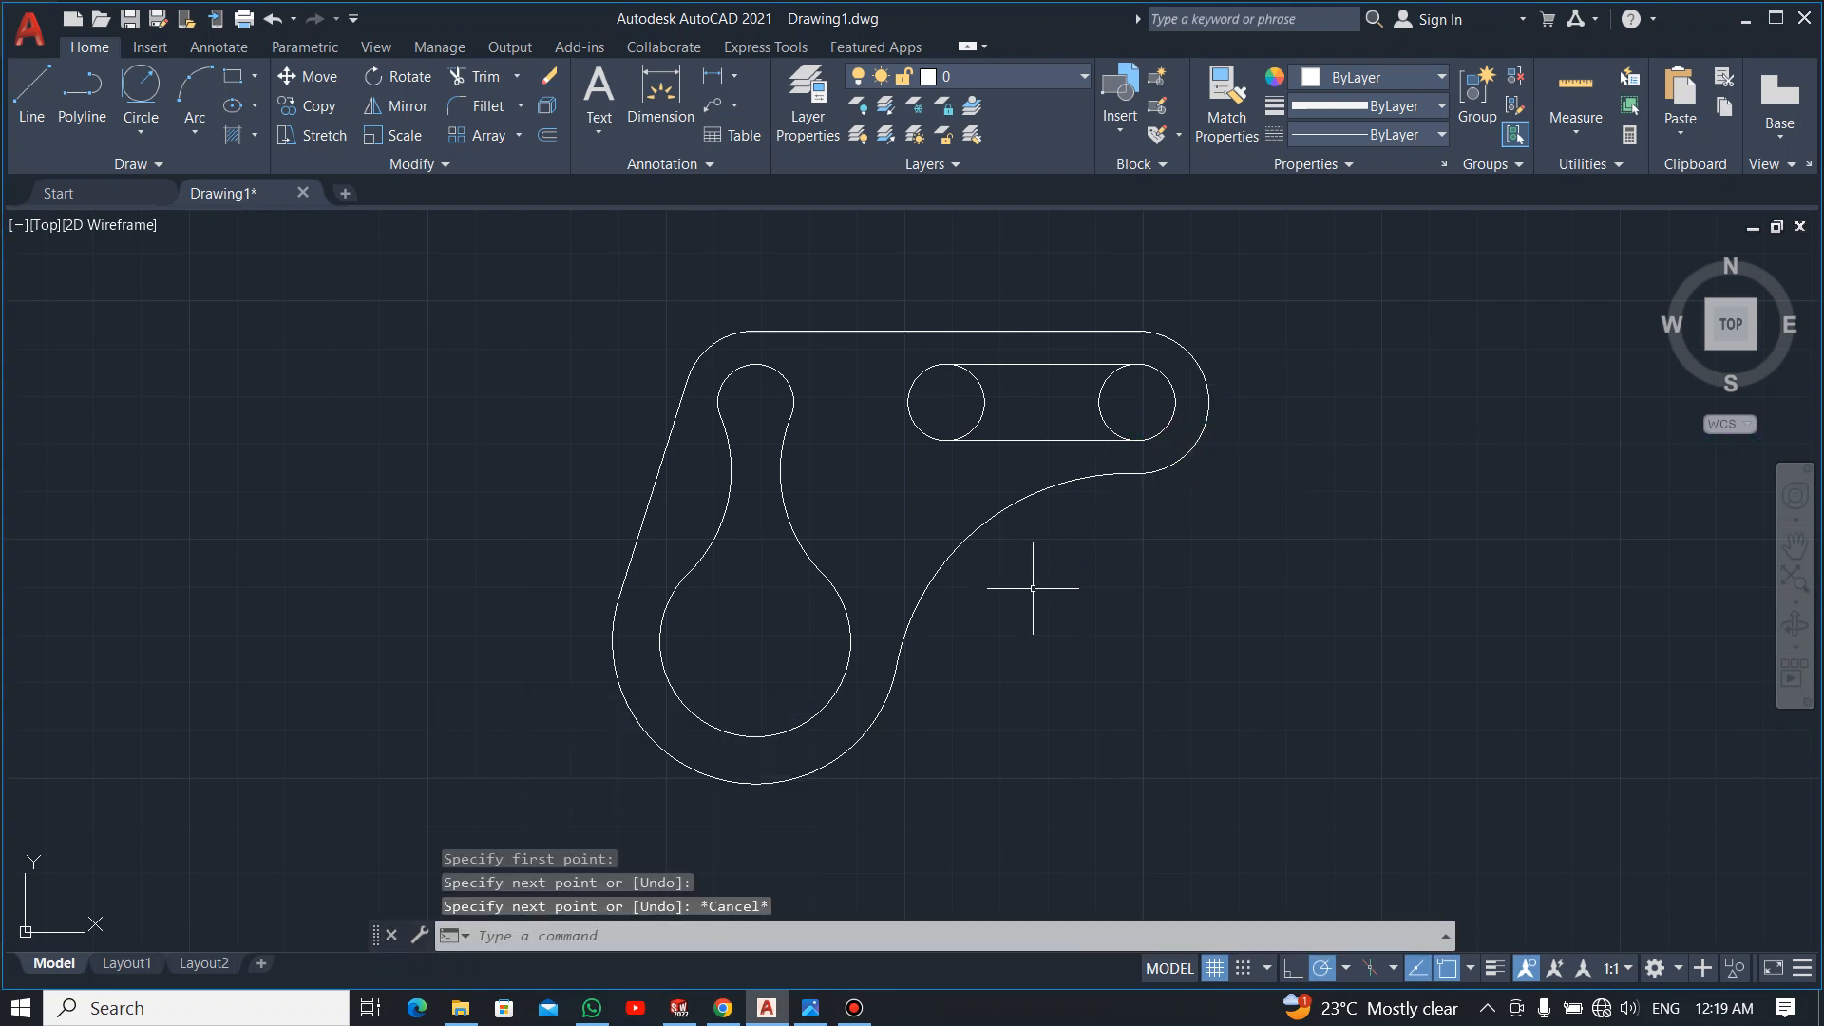
{"action": "left_click", "coordinate": [428, 112]}
{"action": "left_click", "coordinate": [478, 76]}
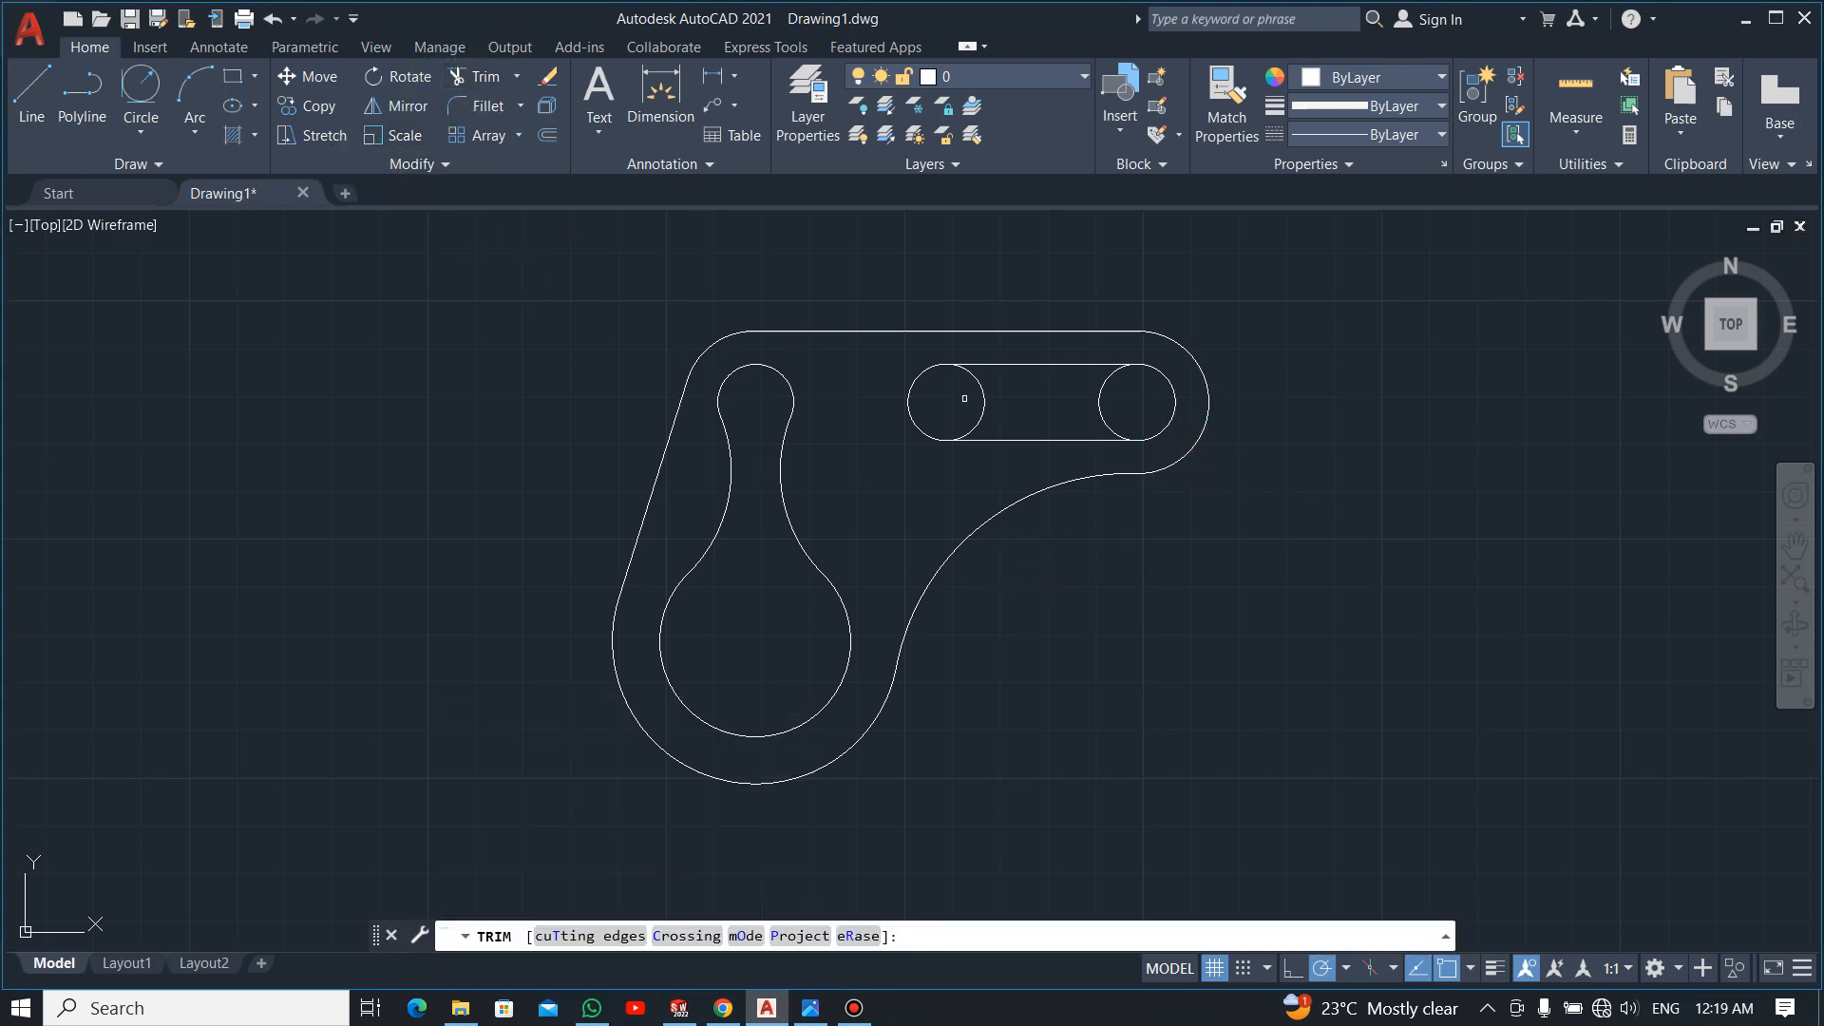
{"action": "left_click", "coordinate": [1144, 394]}
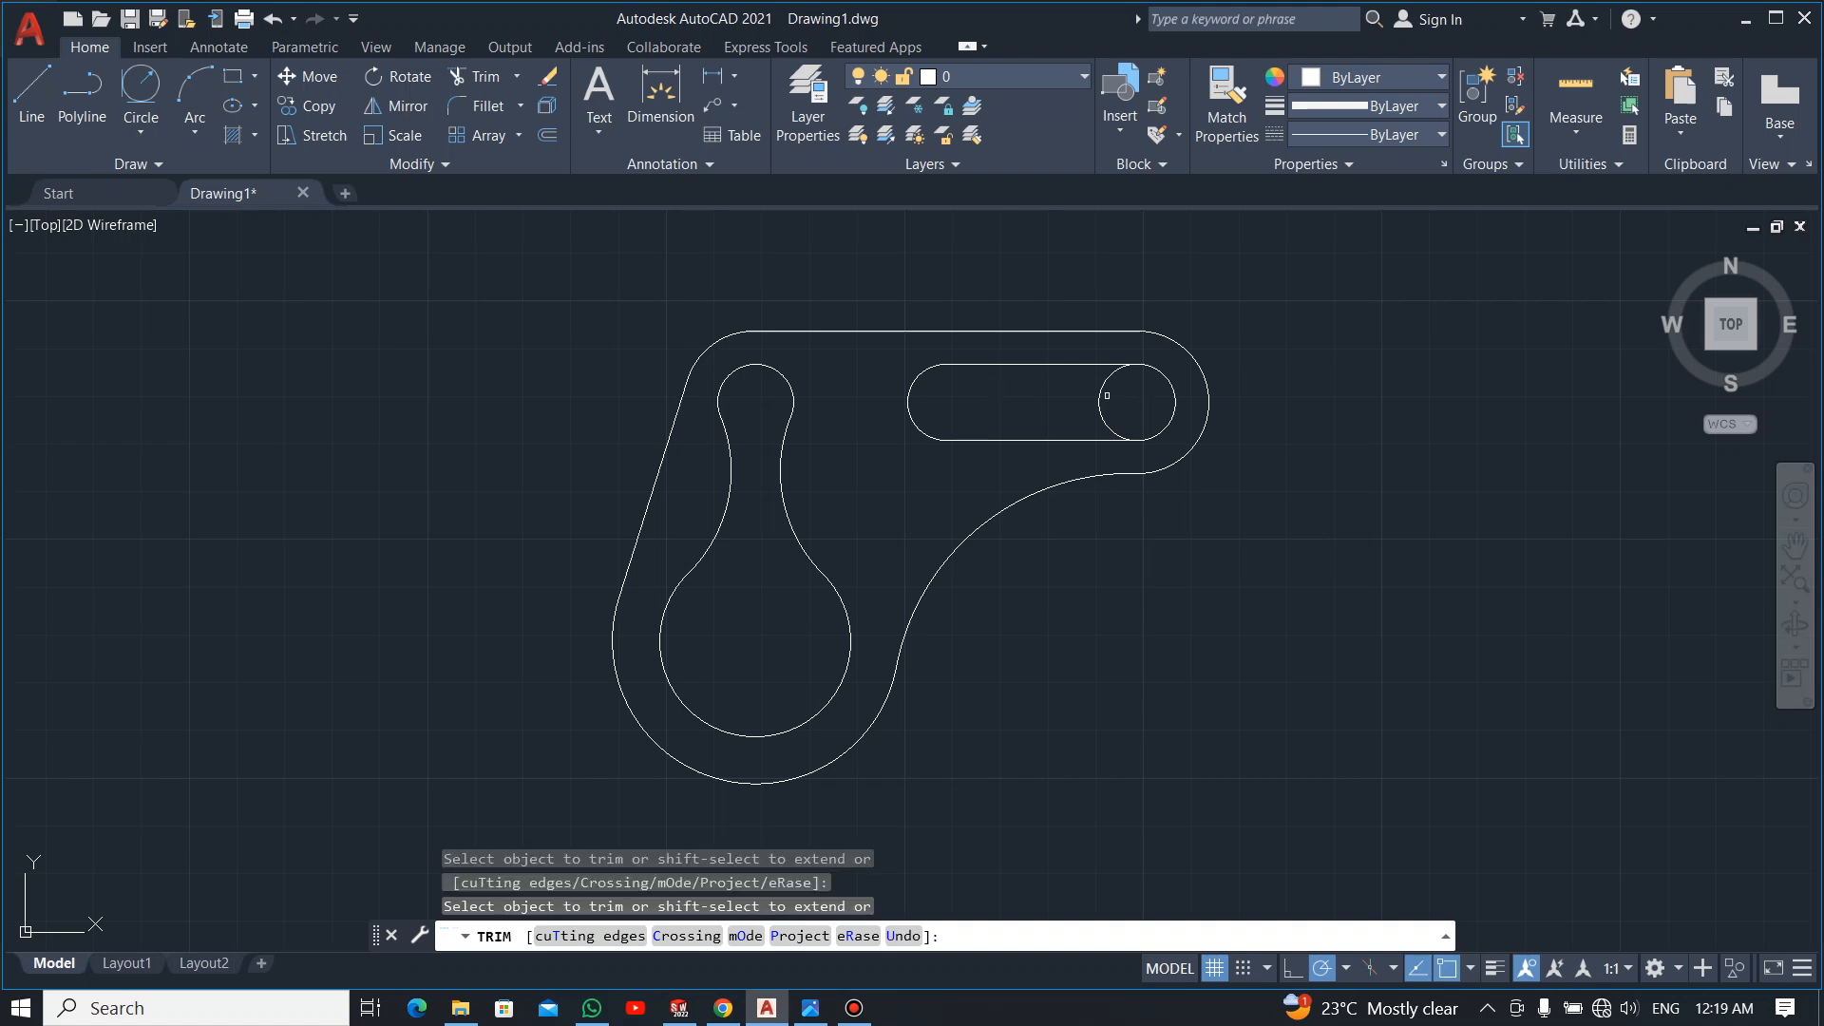
{"action": "left_click", "coordinate": [1098, 400]}
{"action": "key", "text": "Escape"}
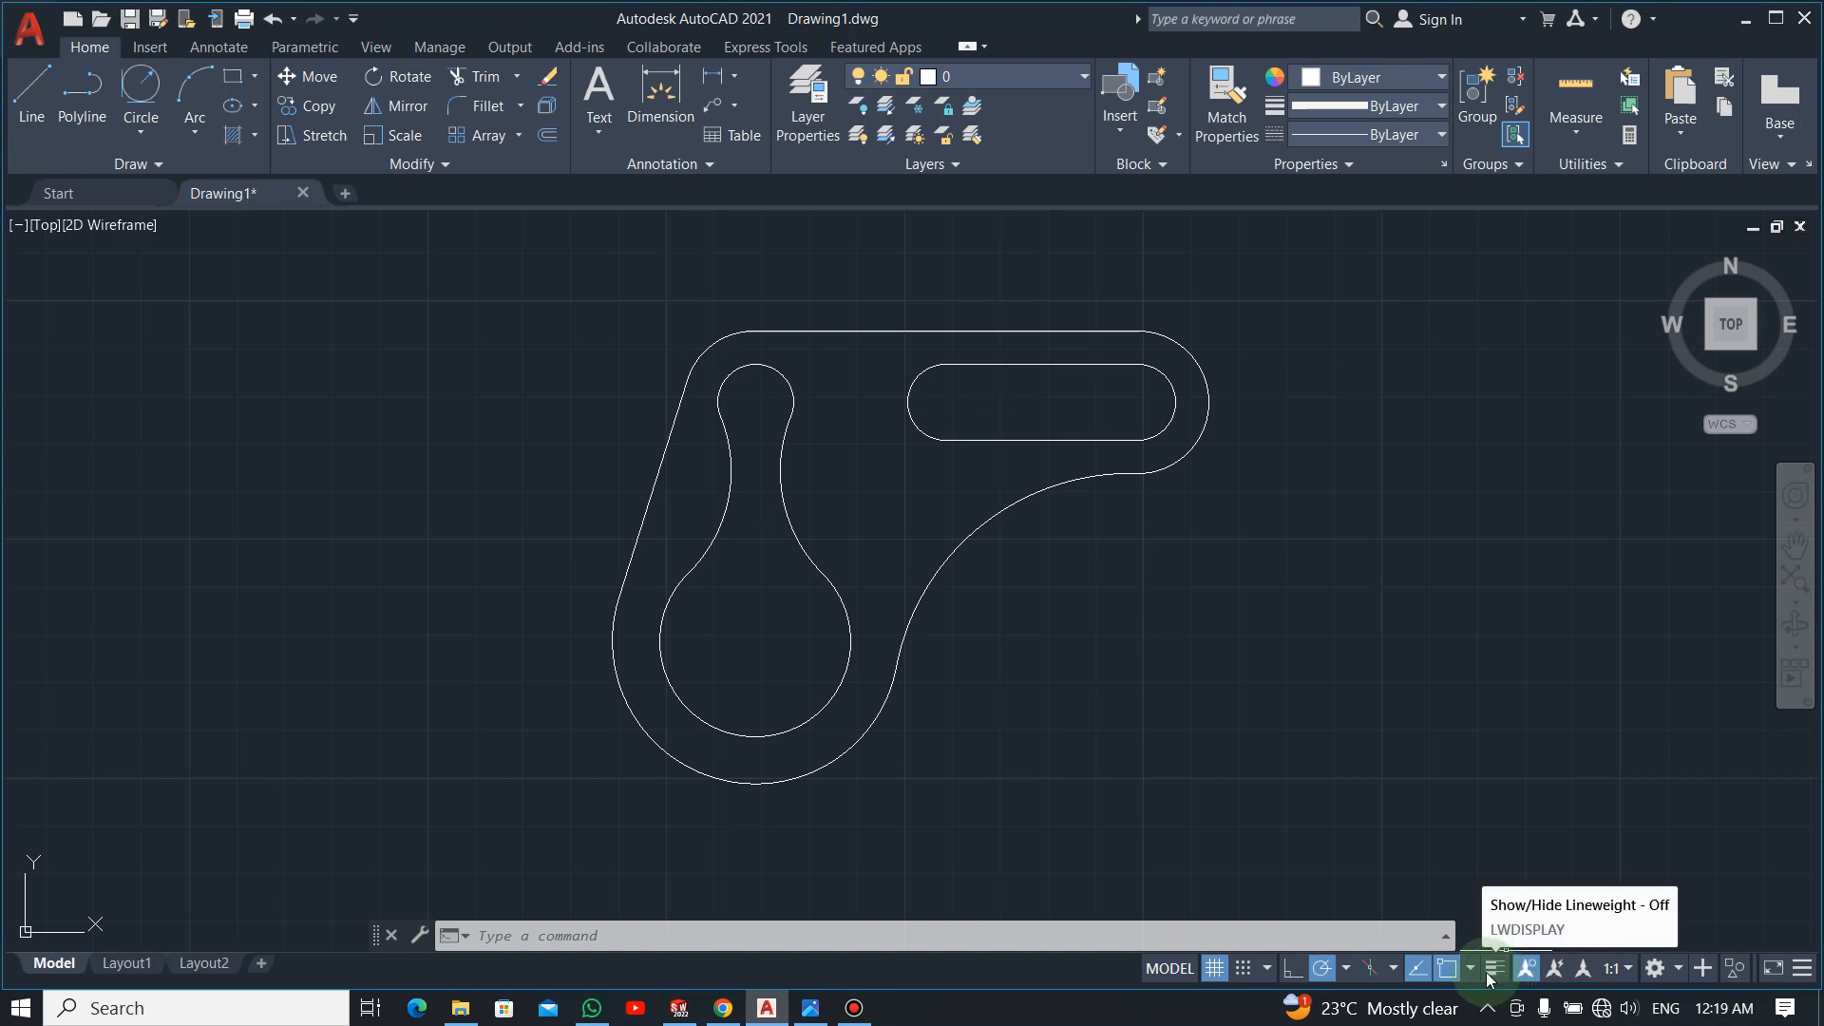
Hide the LineWeight toggle from the status bar and show it again
{"action": "left_click", "coordinate": [1803, 970]}
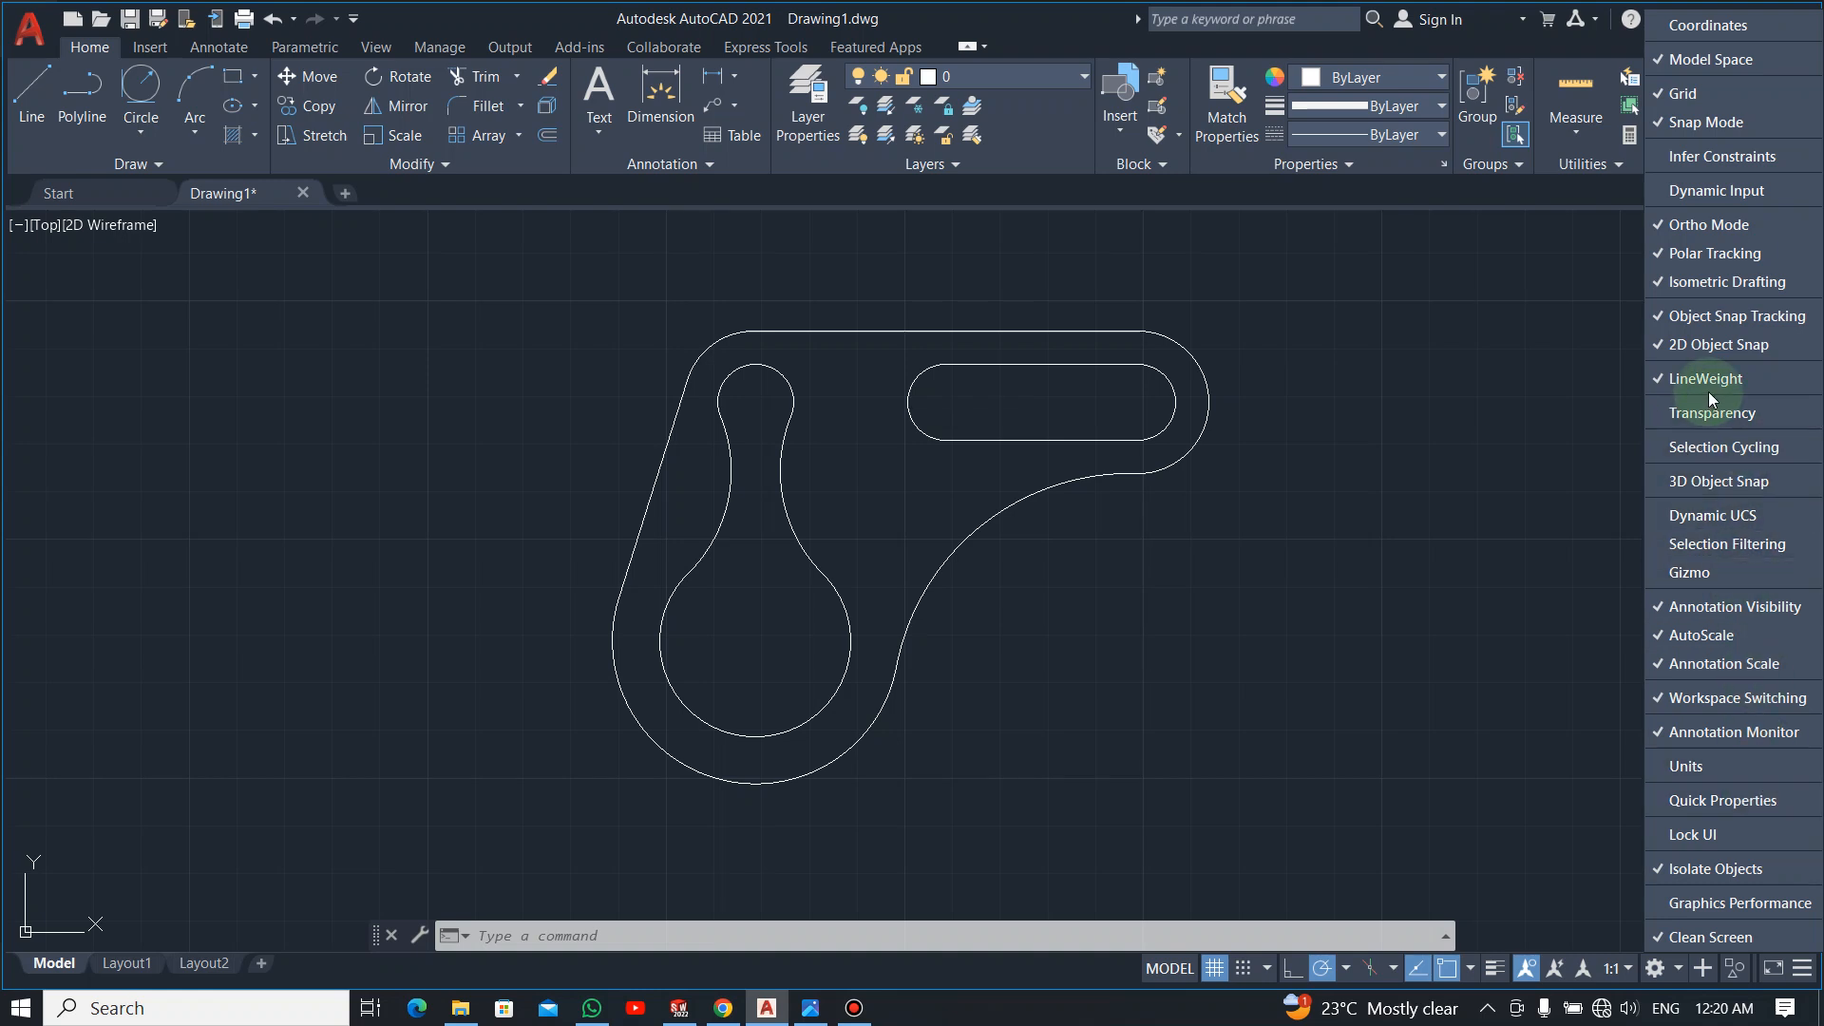
{"action": "left_click", "coordinate": [1657, 379]}
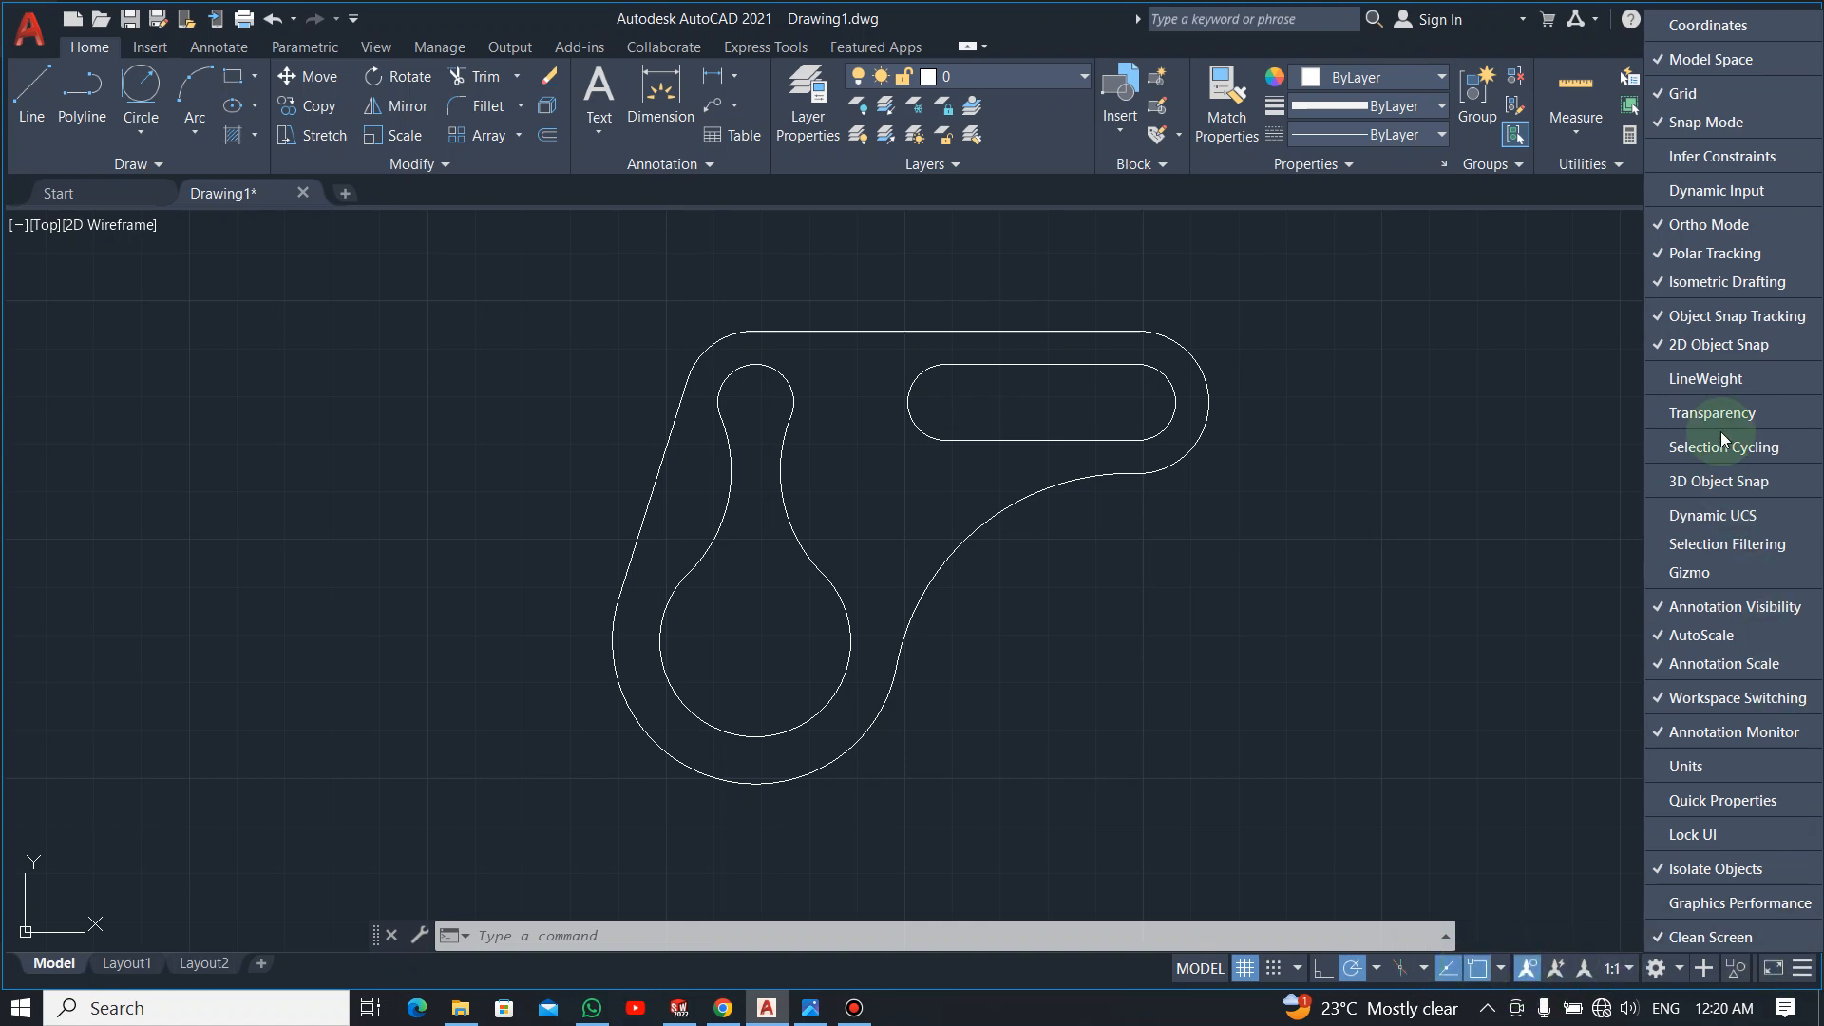
{"action": "left_click", "coordinate": [1669, 384]}
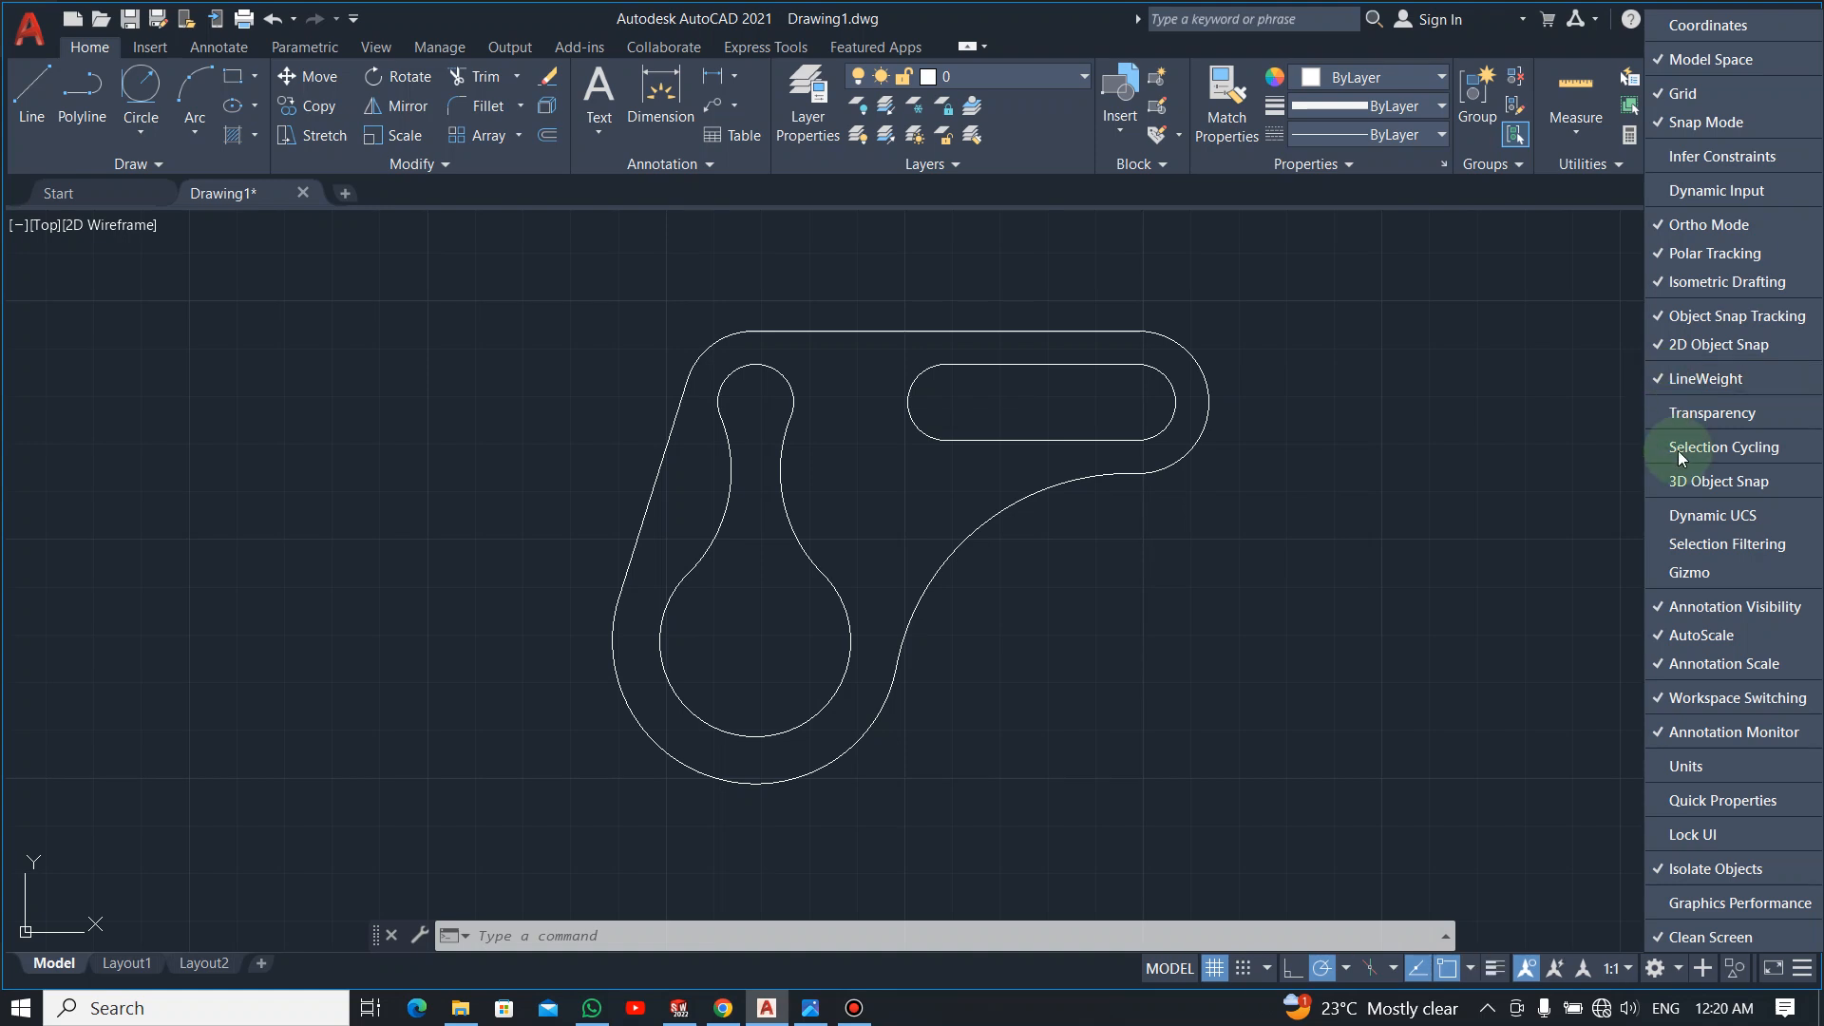
{"action": "left_click", "coordinate": [1496, 818]}
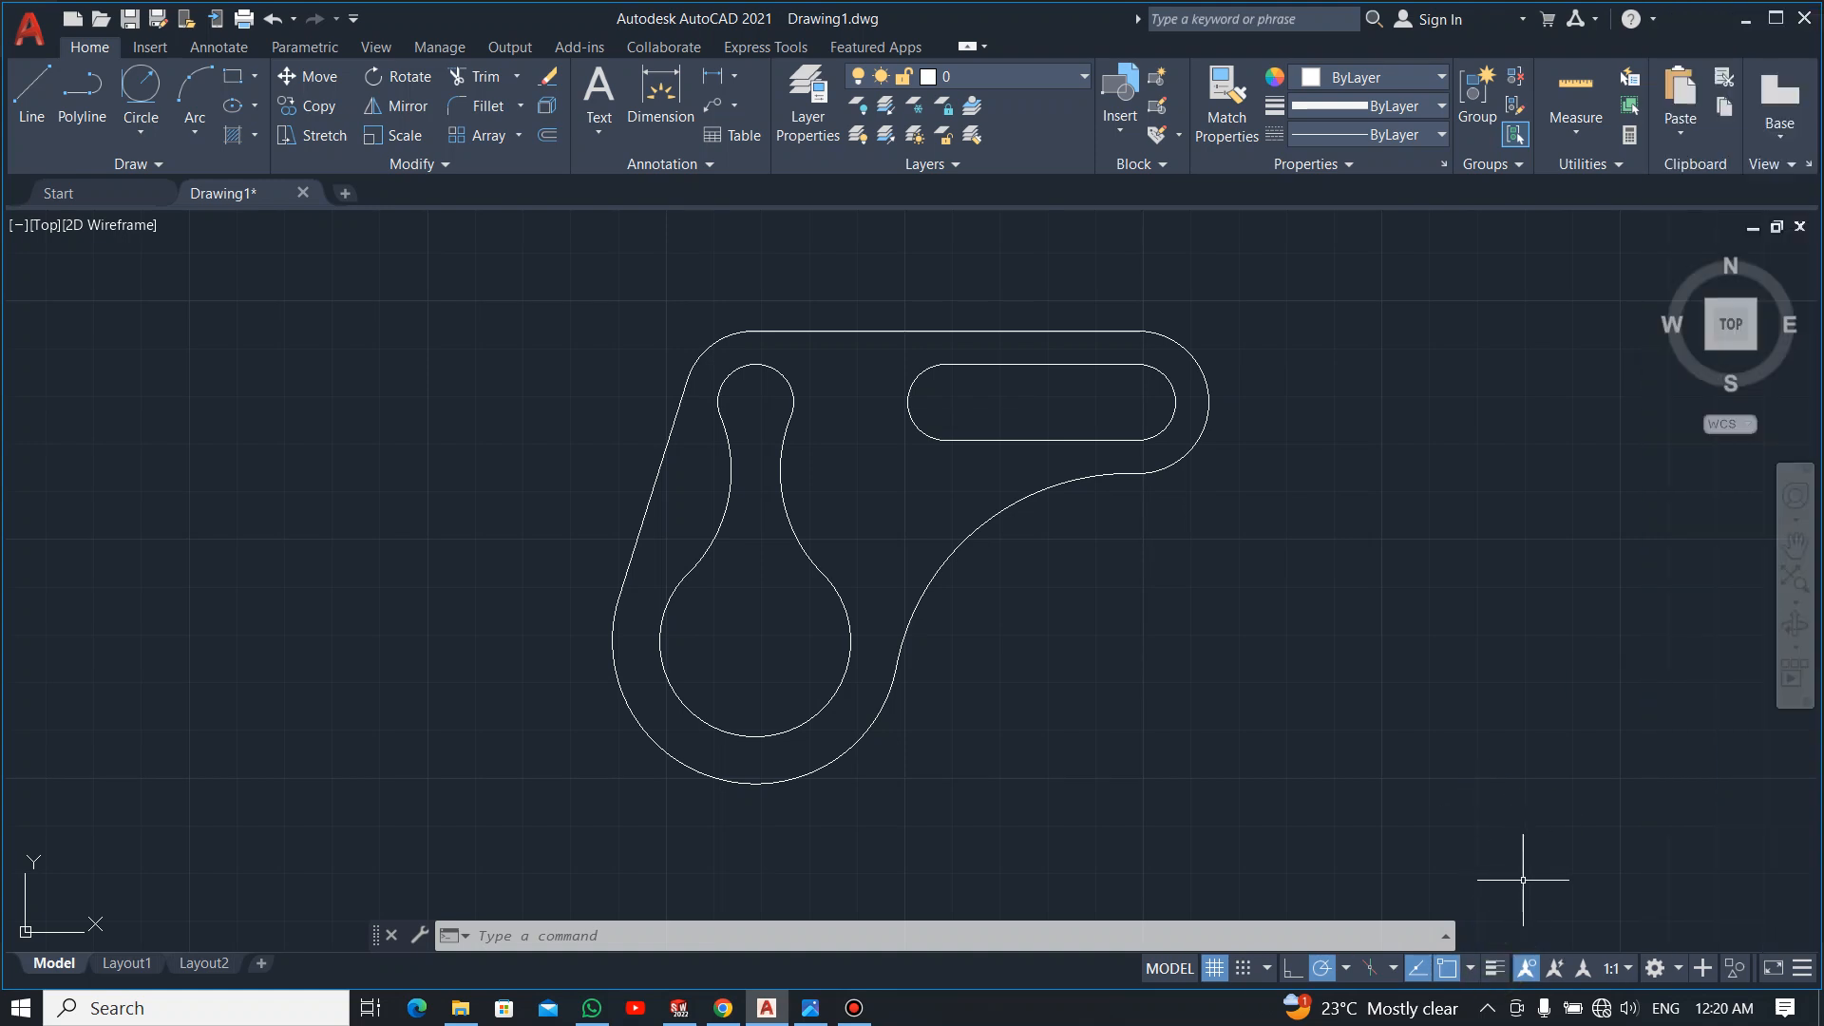
Set the current lineweight to 0.30 mm in the lineweight settings and turn on lineweight display for the drawing
{"action": "right_click", "coordinate": [1499, 973]}
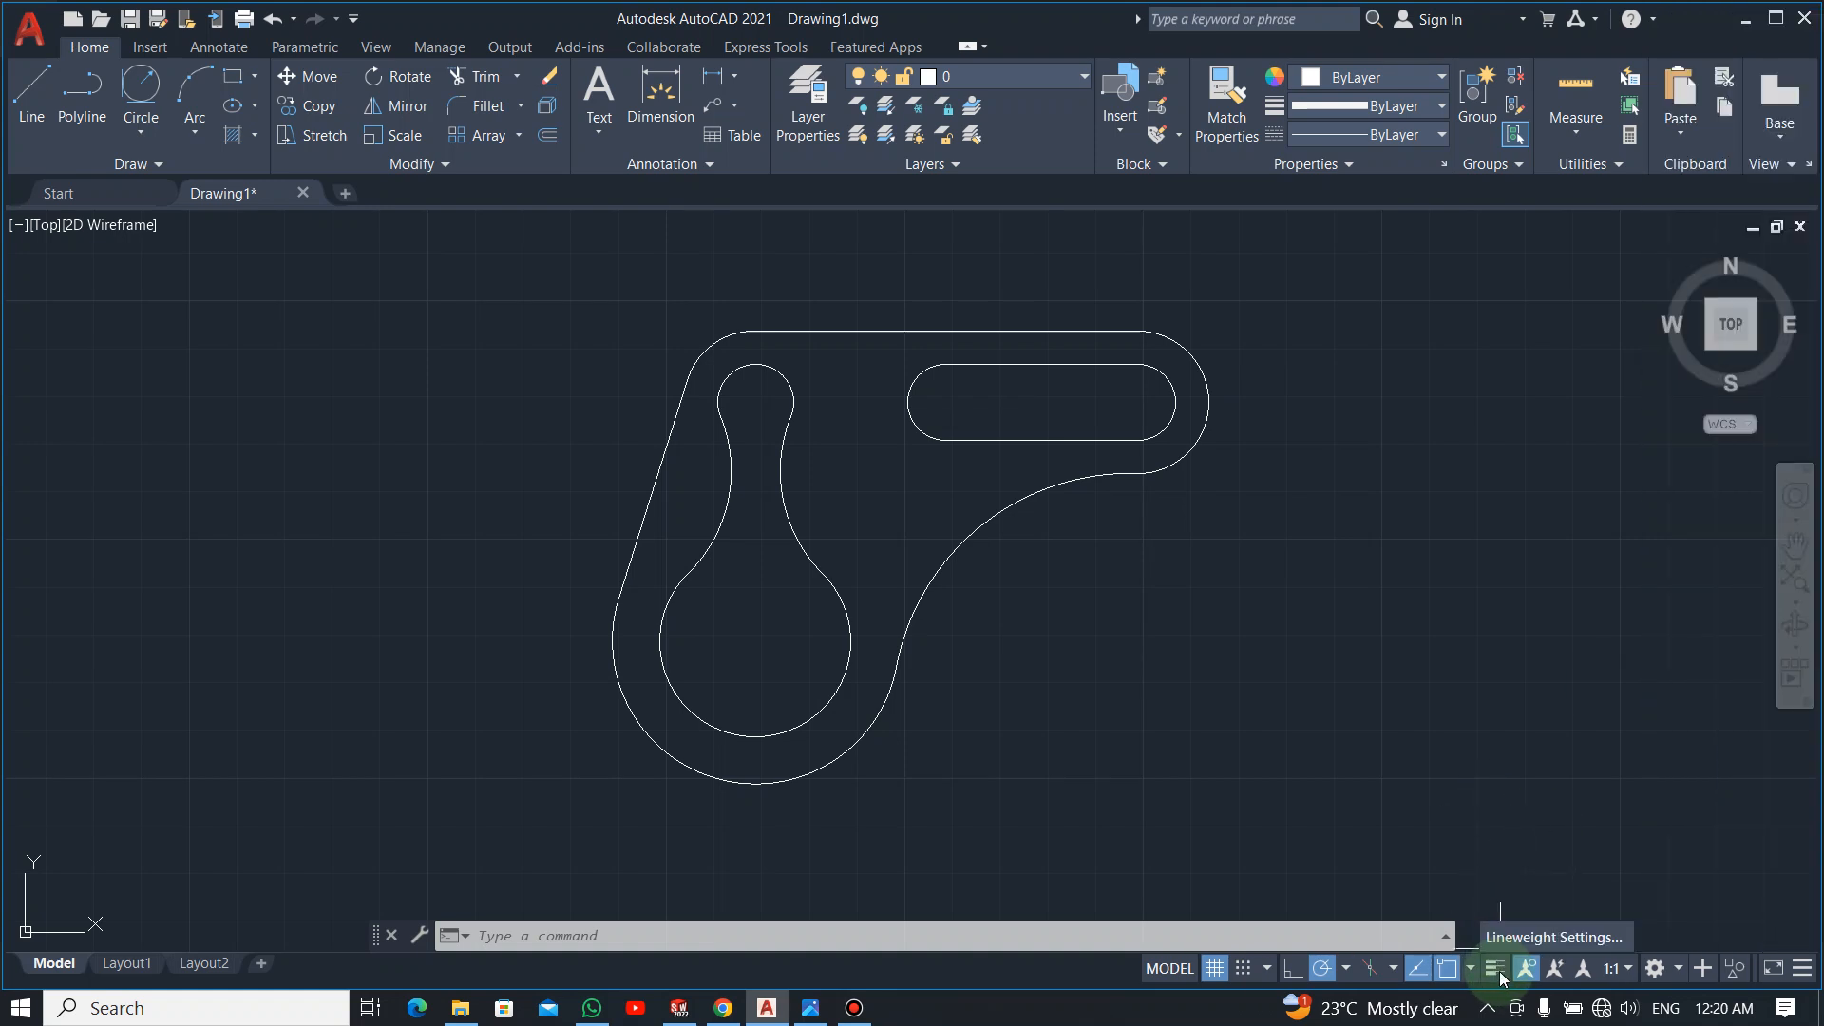
{"action": "left_click", "coordinate": [1545, 939]}
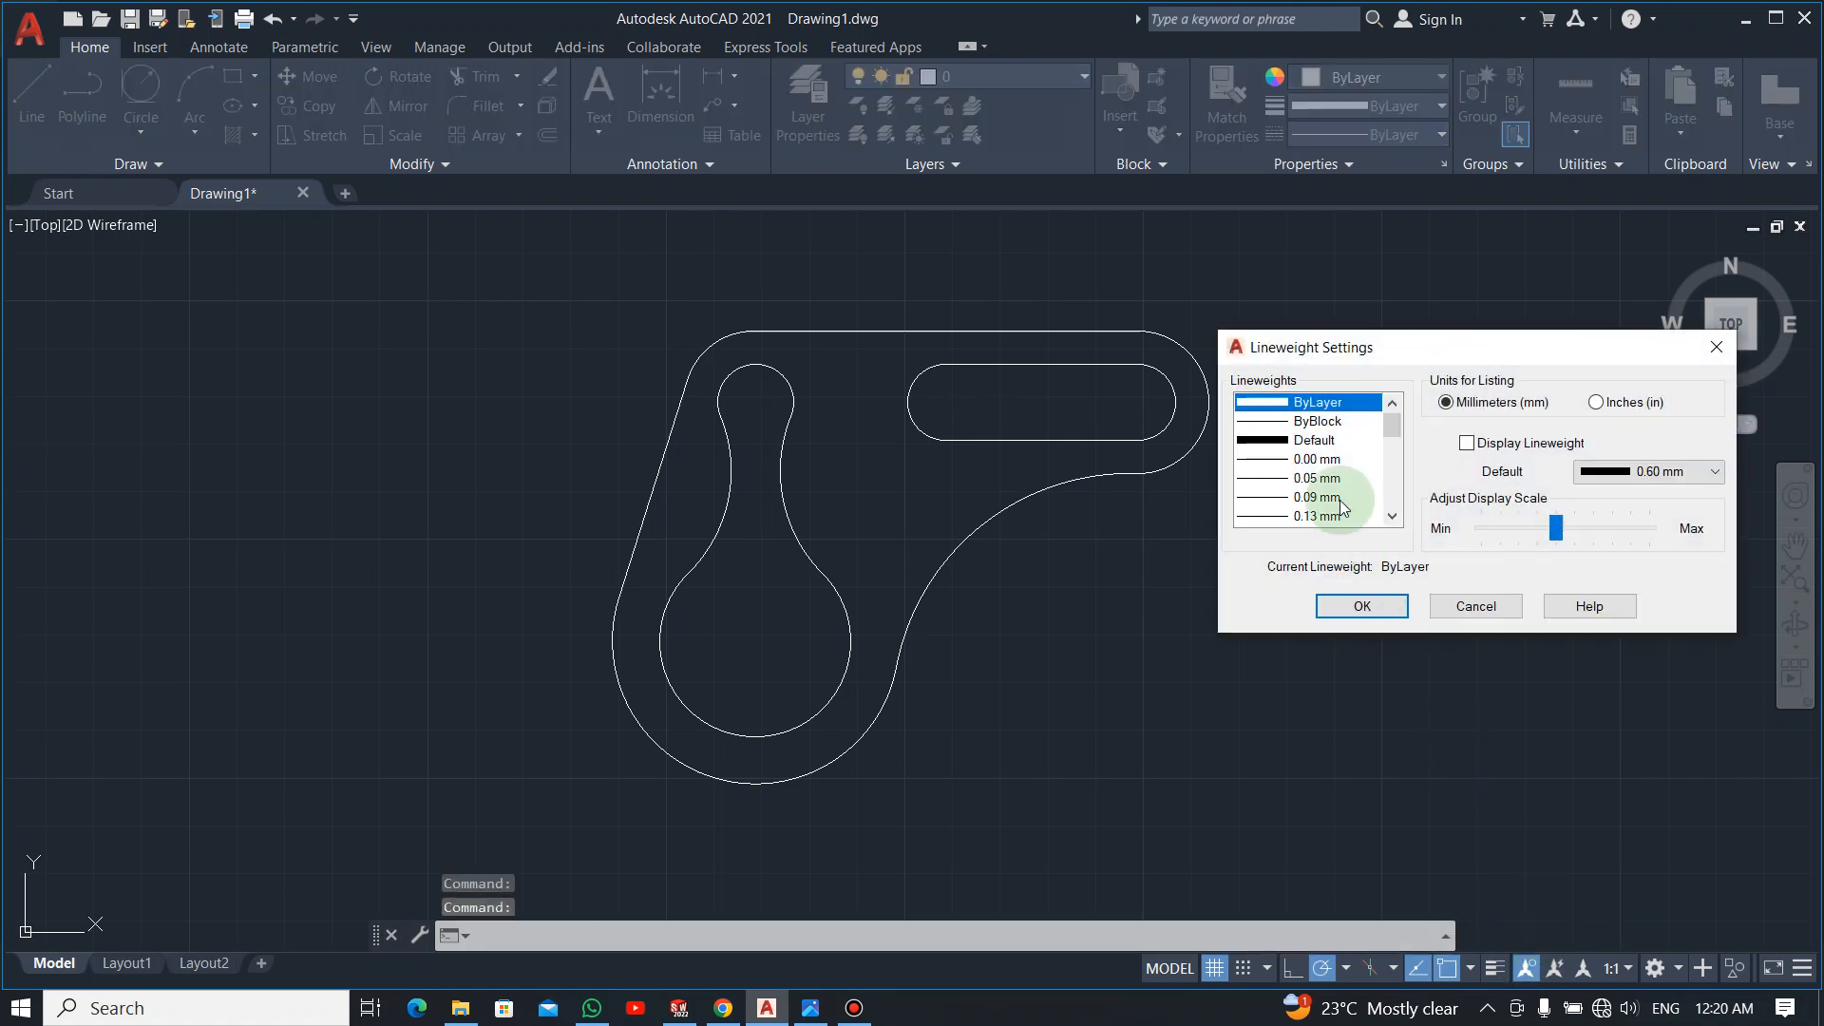
{"action": "mouse_move", "coordinate": [1362, 431]}
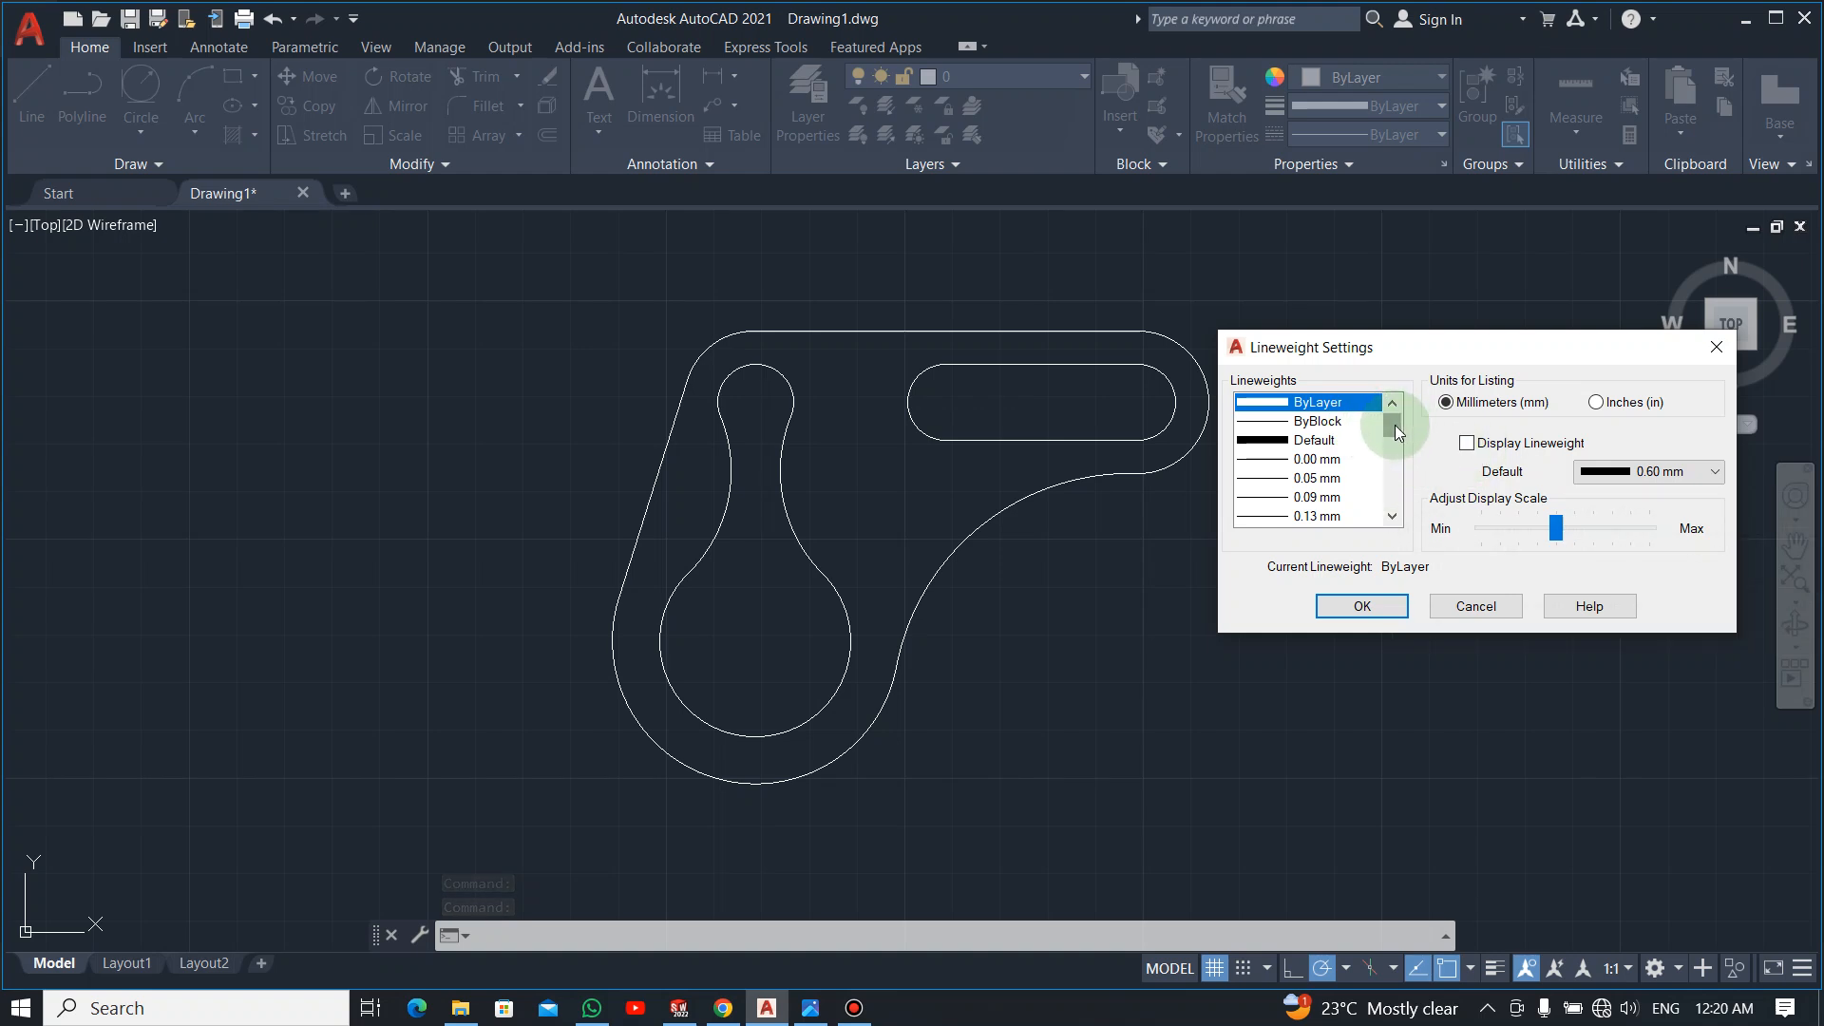
{"action": "left_click", "coordinate": [1392, 518]}
{"action": "left_click", "coordinate": [1392, 518]}
{"action": "double_click", "coordinate": [1392, 518]}
{"action": "double_click", "coordinate": [1392, 517]}
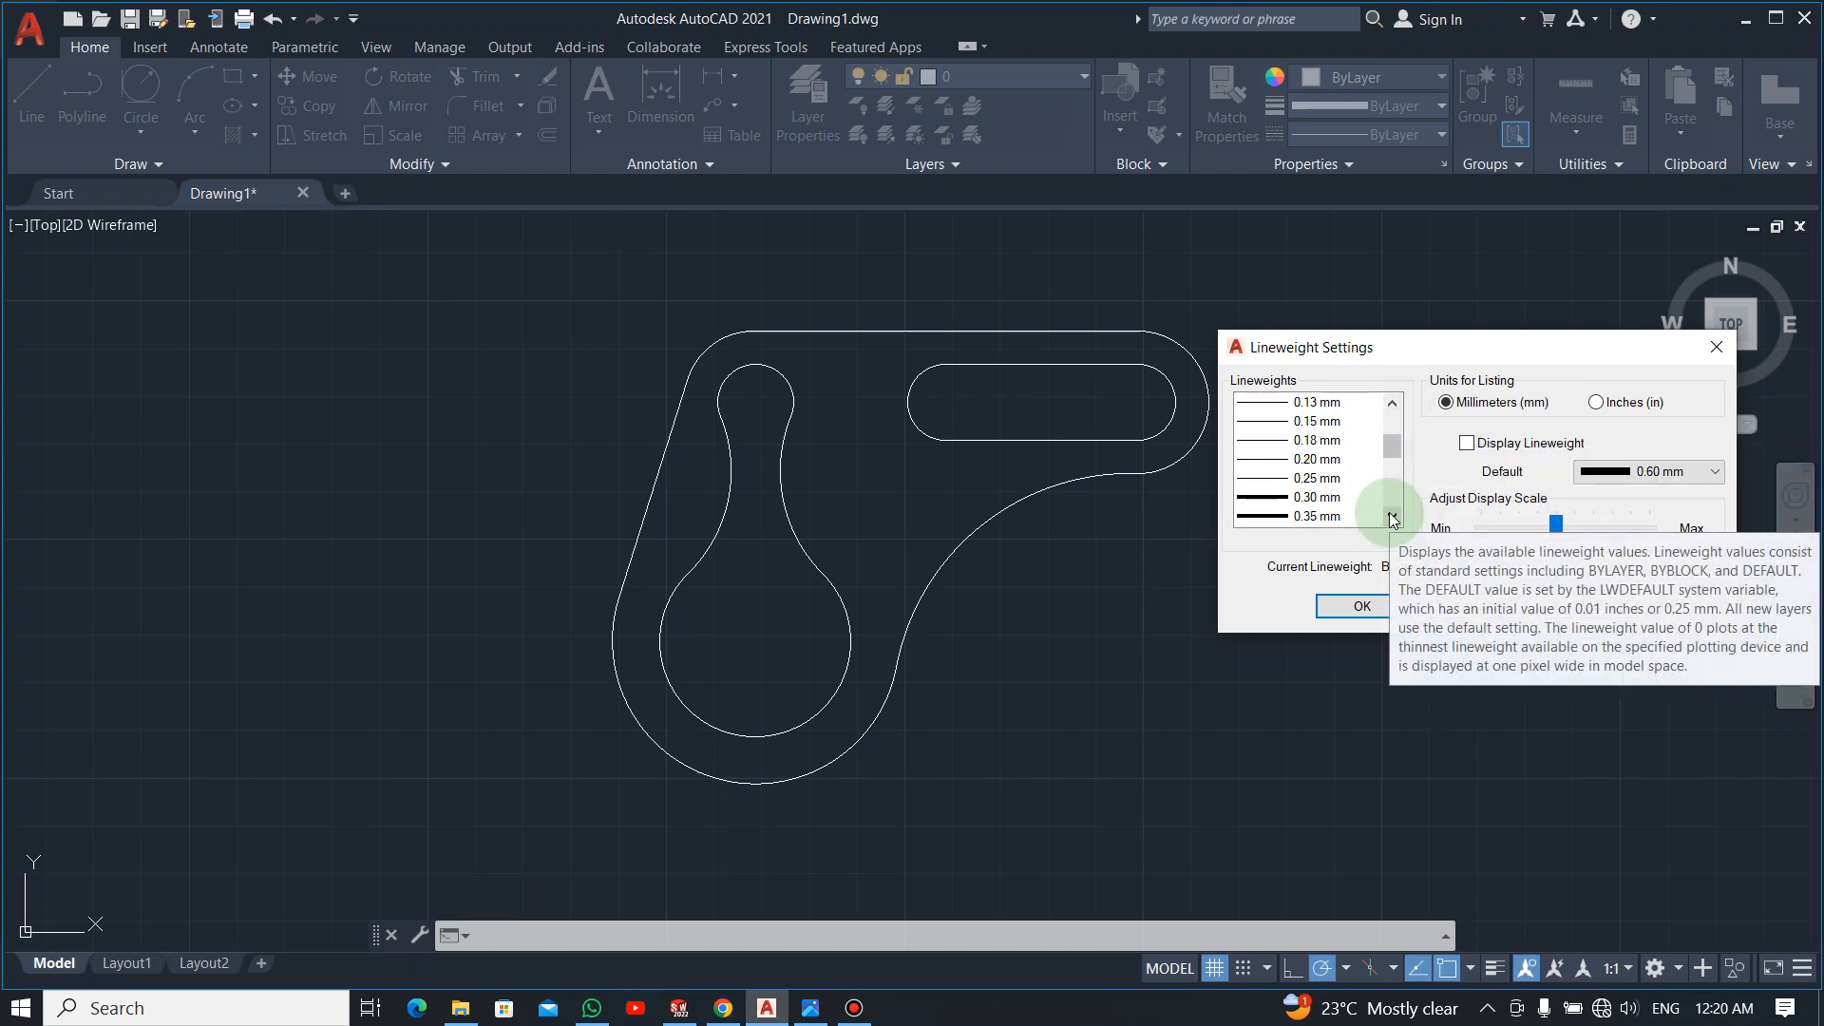
{"action": "left_click", "coordinate": [1392, 518]}
{"action": "left_click", "coordinate": [1310, 482]}
{"action": "left_click", "coordinate": [1363, 607]}
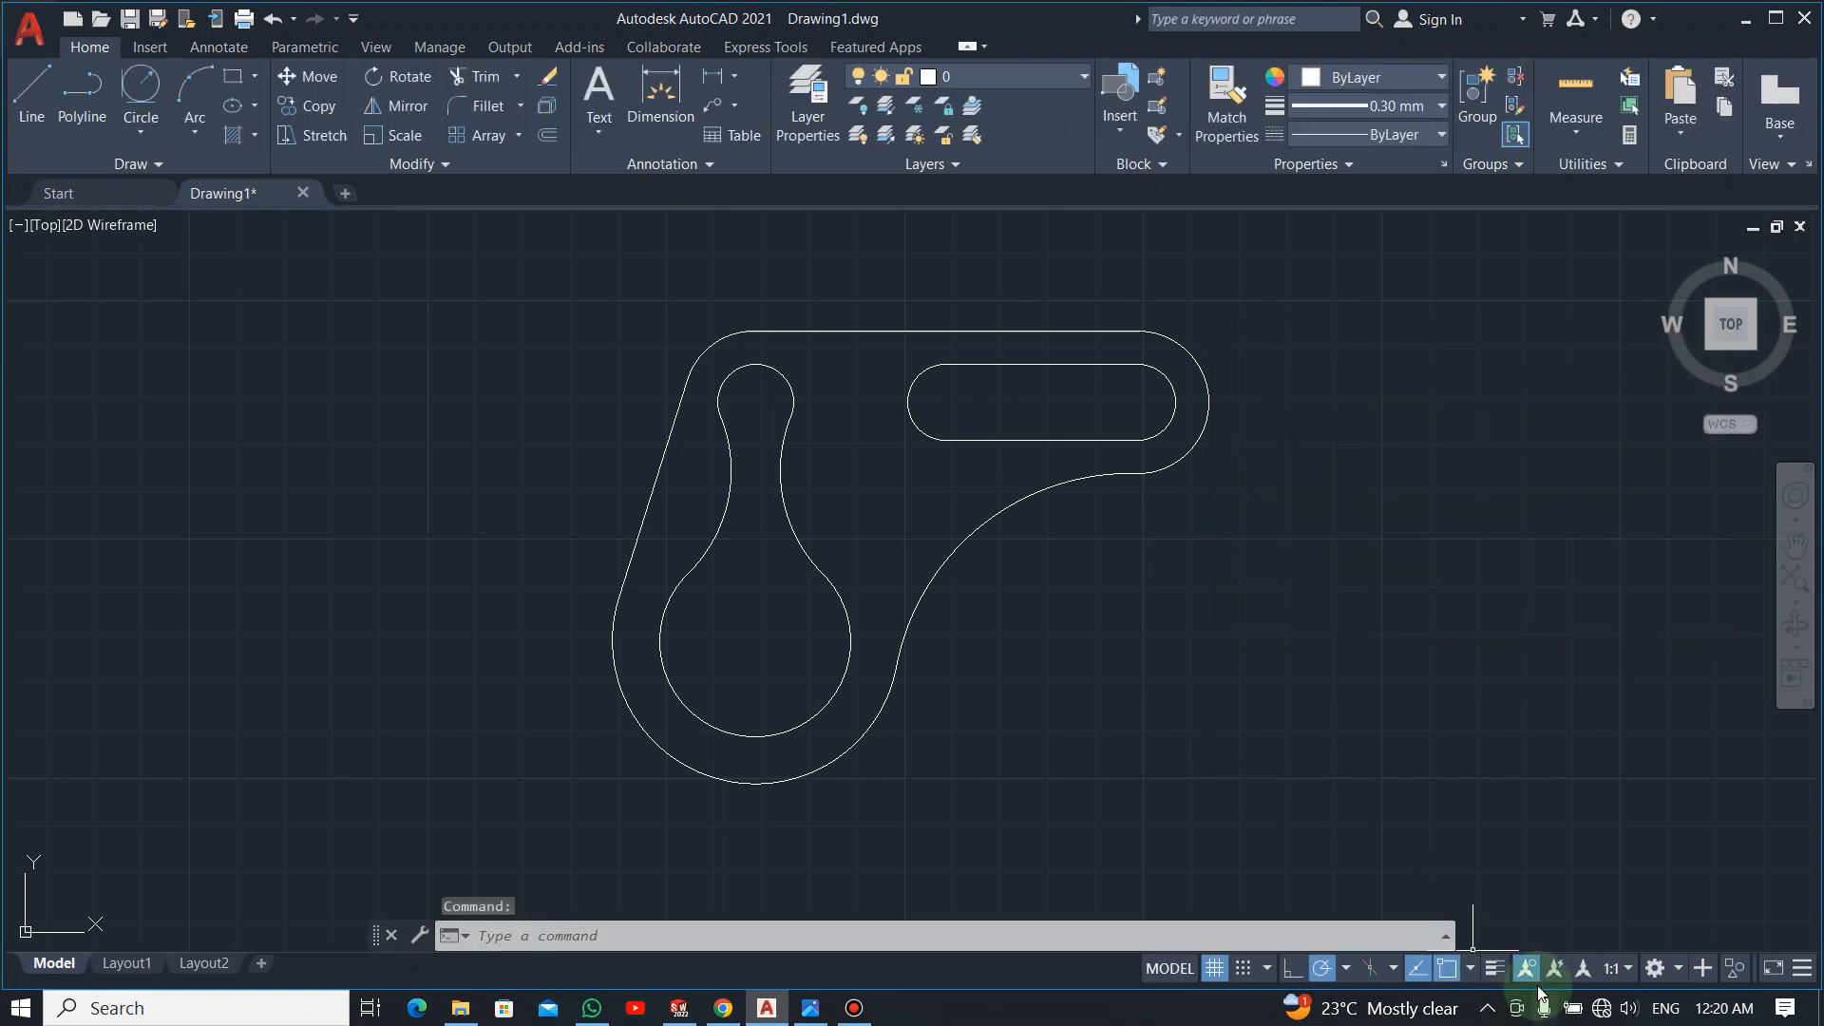
{"action": "left_click", "coordinate": [1494, 968]}
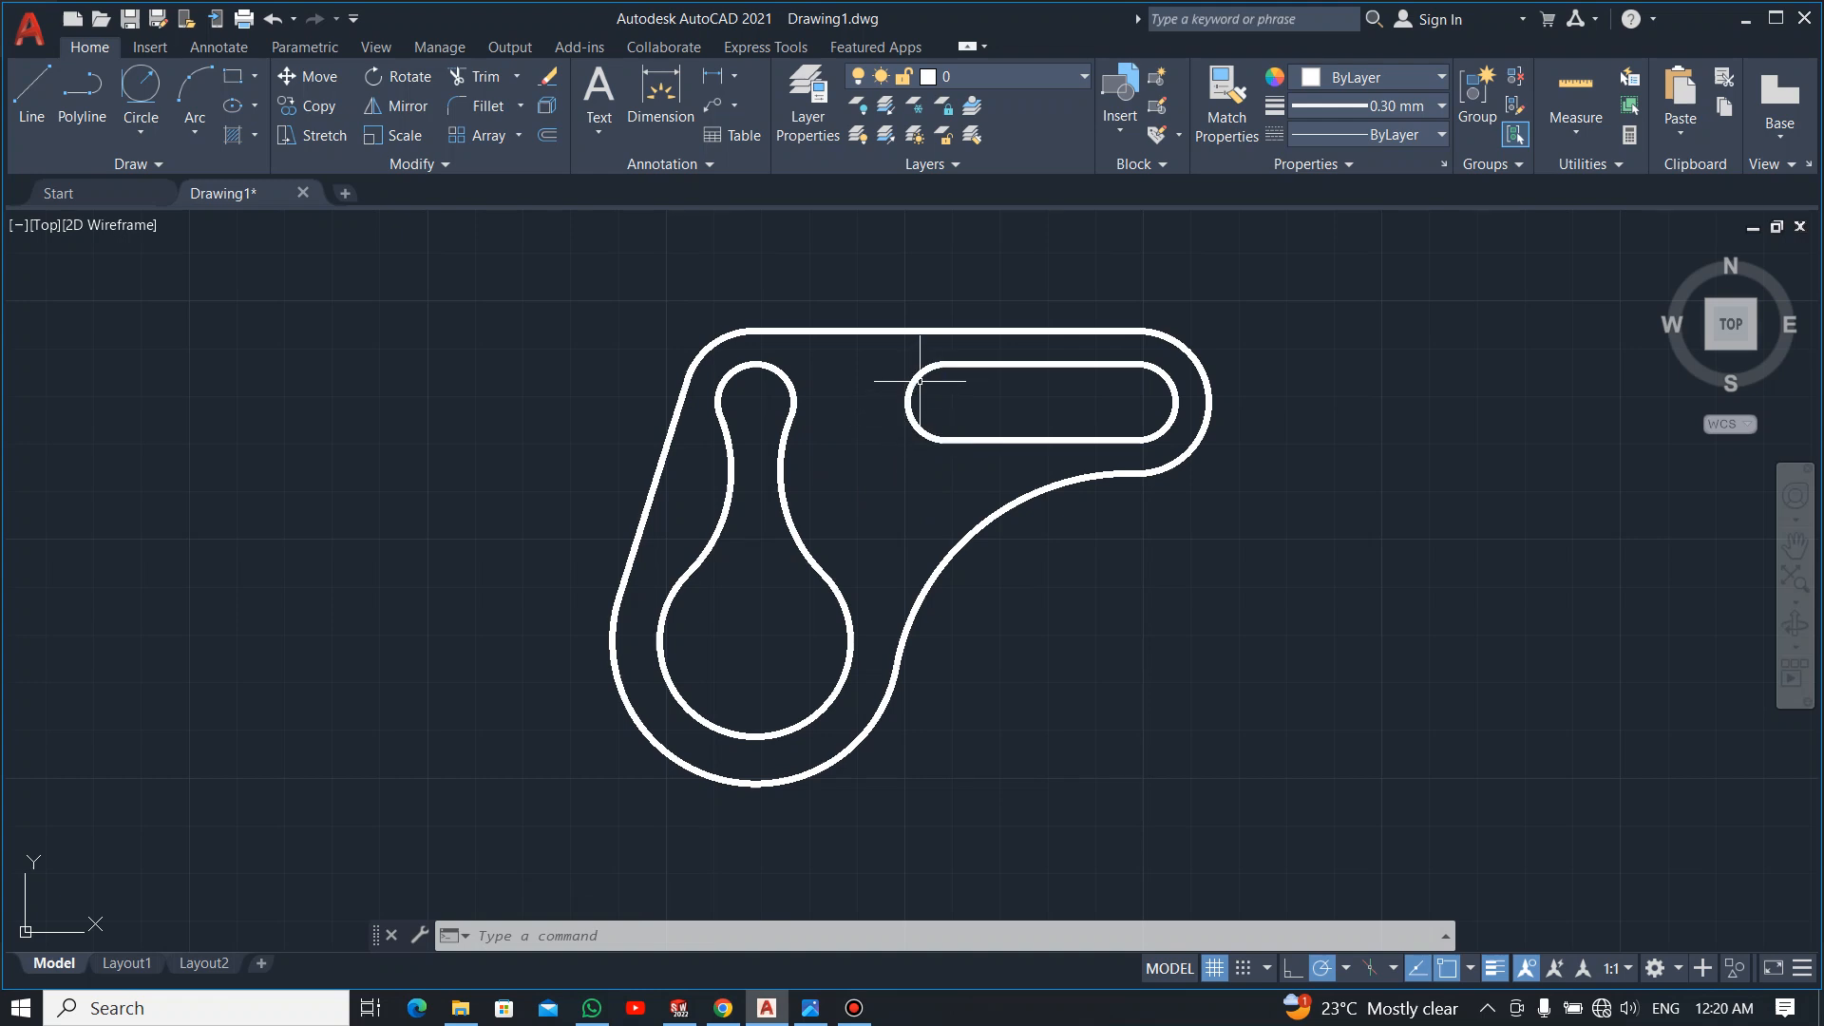
{"action": "left_click", "coordinate": [918, 103]}
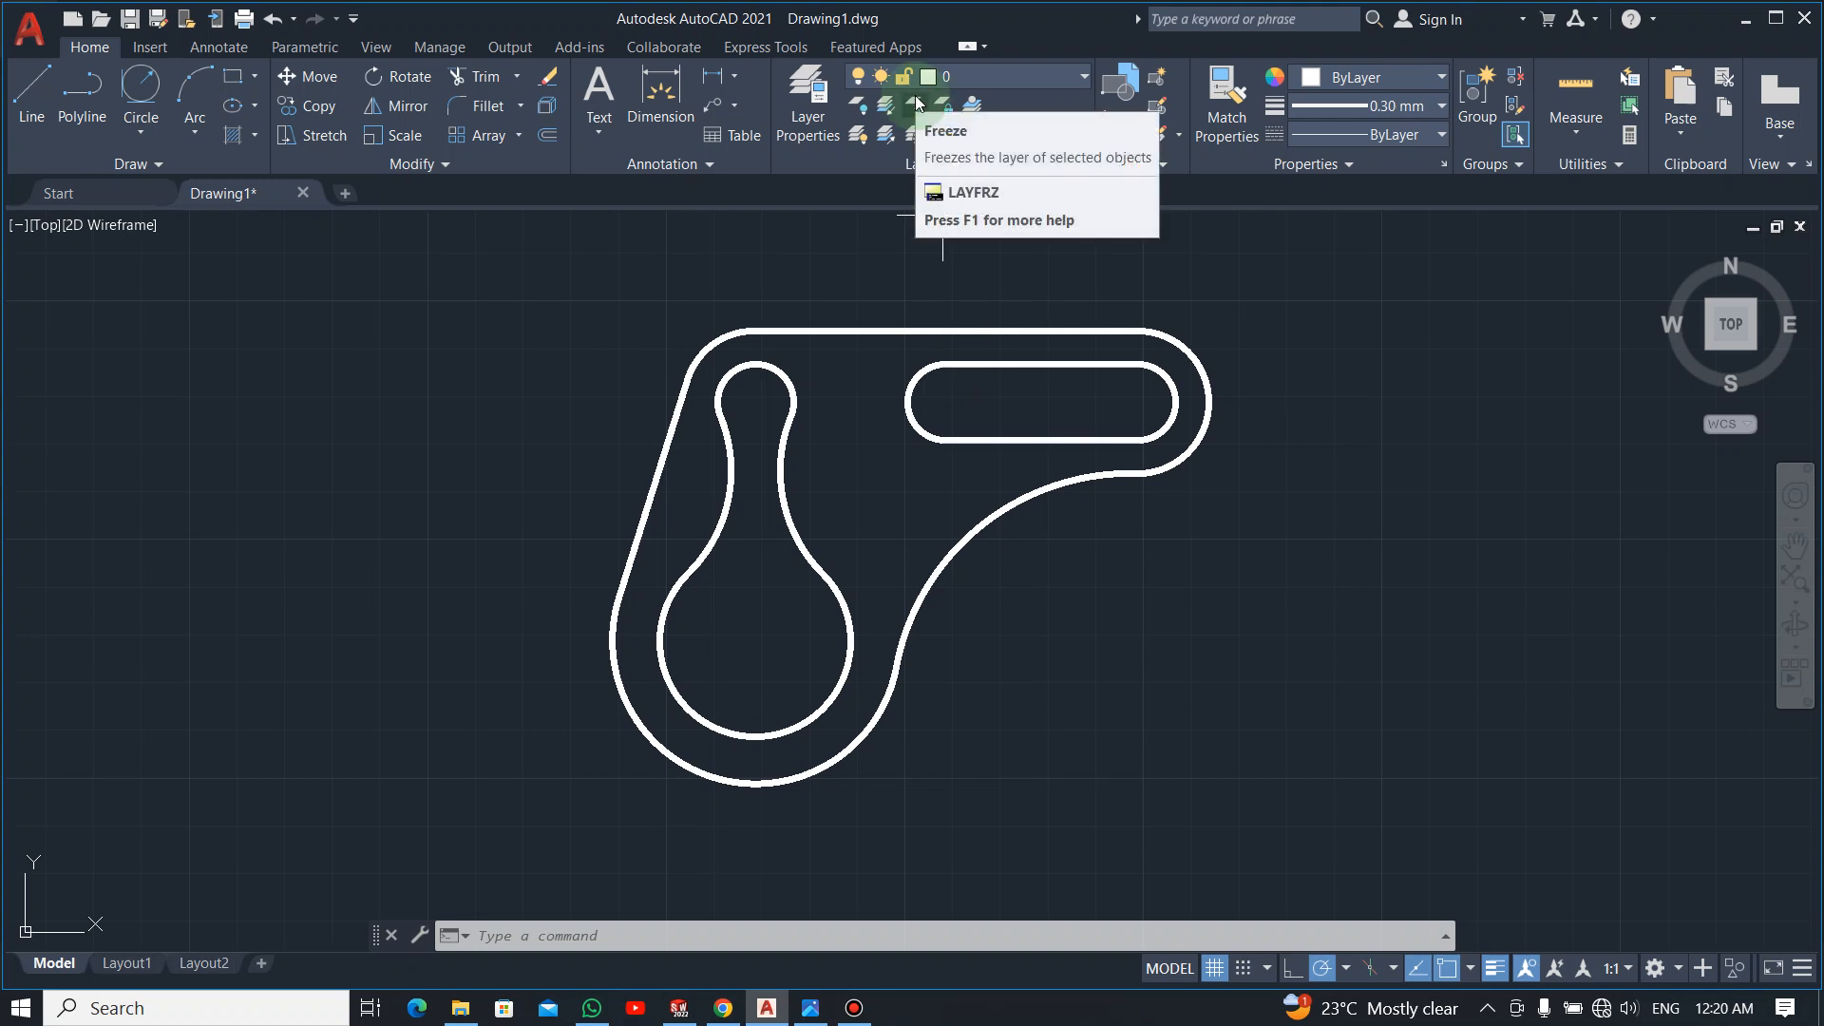